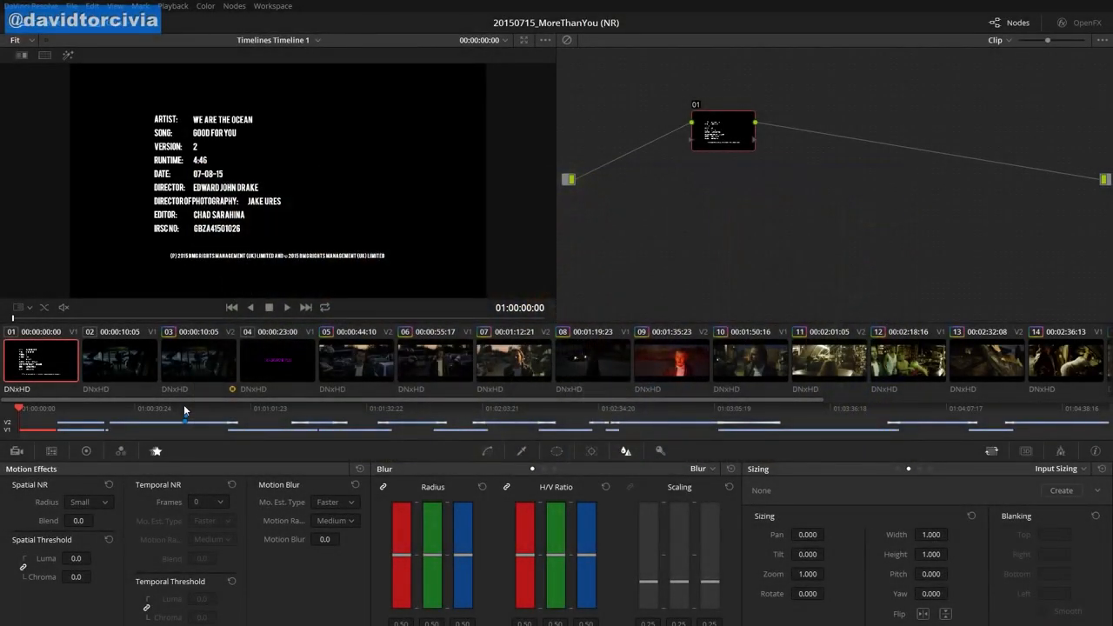
On clip 05, compare the image with and without all grades, and with and without the Primaries node
click(183, 405)
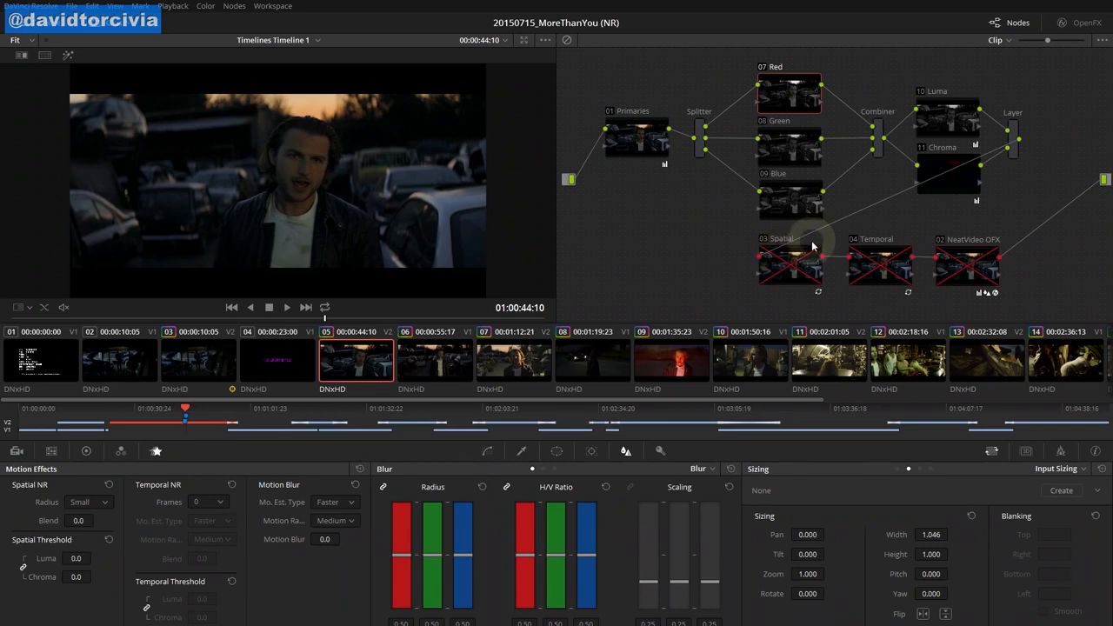
key(shift+d)
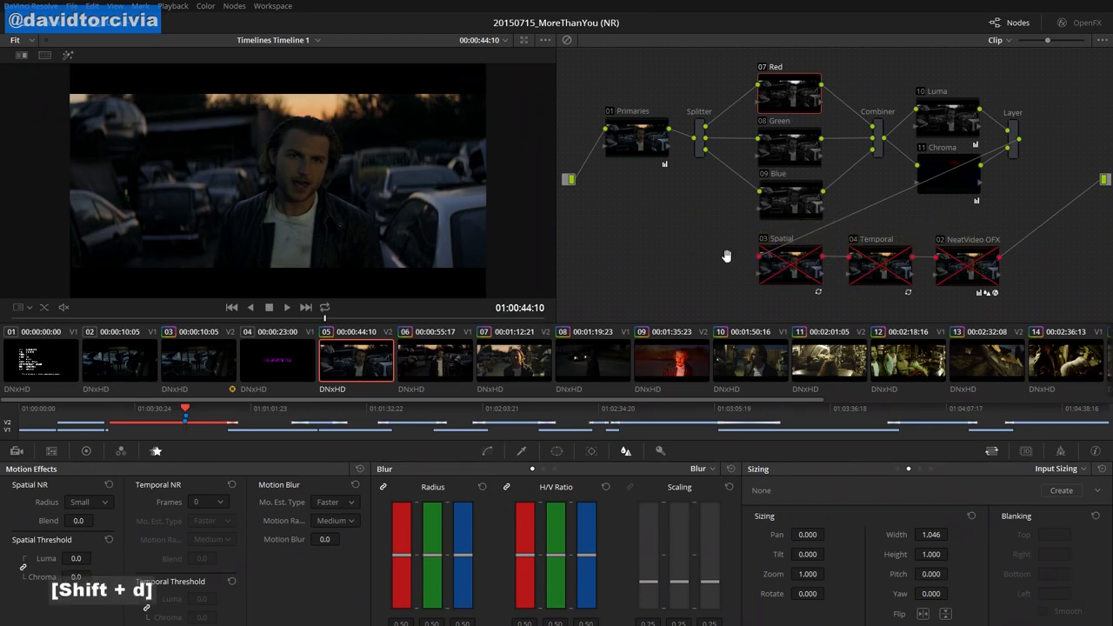
key(shift+d)
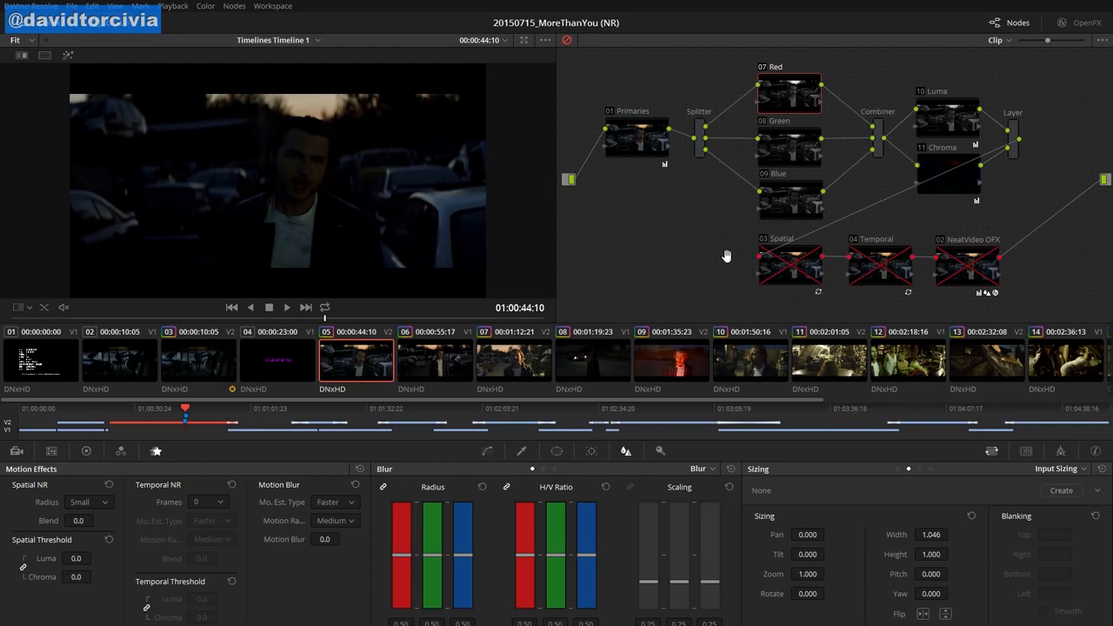
key(shift+d)
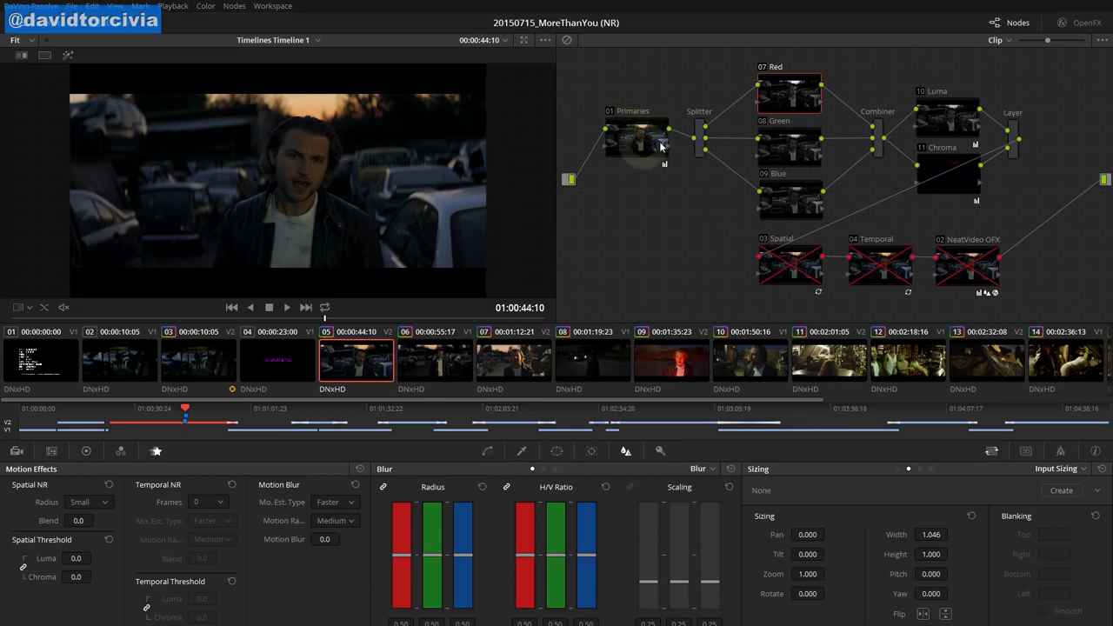
click(612, 111)
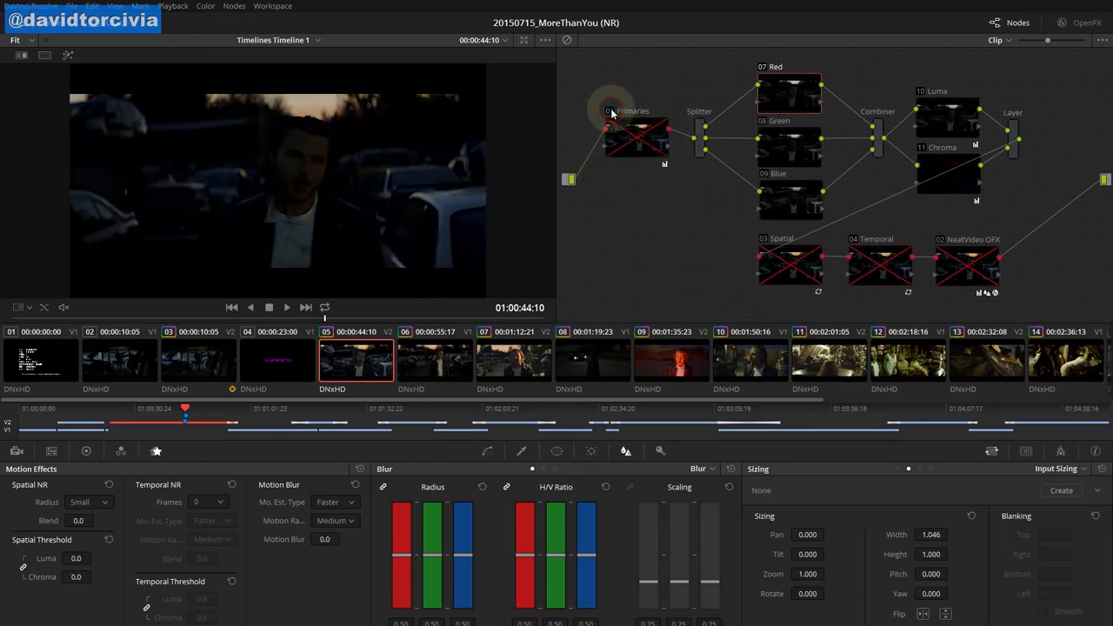
click(612, 112)
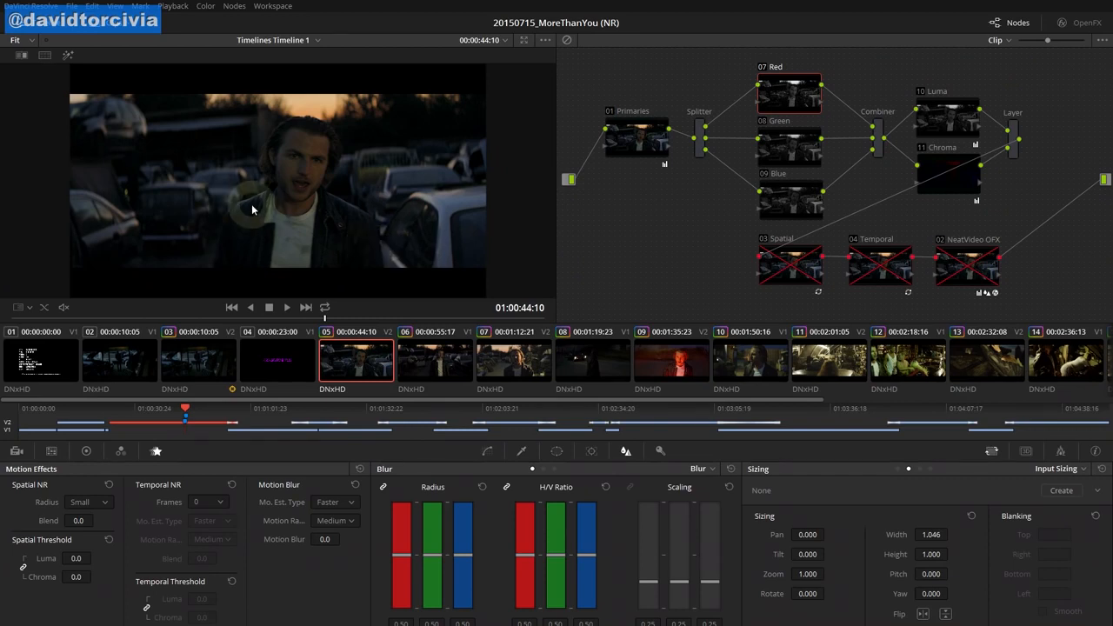
Play a short stretch of clip 05 in the enlarged viewer and return the playhead to 01:00:44:10
key(shift+f)
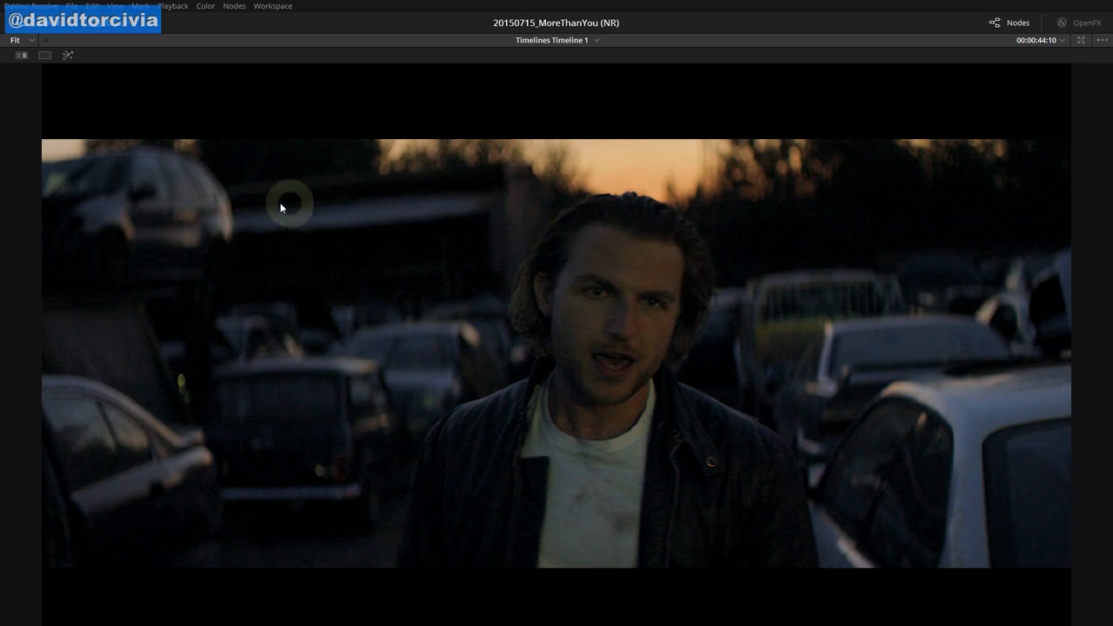
key(space)
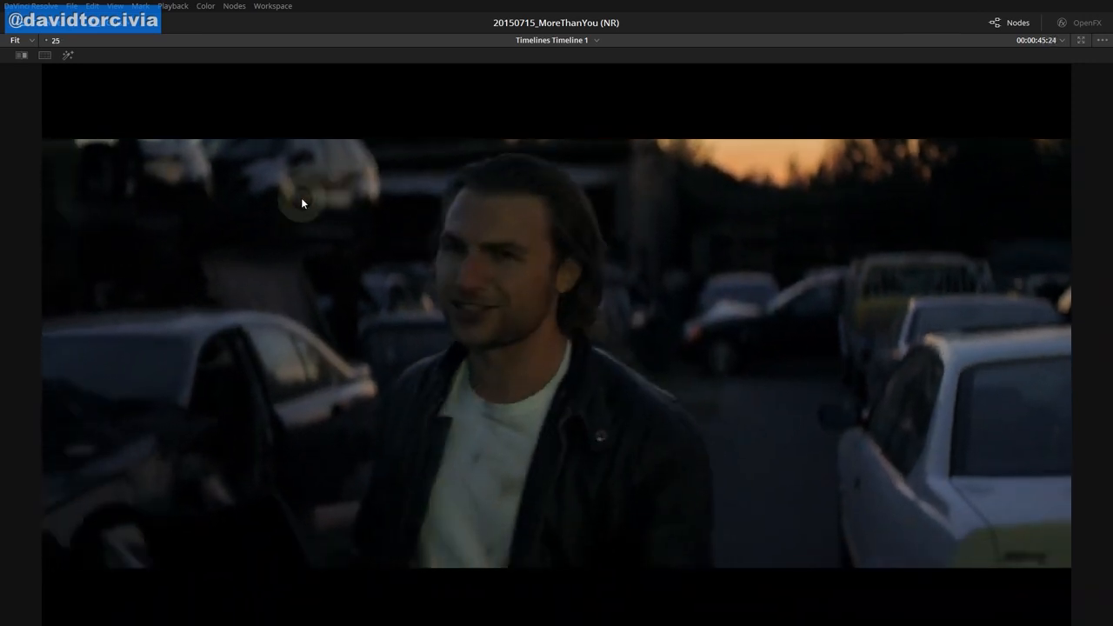
key(space)
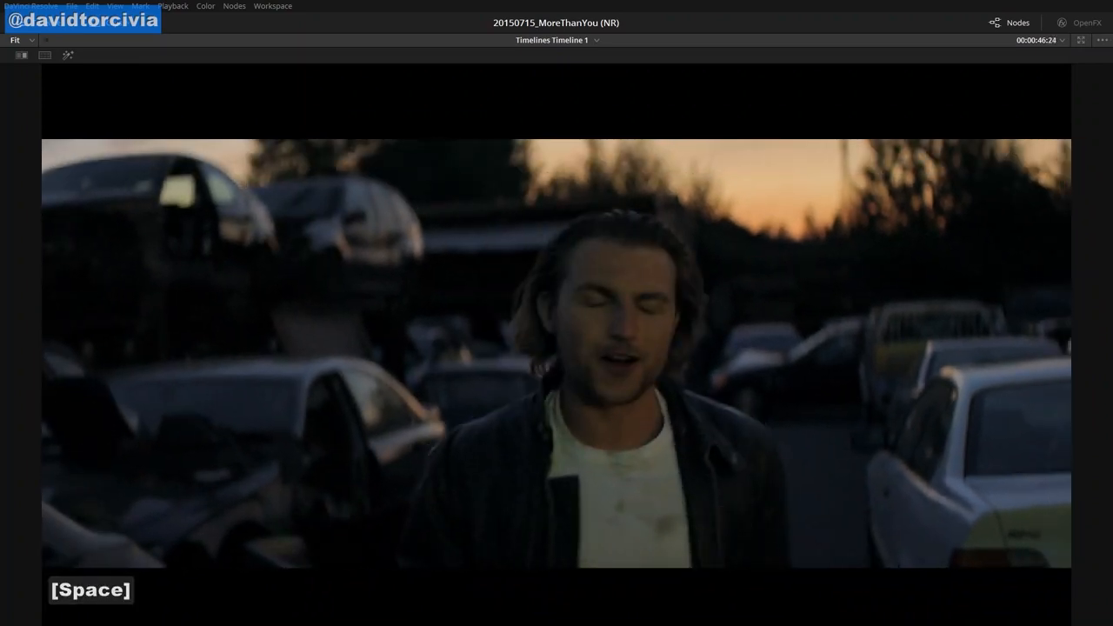
key(shift+f)
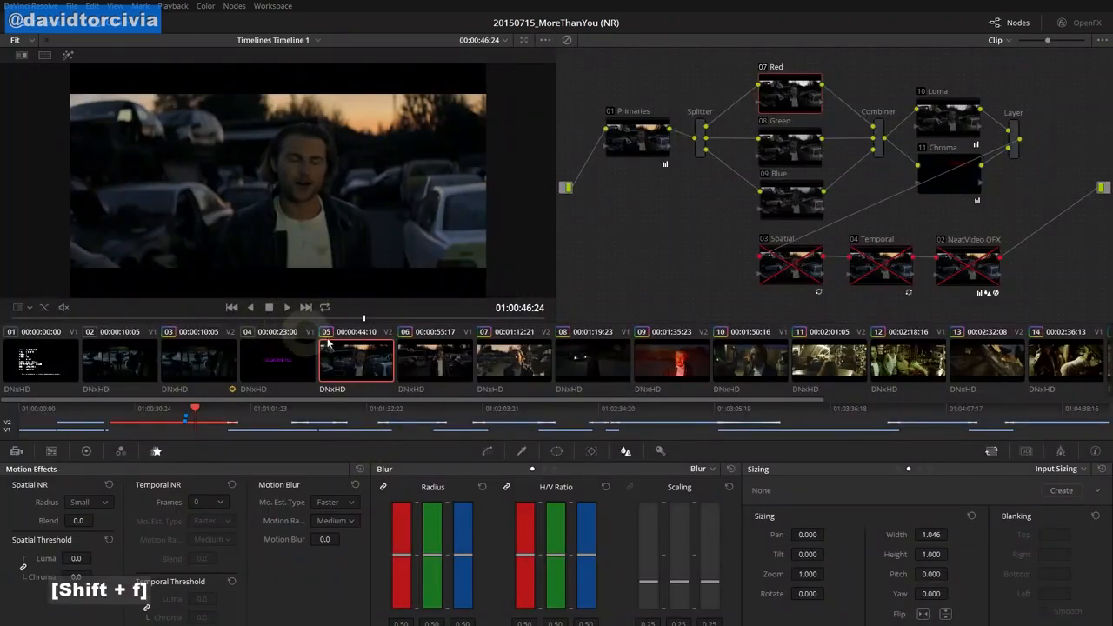
click(186, 412)
drag(185, 412, 186, 414)
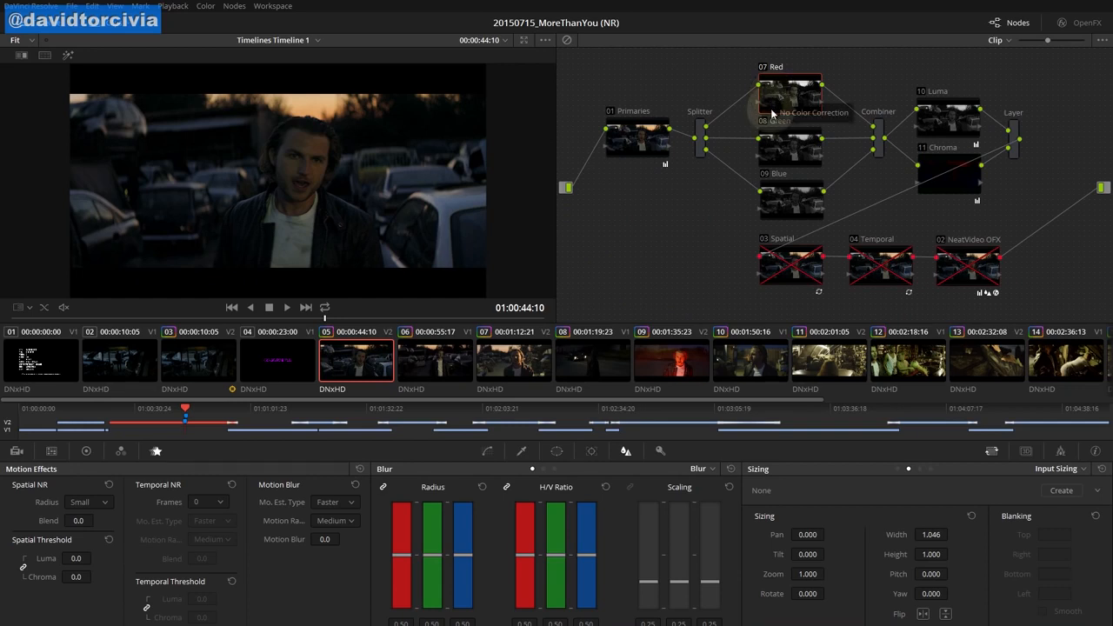
click(710, 212)
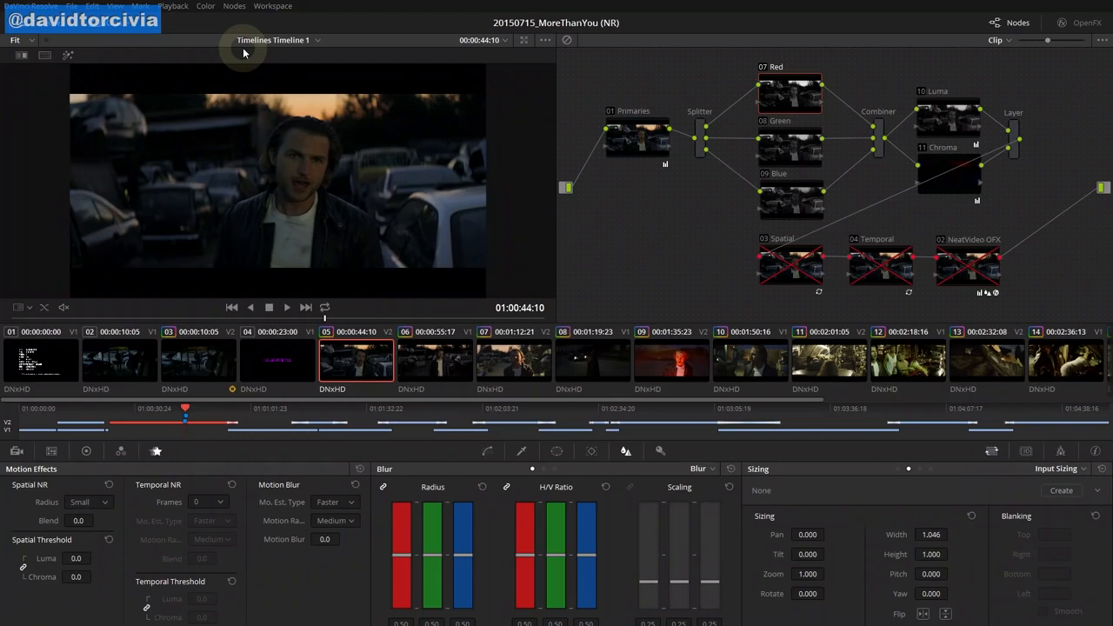
click(234, 6)
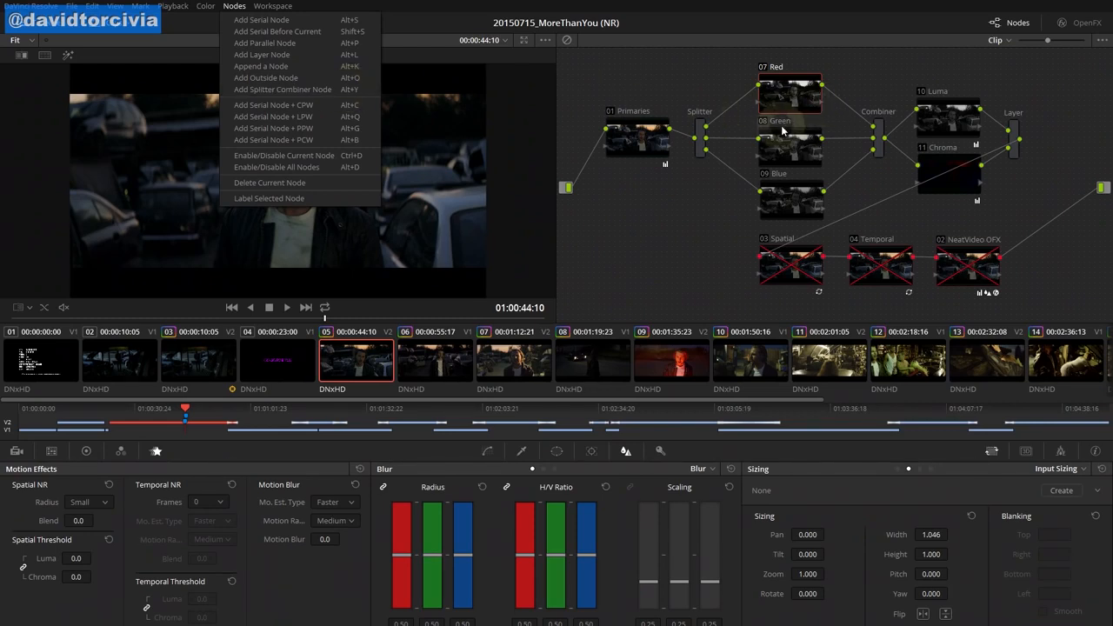
click(690, 209)
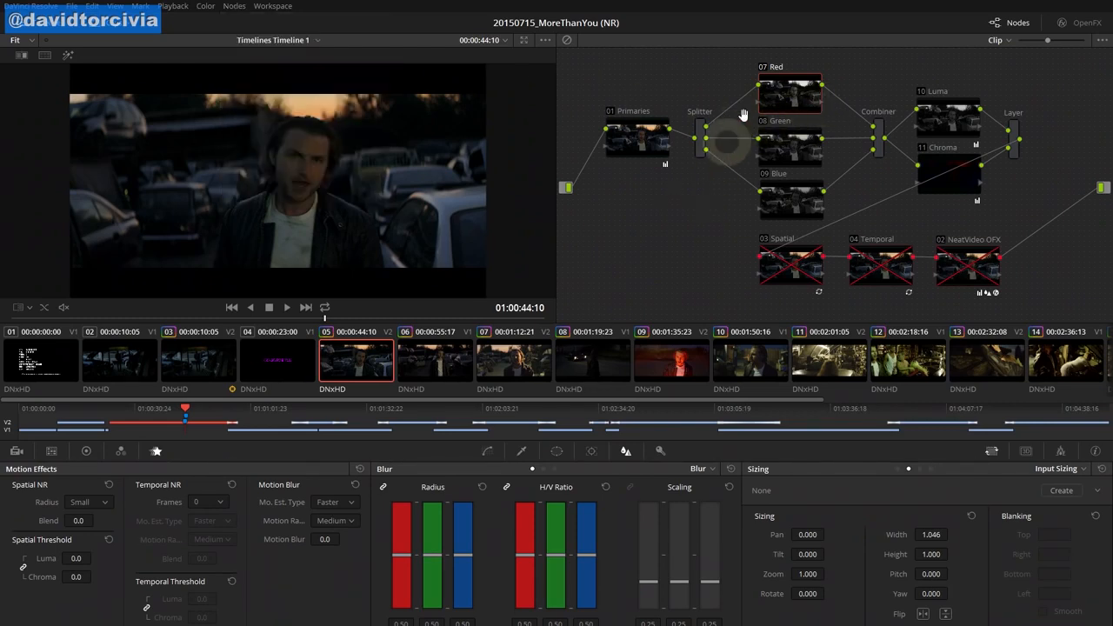
Highlight the Red node's output and inspect the noise in the red channel in the enlarged viewer
click(804, 95)
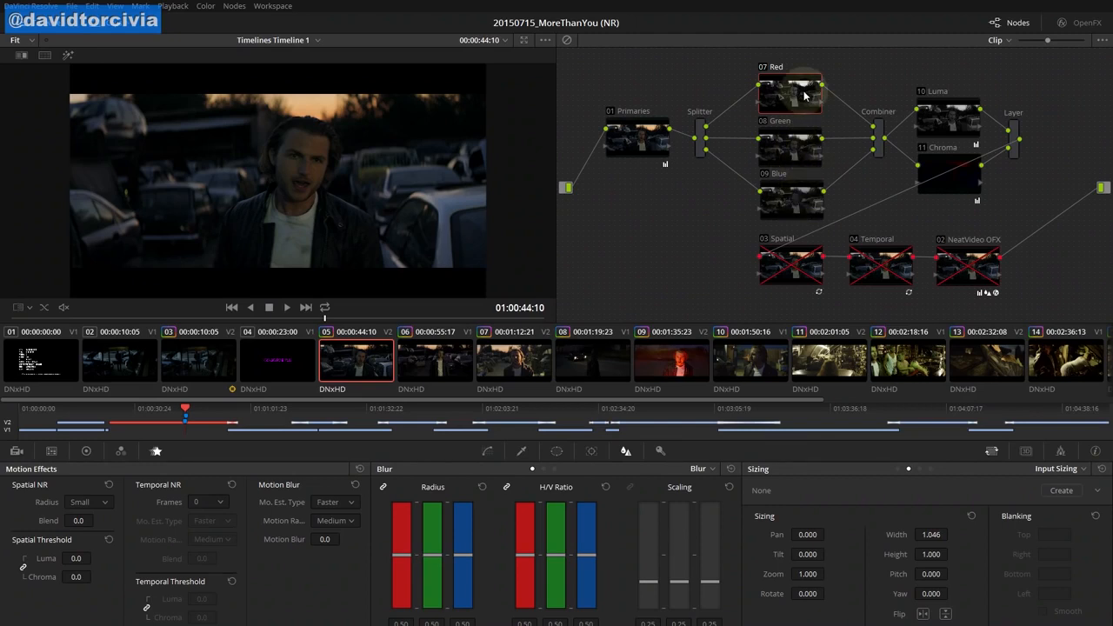
key(shift+h)
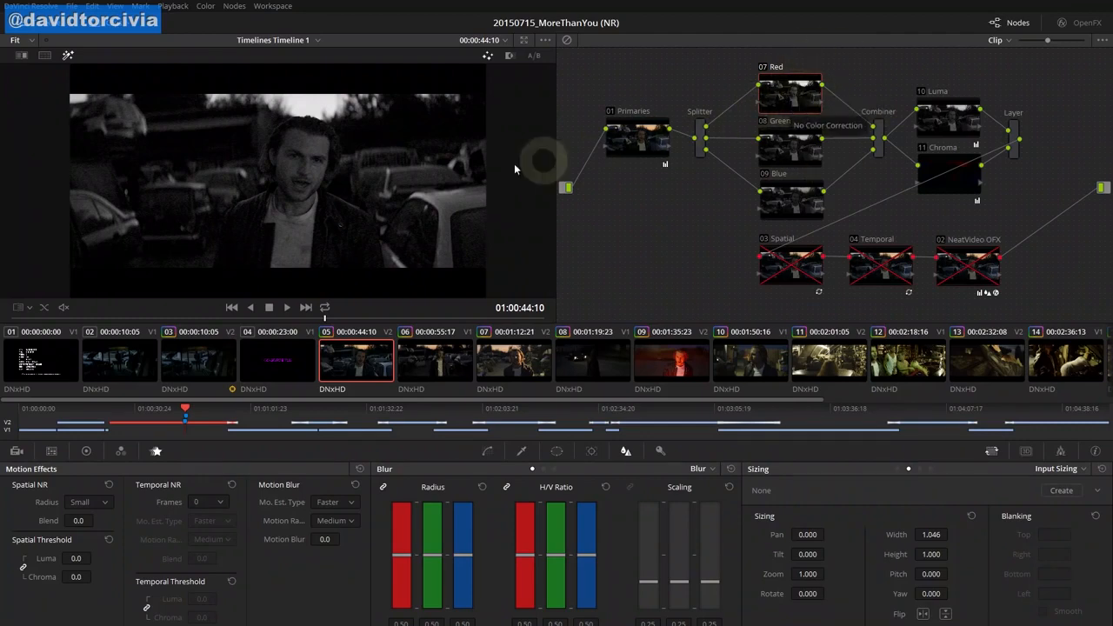
key(shift+f)
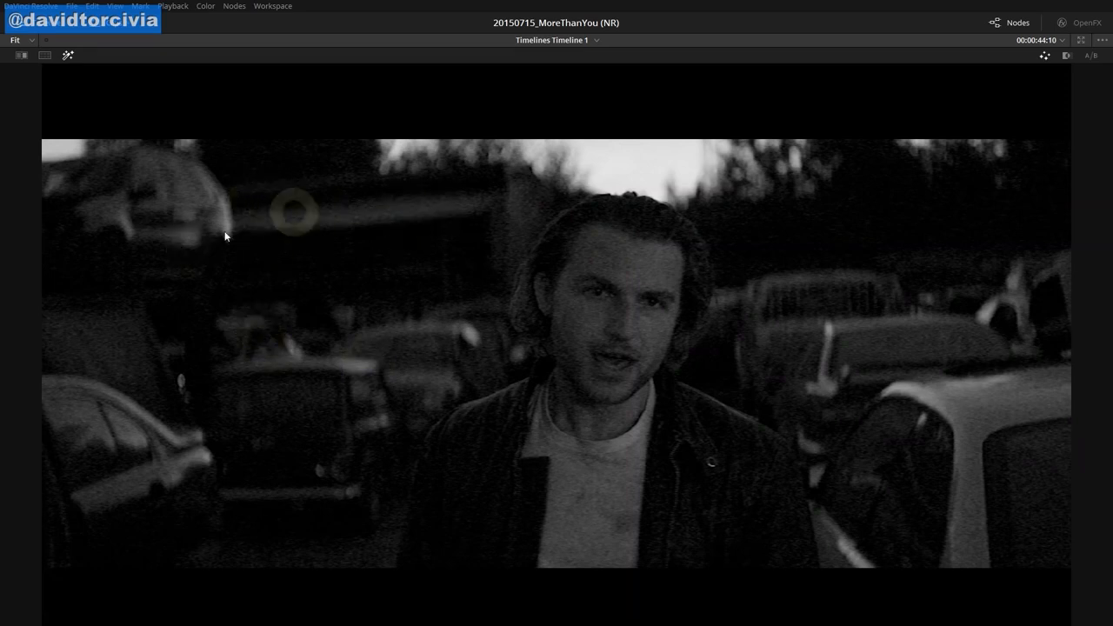
key(shift+f)
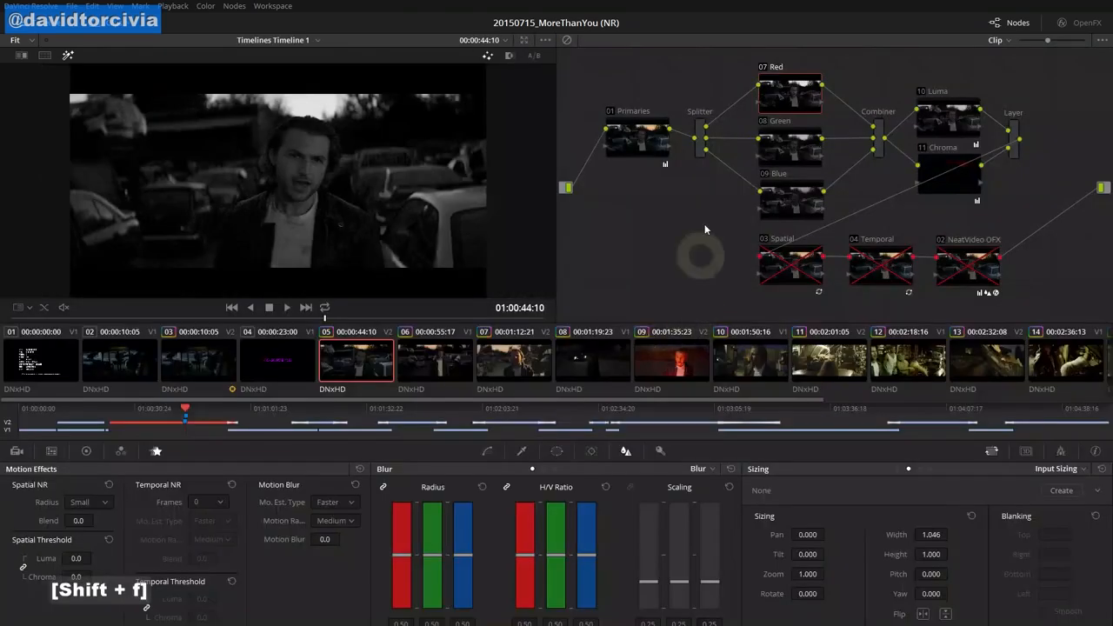
Inspect the Green node's highlighted channel in the enlarged viewer
click(793, 149)
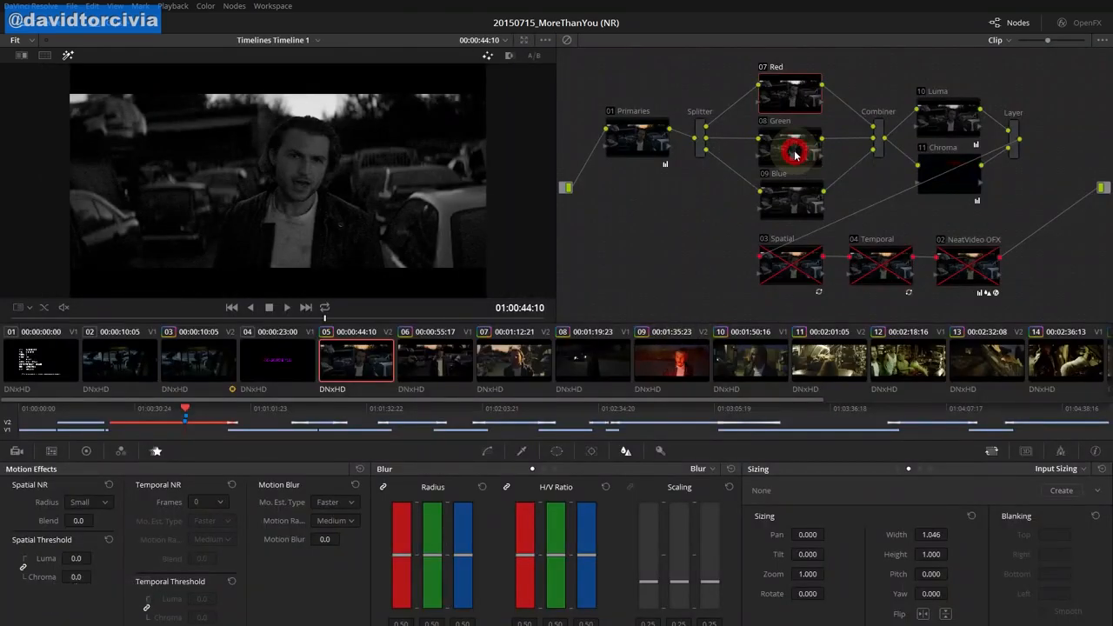
key(shift+f)
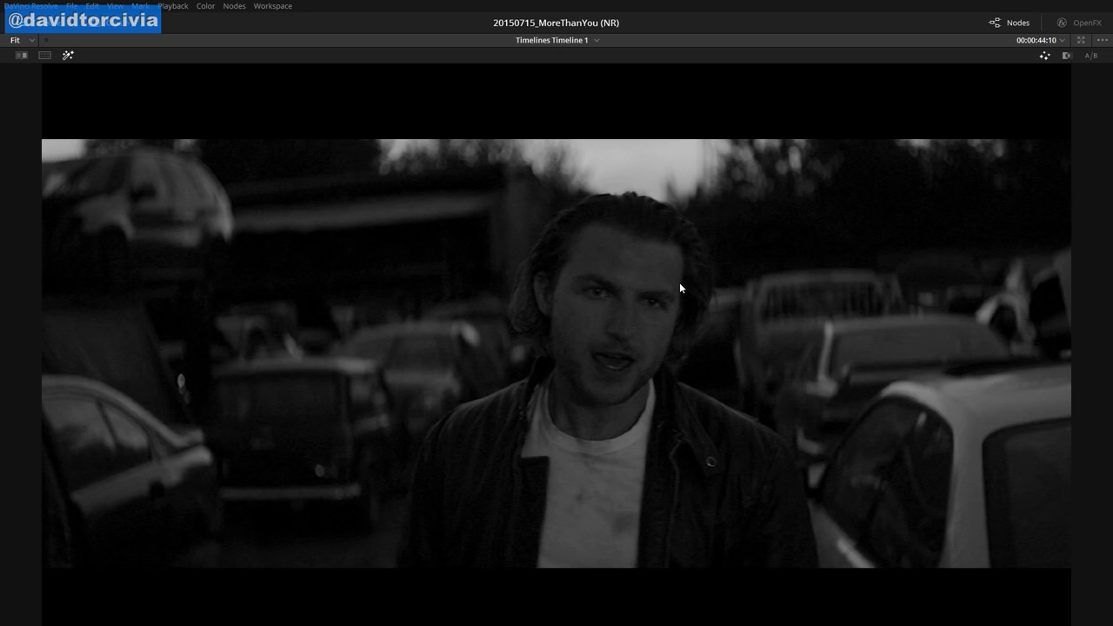
click(375, 231)
key(shift+f)
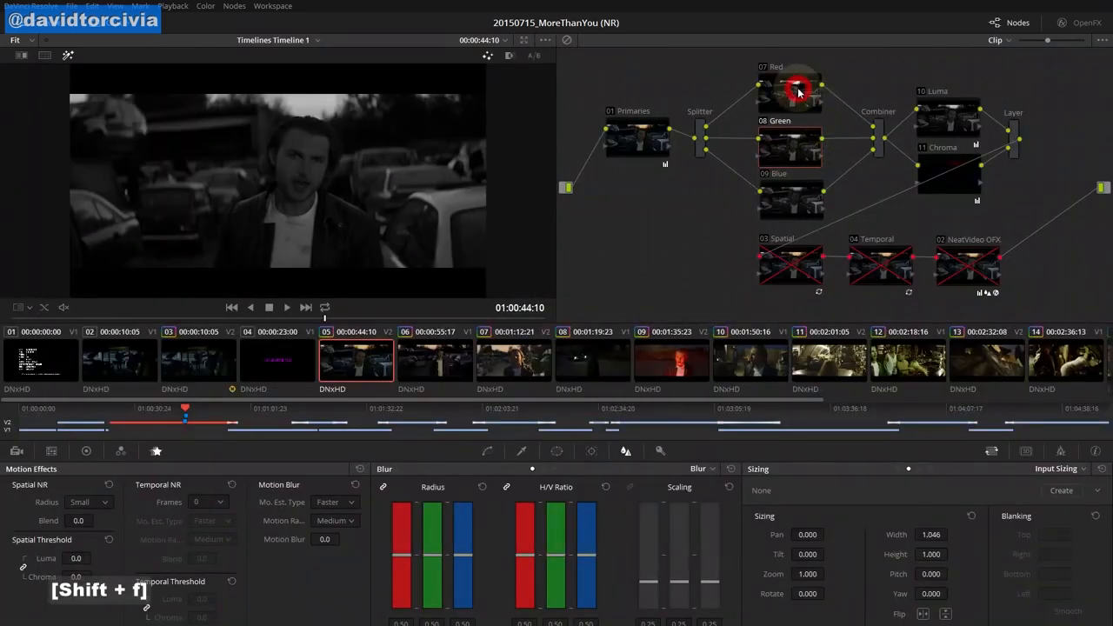
Inspect the noise of the Red and Blue channels in the enlarged viewer, ending with the Red node selected
key(shift+f)
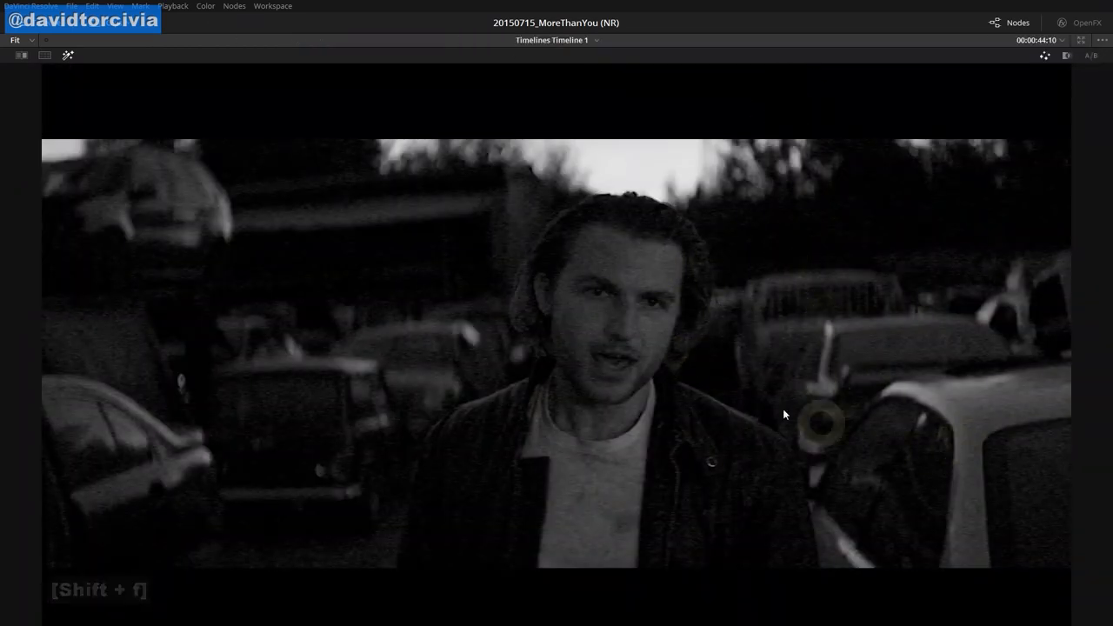
key(shift+f)
key(shift+f)
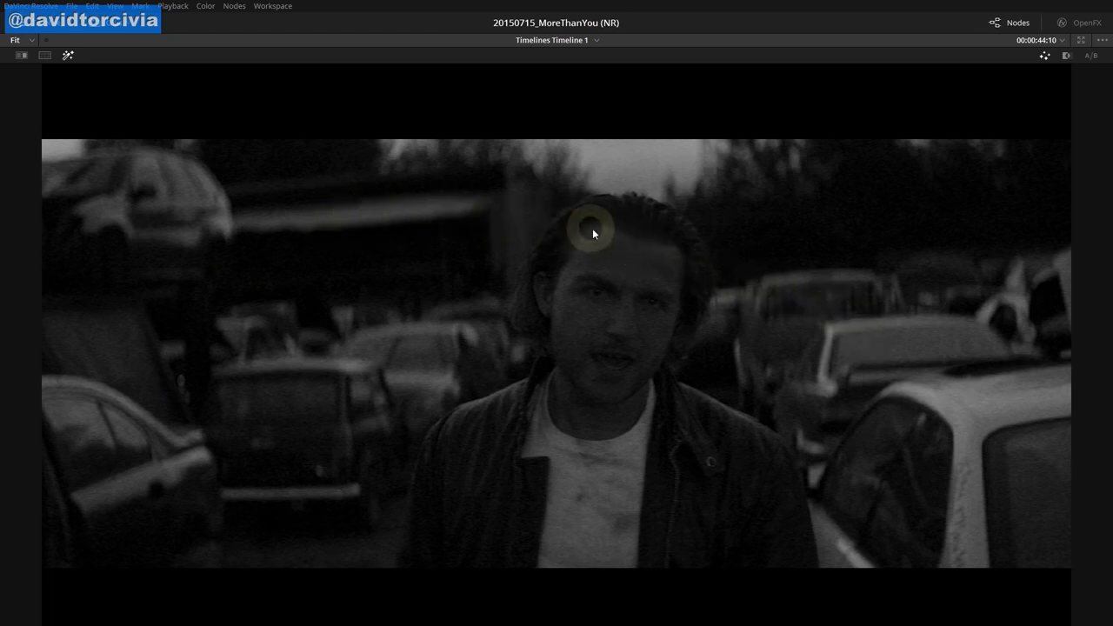
key(shift+f)
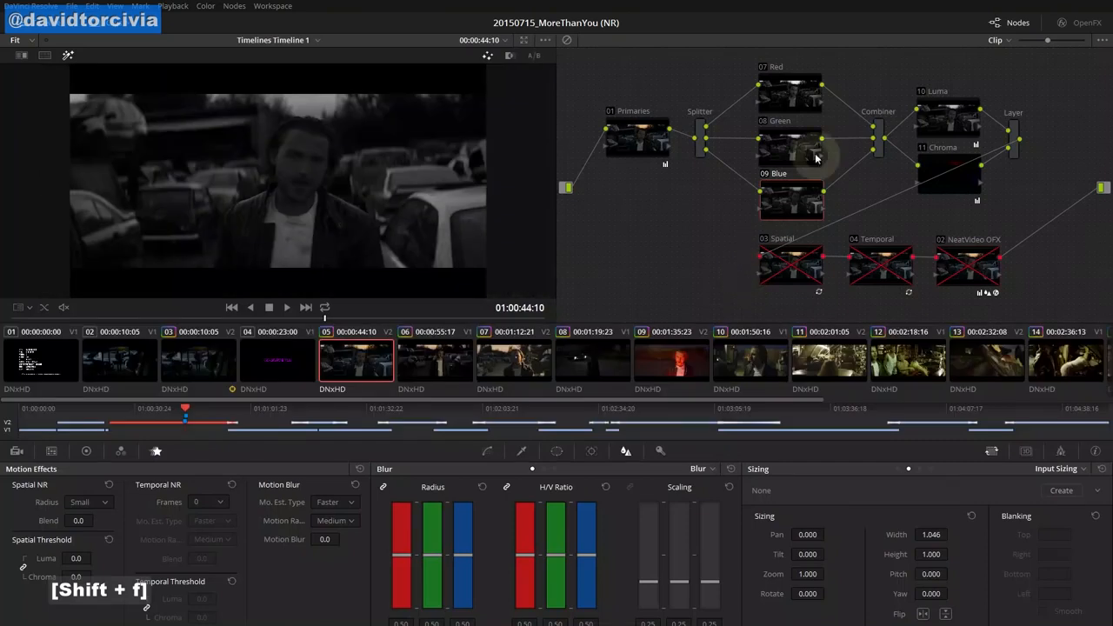
click(811, 152)
click(790, 87)
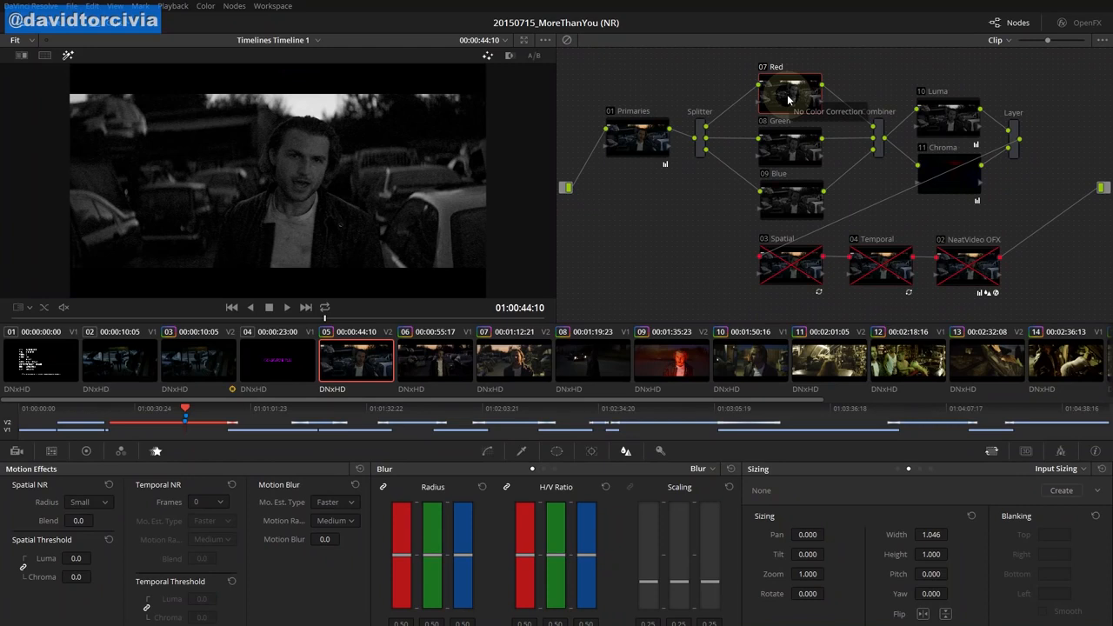
Turn off the highlight and examine the combined full-colour image in the enlarged viewer
key(shift+h)
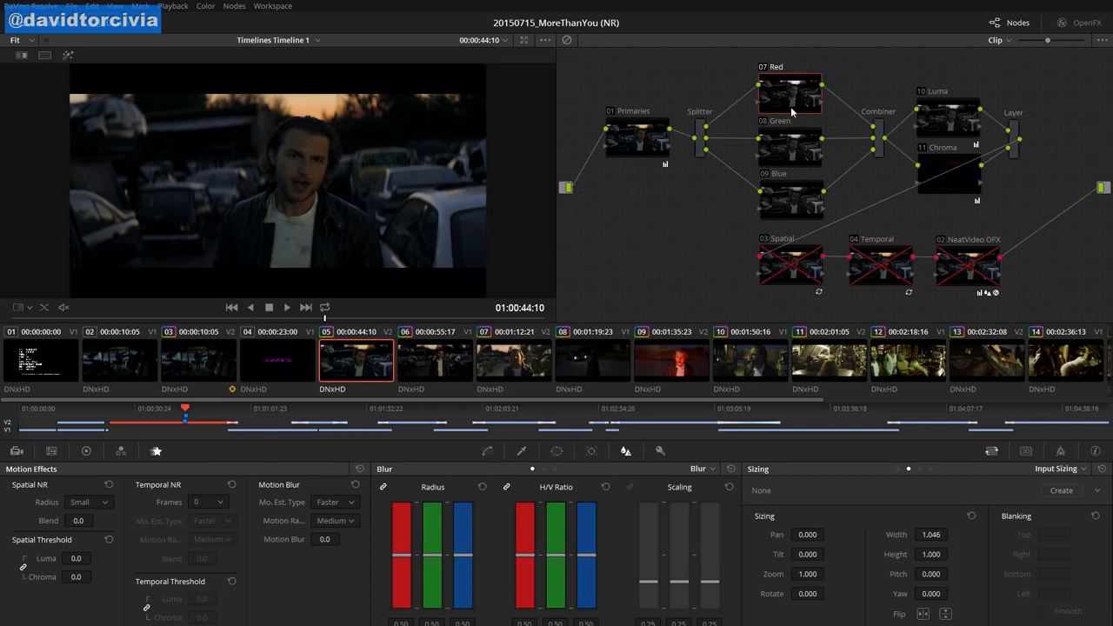
key(shift)
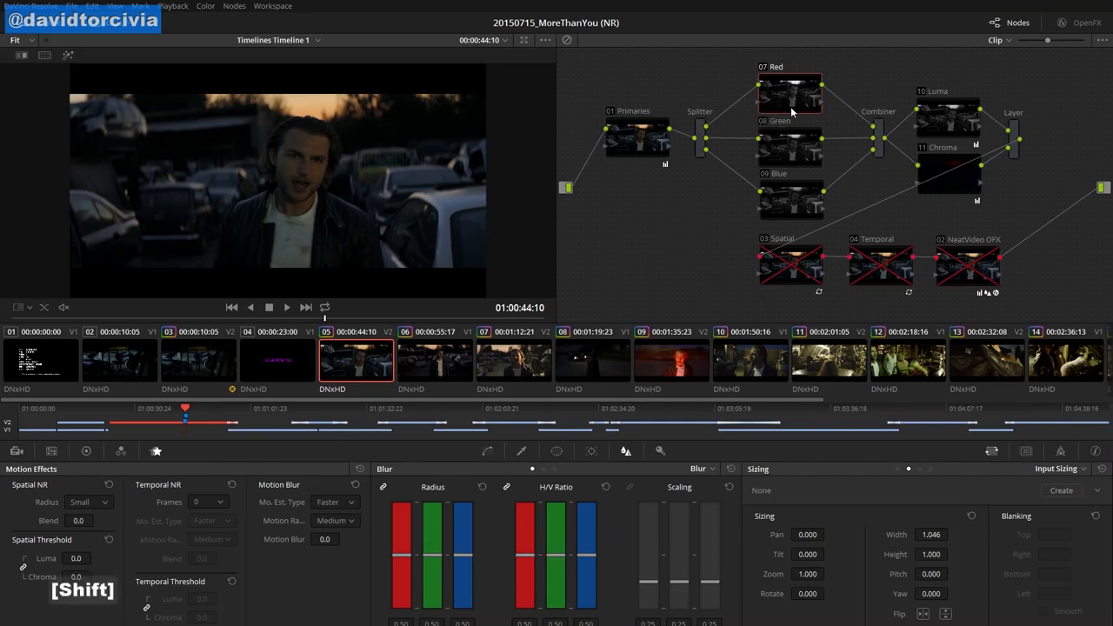
key(shift+f)
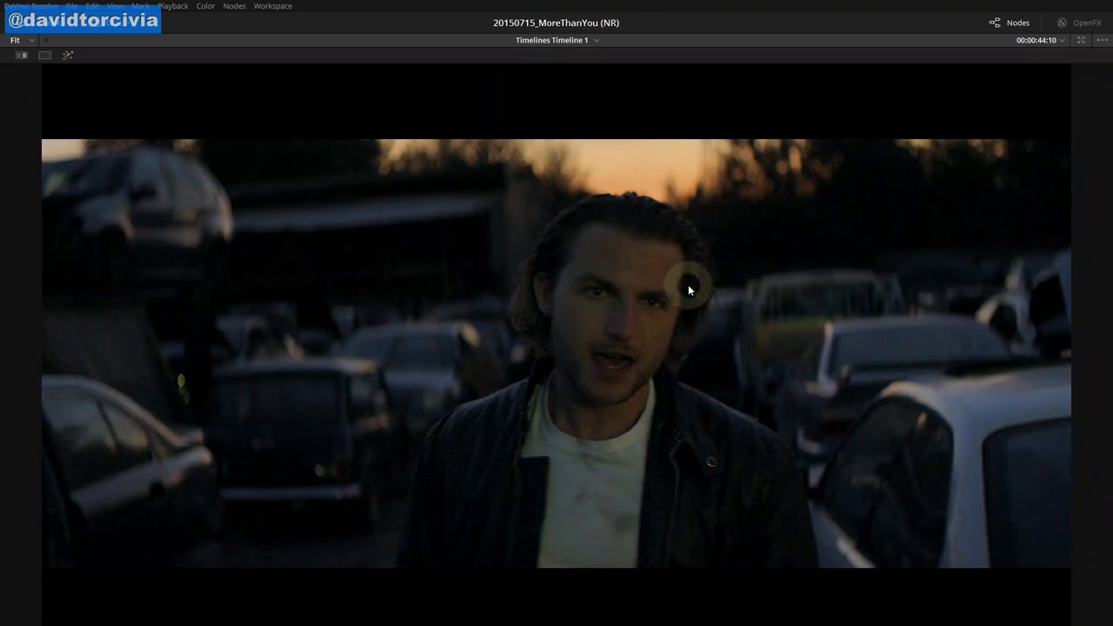
key(shift+f)
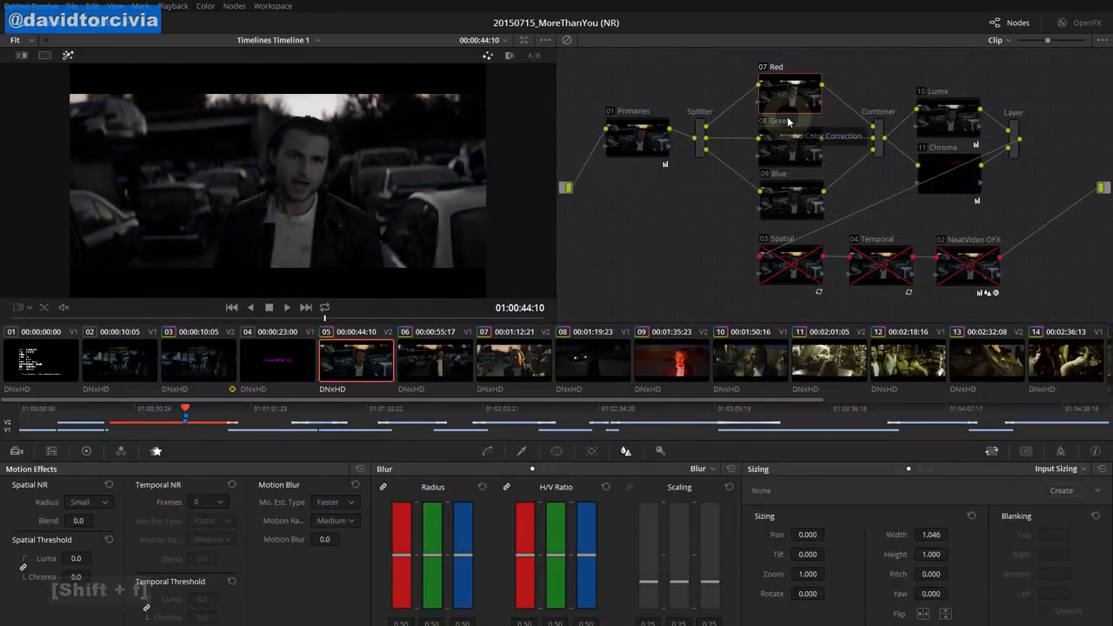
Compare the enlarged highlighted Red channel with the Blue channel once more, and turn the highlight off
key(shift+f)
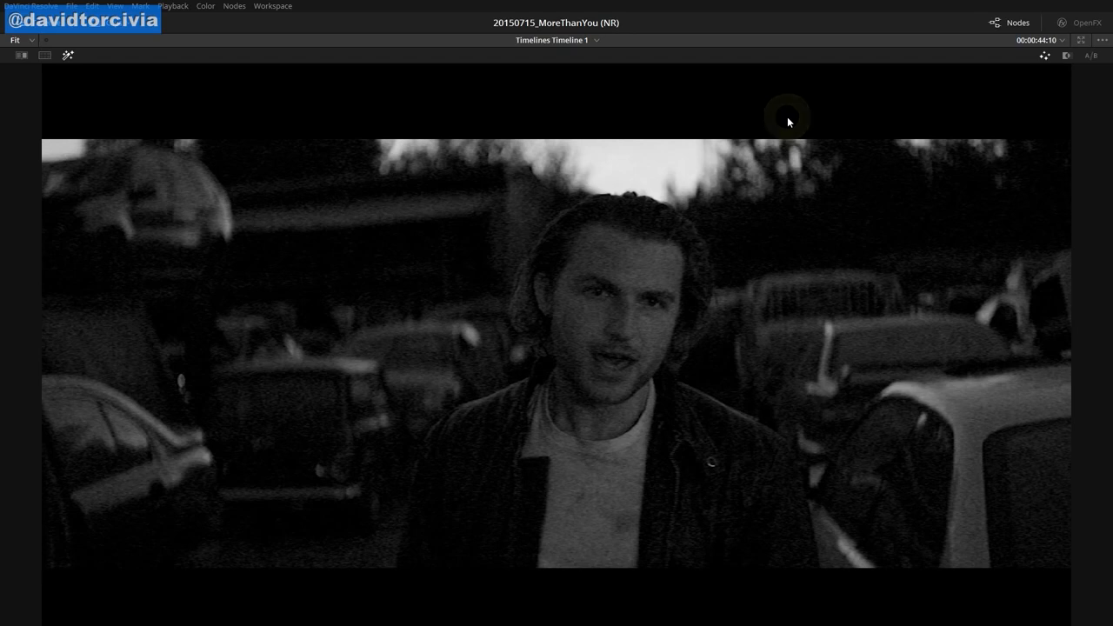
key(shift+f)
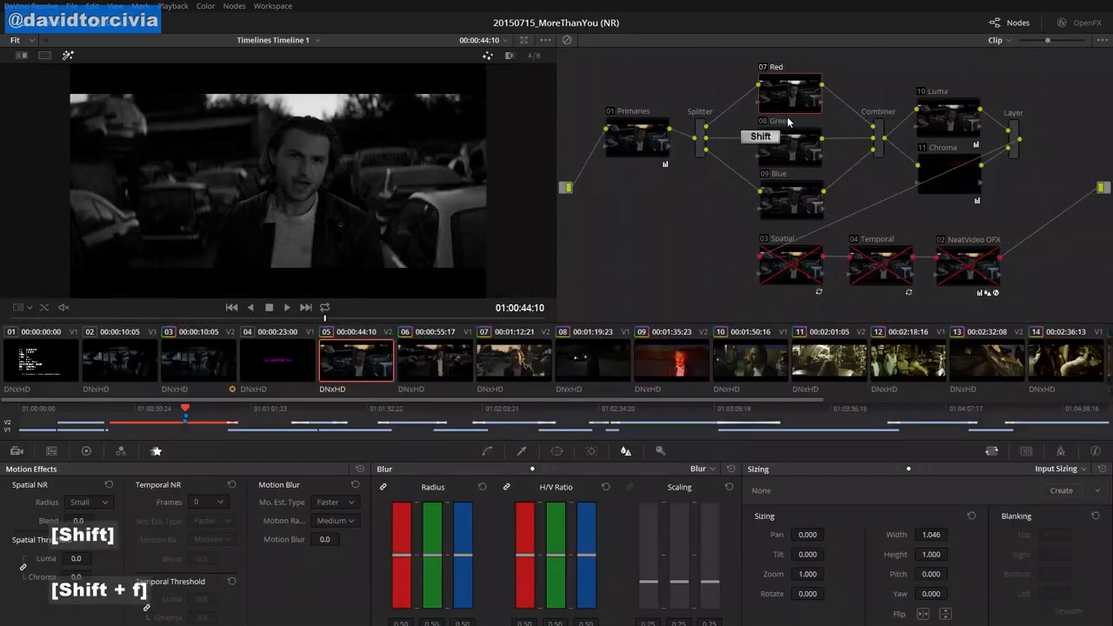
key(shift+f)
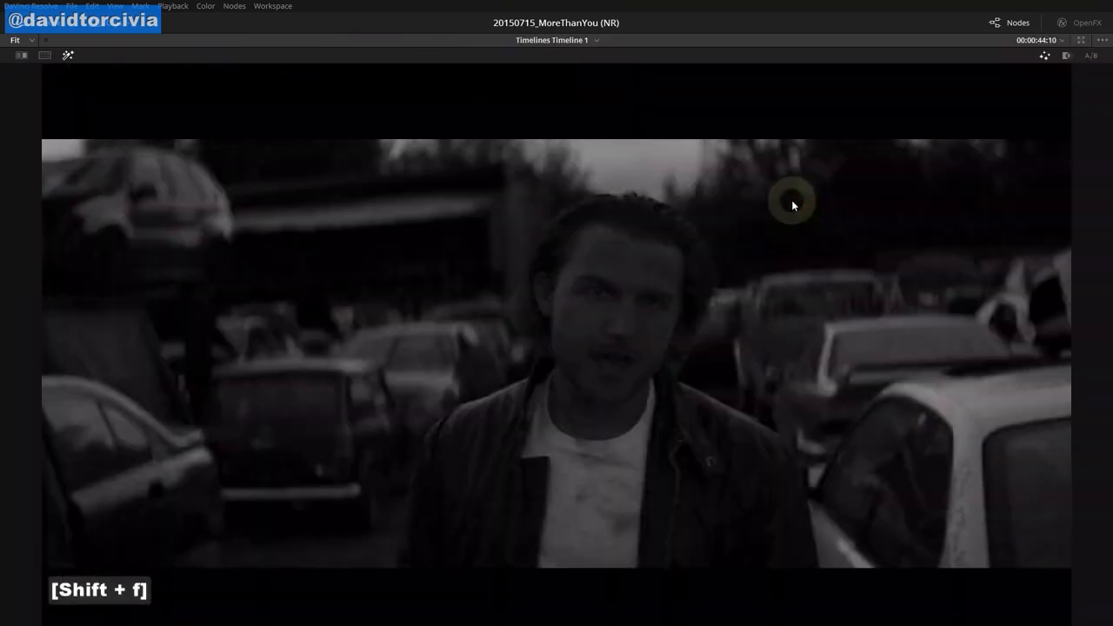
key(shift+f)
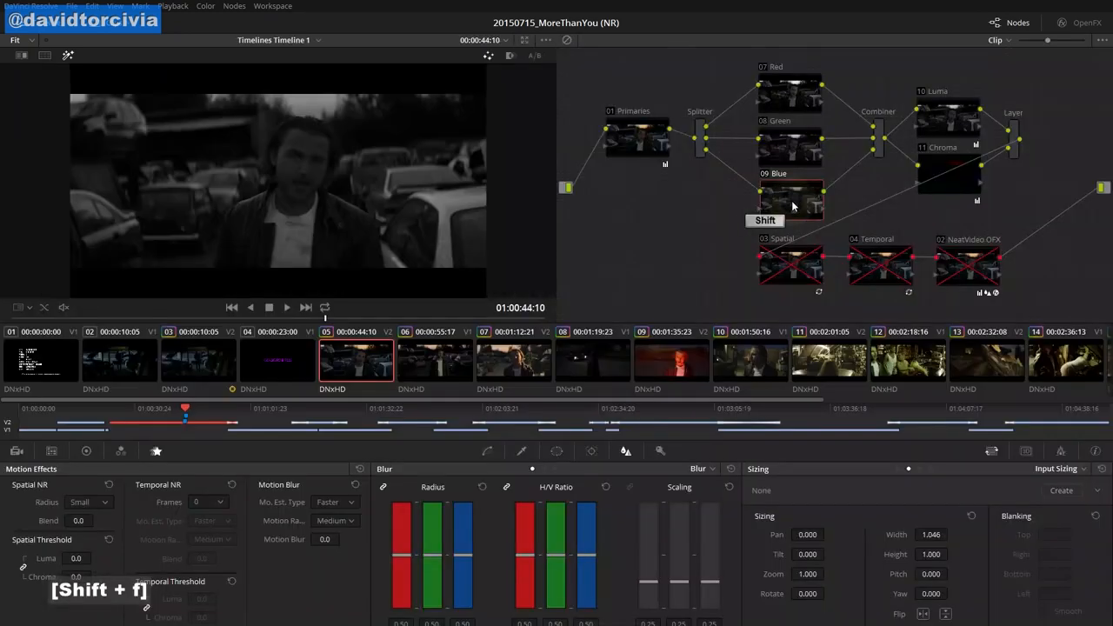
key(shift+h)
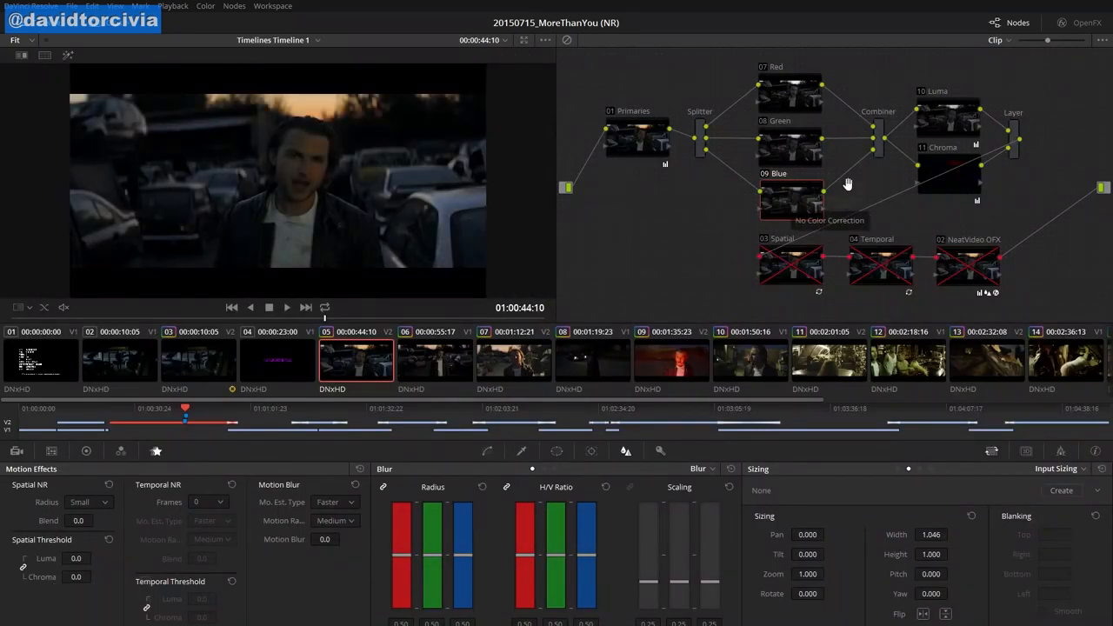
Select the Luma node
click(929, 134)
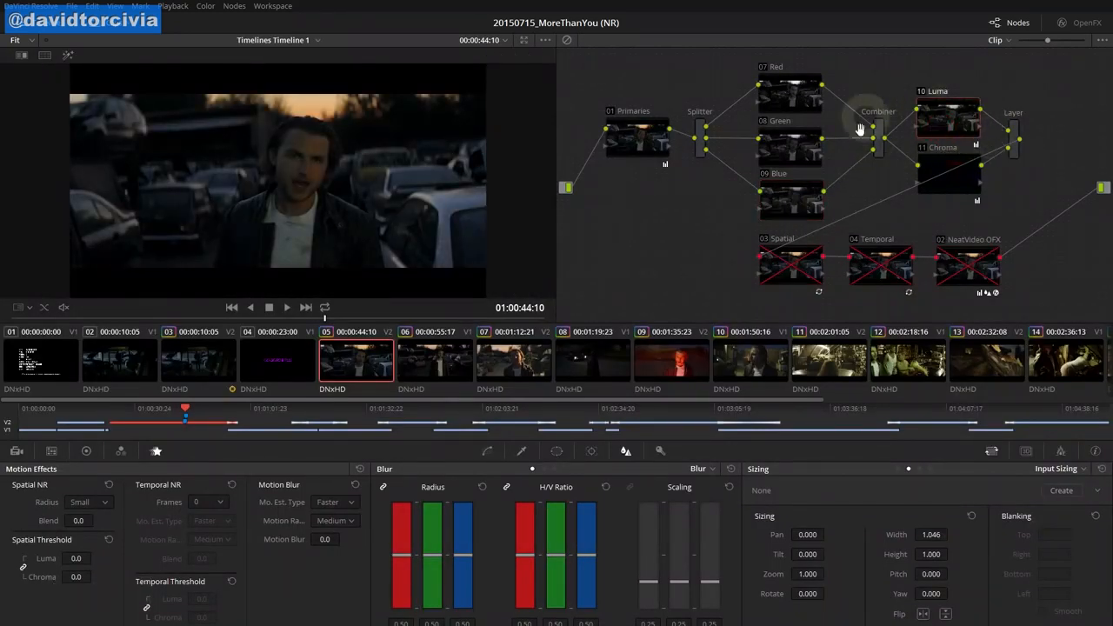
Set the composite mode of the Layer node that joins Luma and Chroma to Add
right_click(1020, 128)
mouse_move(1045, 174)
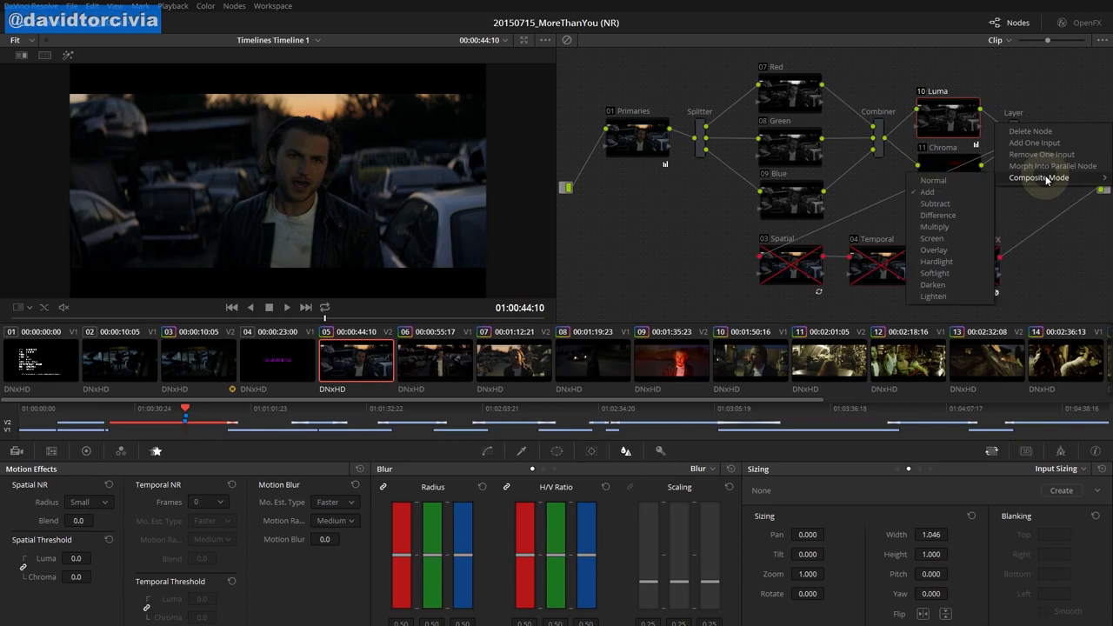
click(955, 192)
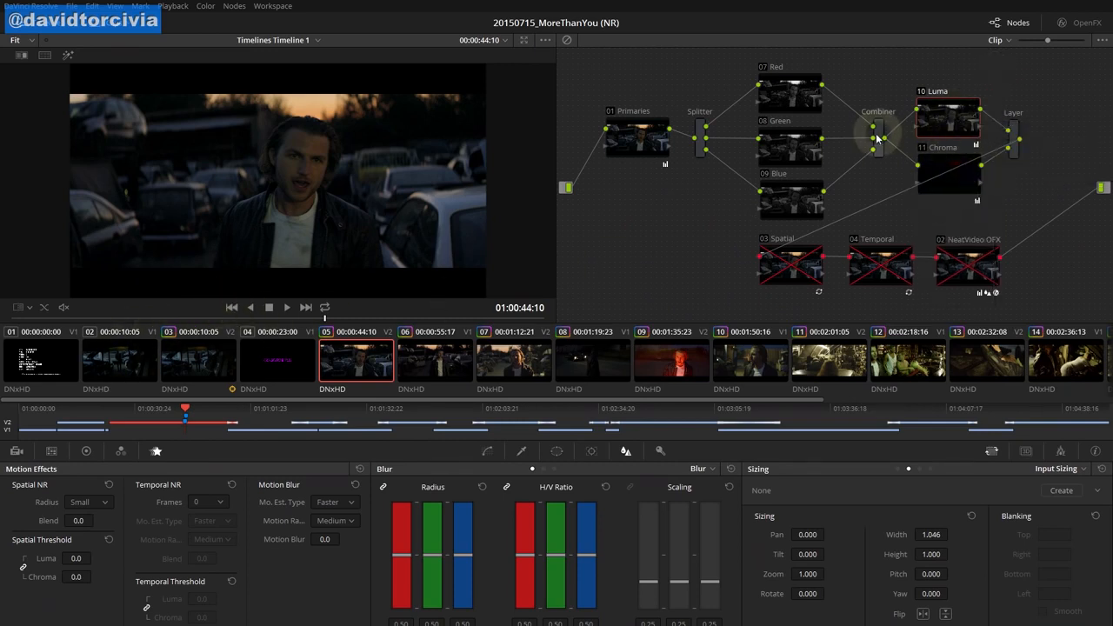
Examine the highlighted outputs of the Luma and Chroma nodes one after the other in the enlarged viewer
click(956, 179)
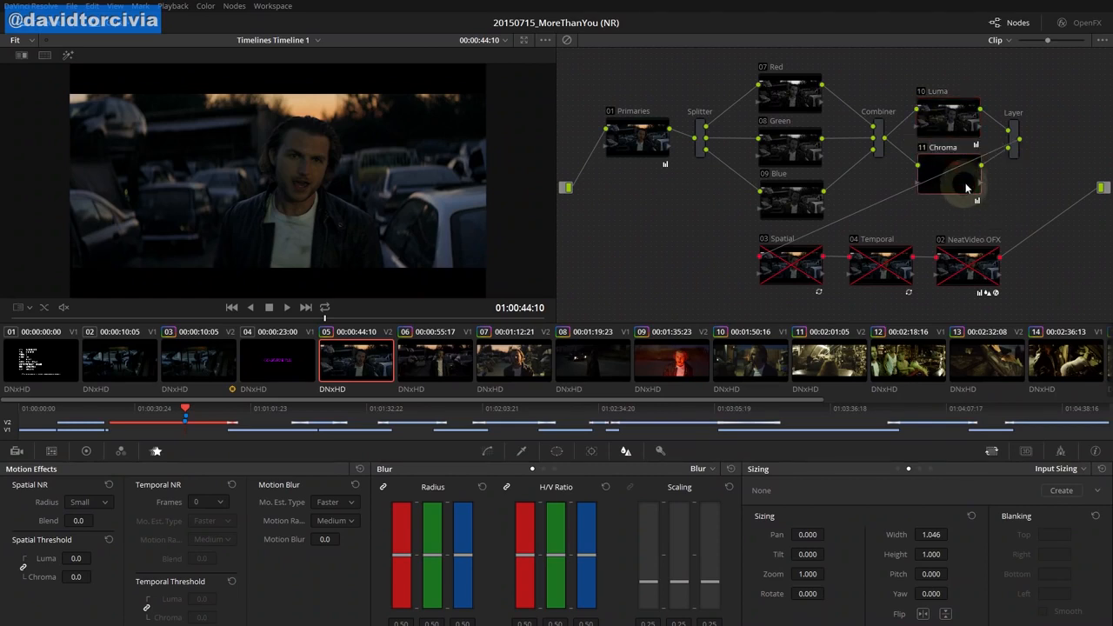
click(960, 120)
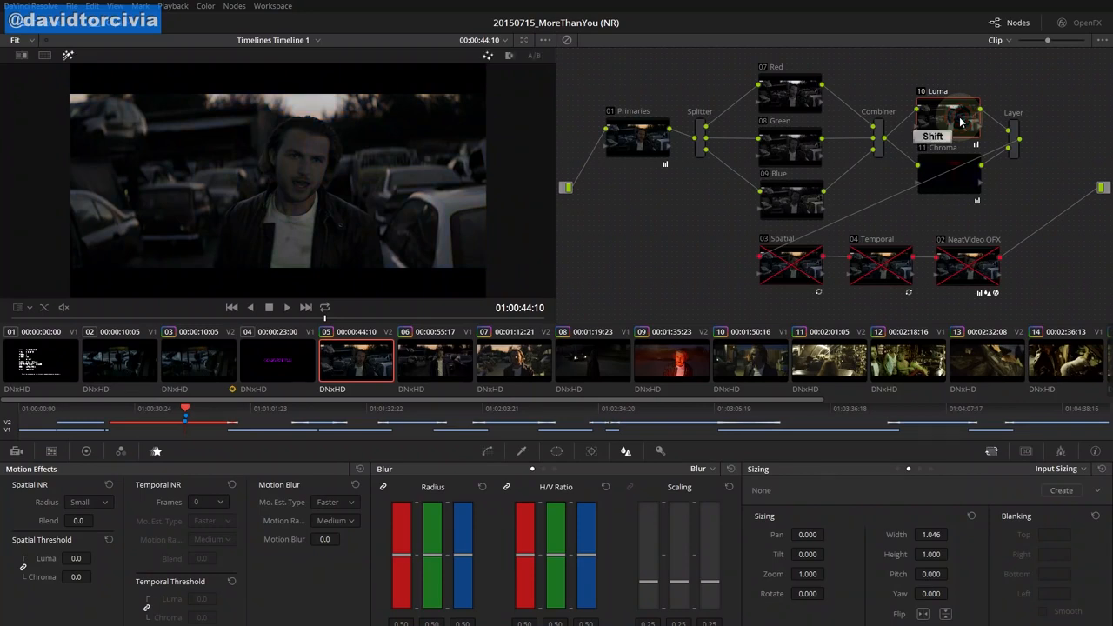
key(shift+f)
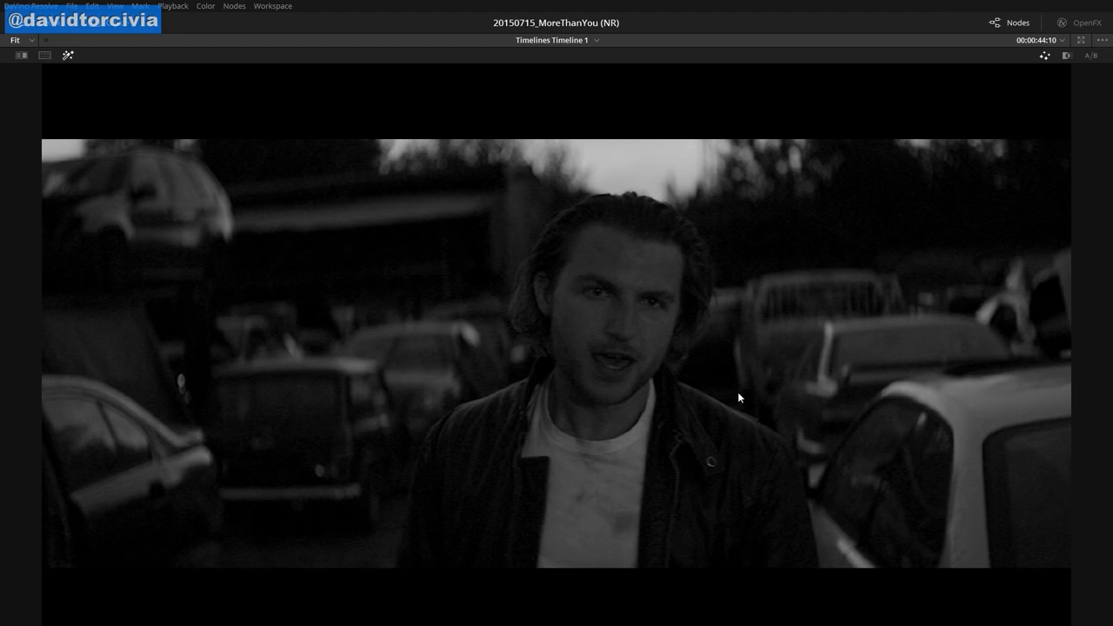
key(shift+f)
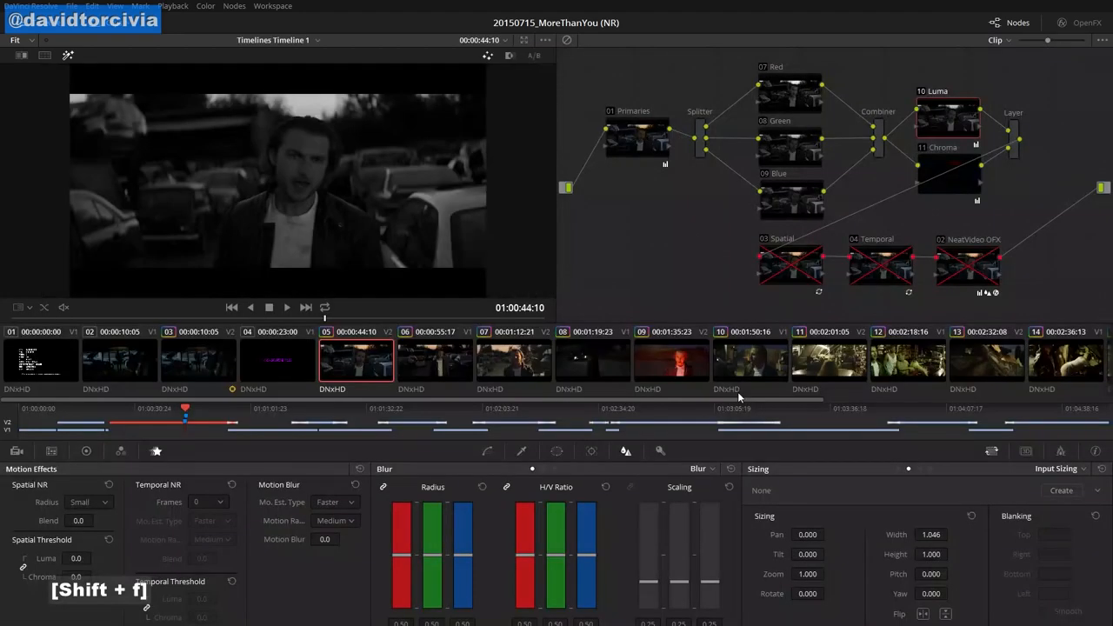
click(953, 189)
key(shift+f)
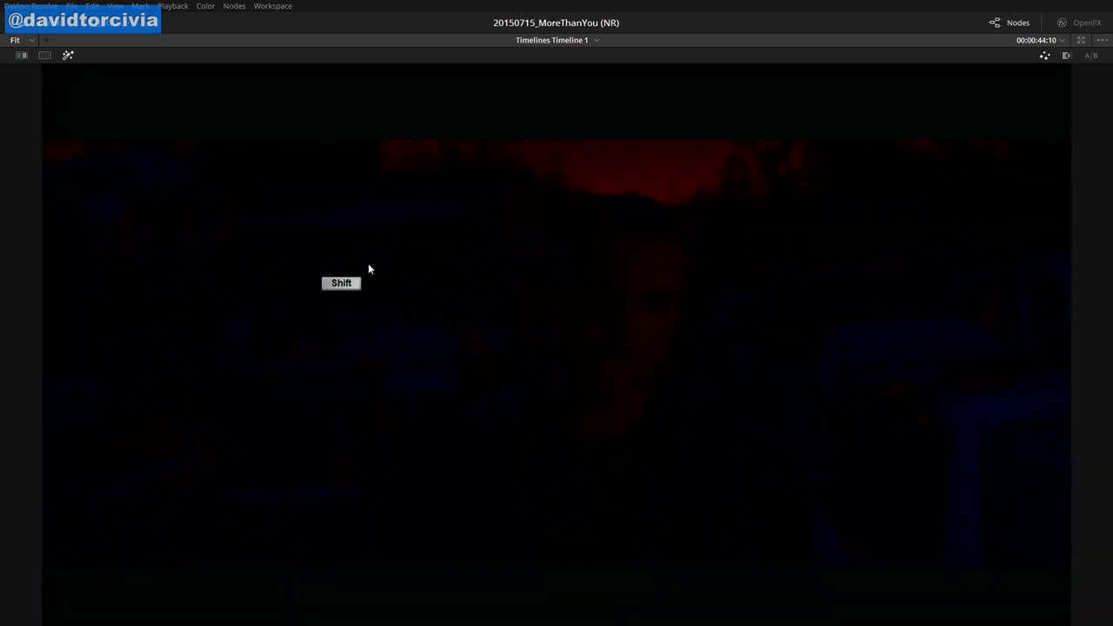
key(shift+f)
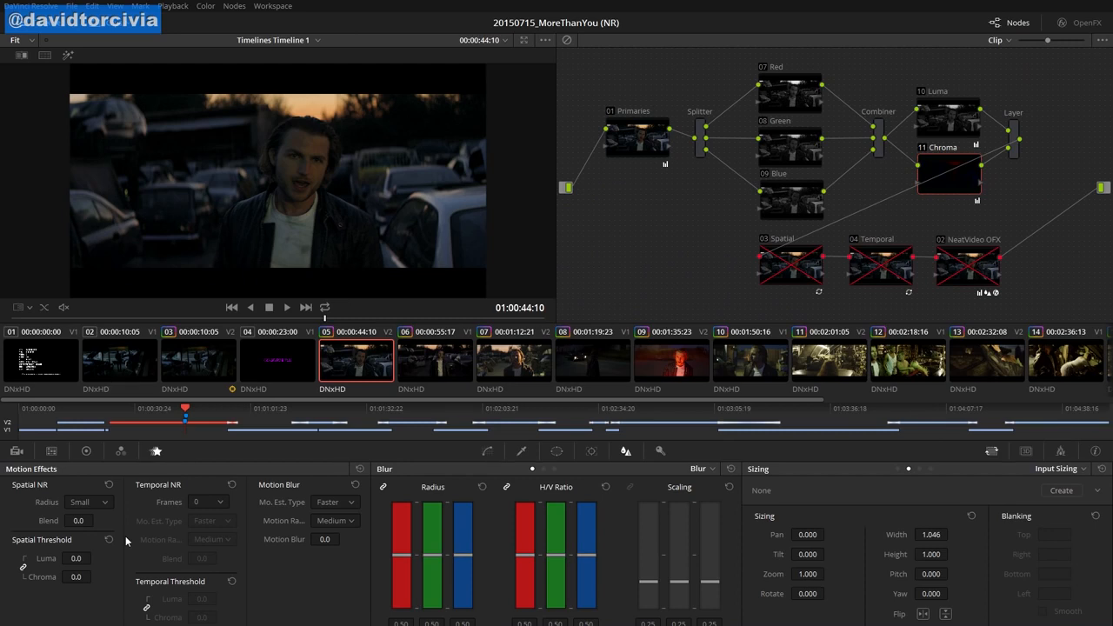
click(120, 450)
click(155, 451)
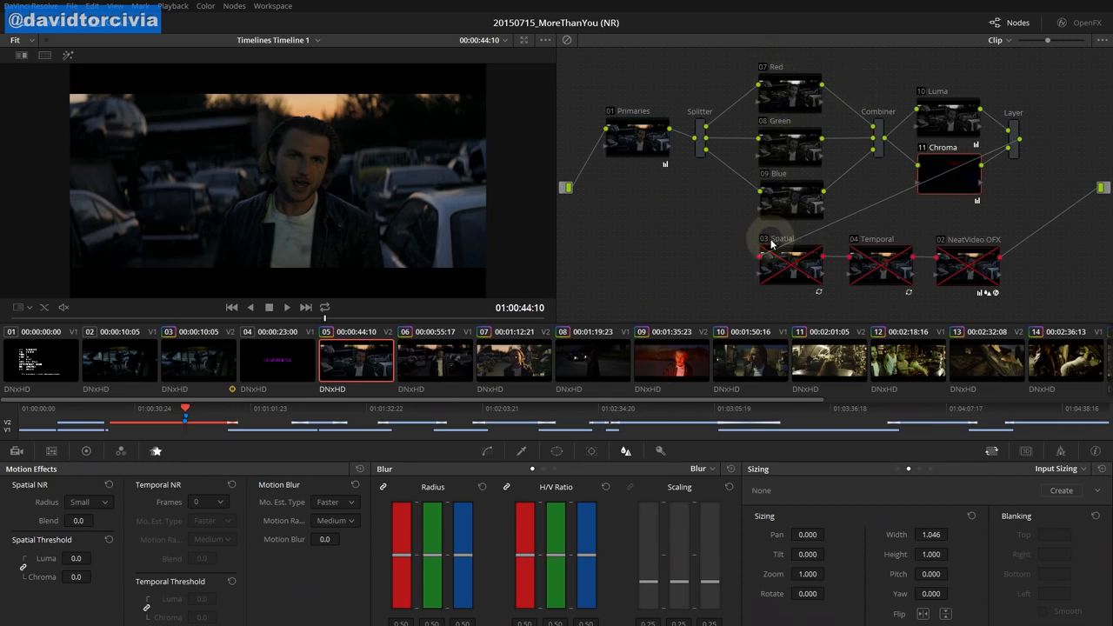
Enable the Spatial node and choose the Large radius for its spatial noise reduction
click(799, 262)
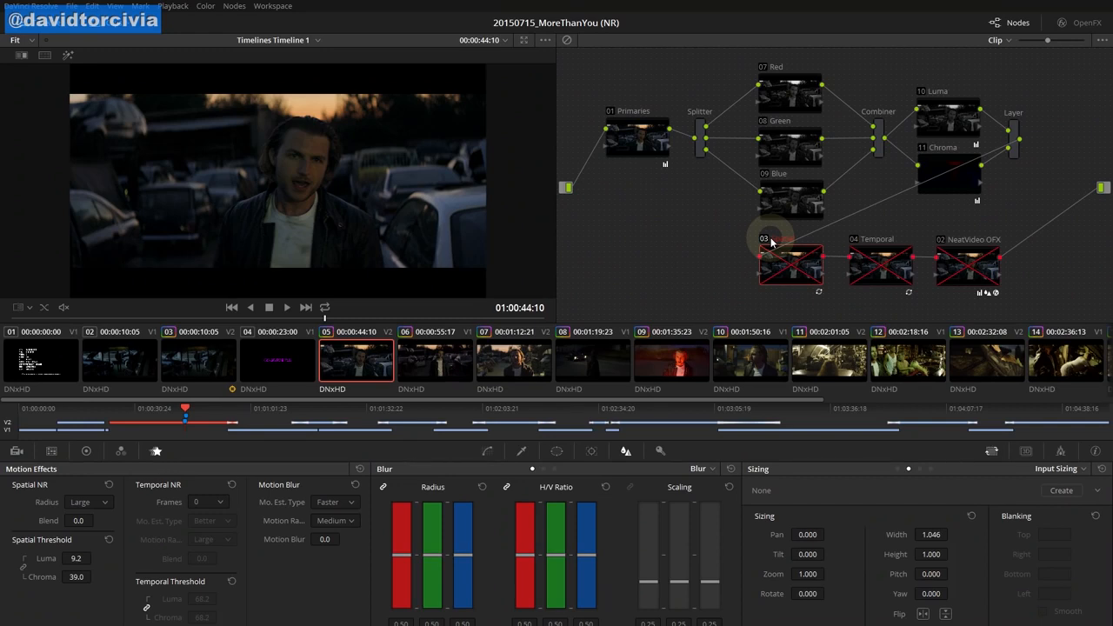
click(770, 237)
click(86, 502)
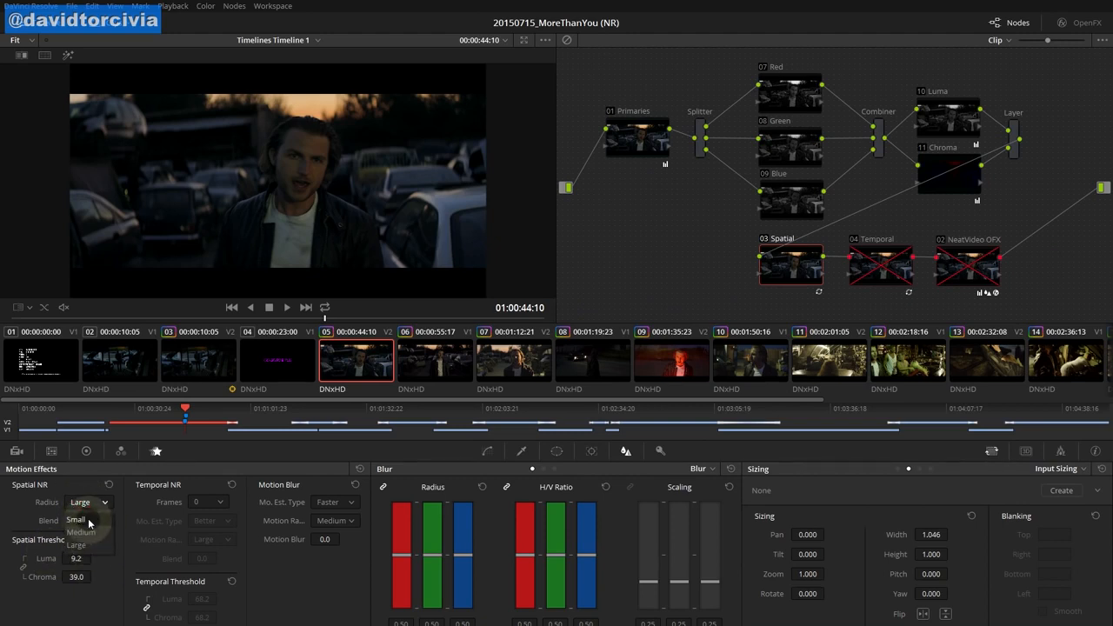
click(80, 544)
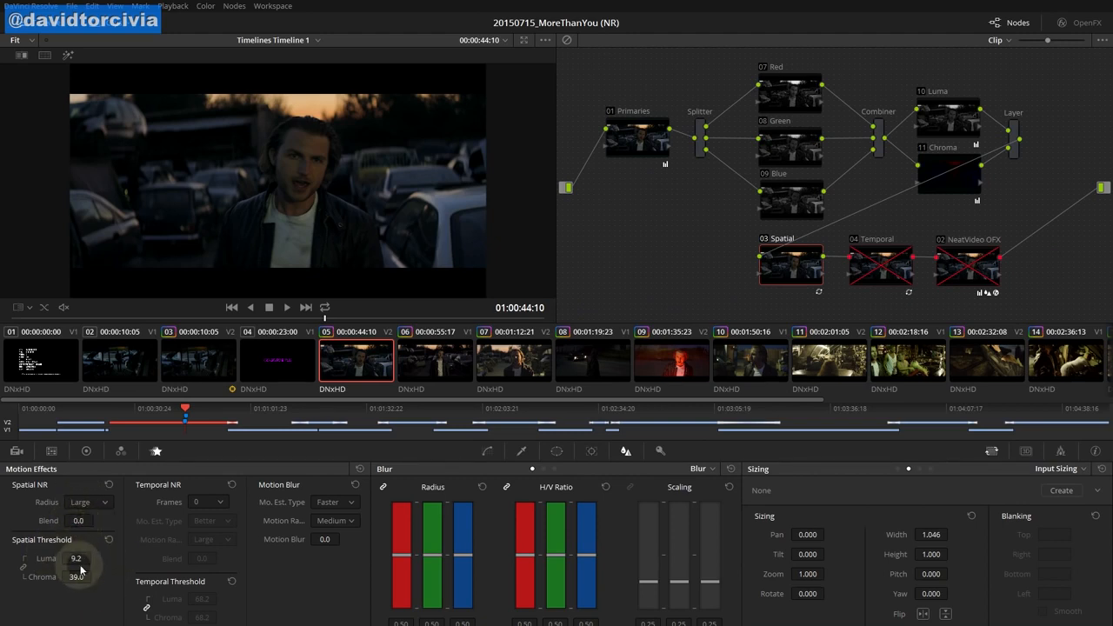
Link the Spatial node's luma and chroma thresholds and reset its spatial noise reduction settings
click(24, 570)
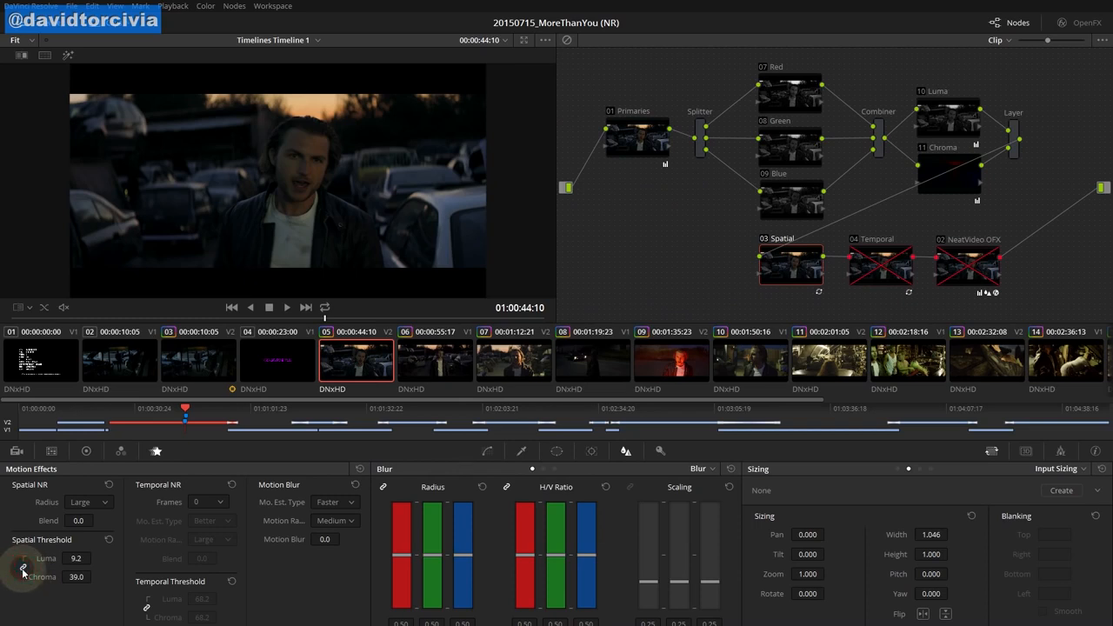
click(109, 540)
click(108, 485)
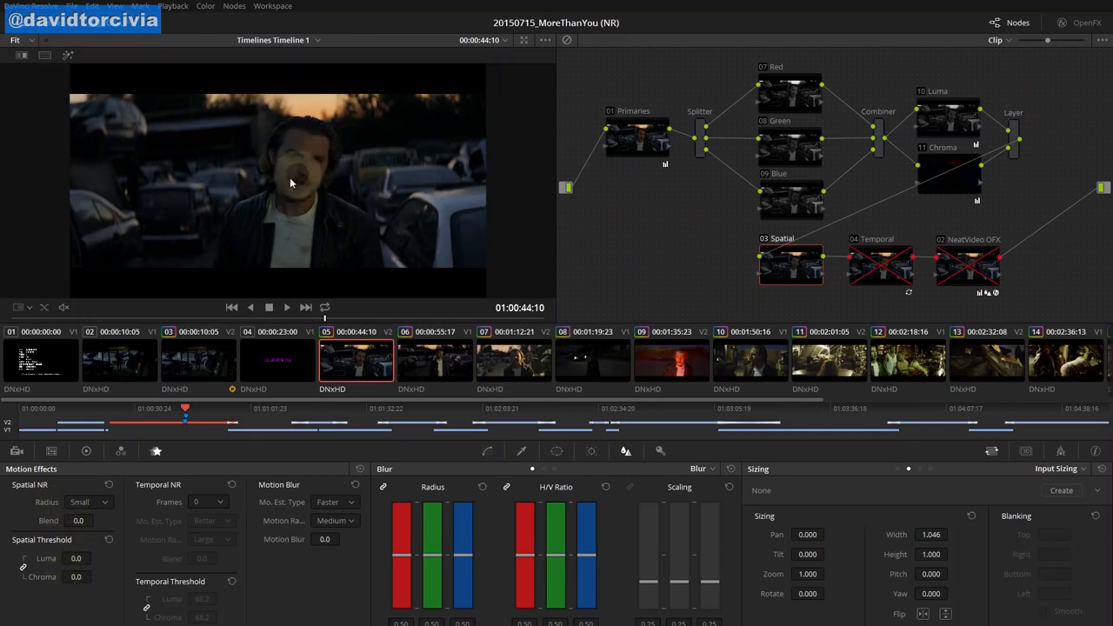
Raise the linked luma and chroma spatial thresholds to 13.6 and compare the enlarged image with and without the Spatial node
click(76, 558)
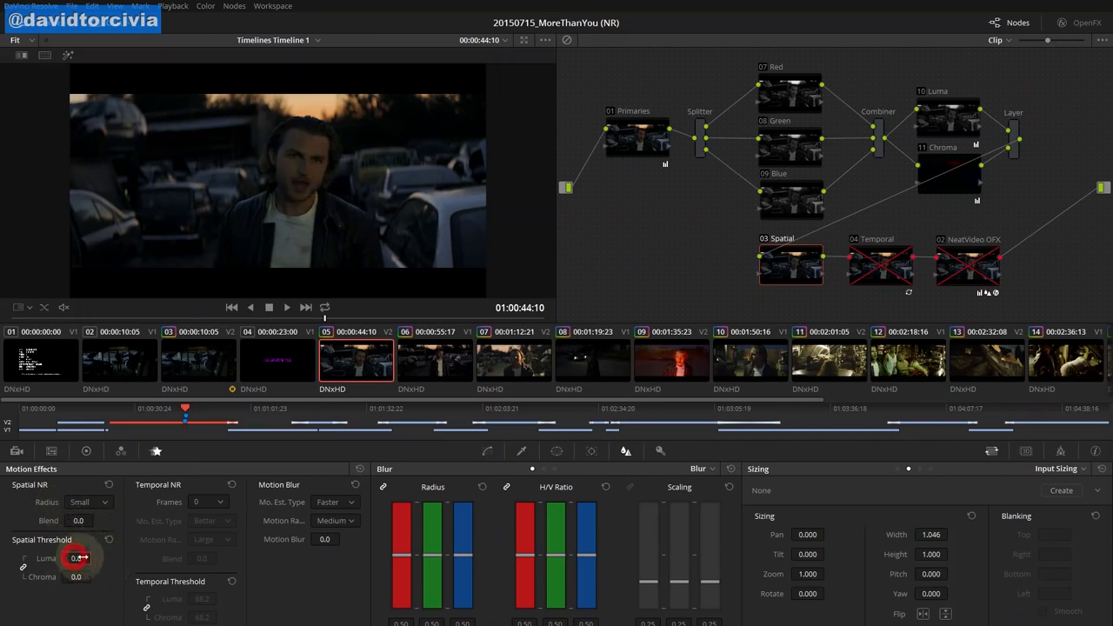
mouse_move(76, 558)
mouse_down()
mouse_move(107, 560)
mouse_move(69, 559)
mouse_move(97, 556)
mouse_up()
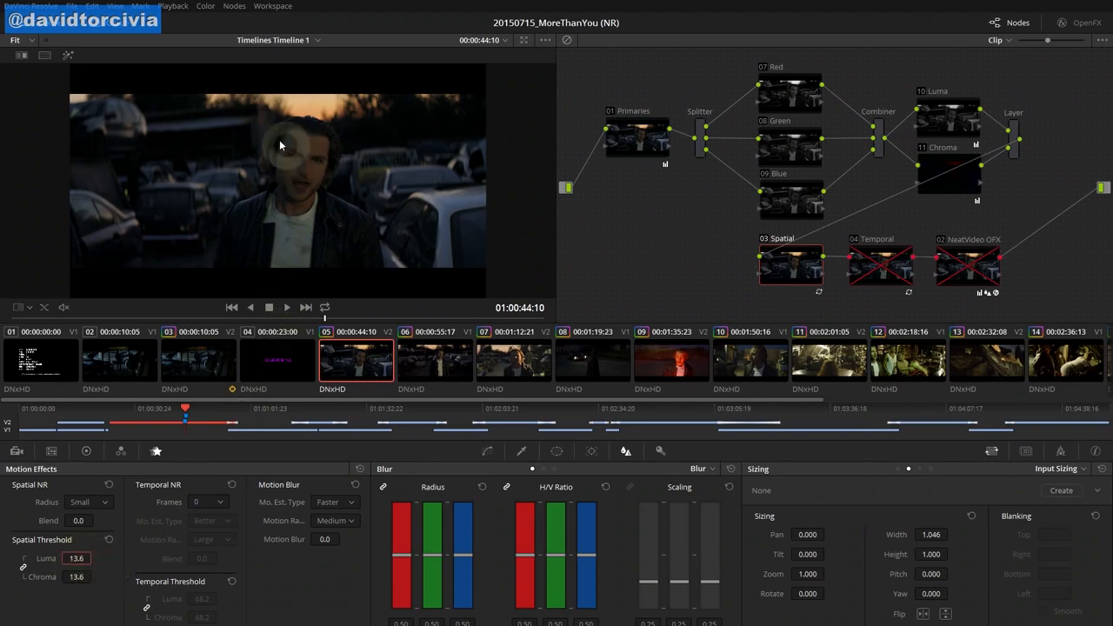
key(shift+d)
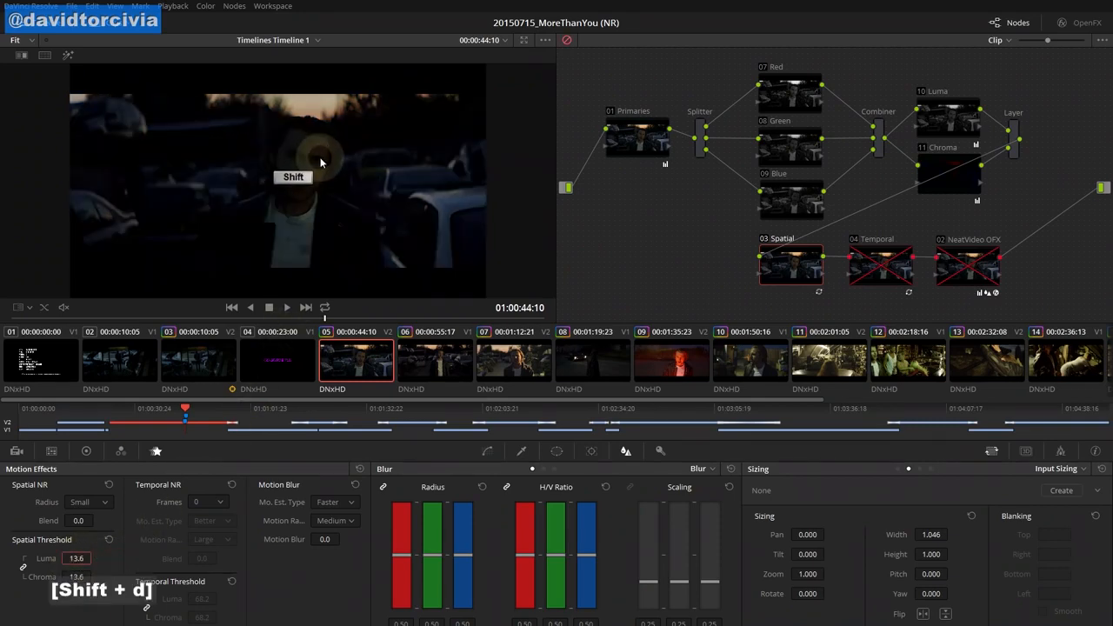
key(shift+f)
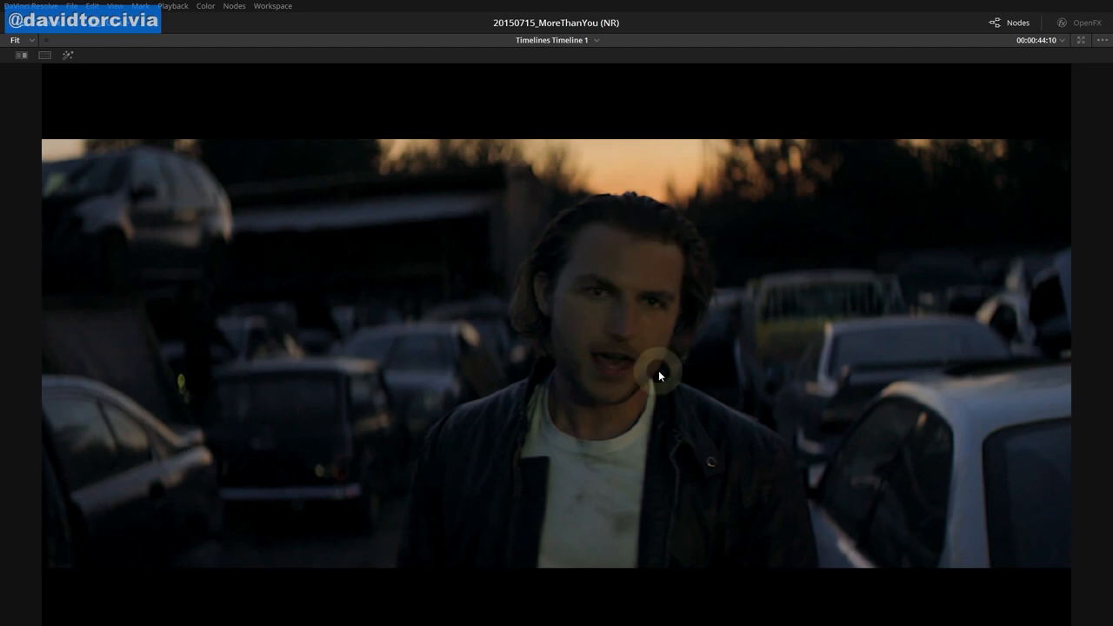
key(shift)
key(ctrl+d)
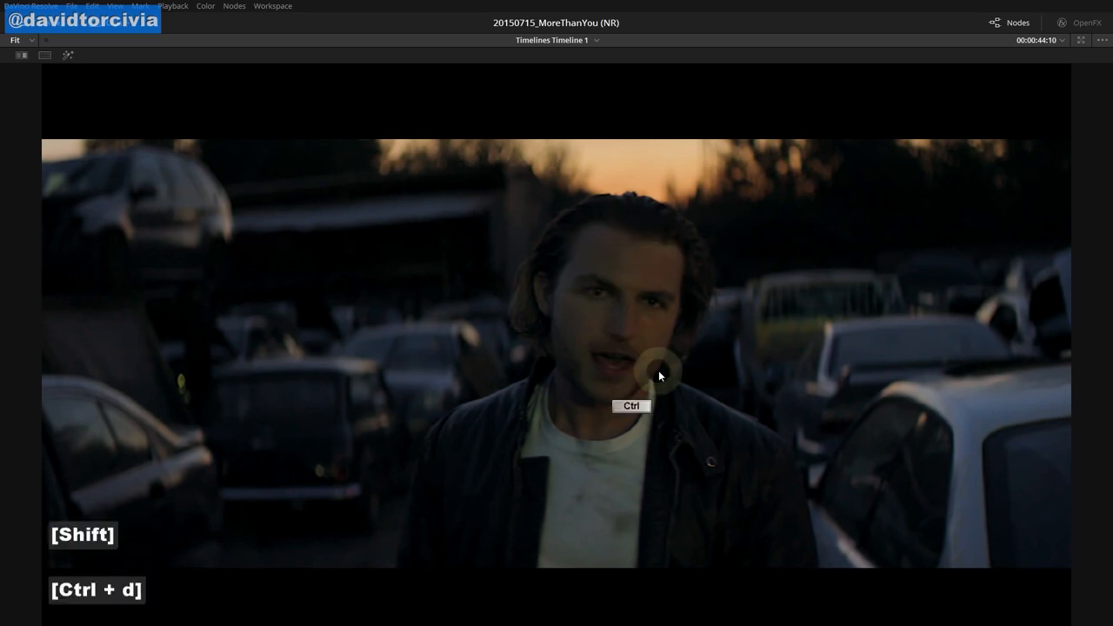
key(ctrl+d)
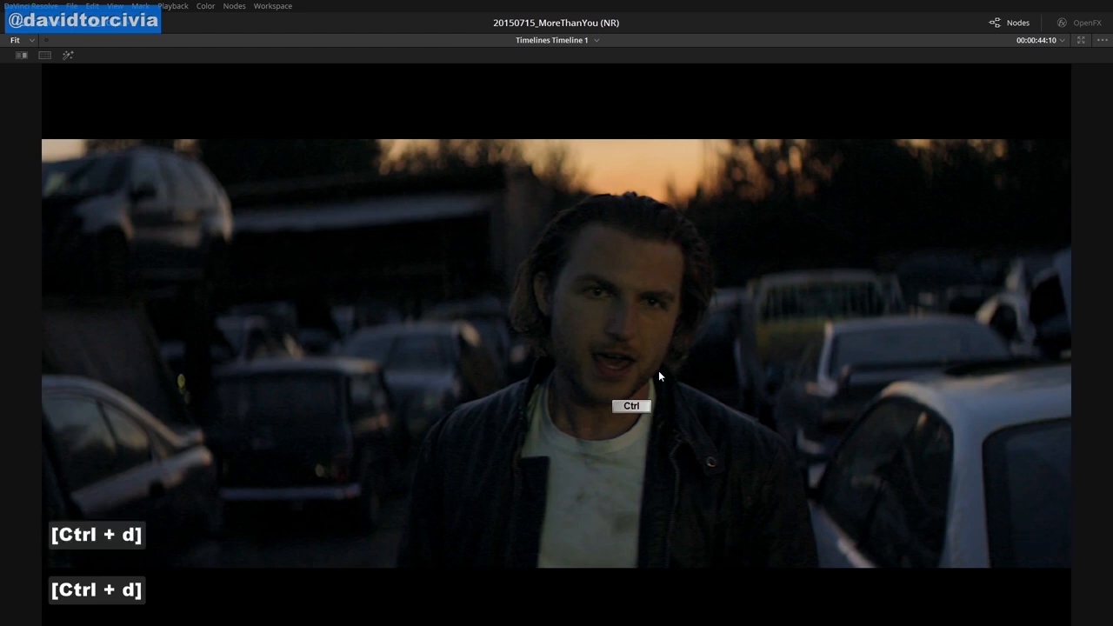
key(shift+f)
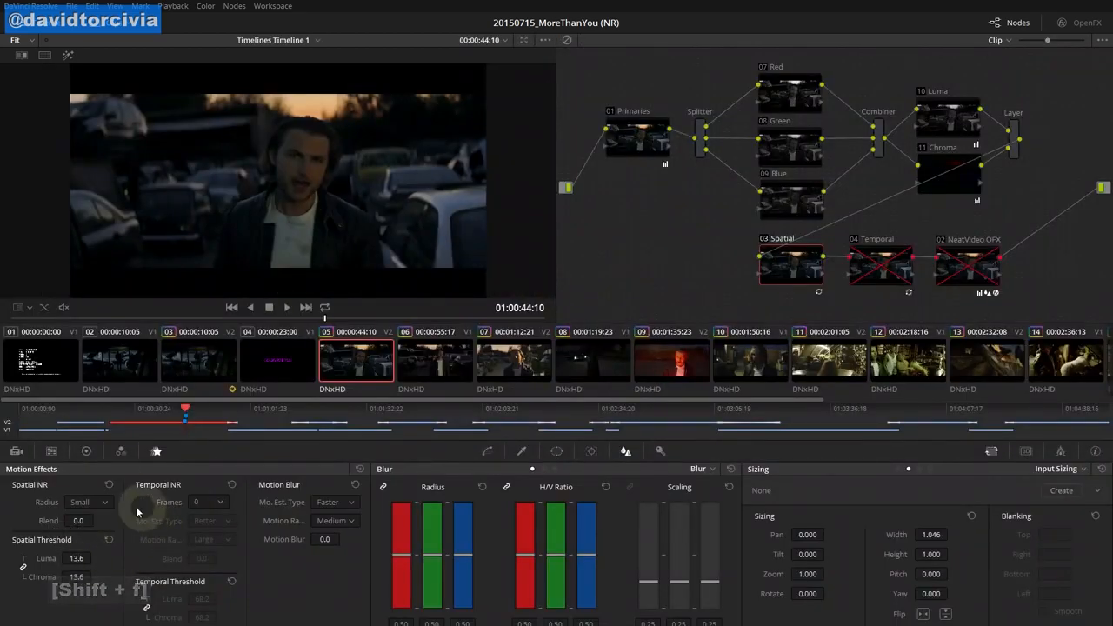
Raise the linked luma and chroma spatial thresholds to 28.4 and compare the enlarged image with the Spatial node on and off
drag(79, 559, 123, 559)
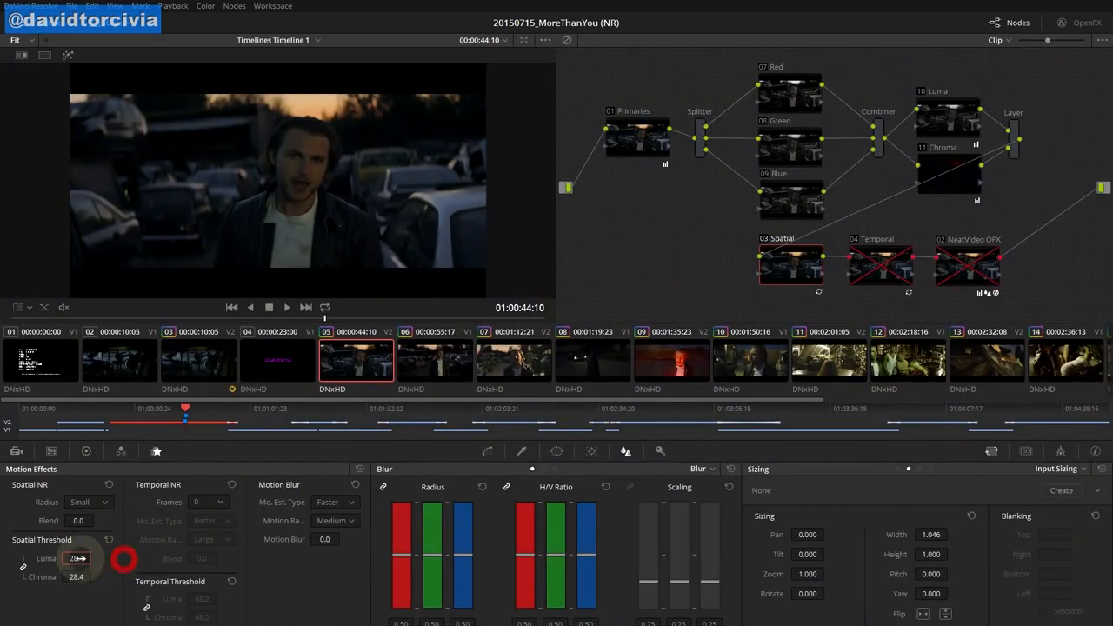
key(shift+f)
key(ctrl+d)
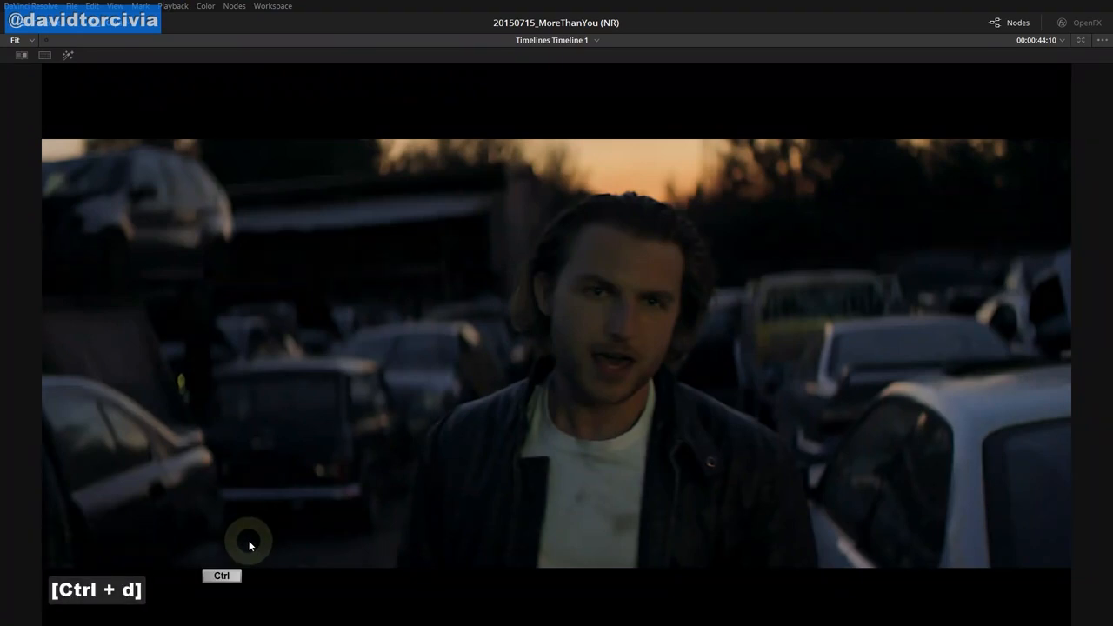
key(ctrl+d)
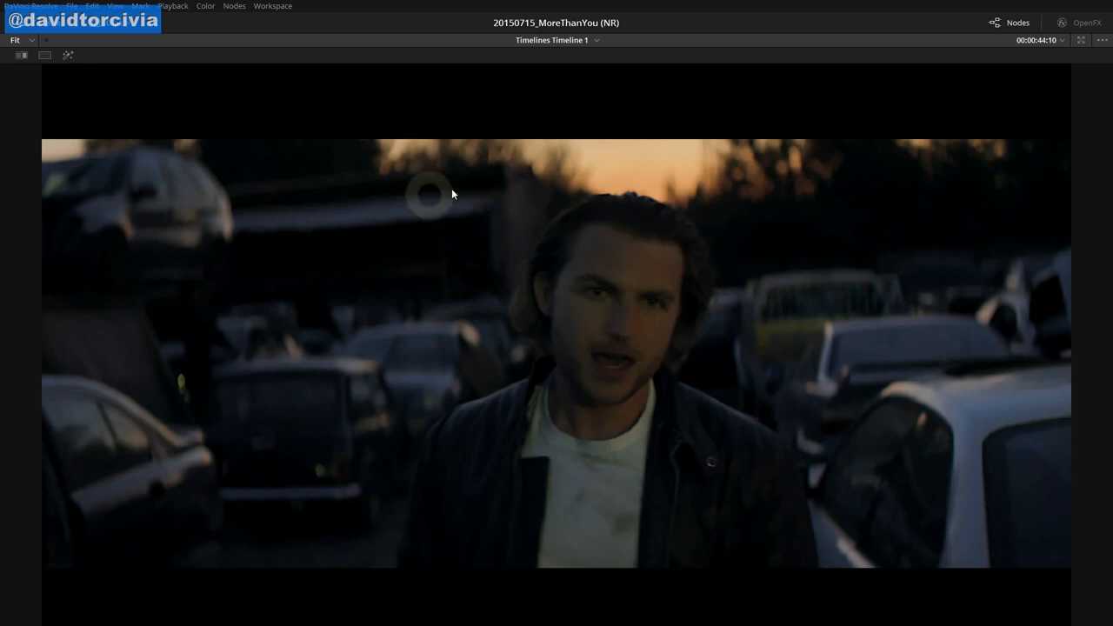
key(shift+f)
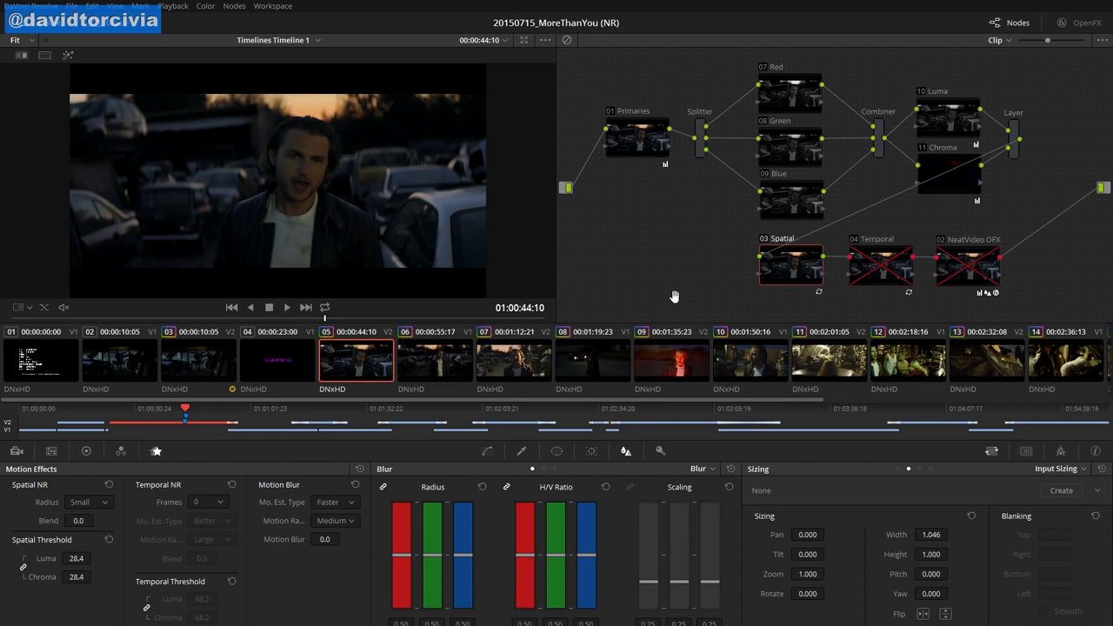
Inspect the man's face close up in the enlarged viewer for lost detail, and fit the image back to the normal viewer
key(alt+f)
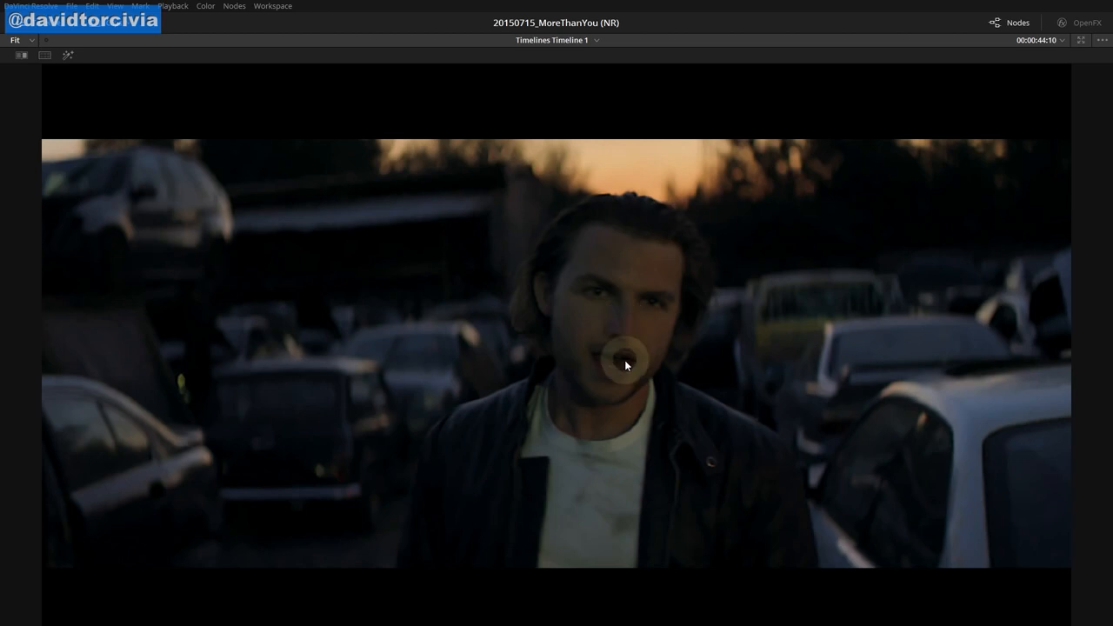
scroll(621, 337, up, 5)
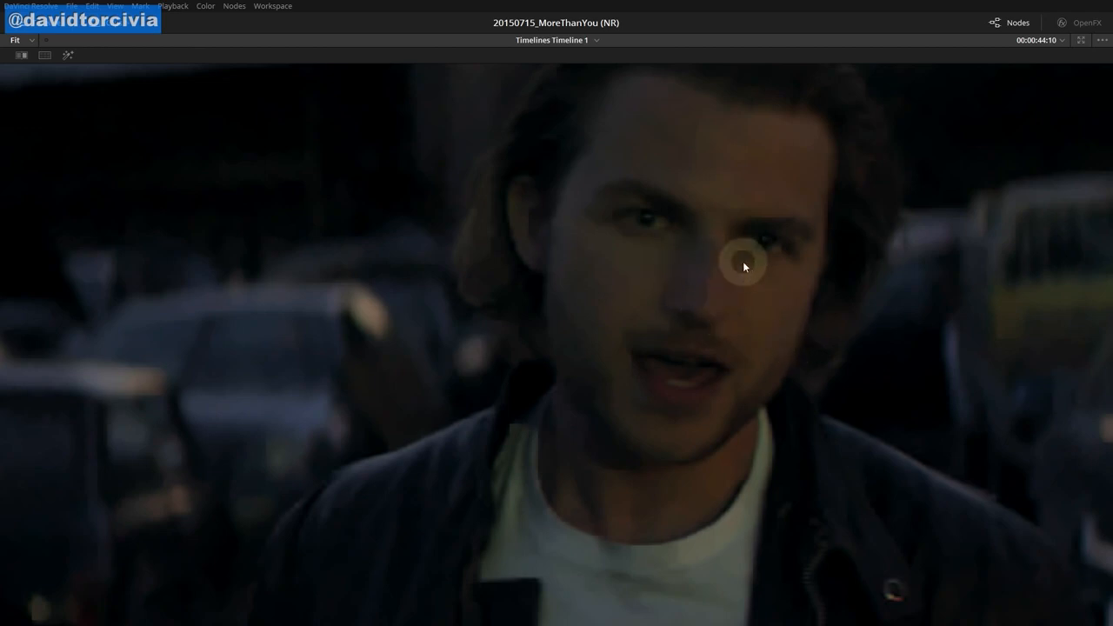
key(shift+f)
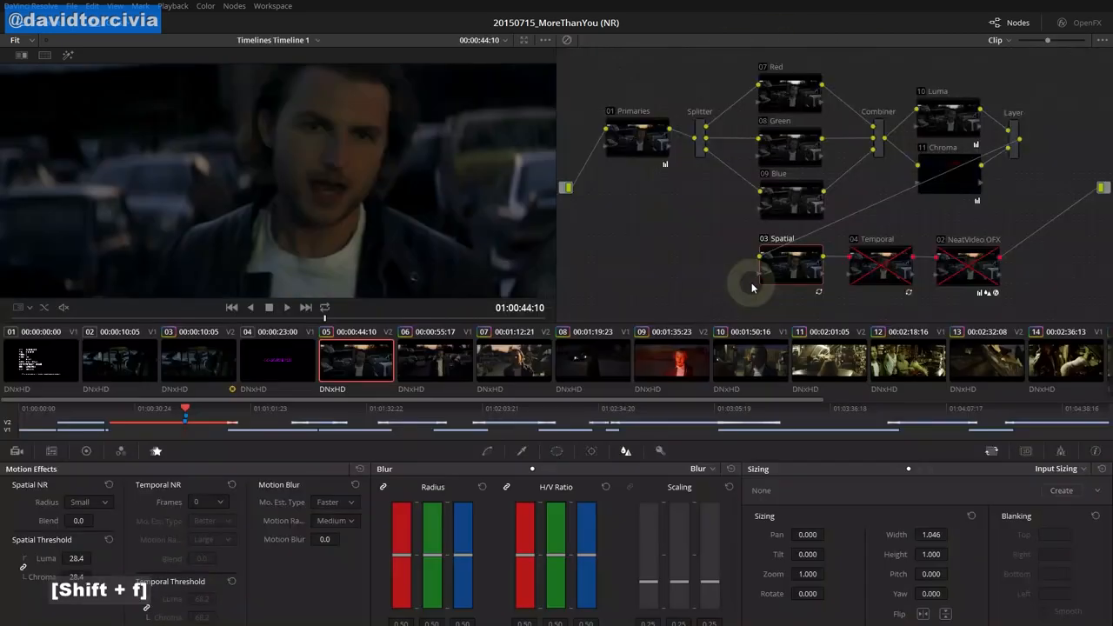
right_click(384, 215)
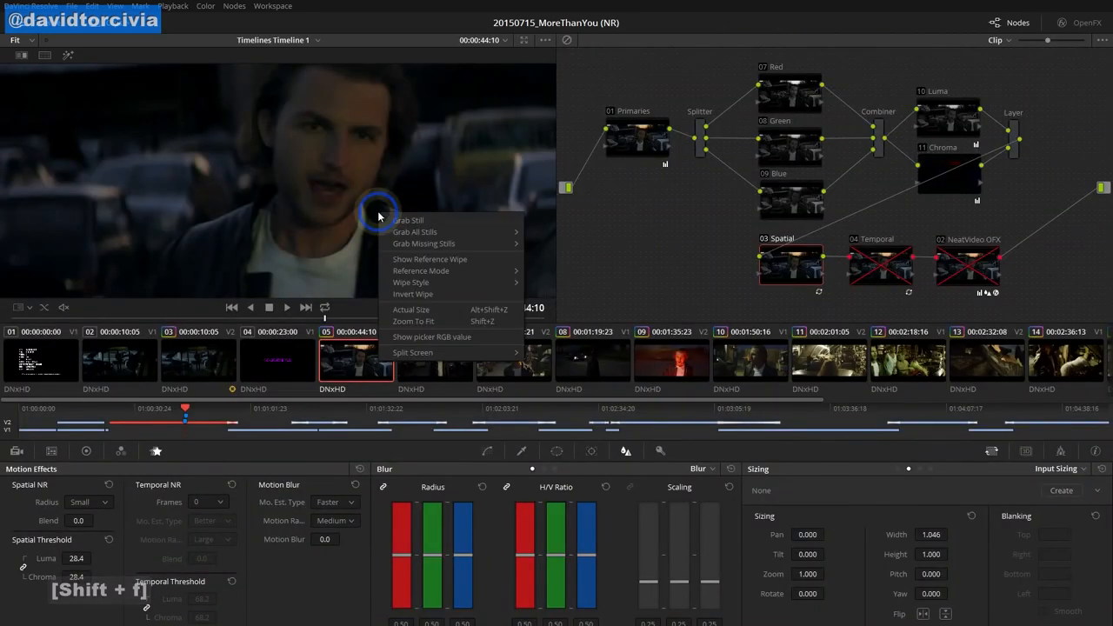
click(448, 324)
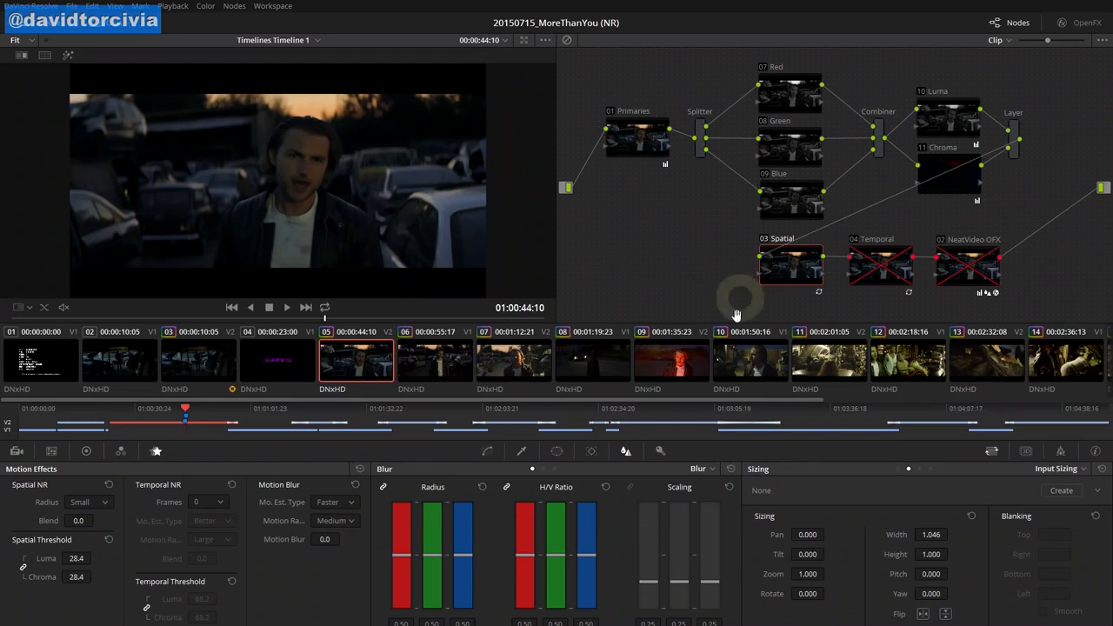
Try the Medium radius for the spatial noise reduction and set it to Large
click(77, 502)
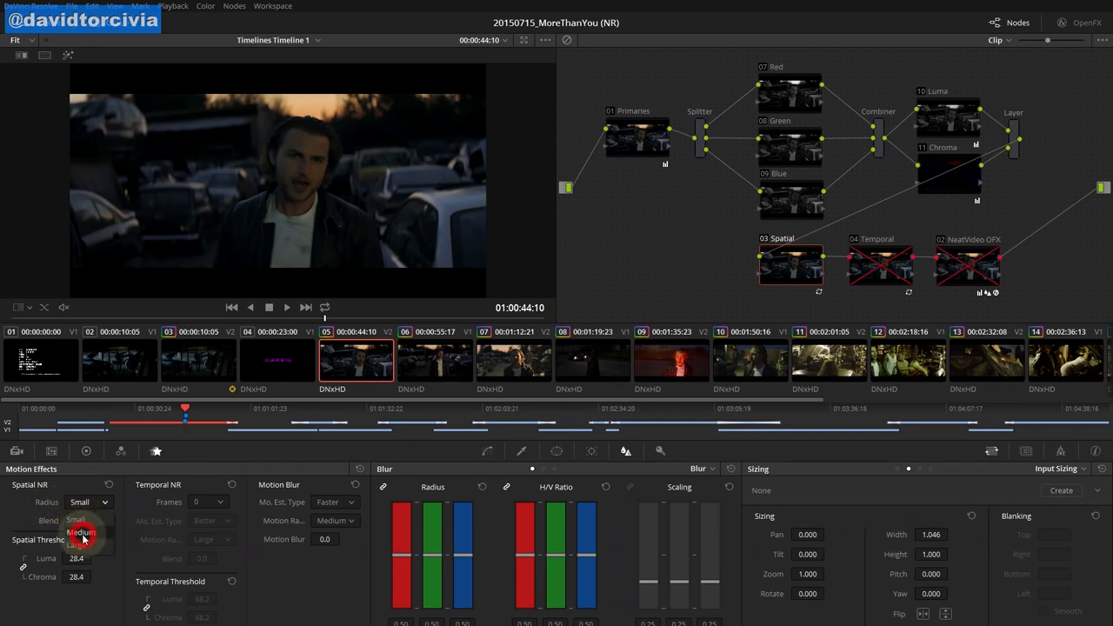
click(83, 536)
click(95, 502)
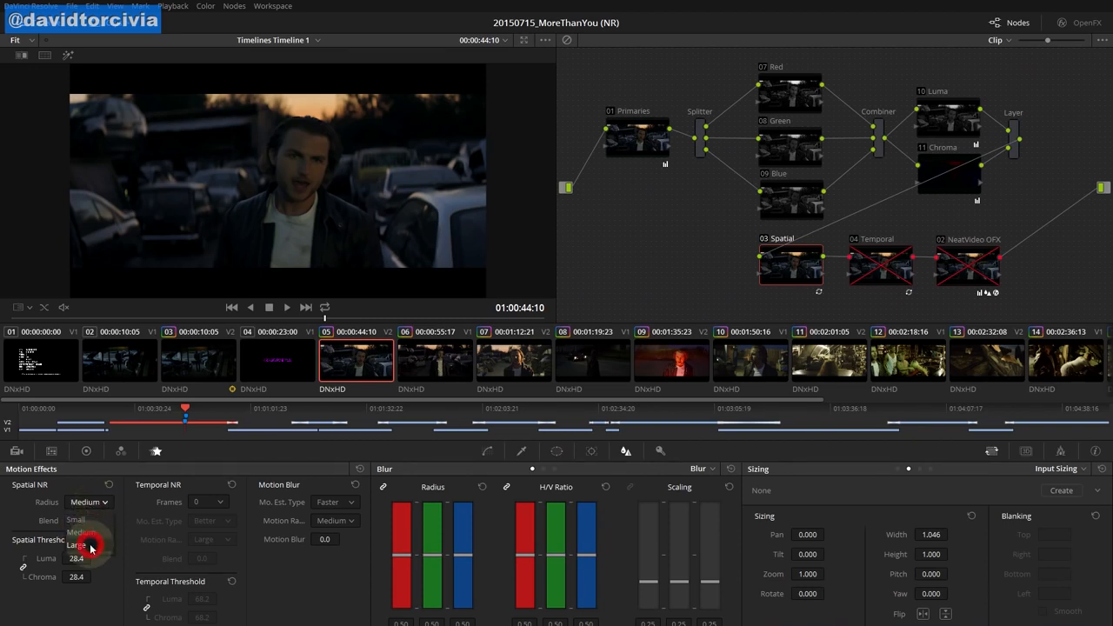
click(90, 546)
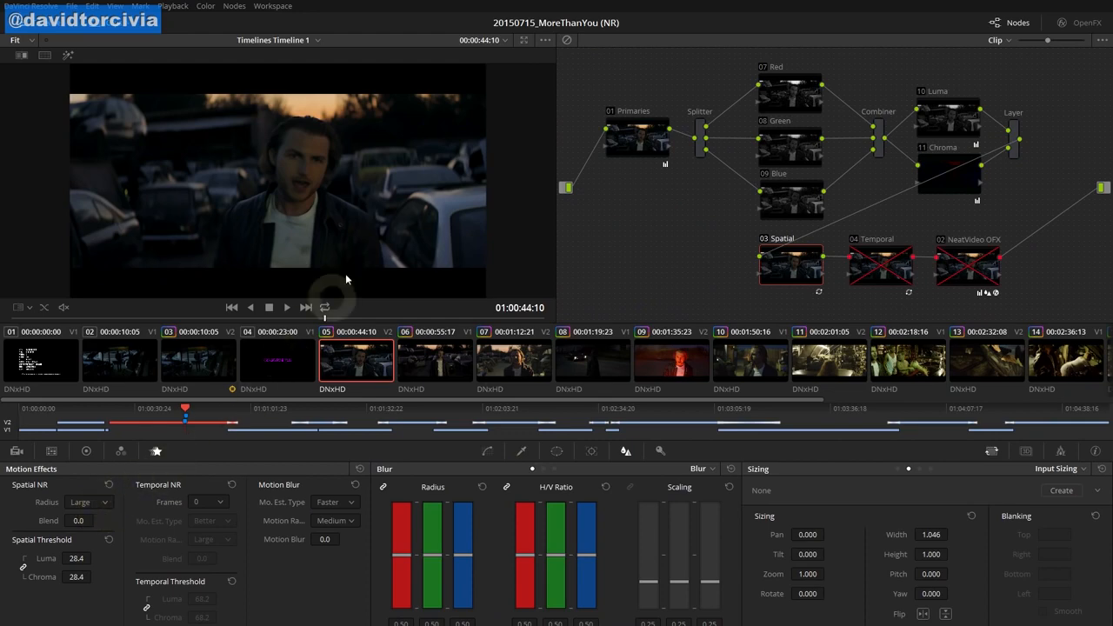
Examine the effect of the Large radius on the man's face close up in the enlarged viewer
key(shift+f)
scroll(647, 331, up, 5)
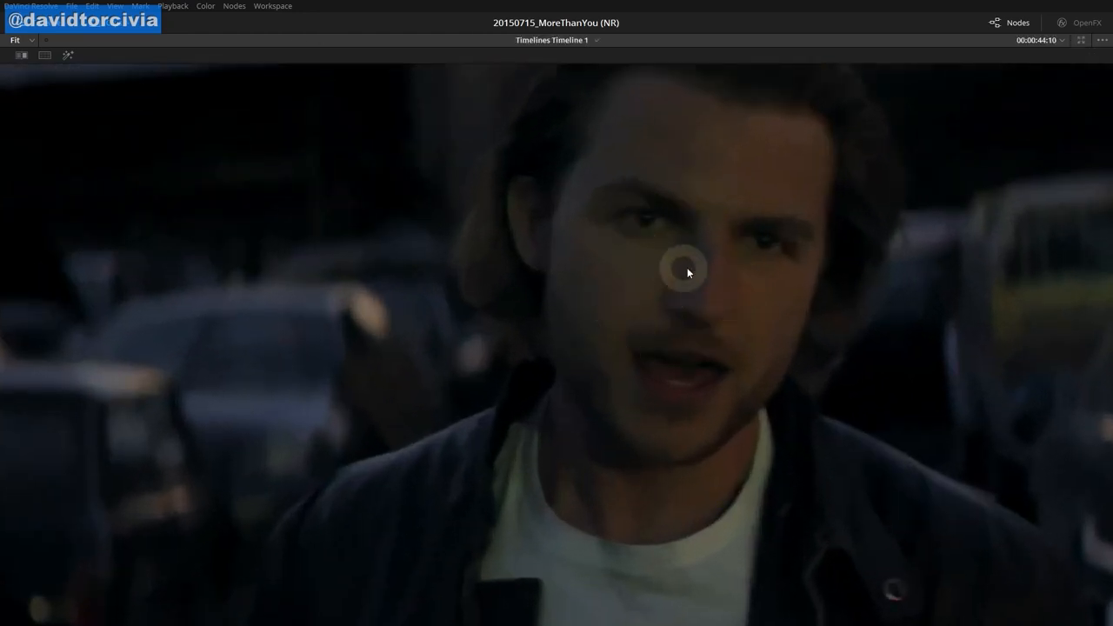
scroll(856, 304, up, 1)
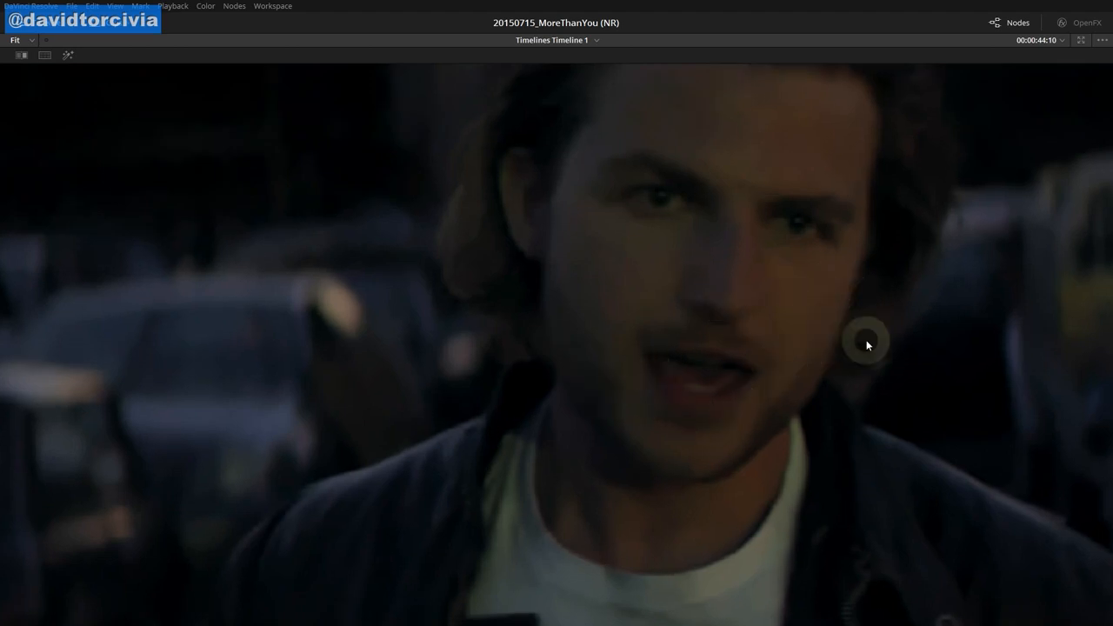
Return from the enlarged viewer to the normal layout and fit the whole image in it
key(shift+f)
key(shift)
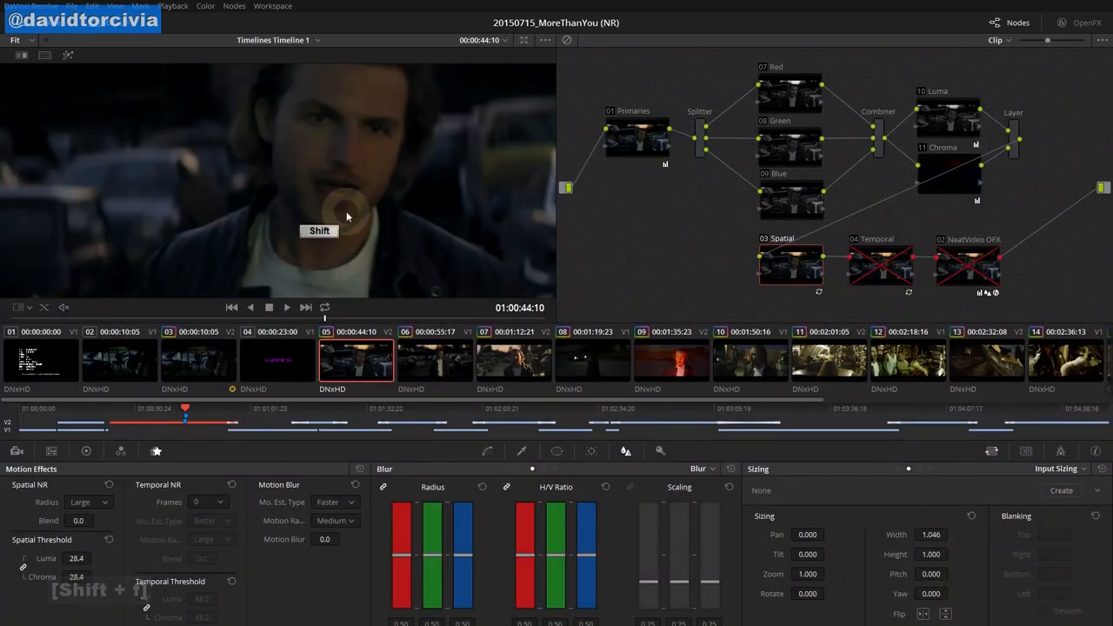
key(shift+z)
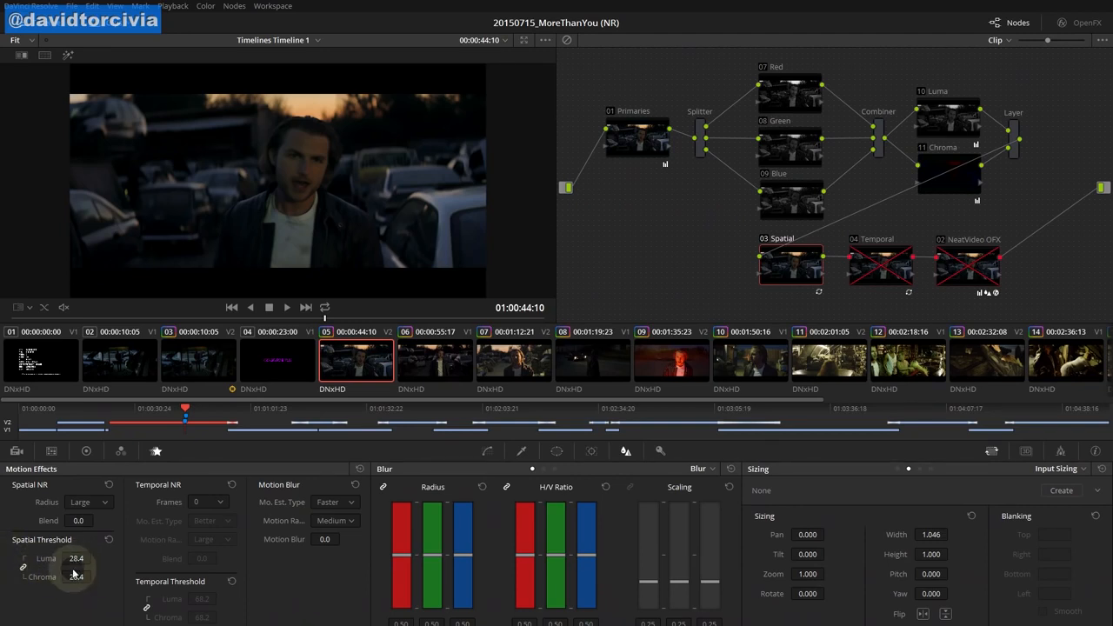
Try much stronger linked luma and chroma spatial thresholds and view their effect on the enlarged image
drag(76, 558, 413, 536)
drag(77, 577, 393, 346)
key(shift+f)
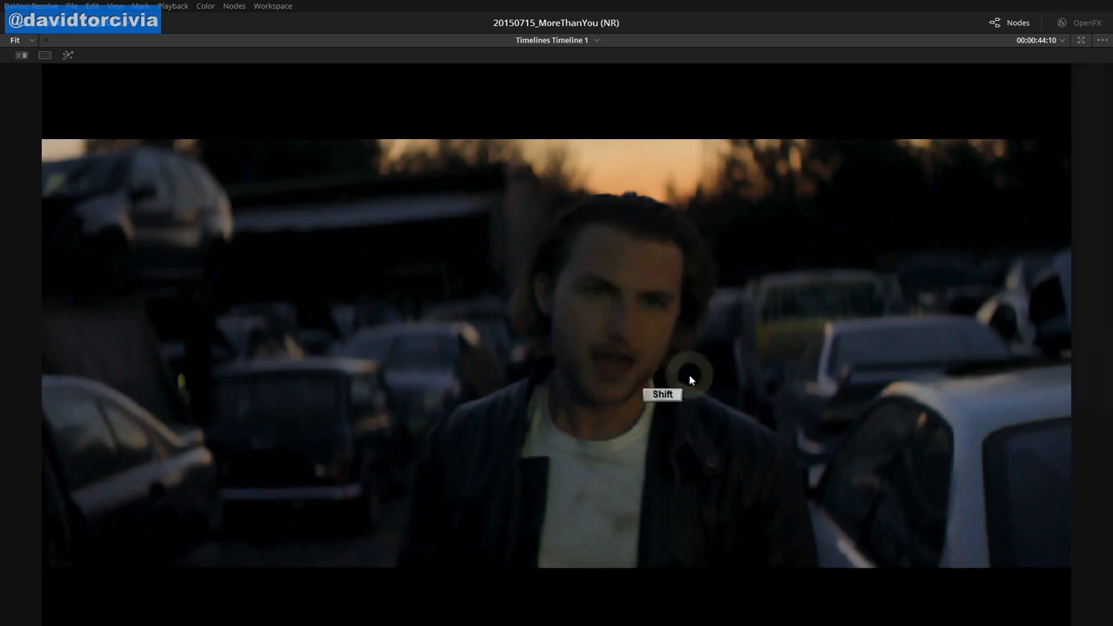
key(shift+f)
Unlink the spatial thresholds, set chroma to 100.0 with luma at 0.0, and check the enlarged image
click(24, 565)
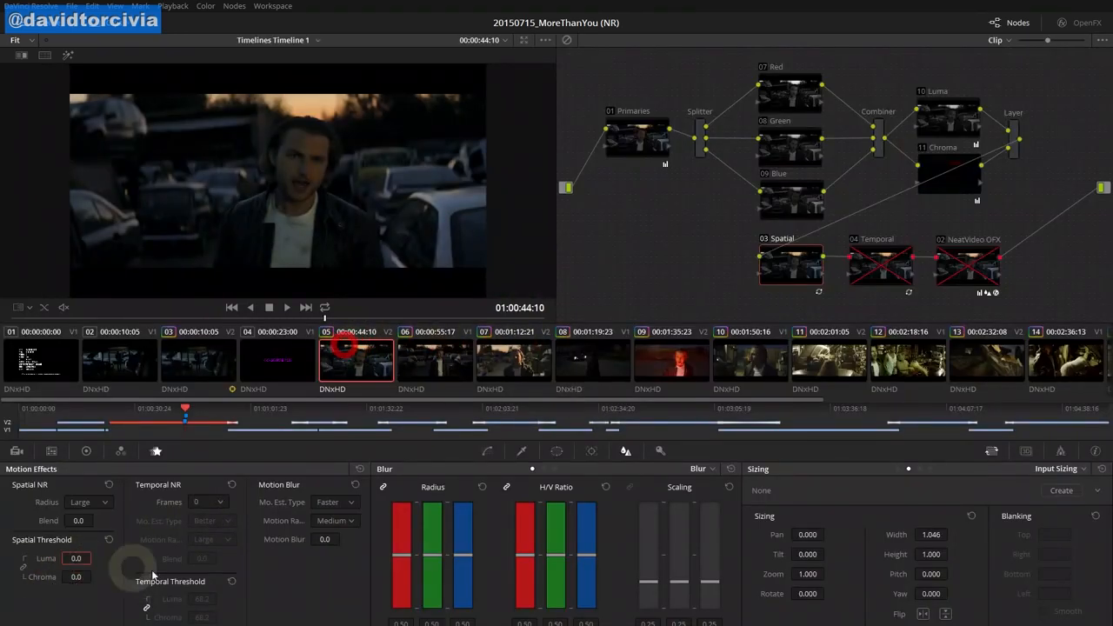
drag(74, 577, 521, 576)
key(shift+f)
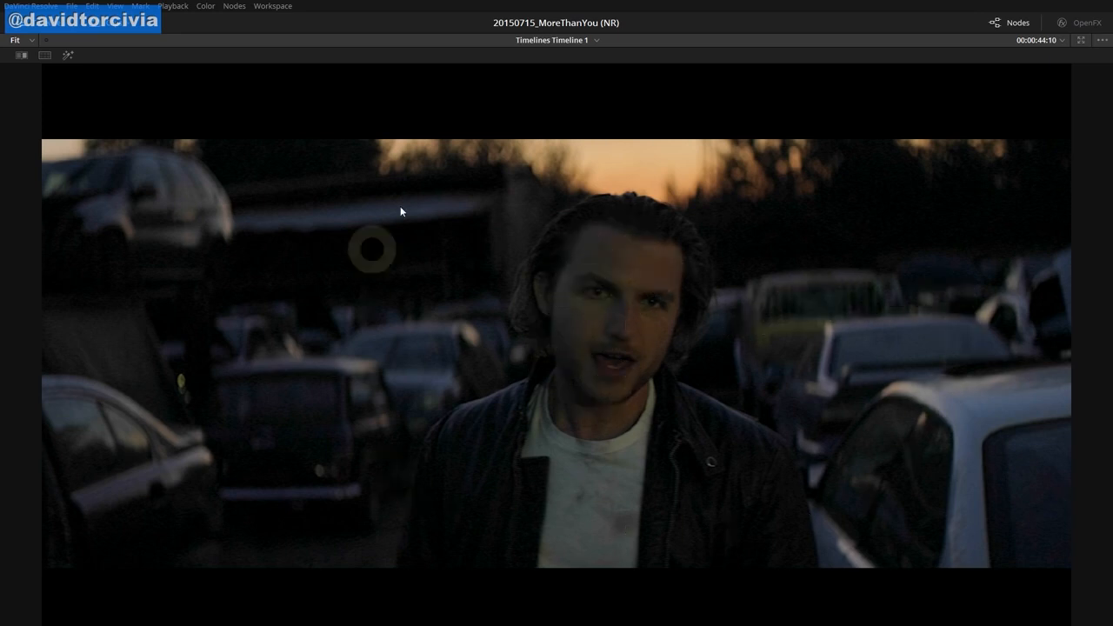
key(shift+f)
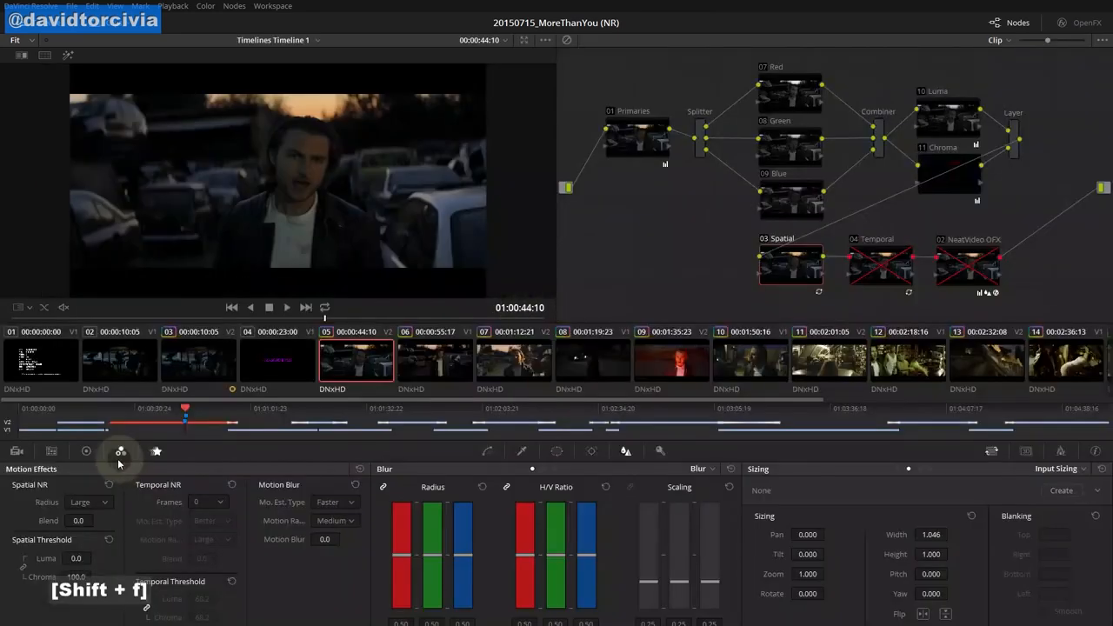
Inspect the chroma-only noise reduction on the man's face close up, and fit the image back to the normal viewer
key(shift+f)
scroll(616, 290, up, 6)
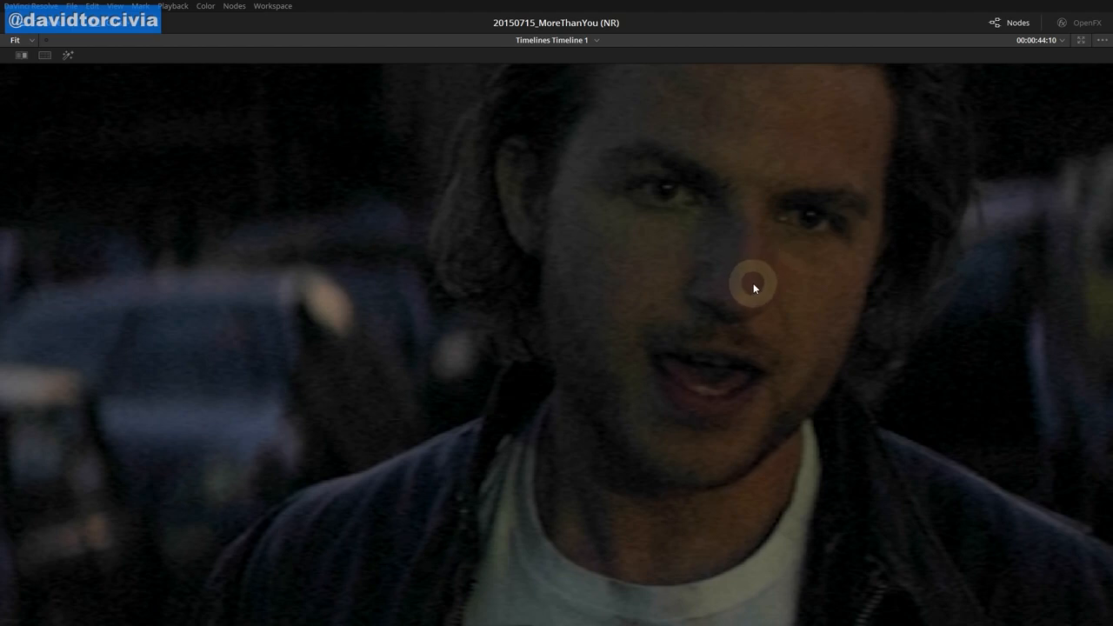
key(shift+f)
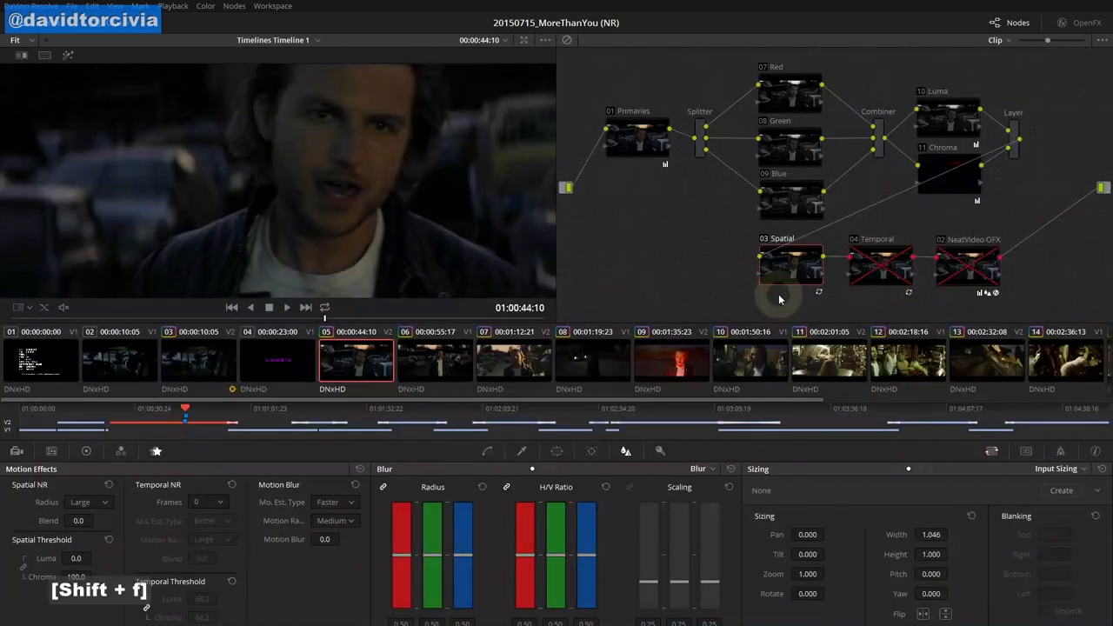
right_click(397, 207)
click(469, 319)
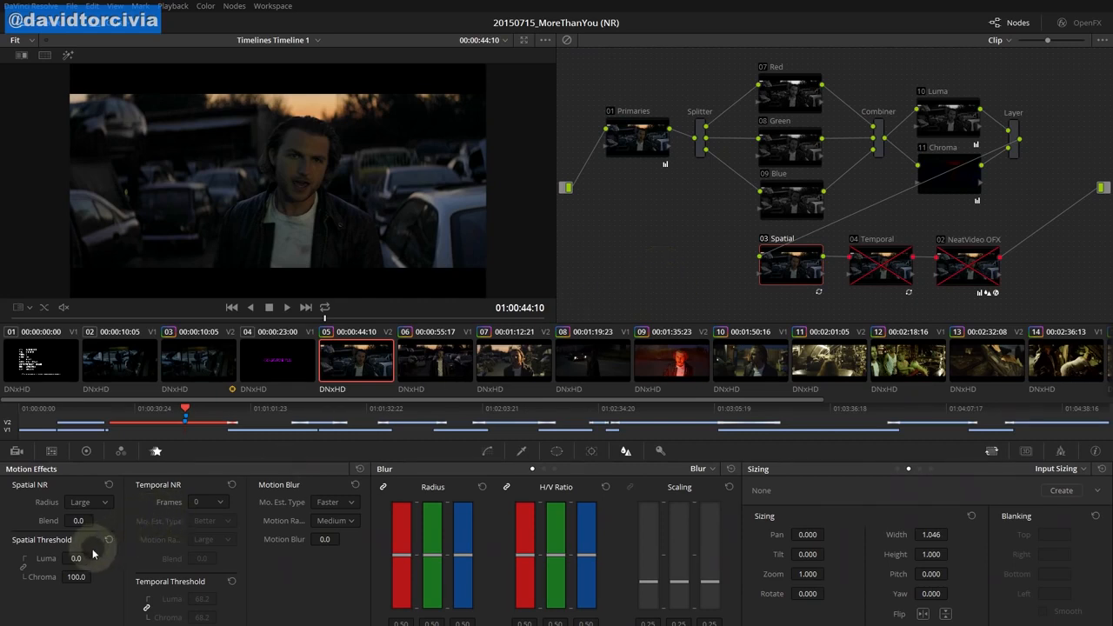
Set the luma spatial threshold to 10.8 and inspect the man's face close up in the enlarged viewer
drag(82, 558, 114, 561)
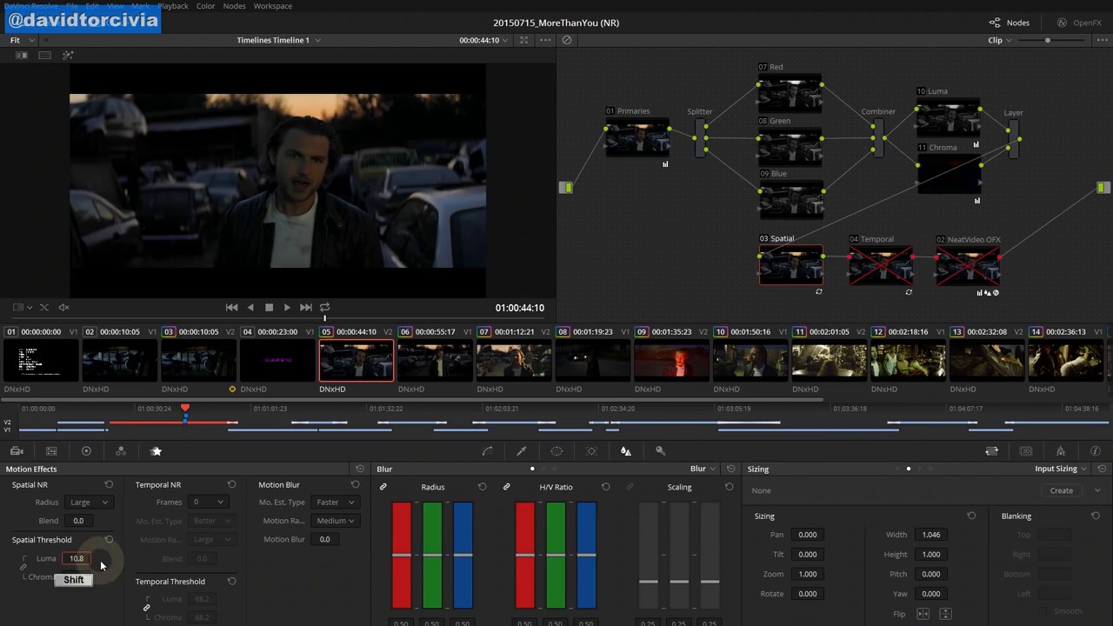
key(shift+f)
scroll(655, 356, up, 1)
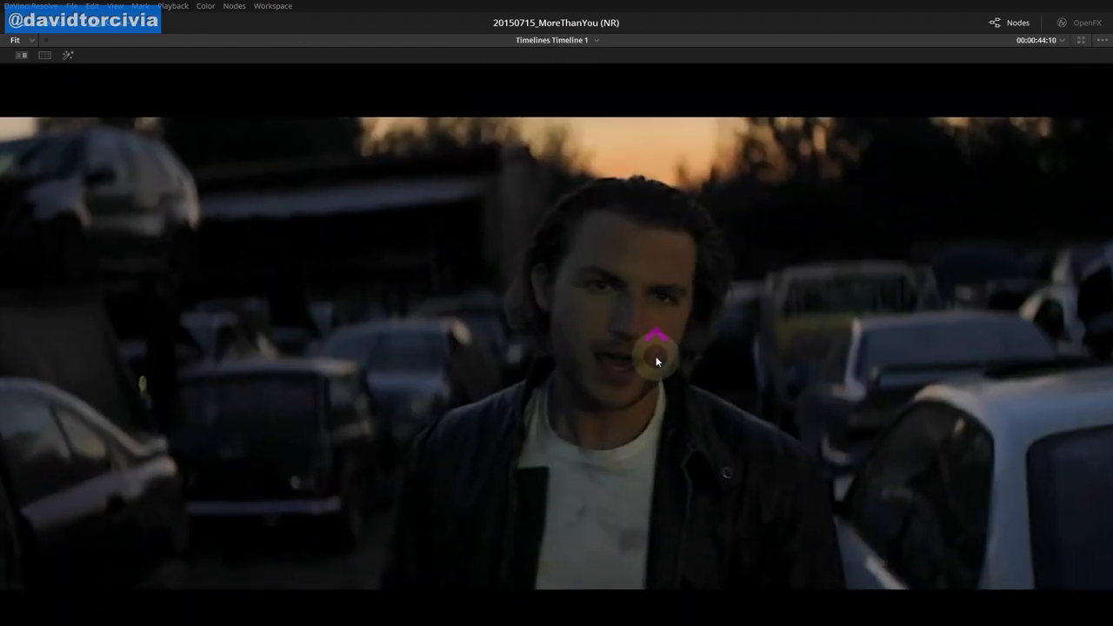
scroll(655, 356, up, 2)
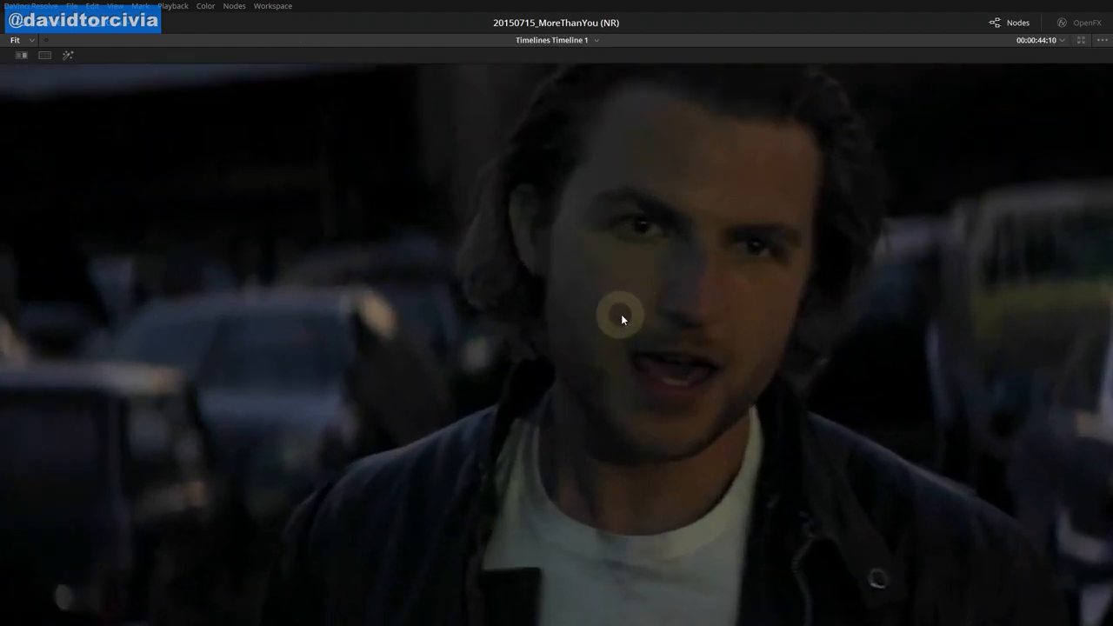
key(shift+f)
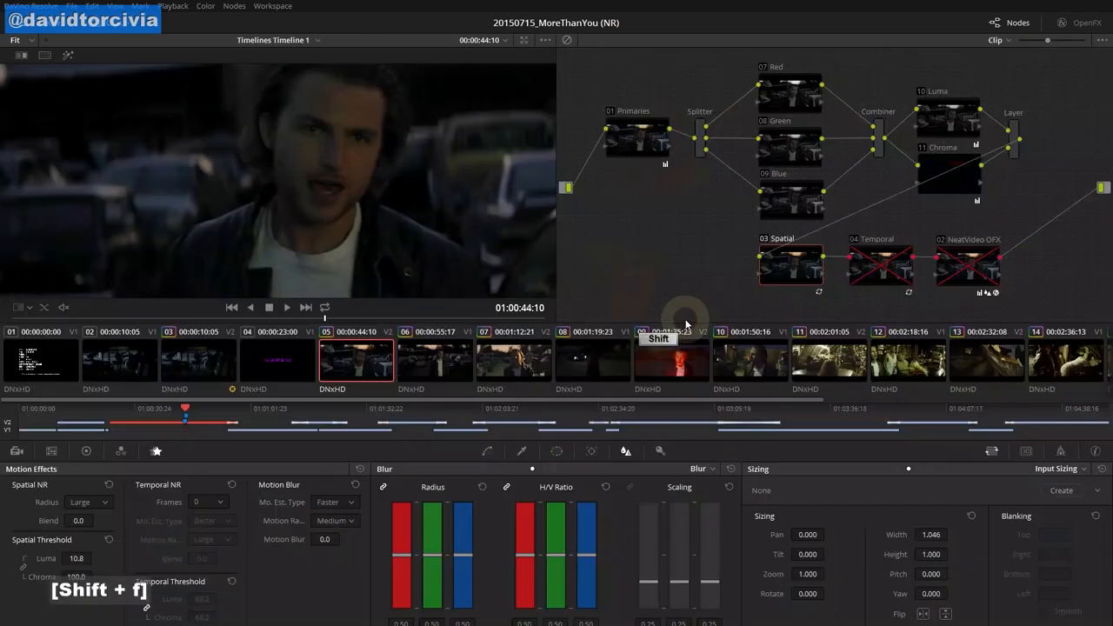
right_click(397, 219)
click(439, 327)
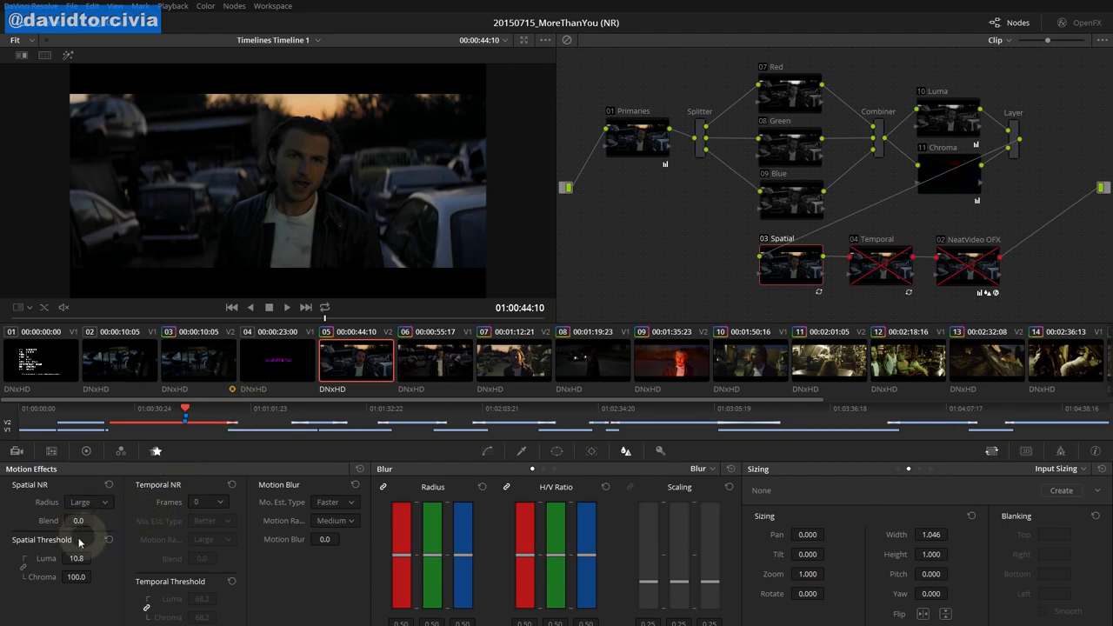
Set the spatial noise reduction blend to 19.2 and inspect its effect on the man's face close up
drag(77, 520, 141, 521)
key(shift+f)
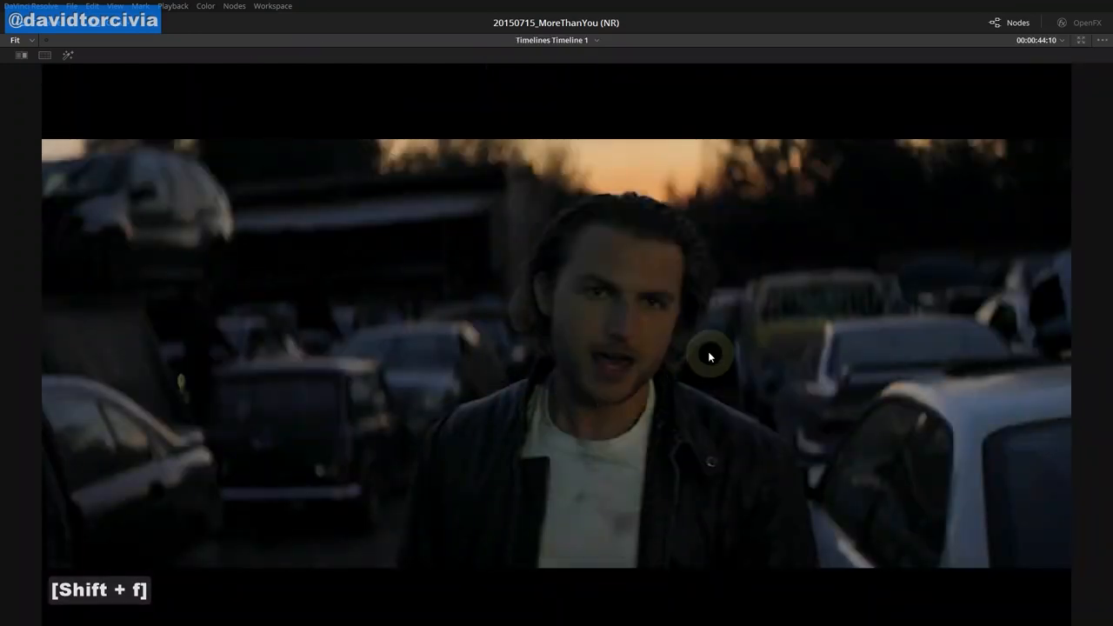
scroll(658, 357, up, 5)
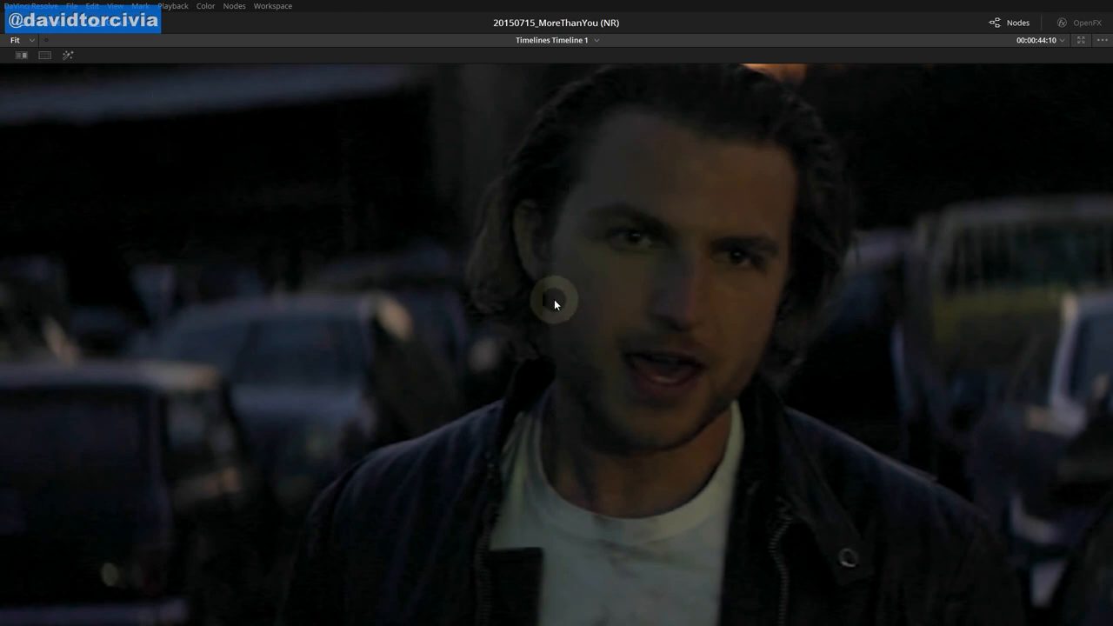
key(shift+f)
right_click(392, 231)
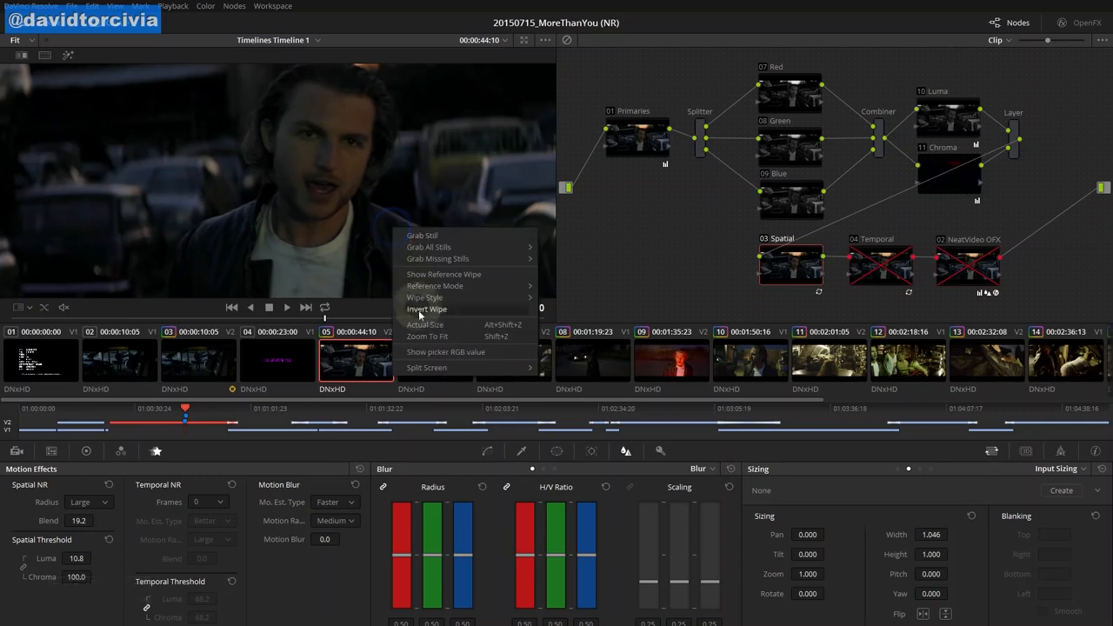
click(426, 339)
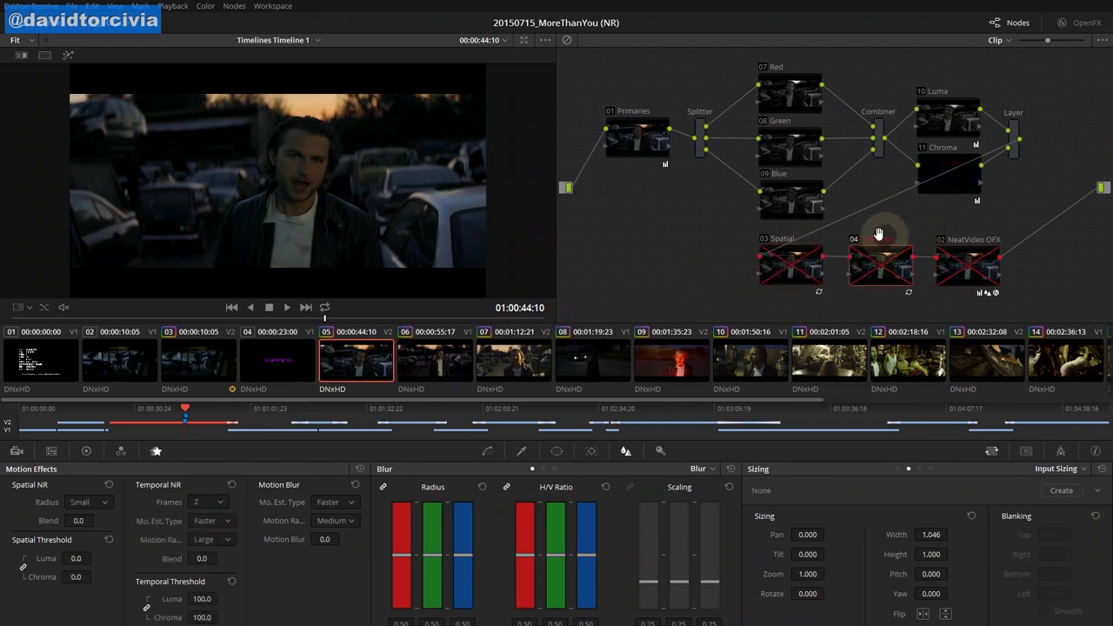
Enlarge the viewer and flip between frames 00:00:44:10 and 00:00:44:09 to compare their noise patterns
key(shift)
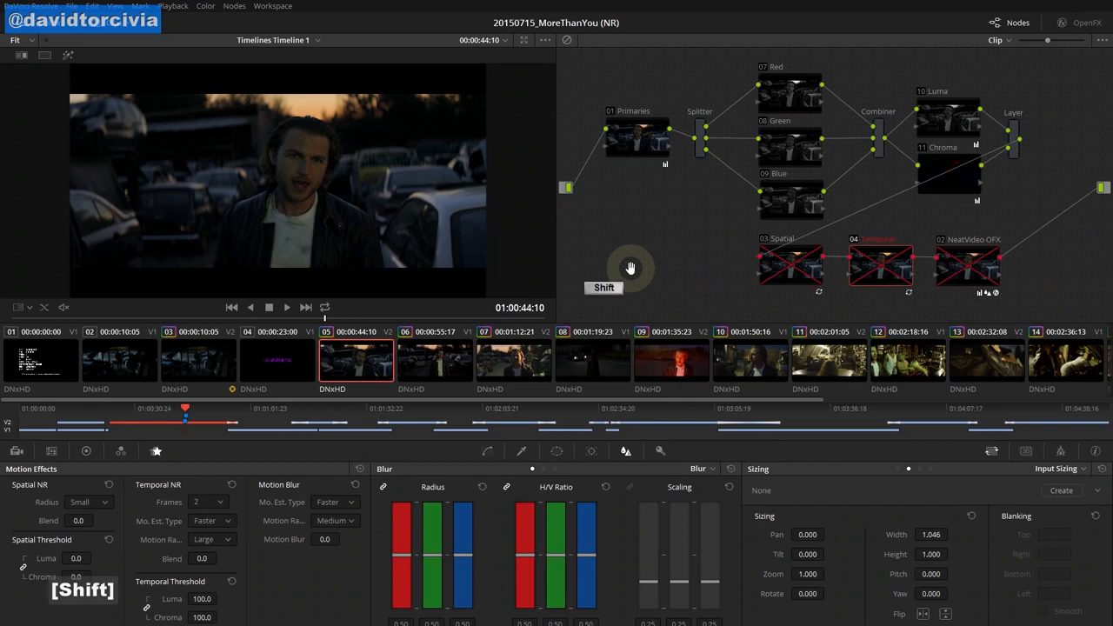
key(shift+f)
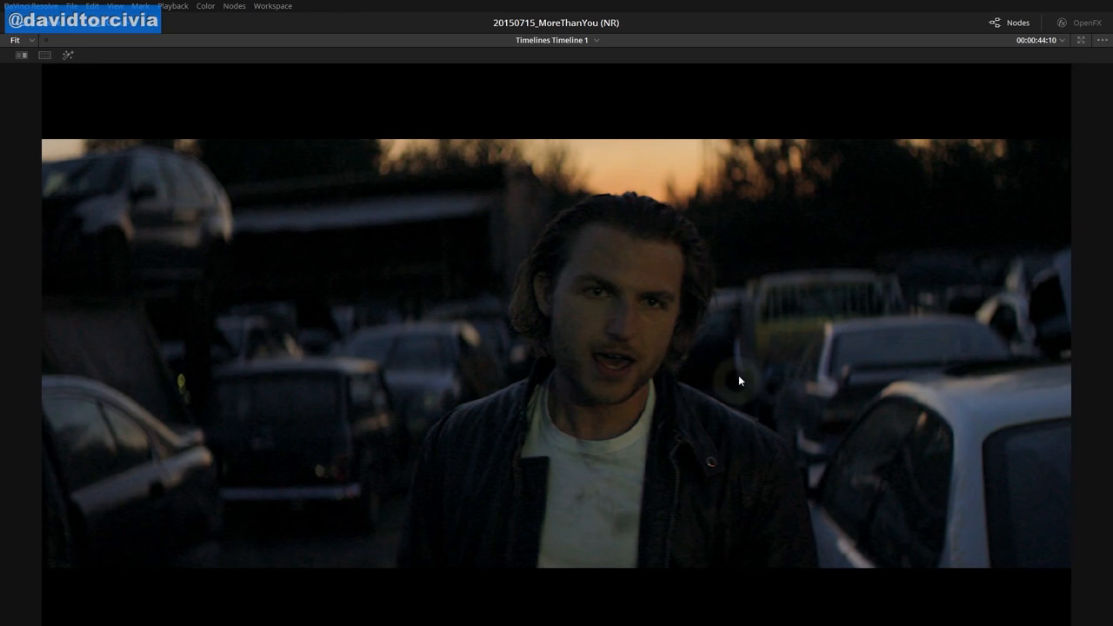
click(662, 290)
click(692, 360)
key(Left)
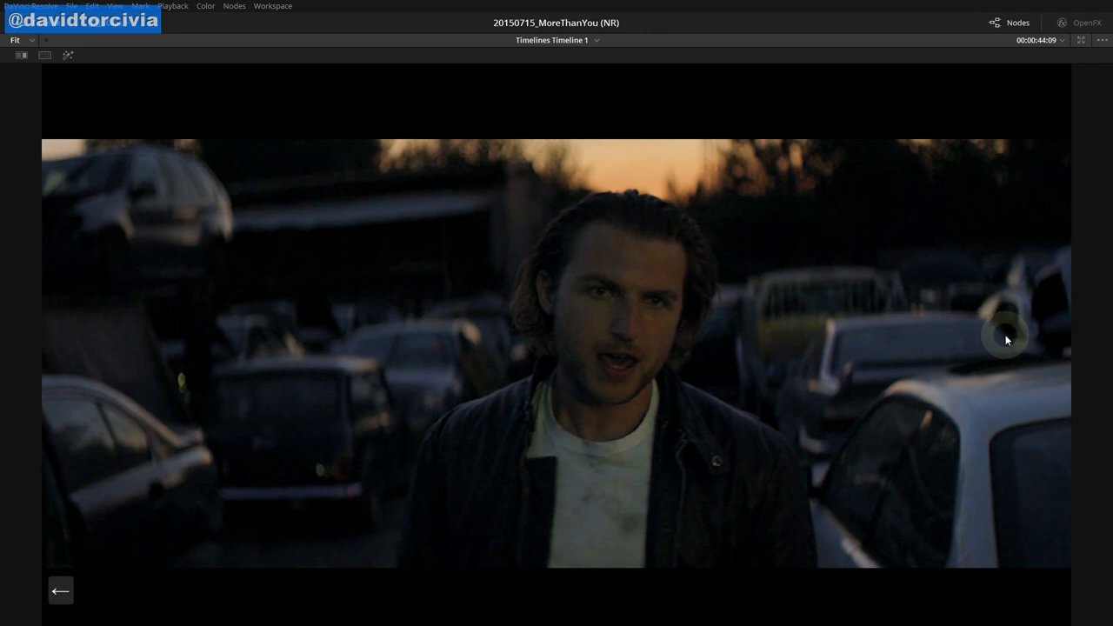
key(Right)
key(Left)
key(Right)
key(Left)
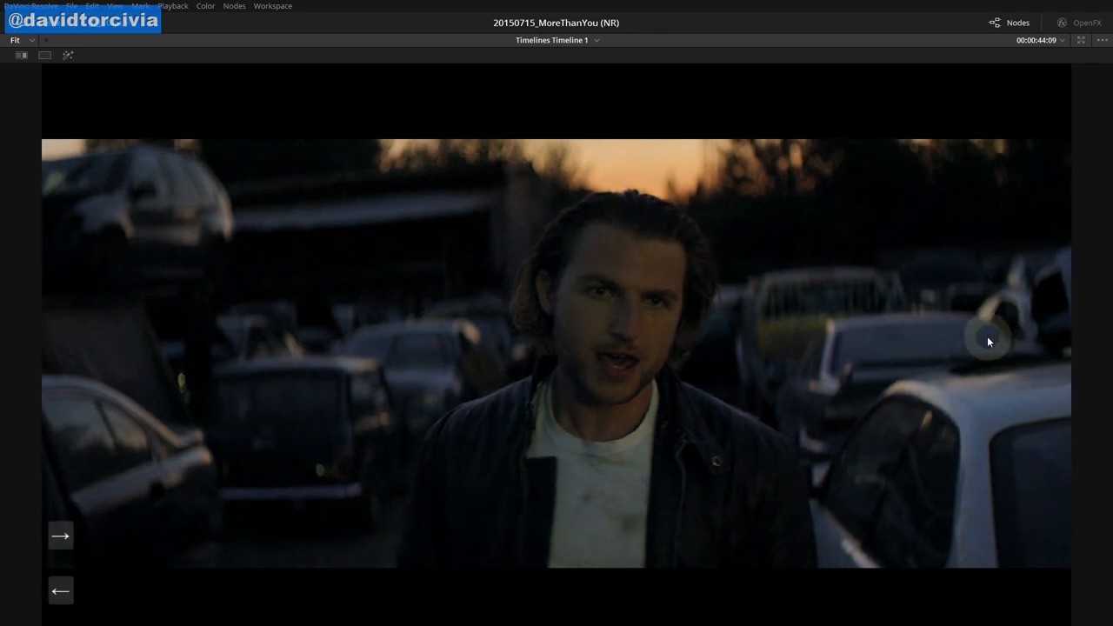
Step frame by frame back to 00:00:44:03 and forward to 00:00:44:15 to examine how noise and motion change between frames
key(Left)
key(Left)
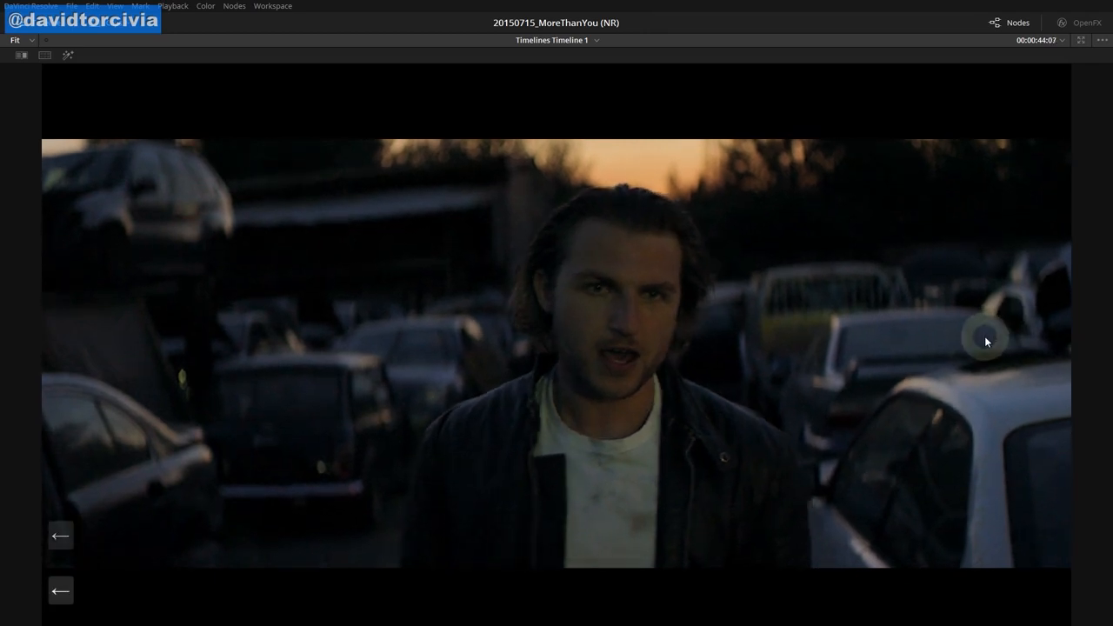
key(Left)
key(Left)
key(Left)
key(Left)
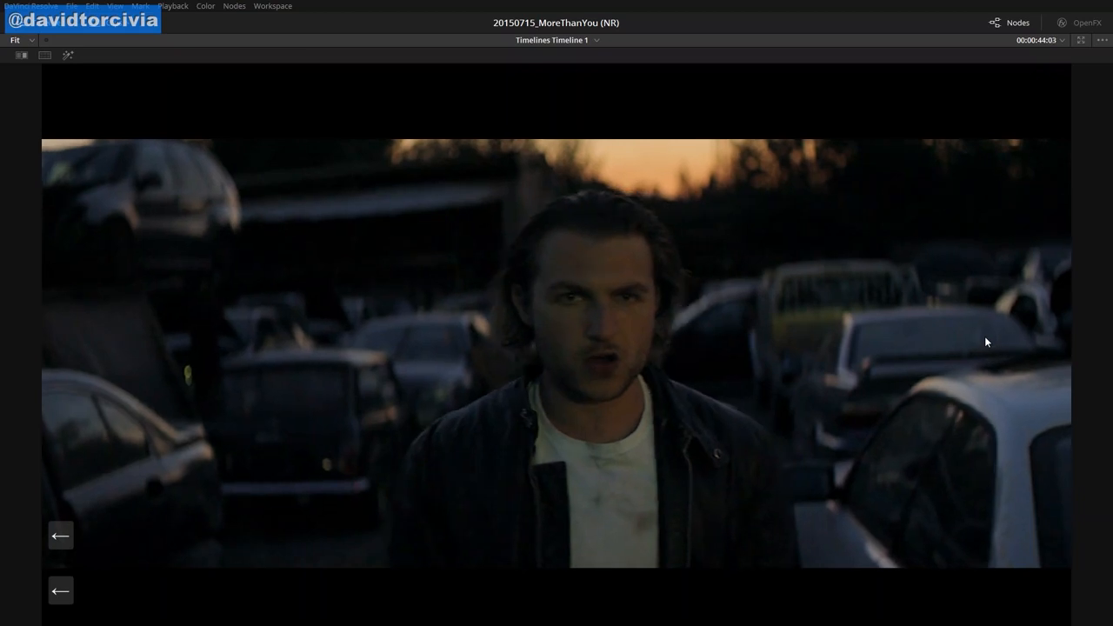
key(Right)
key(Right)
key(Right)
key(Right)
key(Right)
key(Right)
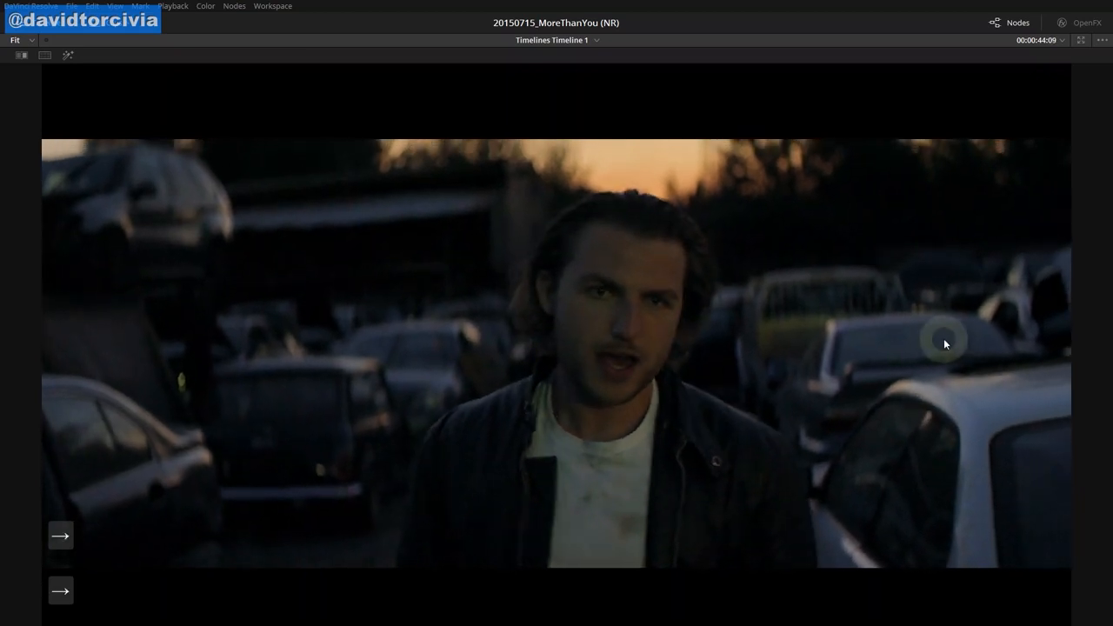
key(Right)
key(Right)
key(Right)
key(Right)
key(Right)
key(Right)
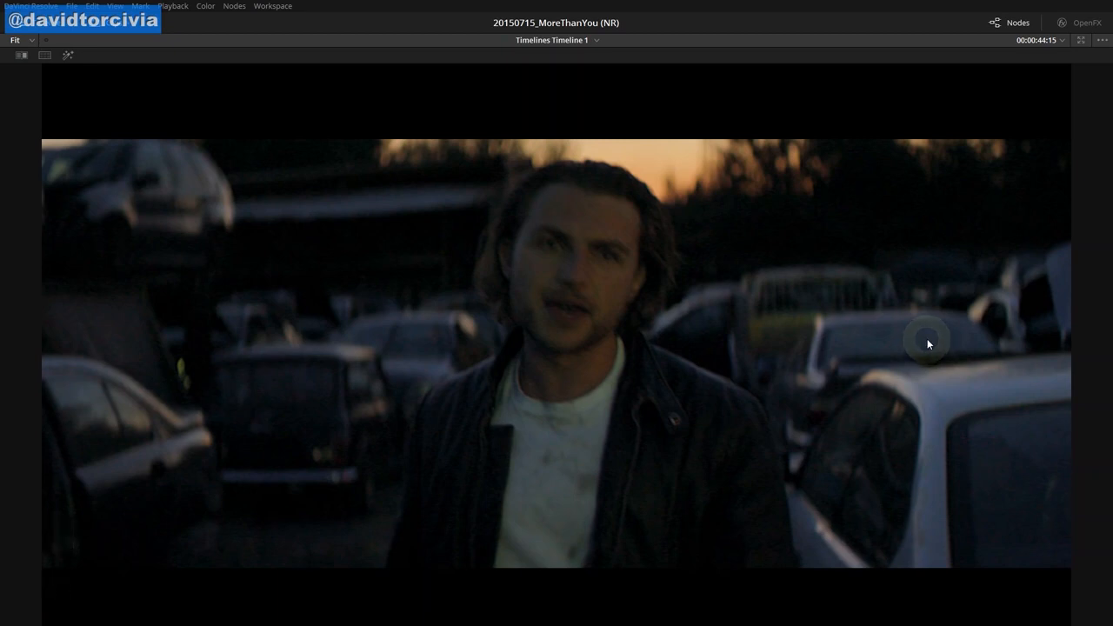
Step back and forth through the frames around 00:00:44:10 to compare neighbouring frames, ending at 00:00:44:08
key(Left)
key(Left)
key(Left)
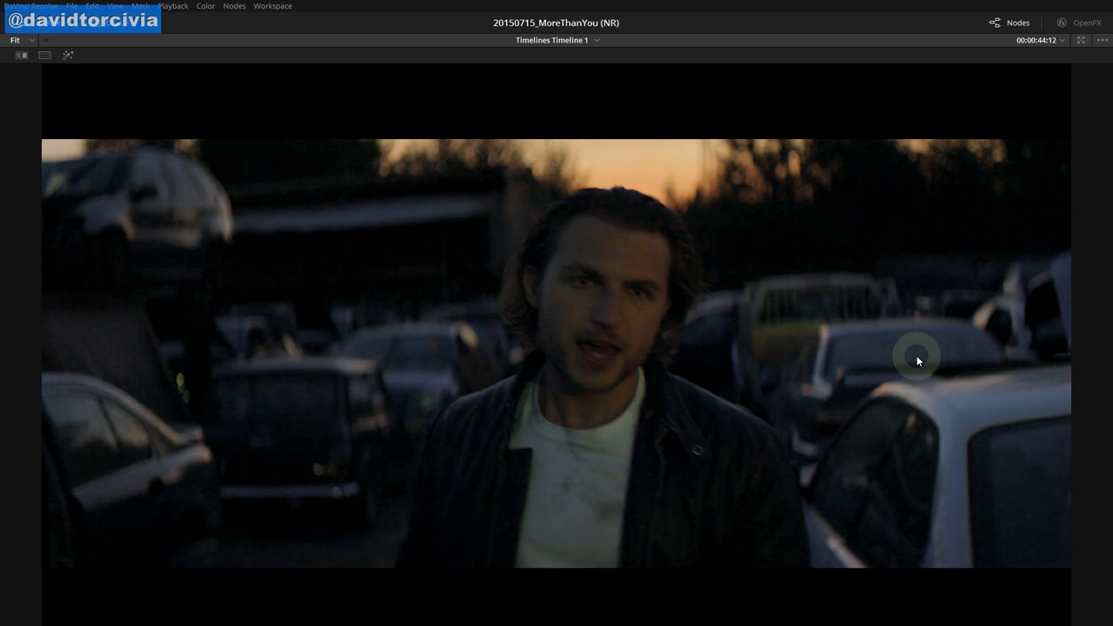
key(Left)
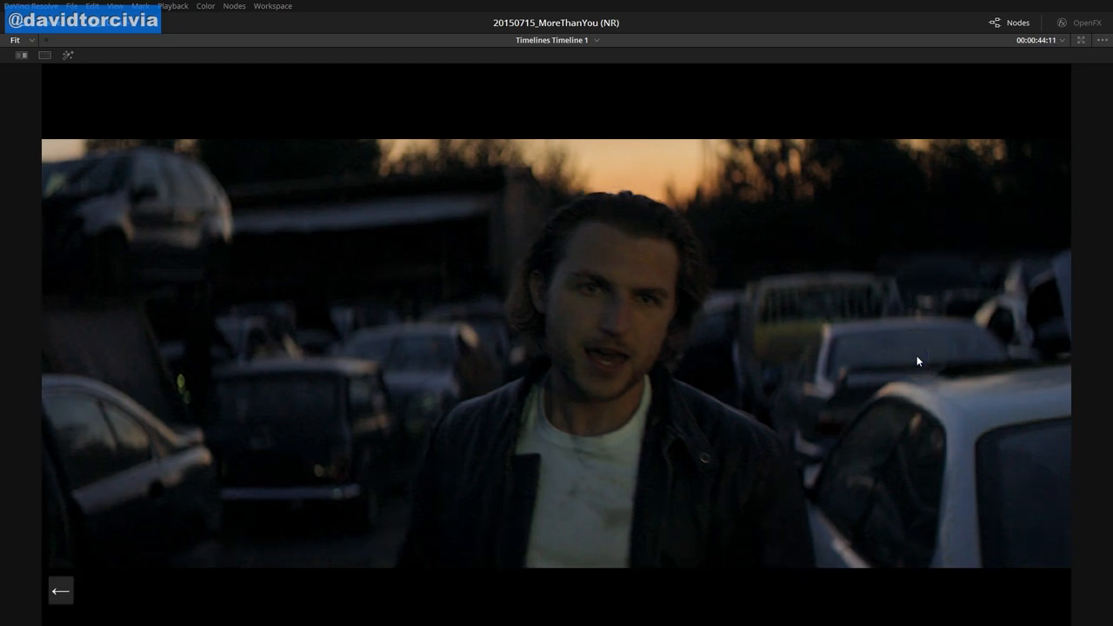
key(Right)
key(Right)
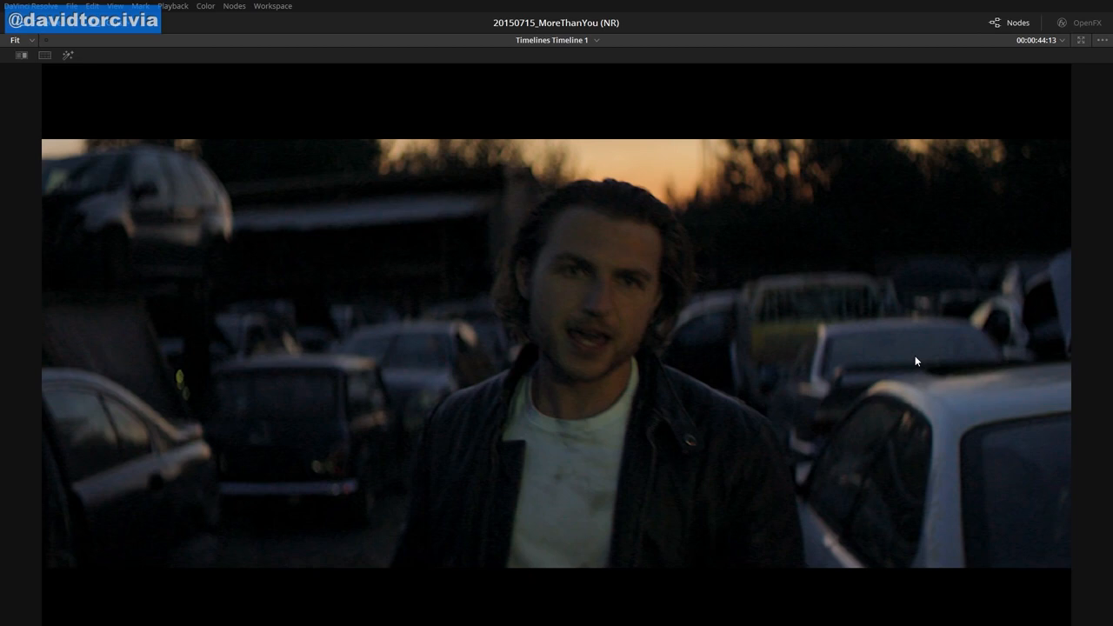
key(Left)
key(Left)
key(Left)
click(879, 352)
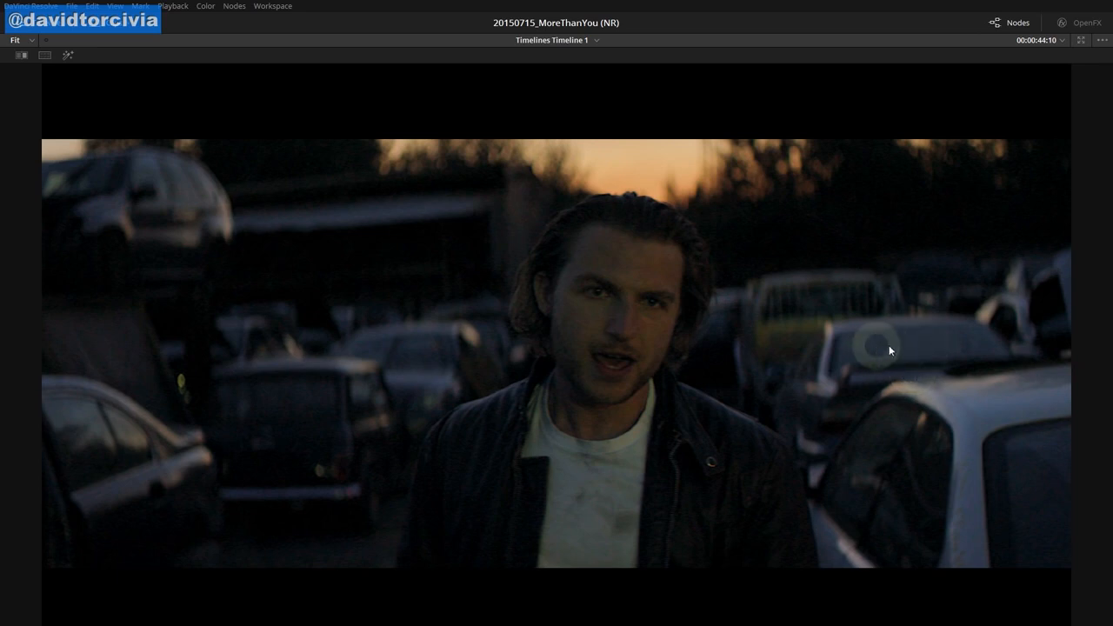
key(Left)
key(Left)
click(735, 303)
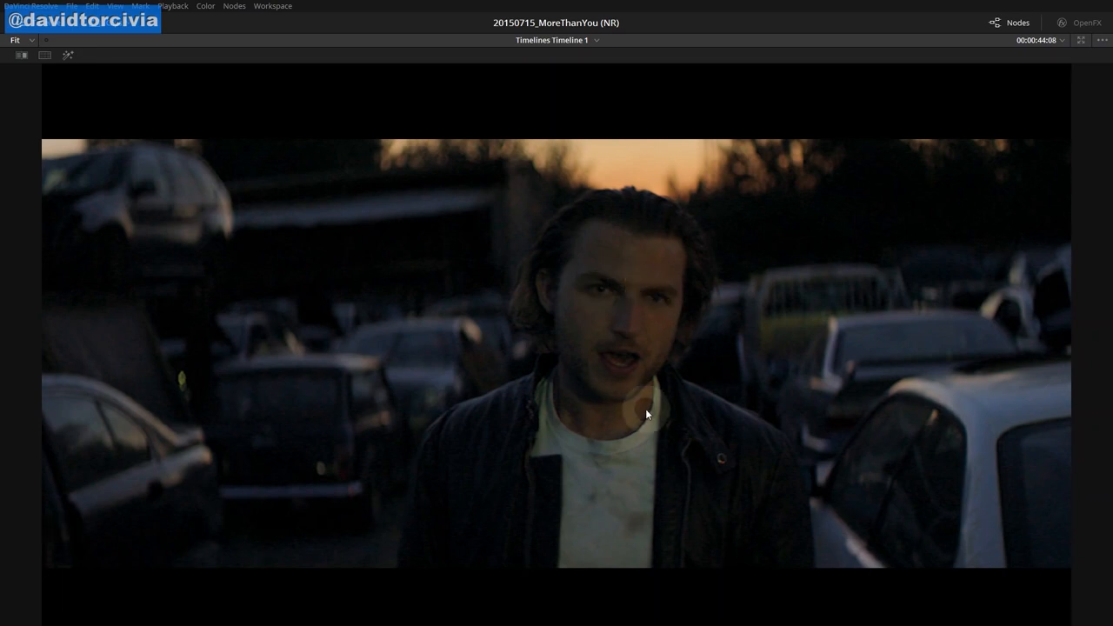
Compare the man's face close up with the grade bypassed and restored, and return to the normal layout
scroll(657, 419, up, 2)
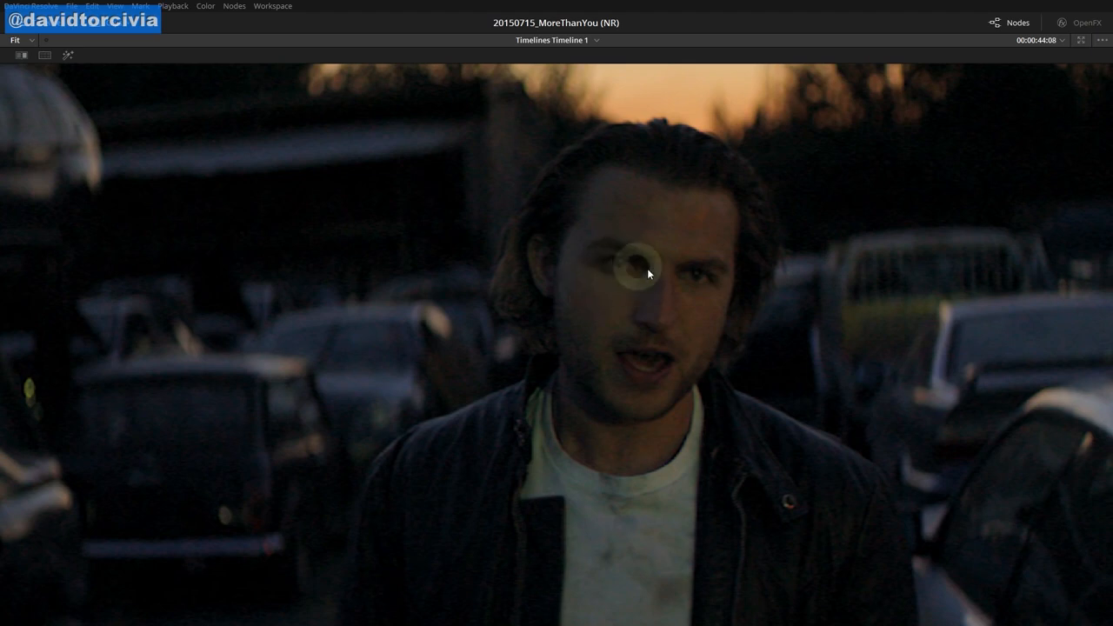
key(shift+d)
key(shift+d)
key(shift+f)
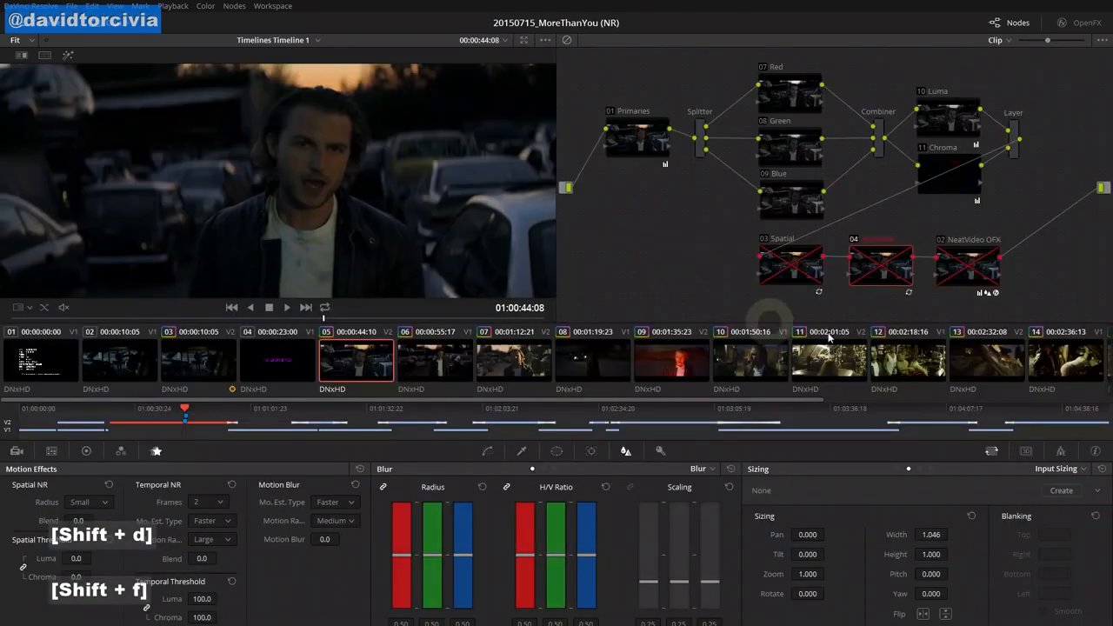
Enable the Temporal node and set its temporal noise reduction to 0 frames
click(852, 240)
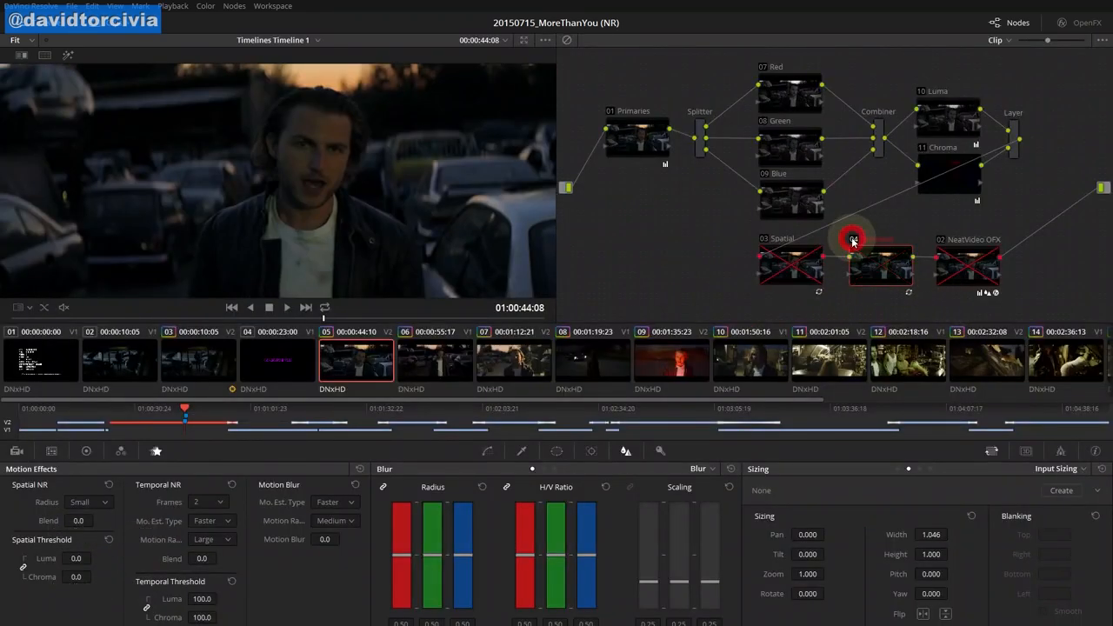
click(213, 502)
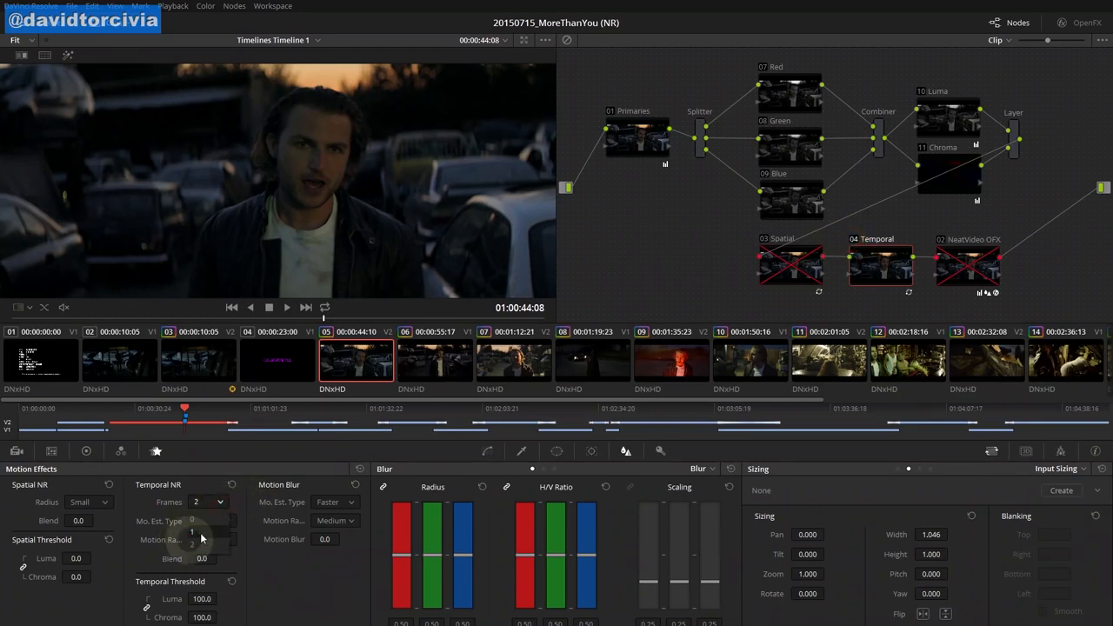
click(206, 524)
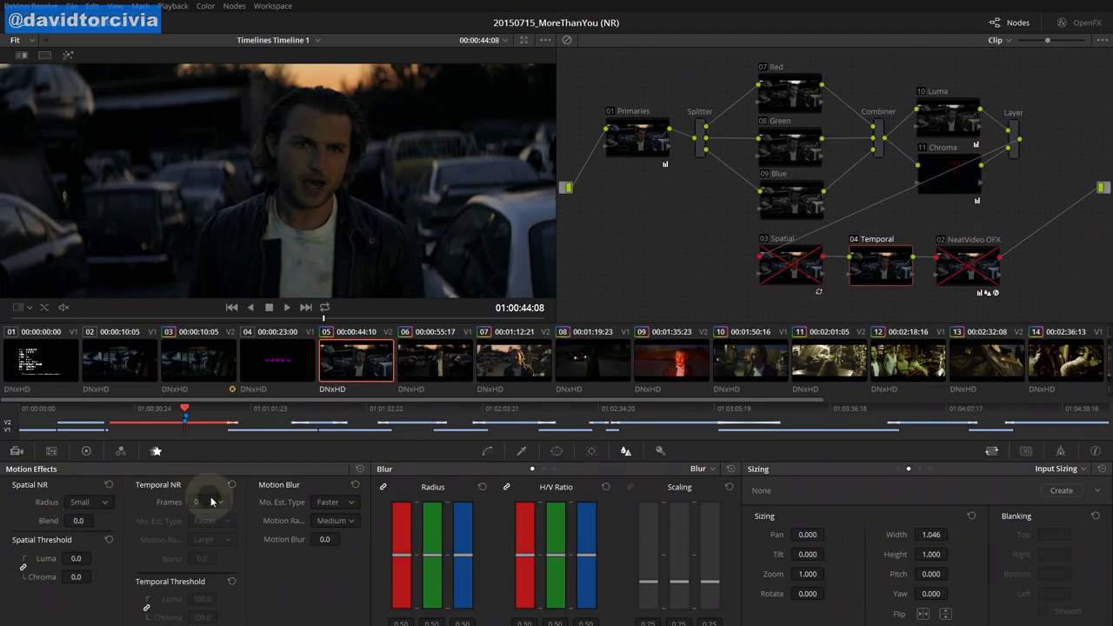
click(210, 502)
click(216, 523)
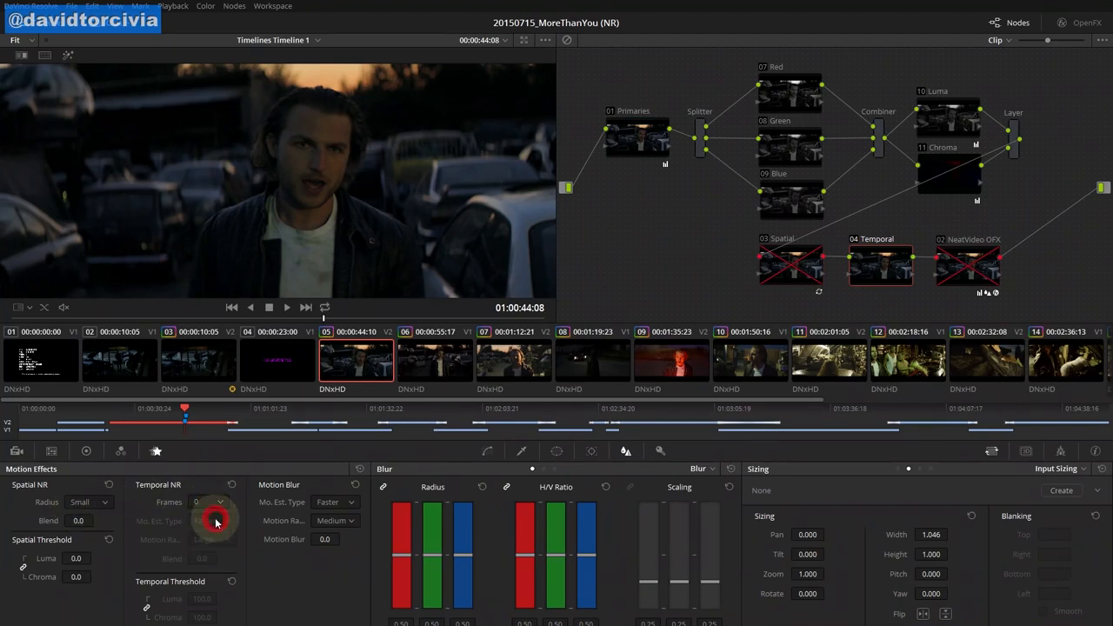
Try 1 frame of temporal noise reduction, settle on 2 frames, and keep the motion range at Large
click(214, 502)
click(204, 535)
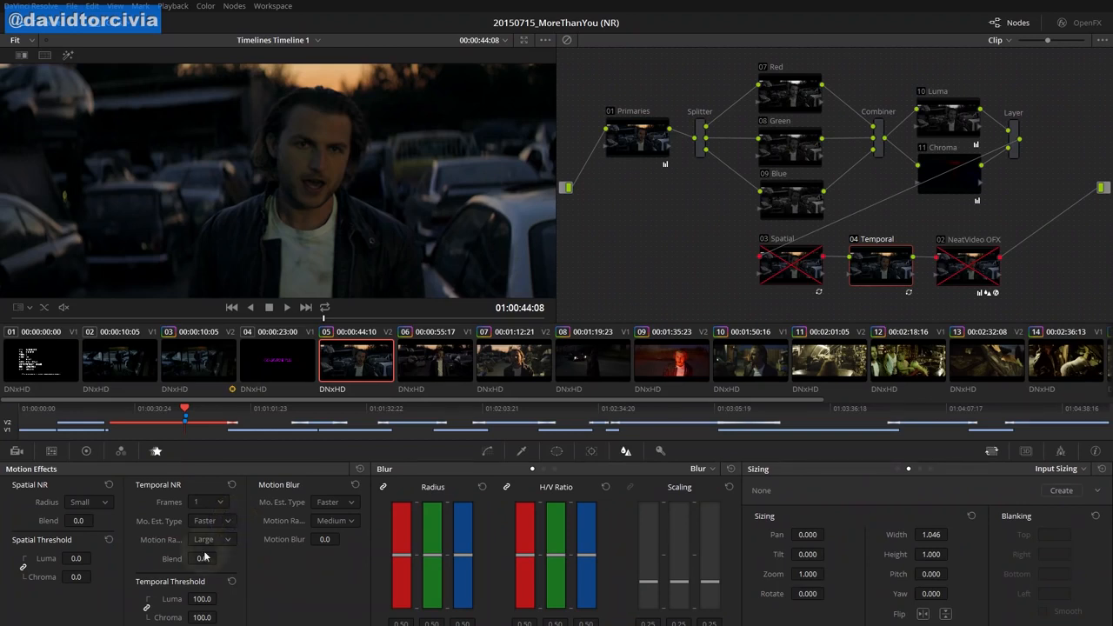
click(212, 502)
click(212, 543)
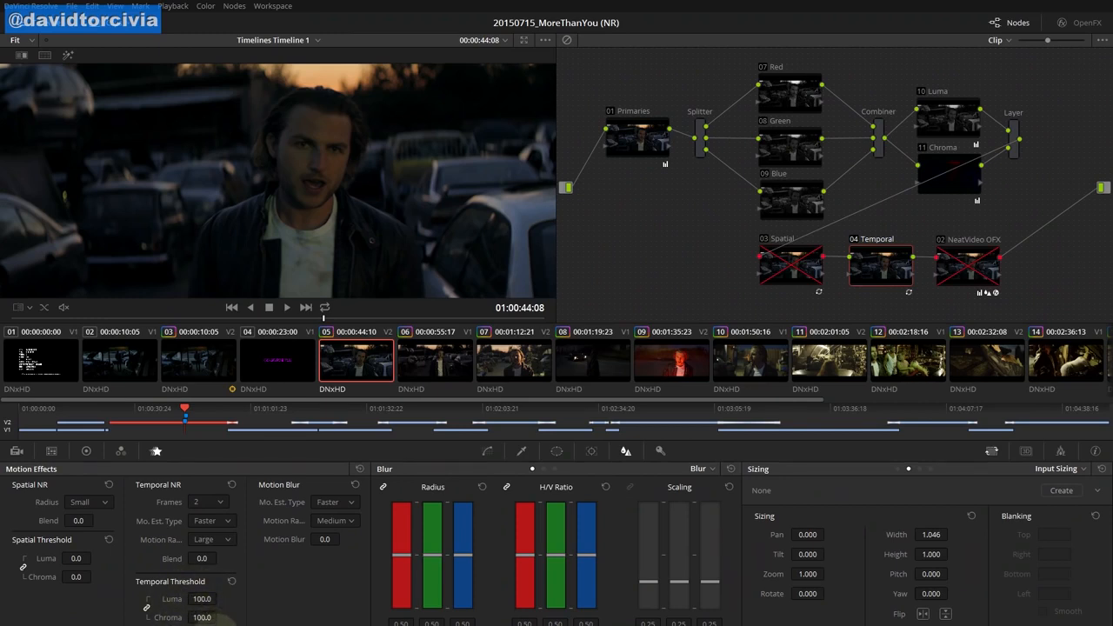
click(215, 539)
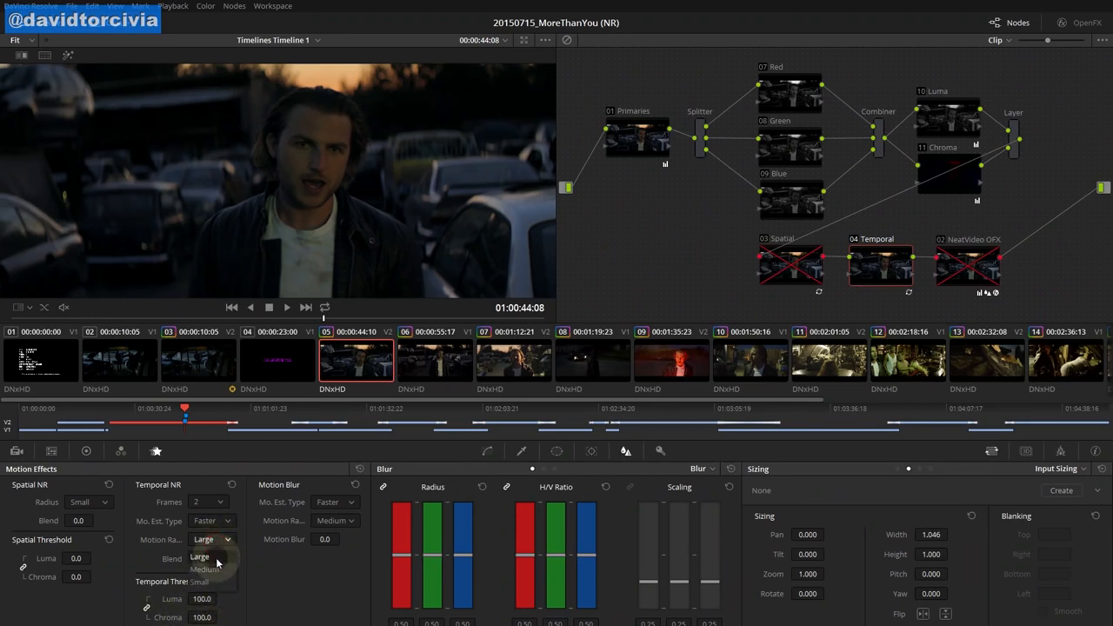
click(217, 559)
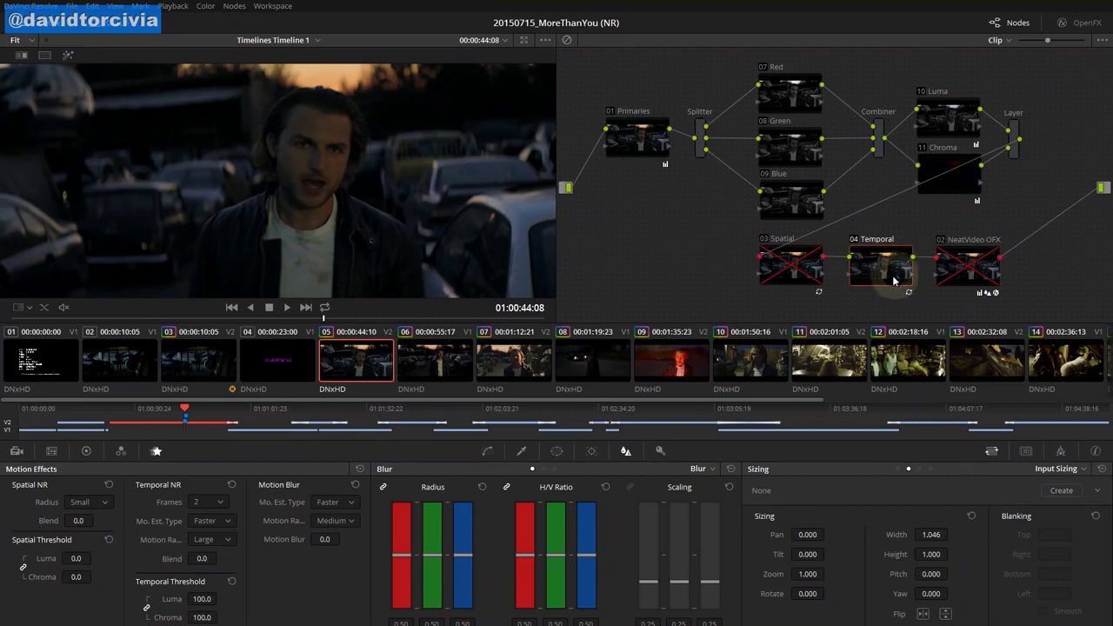
Enlarge the viewer and compare the man's face close up with the Temporal node disabled and enabled
key(shift)
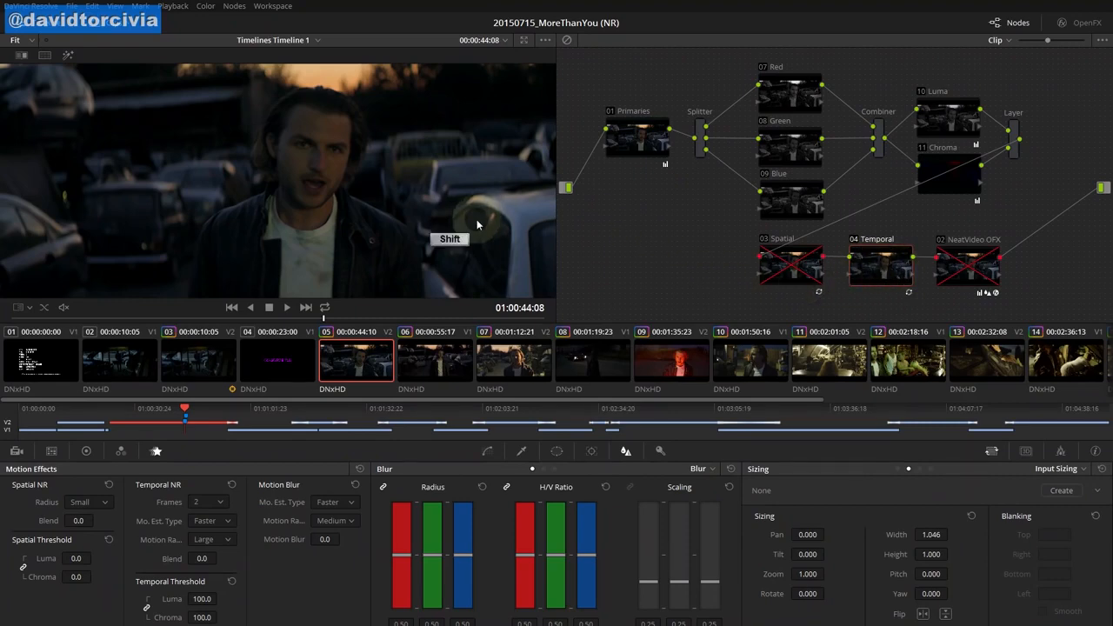
key(shift+f)
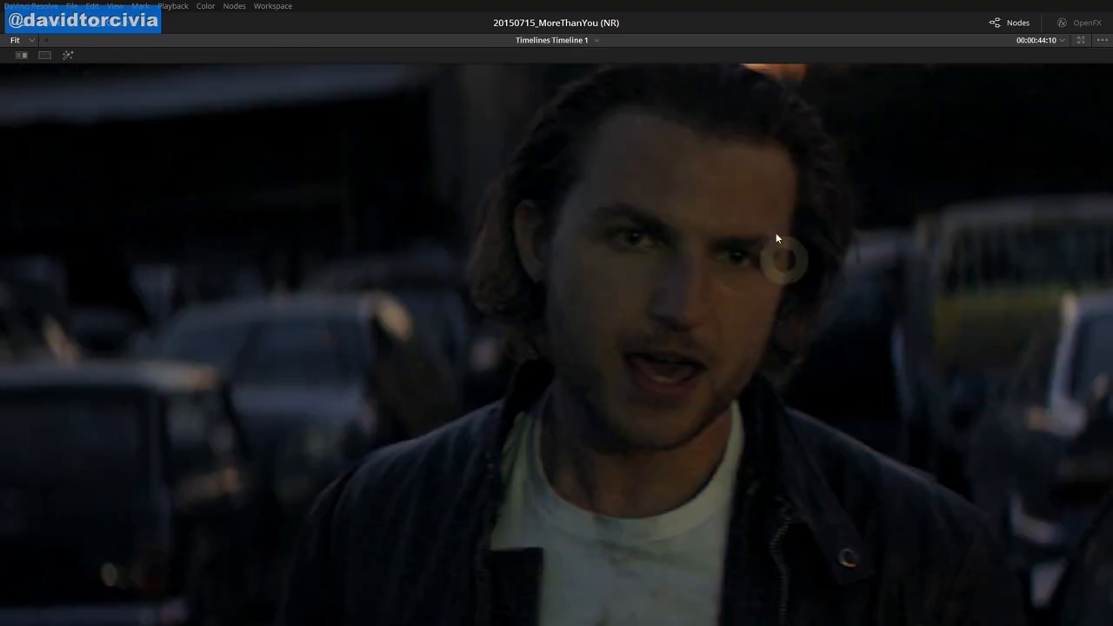
key(ctrl+d)
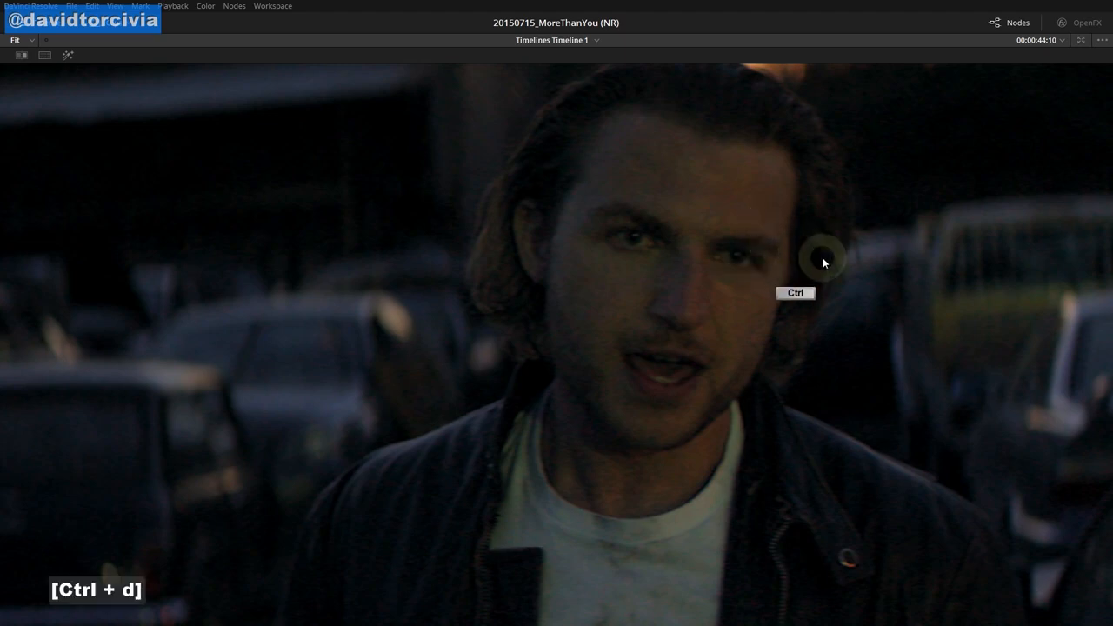
key(ctrl+d)
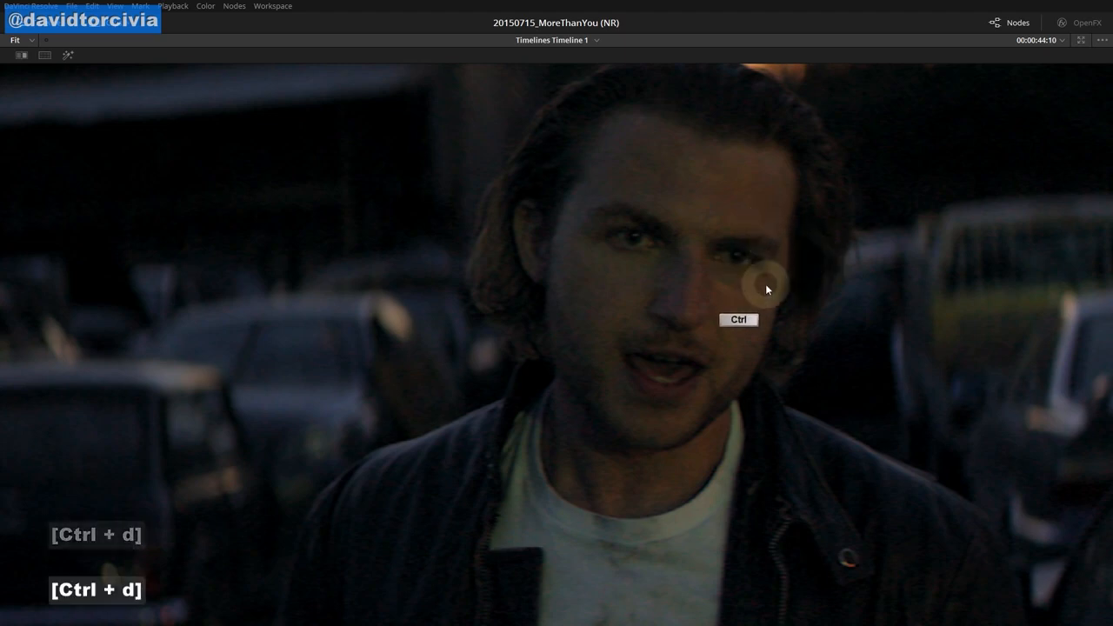
key(ctrl+d)
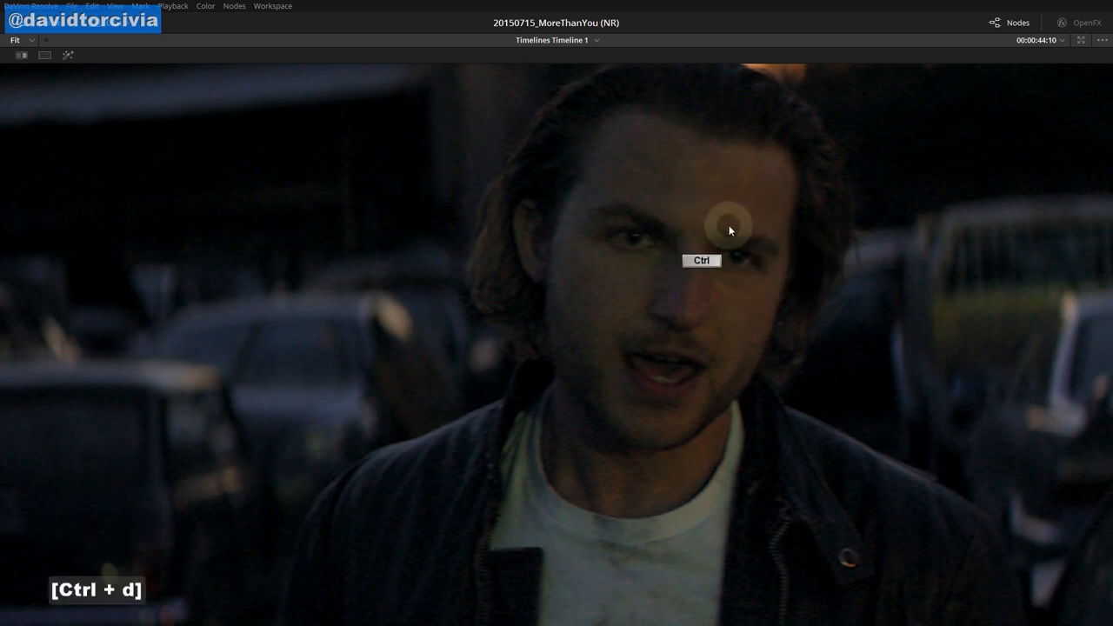
key(ctrl+d)
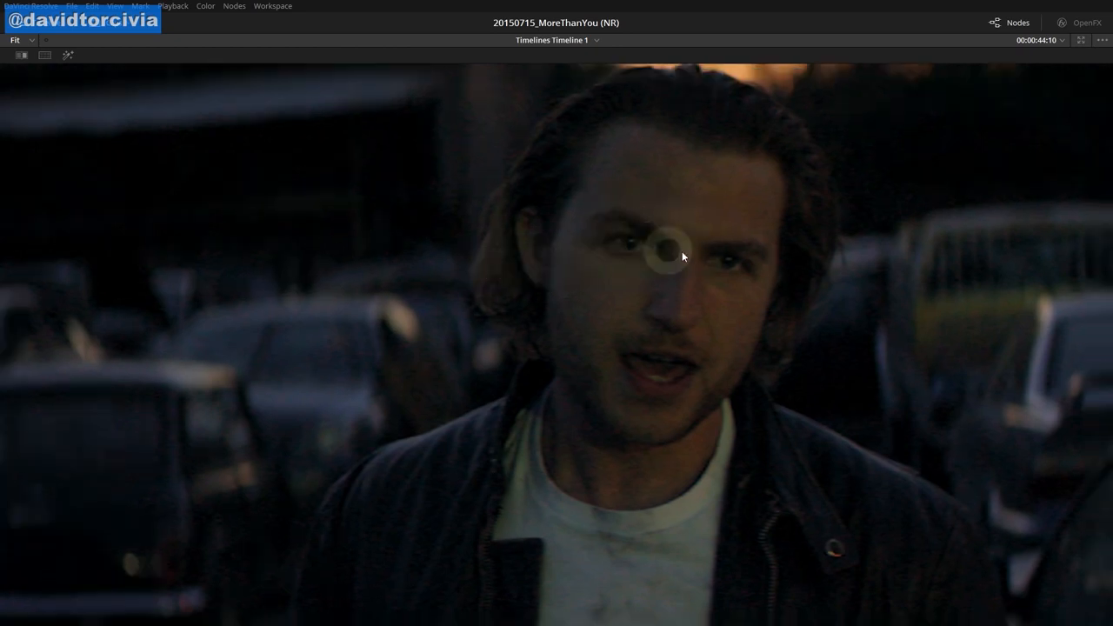
key(ctrl+d)
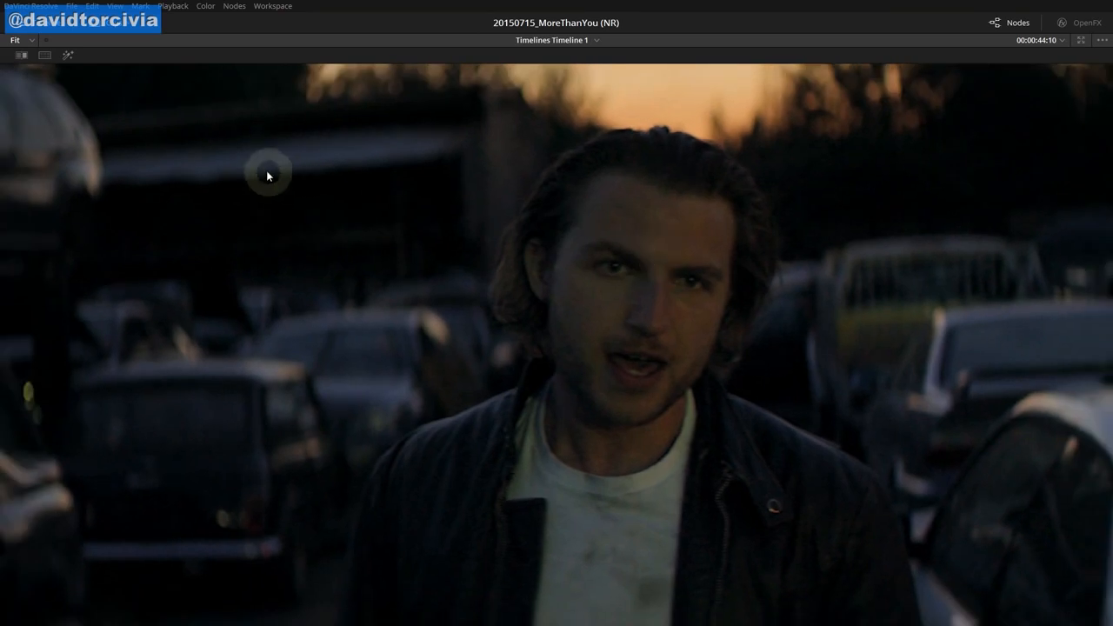
Compare noise on the stacked cars and in the dark trees behind the man with the Temporal node off and on
scroll(68, 182, up, 2)
drag(97, 186, 397, 259)
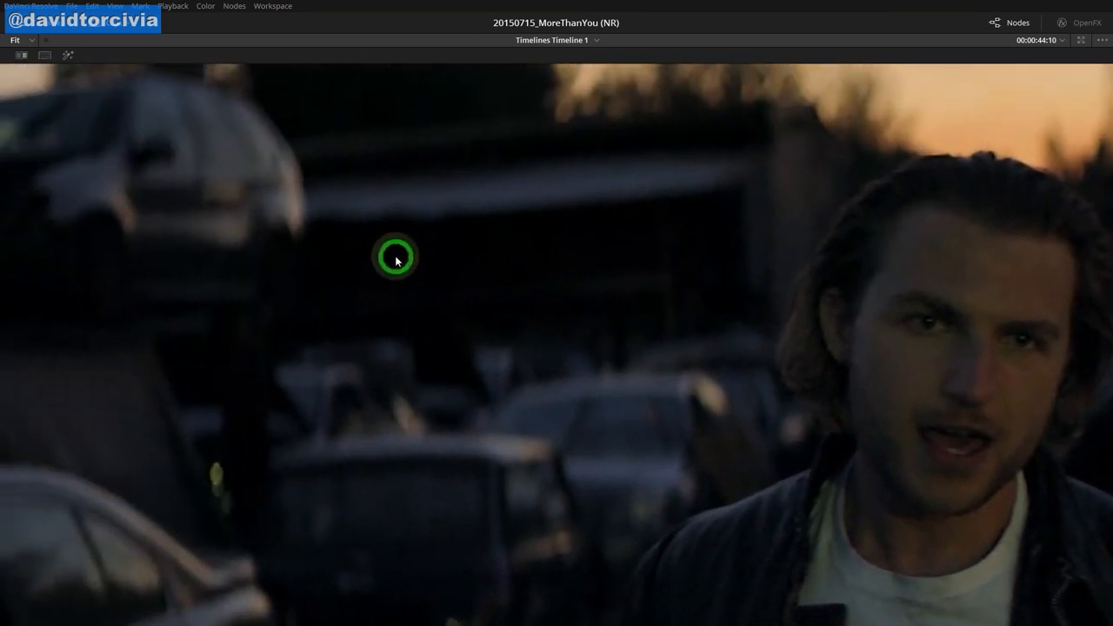
key(ctrl+d)
key(ctrl+d)
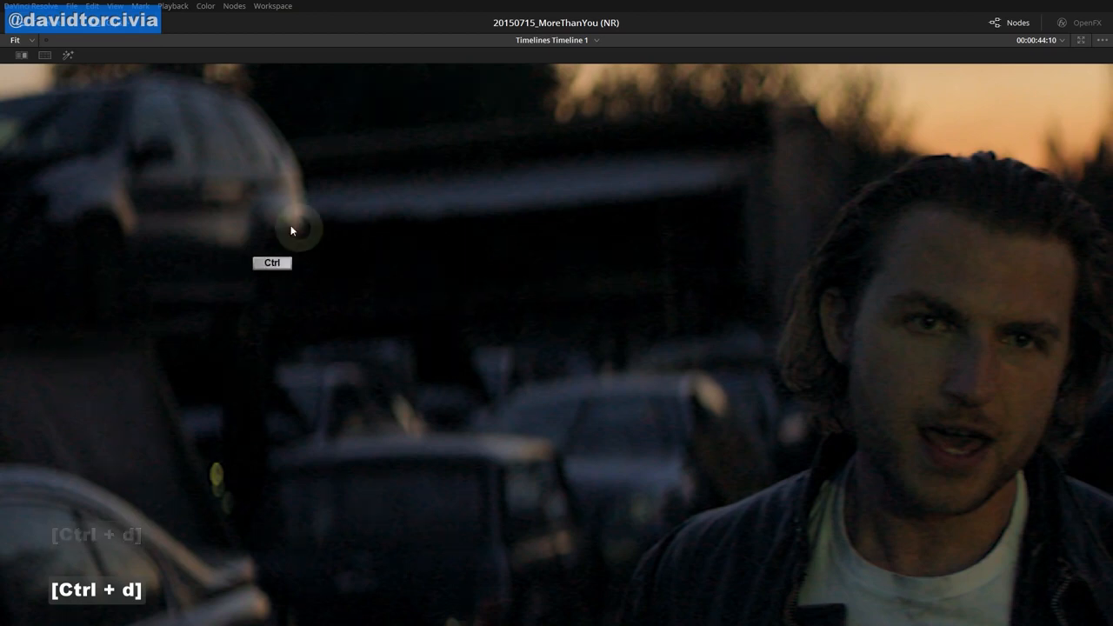
drag(886, 273, 312, 303)
scroll(665, 292, up, 6)
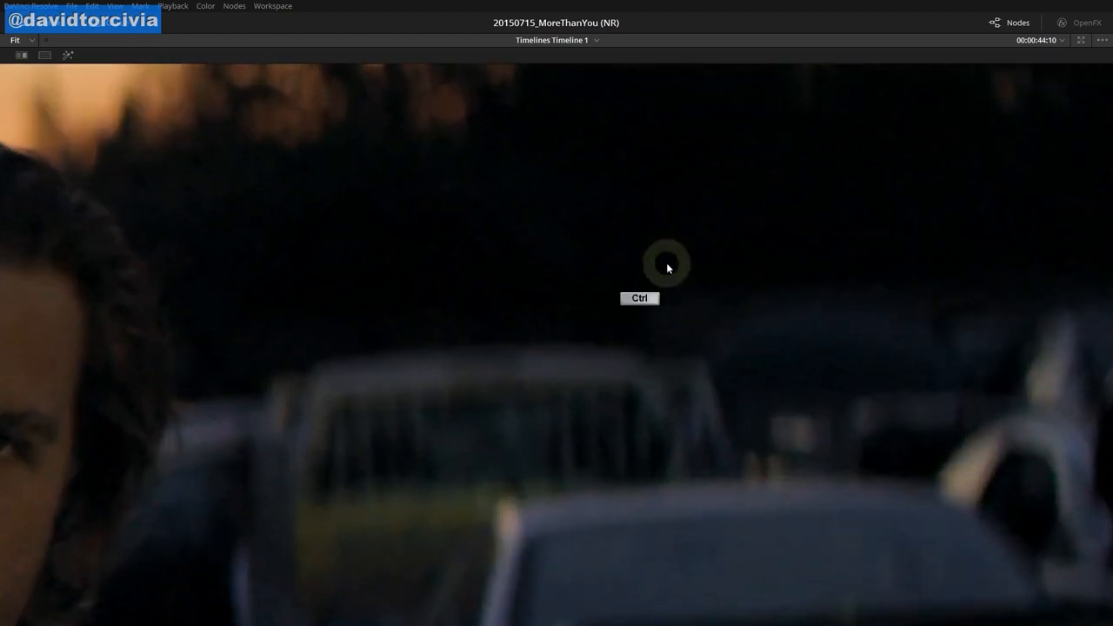
key(ctrl+d)
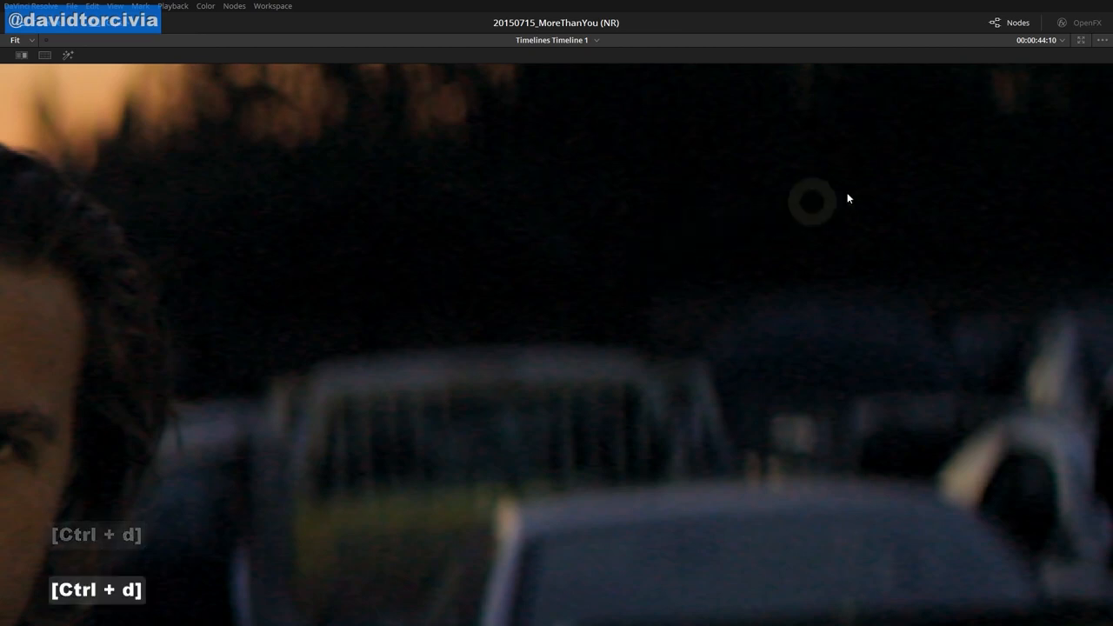
scroll(625, 255, down, 5)
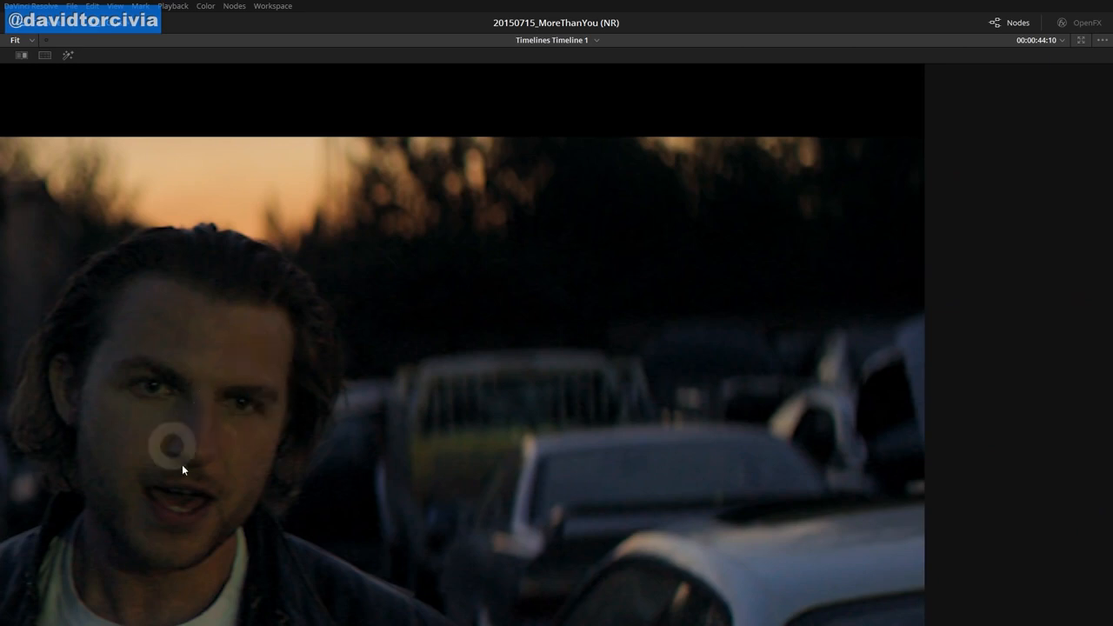
Reset the viewer zoom, compare the whole frame with the Temporal node off and on, and return to the normal layout
right_click(242, 369)
click(287, 473)
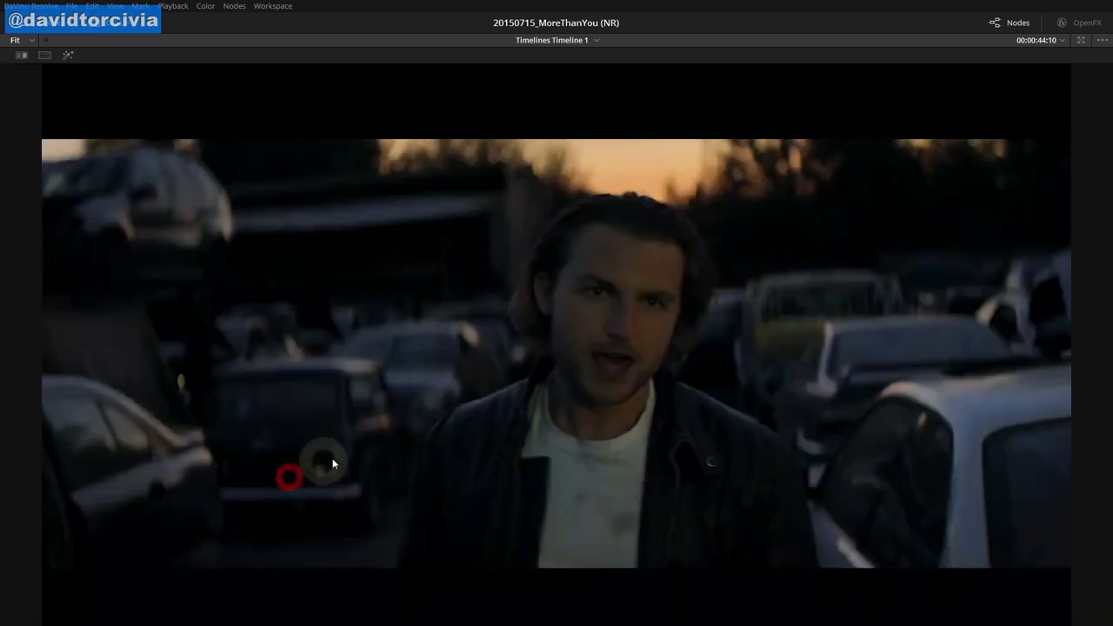
key(shift)
key(ctrl+d)
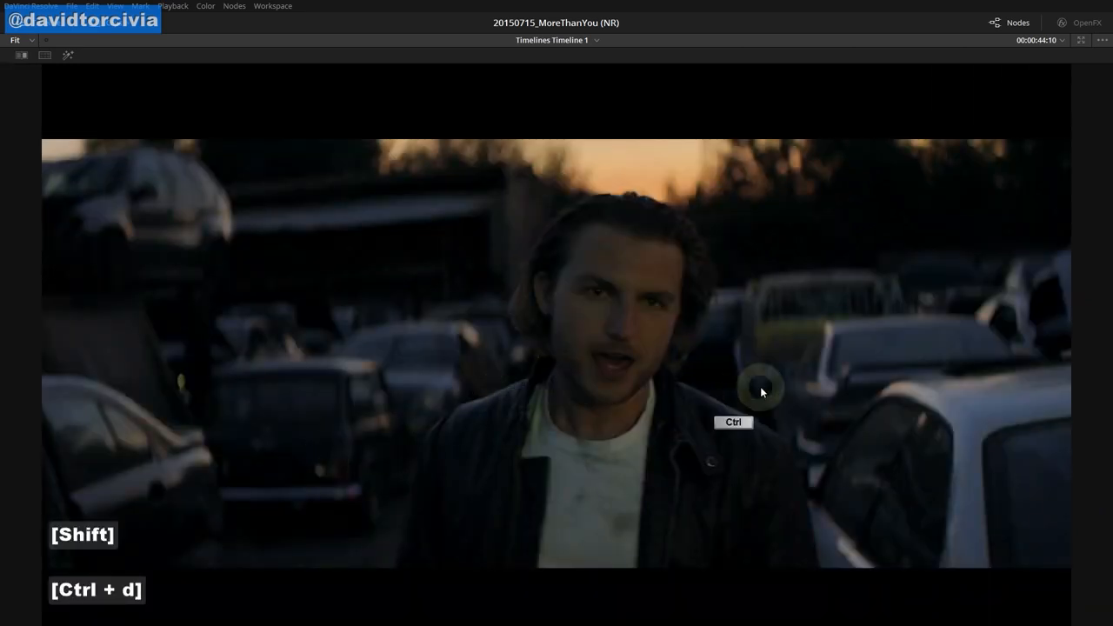
key(ctrl+d)
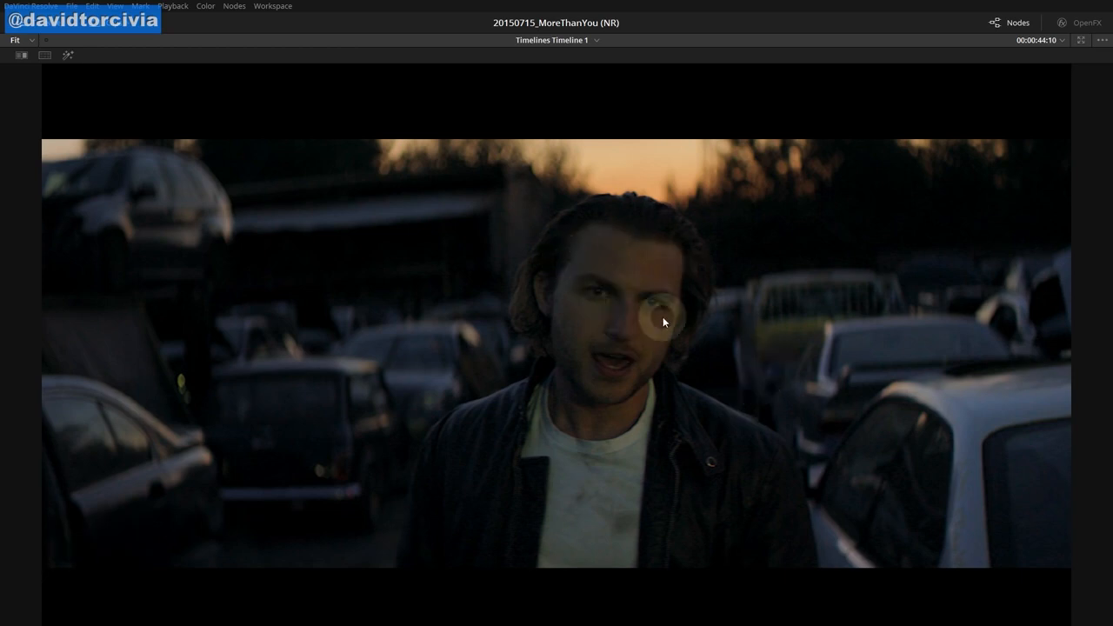
key(shift+f)
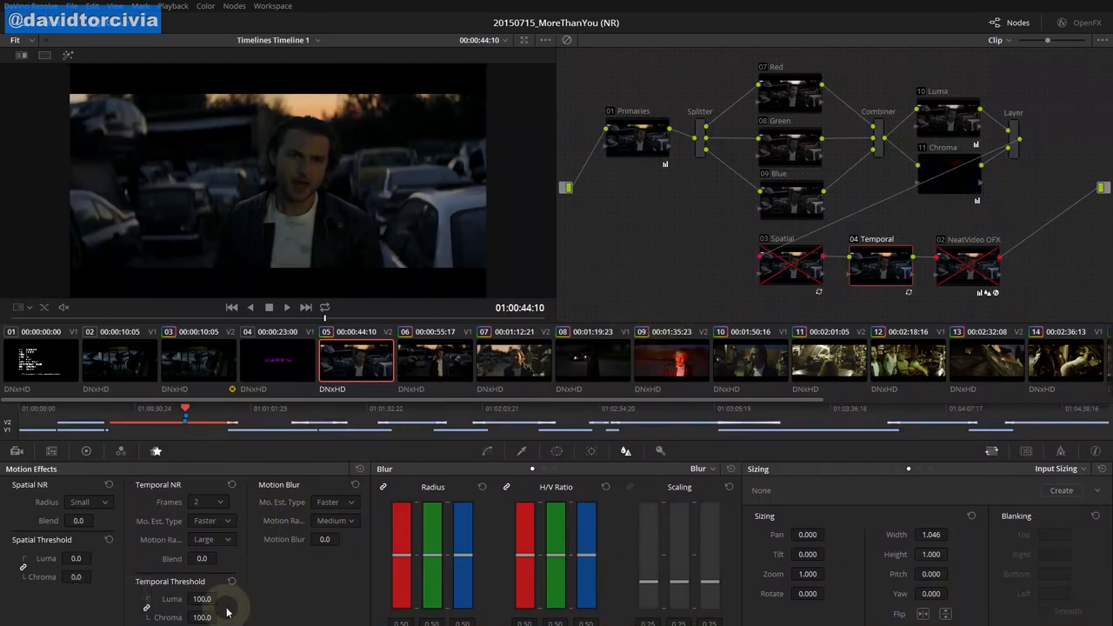
Review the temporal motion estimation types, leaving Faster selected, and check the enlarged picture with the Temporal node toggled
click(225, 521)
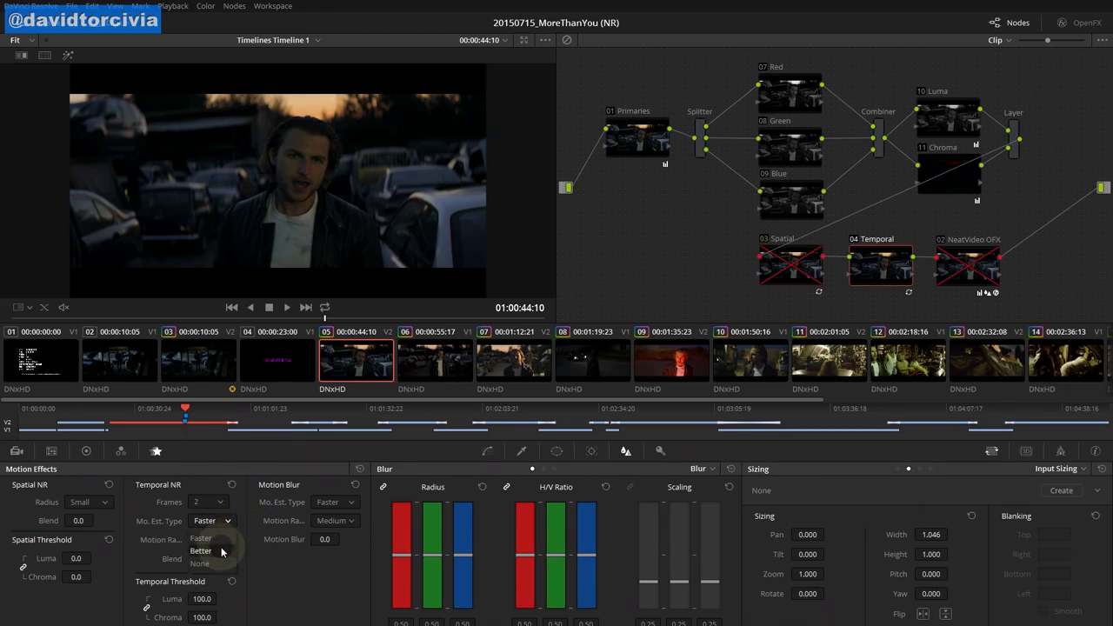
click(219, 551)
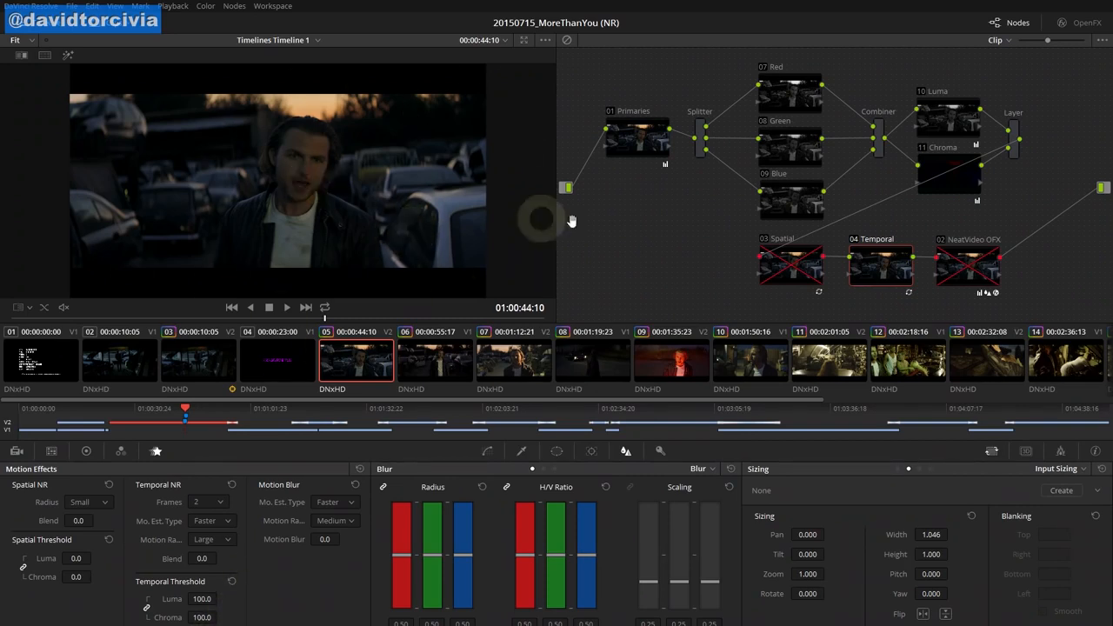
key(shift+f)
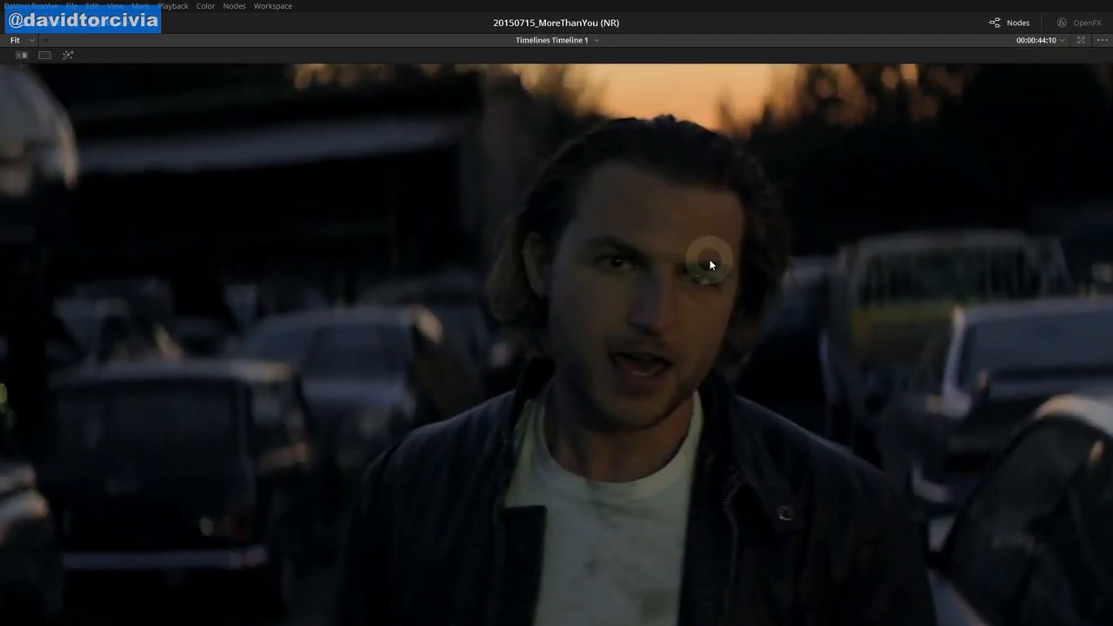
key(ctrl+d)
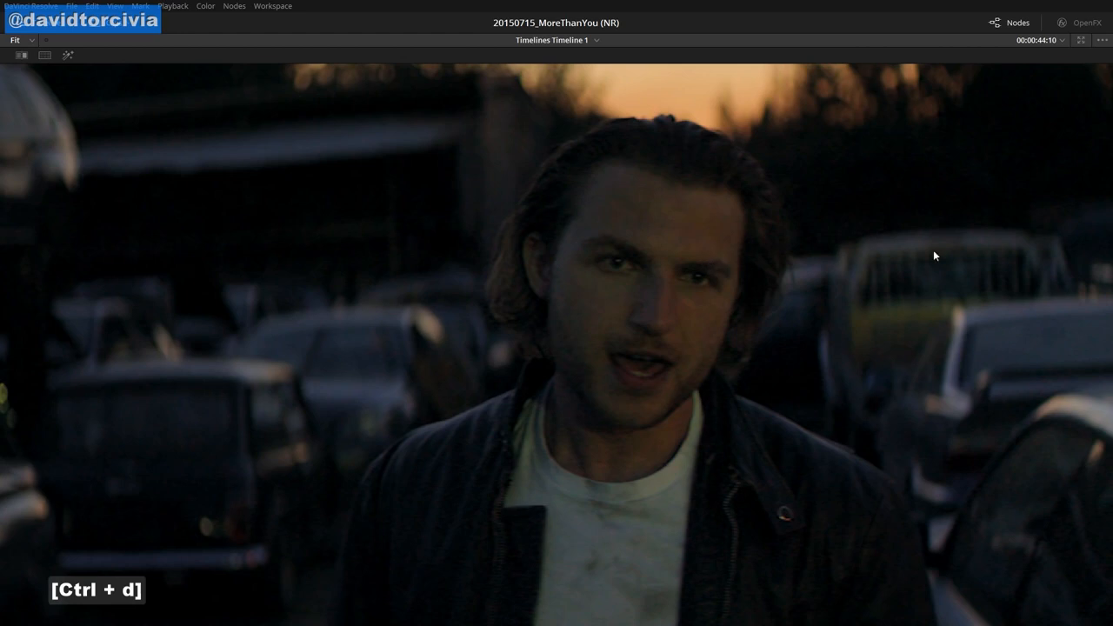
Step back to frame 00:00:44:08, forward to 00:00:44:12 and back to 00:00:44:10 to examine the temporal noise reduction
key(Left)
key(Left)
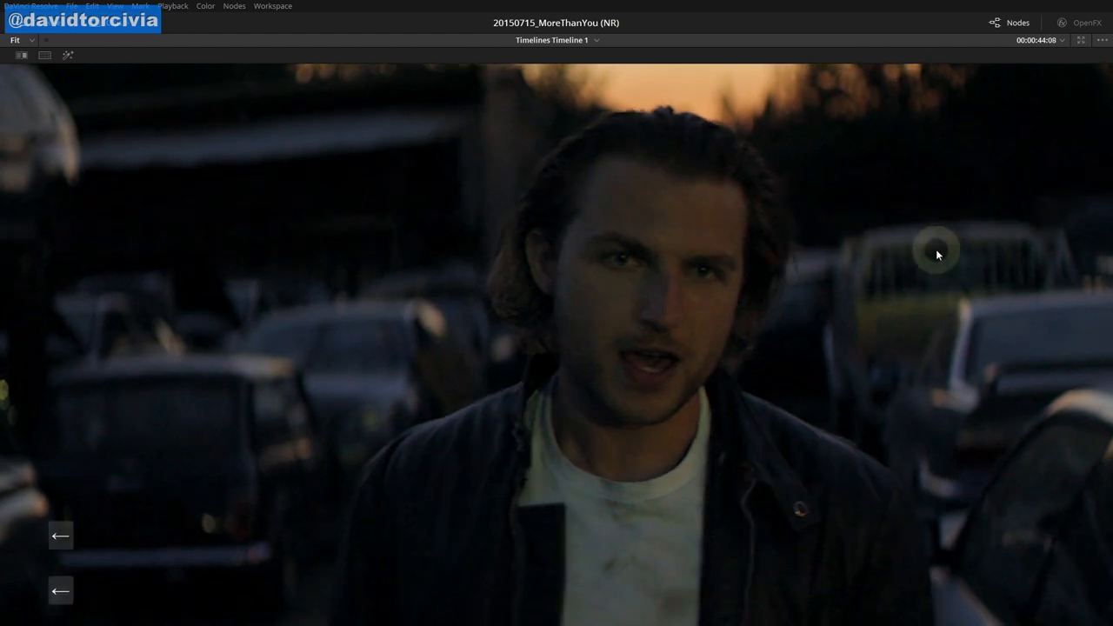
key(Right)
key(Right)
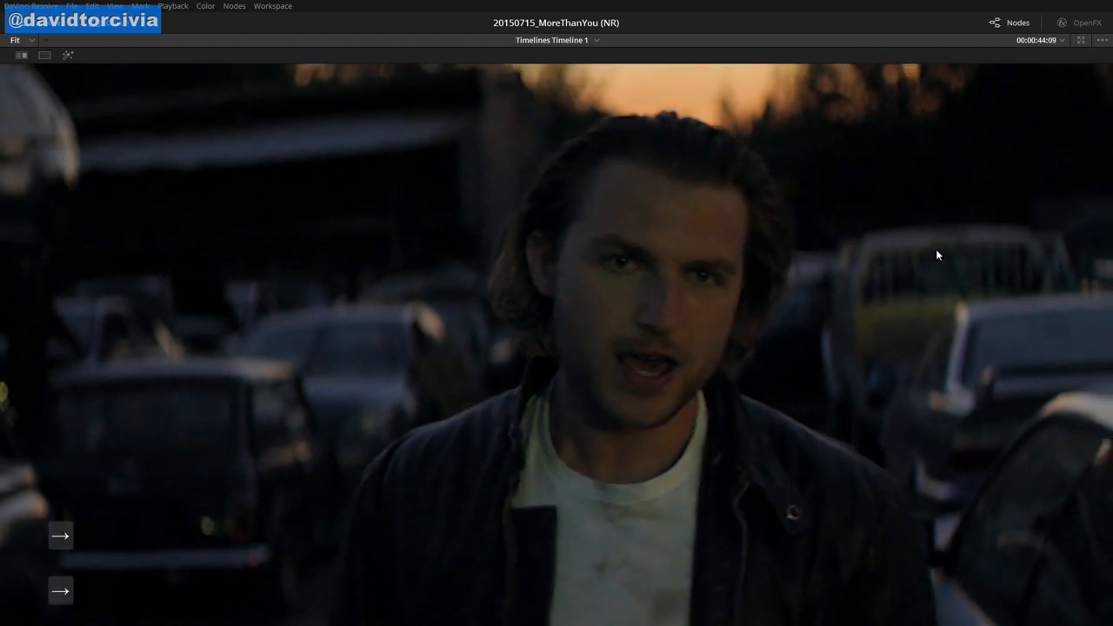
key(Right)
key(Right)
key(Right)
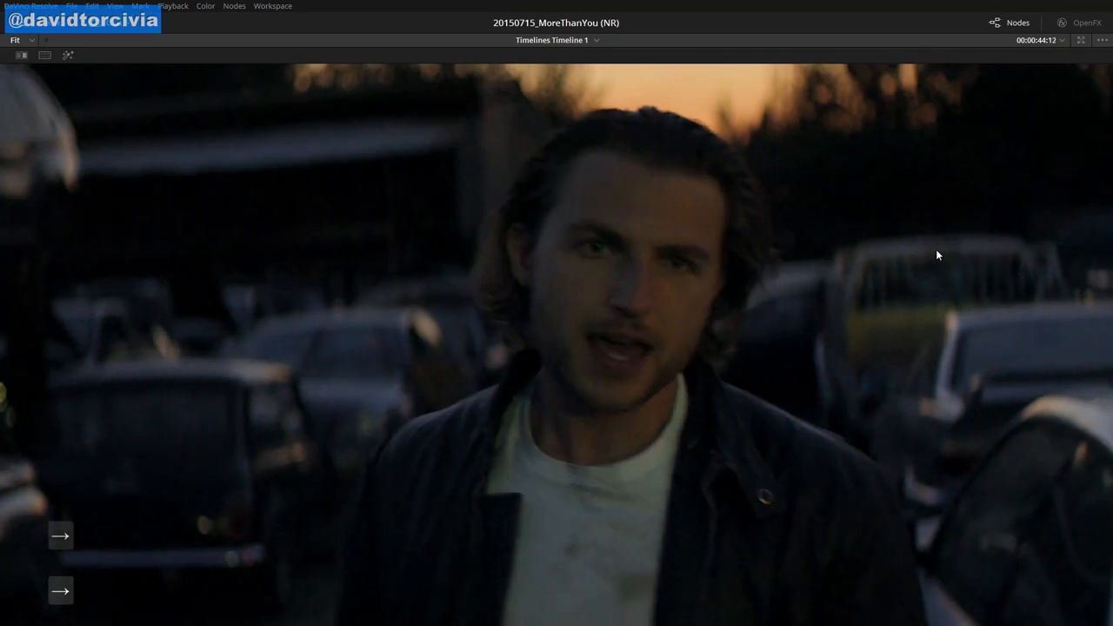
key(Left)
key(Left)
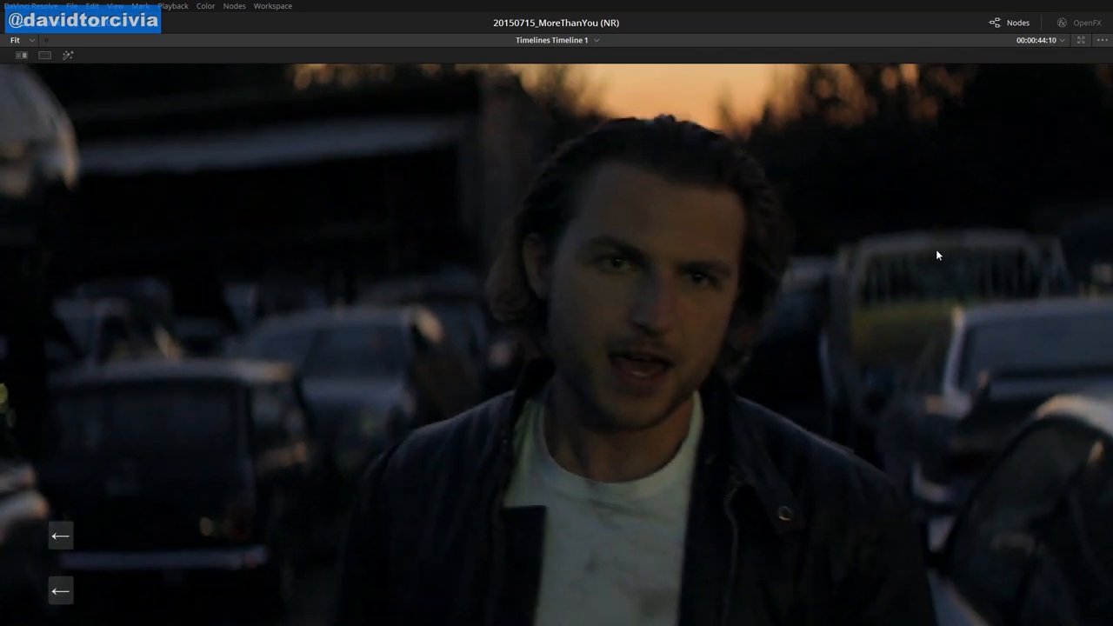
Step back to frame 00:00:44:08, forward to 00:00:44:09, and bypass the grade there for comparison
key(Left)
key(Left)
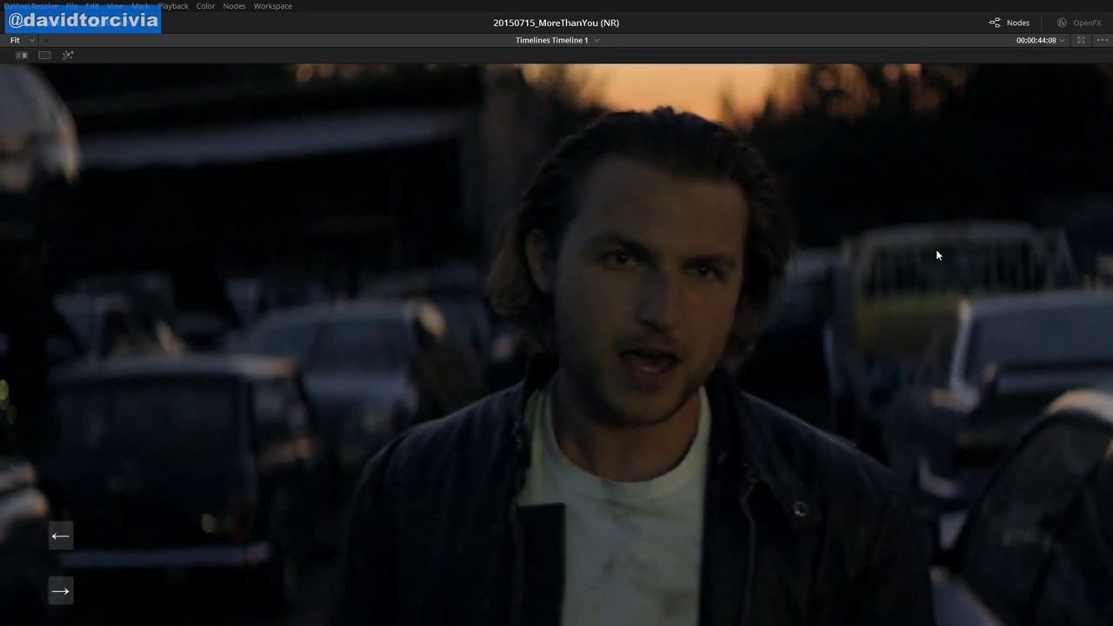
key(Right)
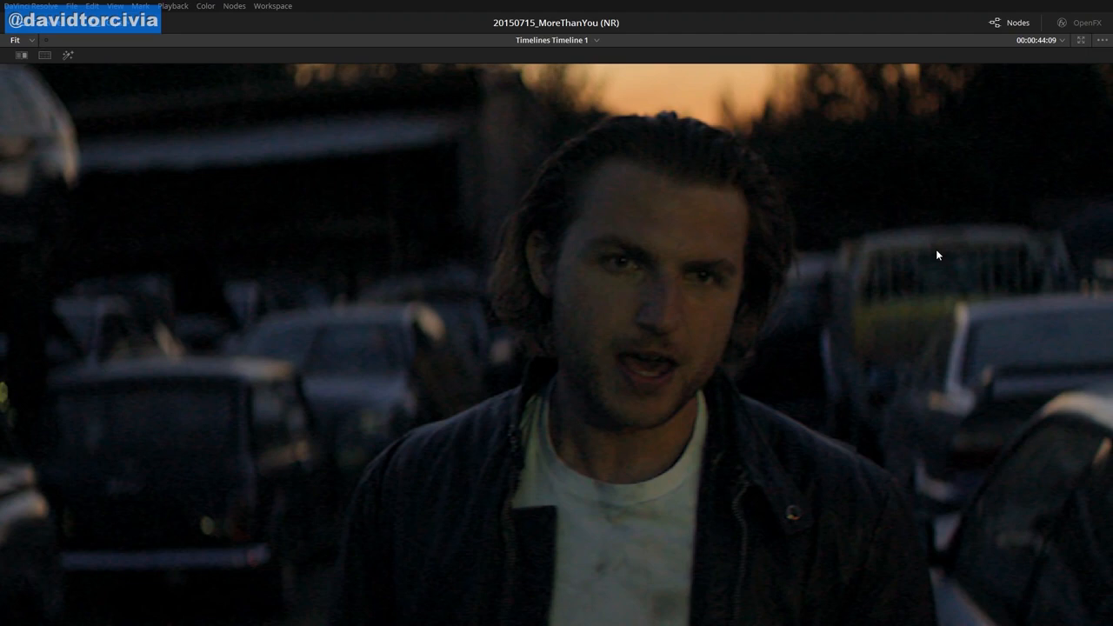
key(shift+d)
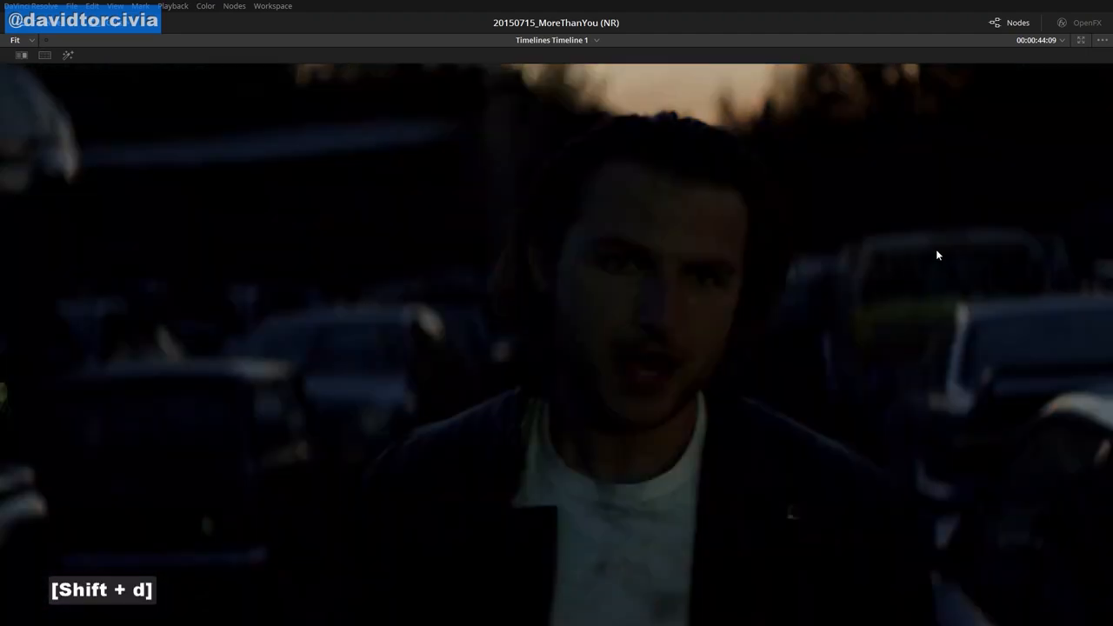
Toggle the grade bypass on frame 00:00:44:09 to compare the graded and ungraded picture, leaving the grade active
key(shift+d)
key(shift+d)
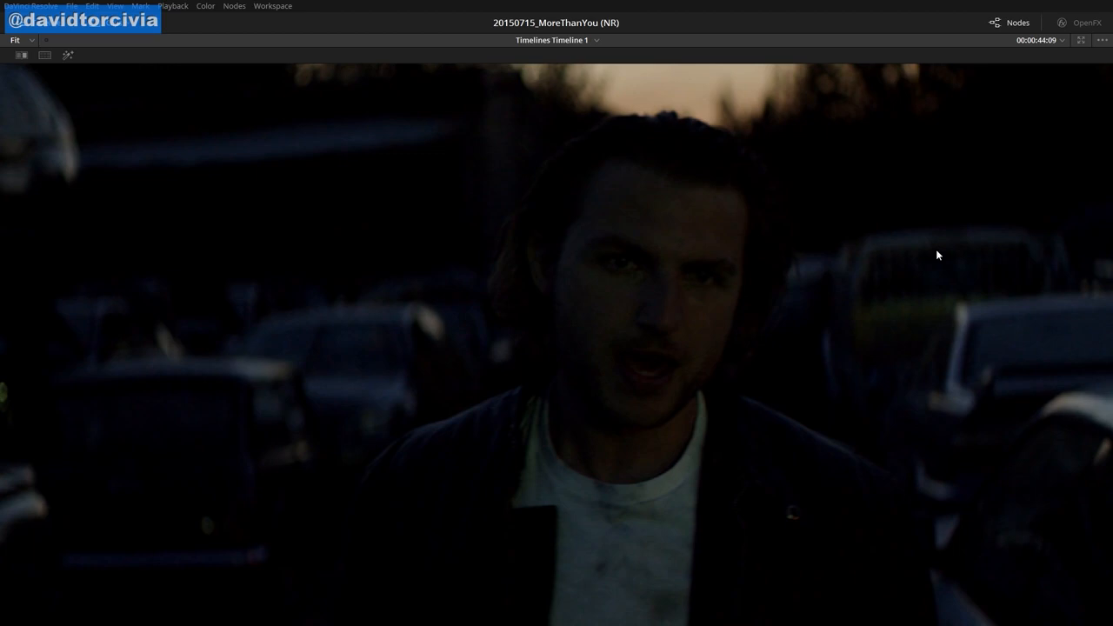
key(shift+d)
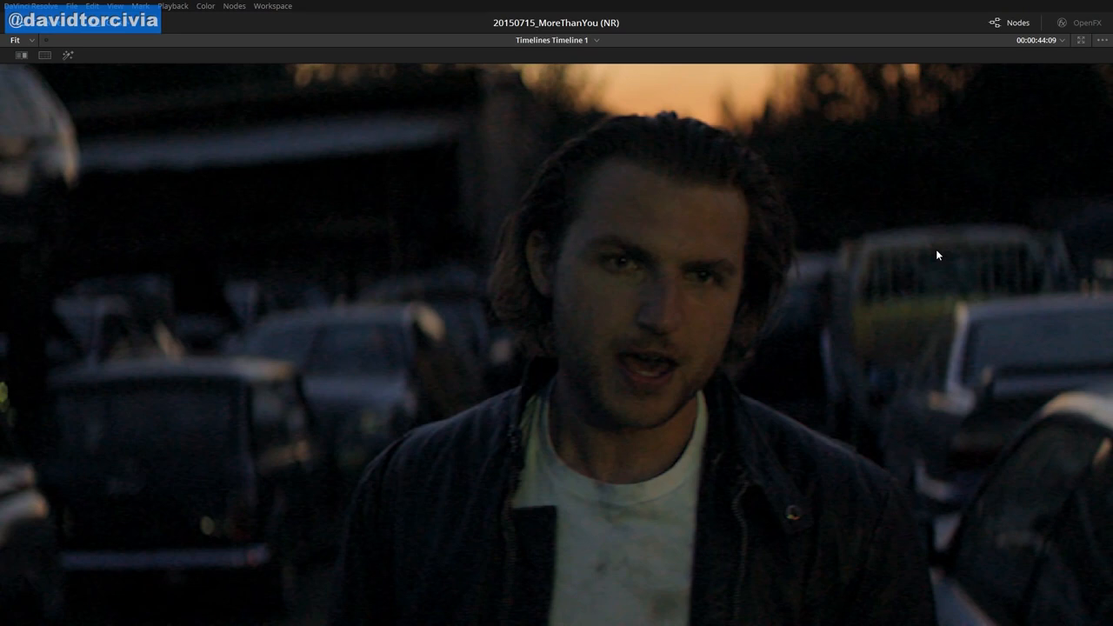
Step back to frame 00:00:44:03 and forward to 00:00:44:05 to examine the temporal noise reduction on moving areas
key(Left)
key(Left)
key(Left)
key(Left)
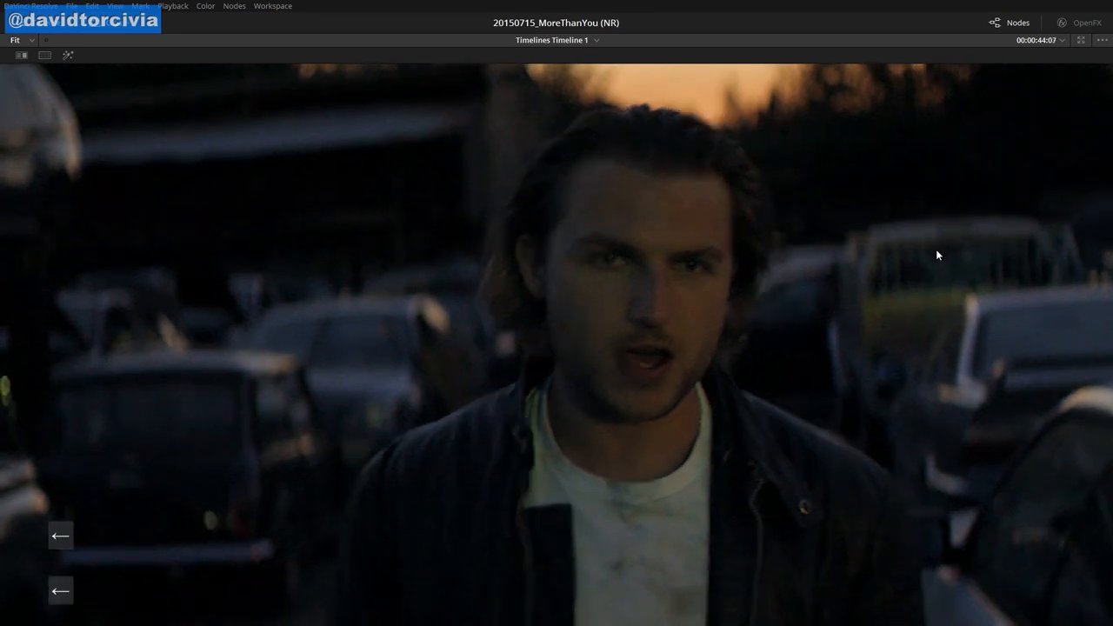
key(Left)
key(Left)
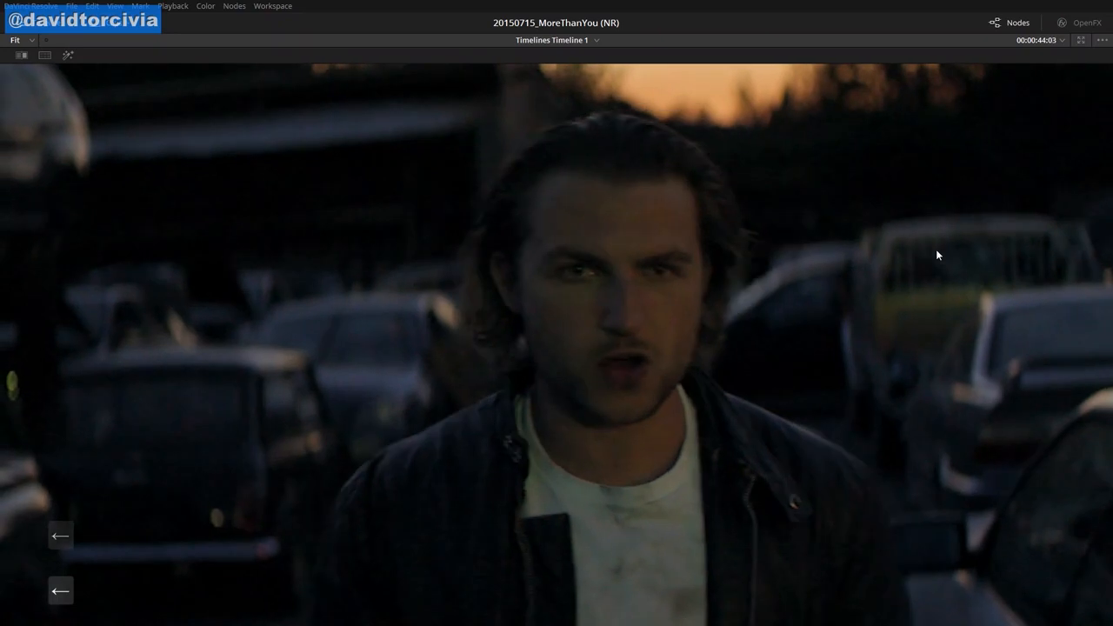
key(Right)
key(Right)
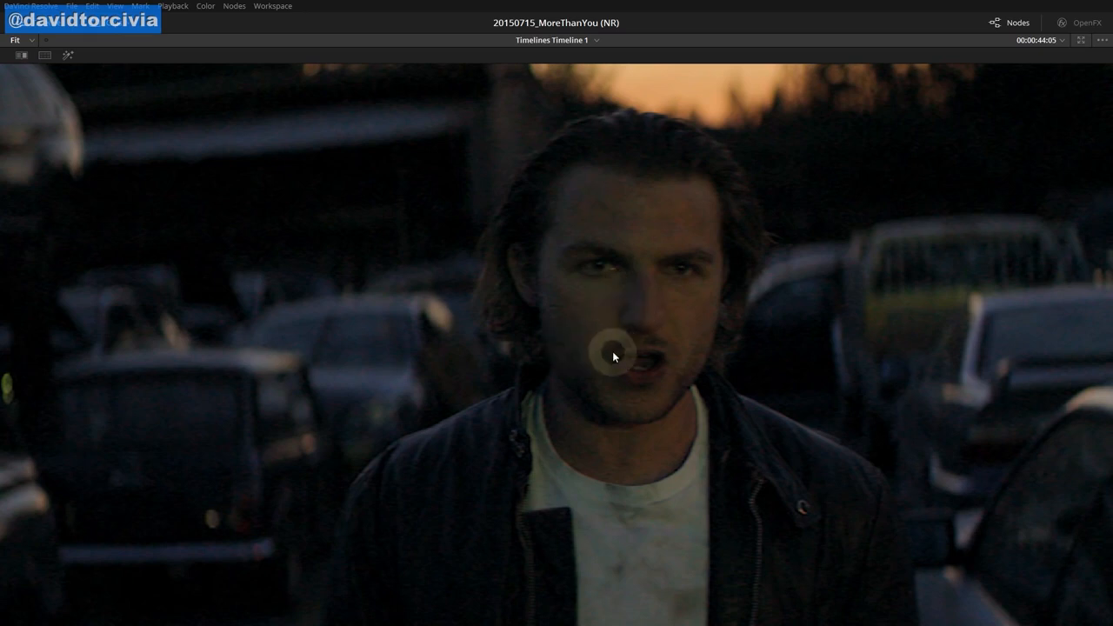
Compare the enlarged frame 00:00:44:05 with the Temporal node off and on
key(ctrl)
key(ctrl)
key(ctrl+d)
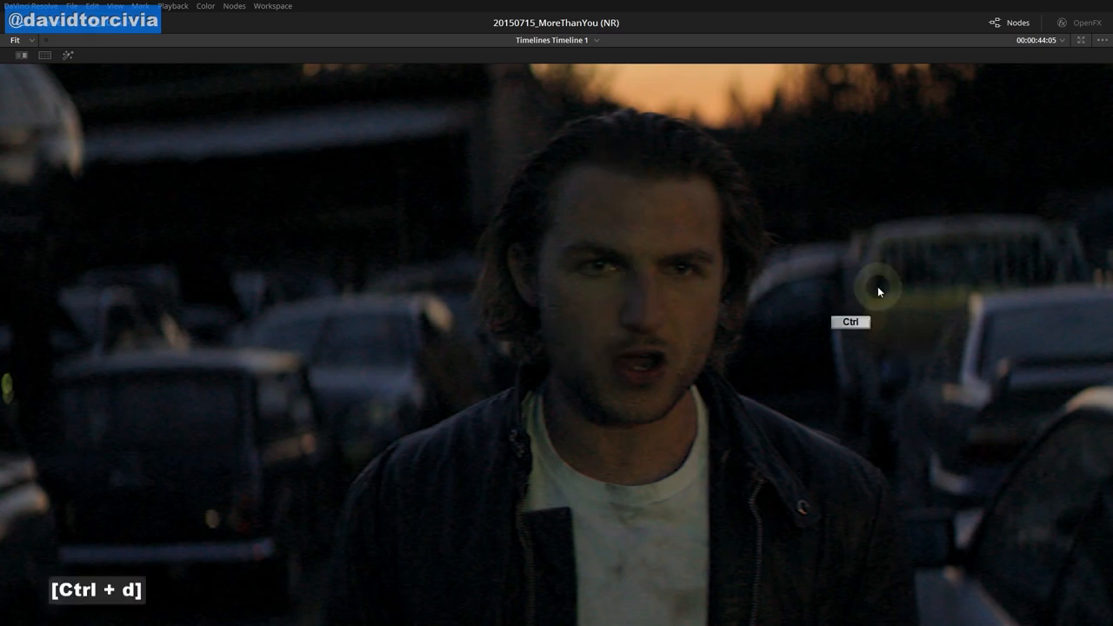
key(ctrl+d)
key(ctrl+d)
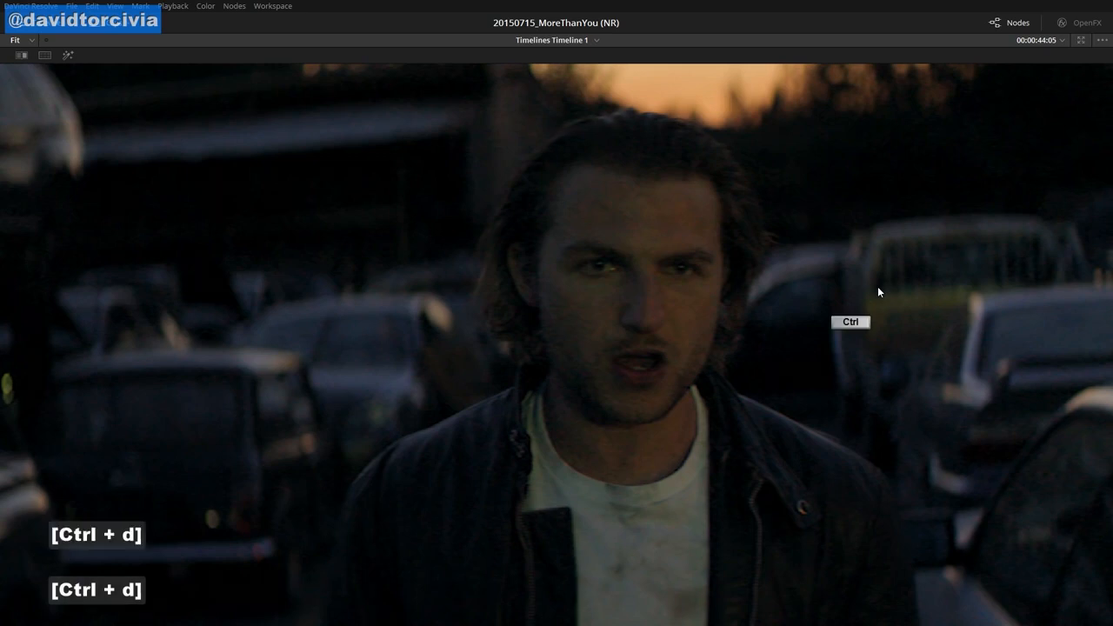
key(ctrl+d)
key(ctrl+d)
key(ctrl+d)
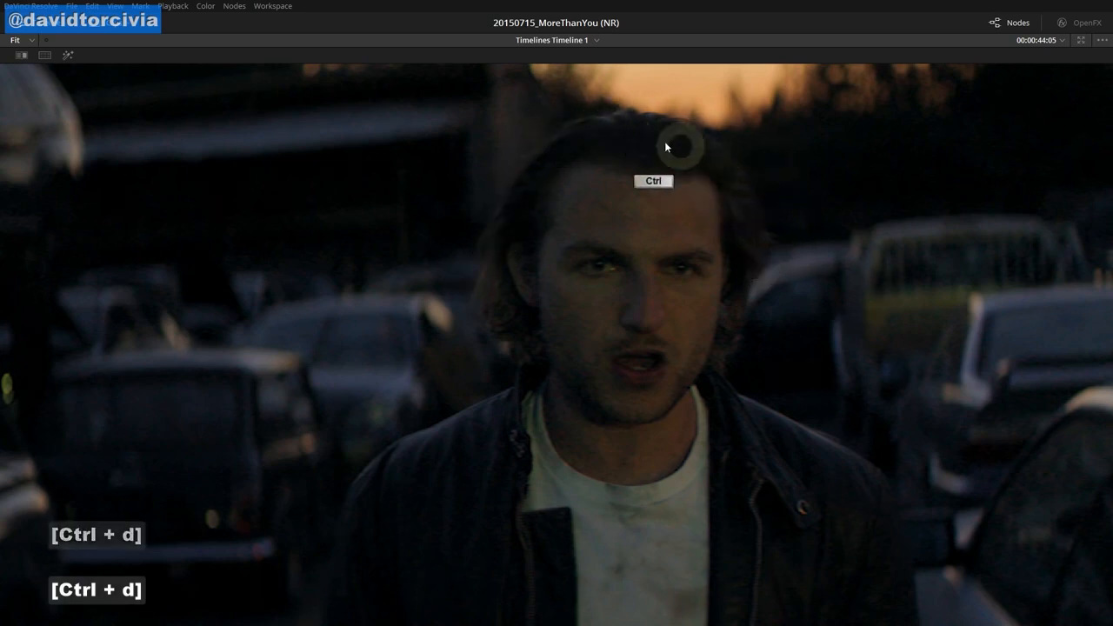
Return to the normal layout with the picture zoomed to fit, and enable and select the Spatial node
key(shift+f)
right_click(397, 193)
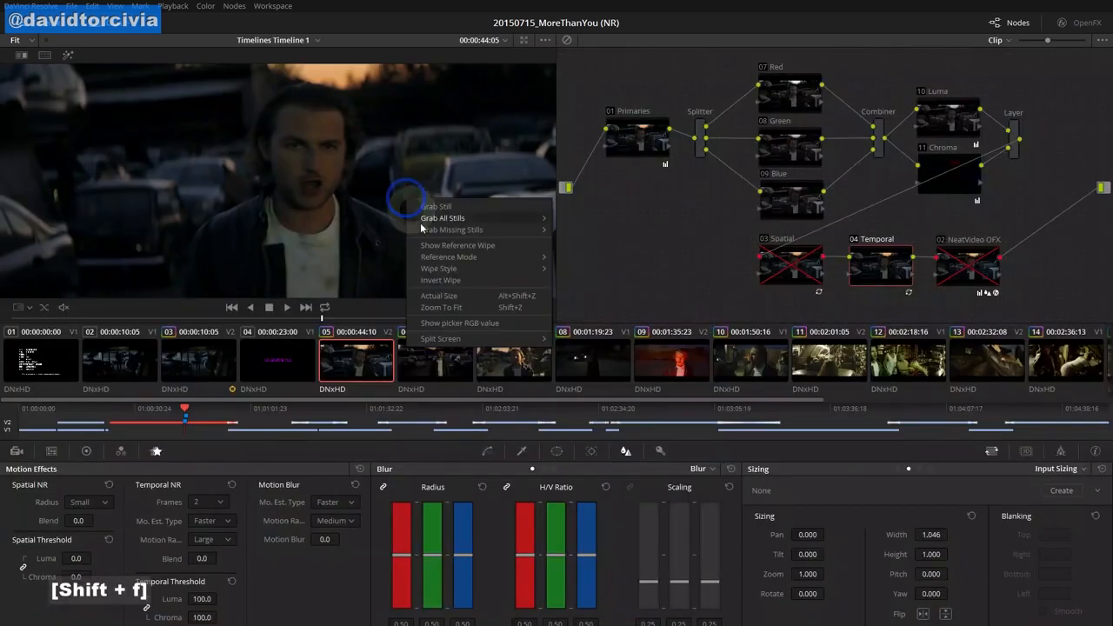
click(465, 309)
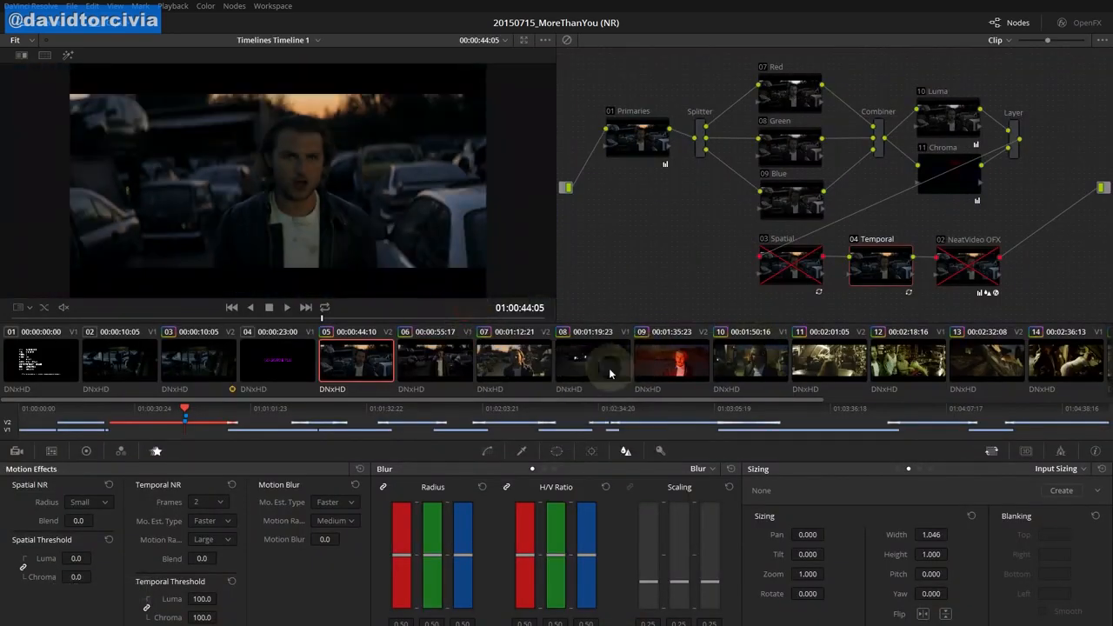
click(767, 239)
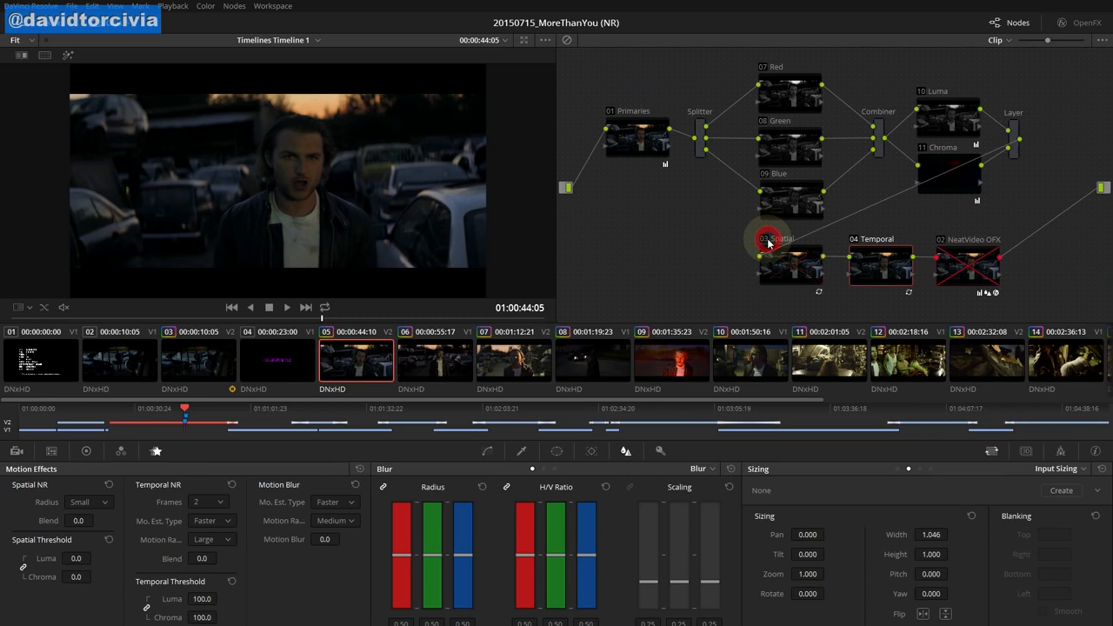
click(778, 266)
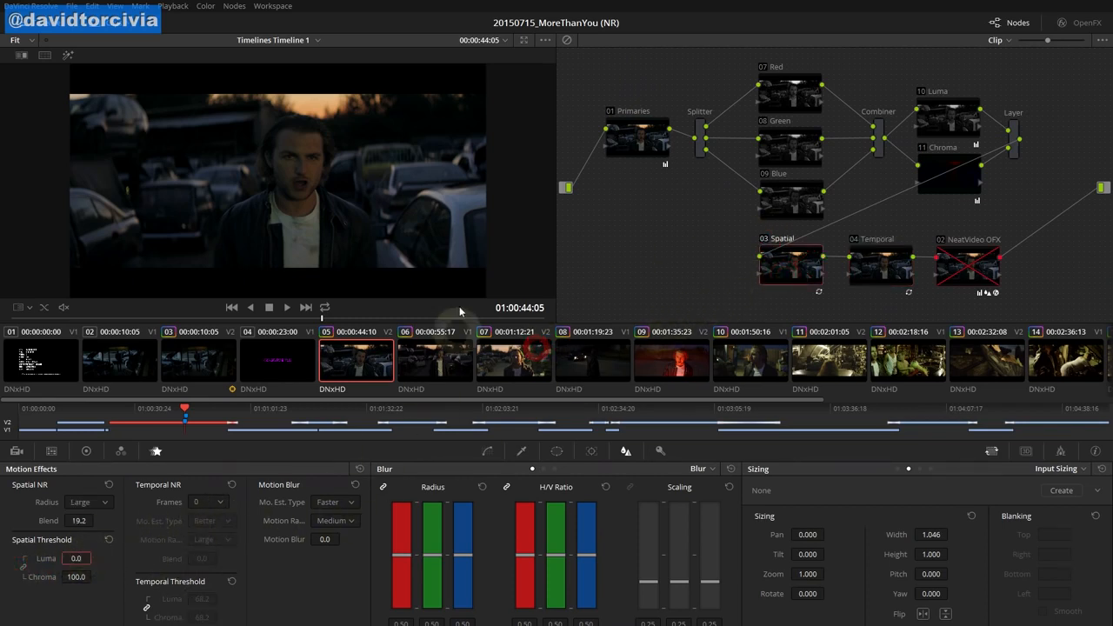
Examine the enlarged picture with the Spatial node toggled off and on while the Temporal node stays enabled
key(shift+f)
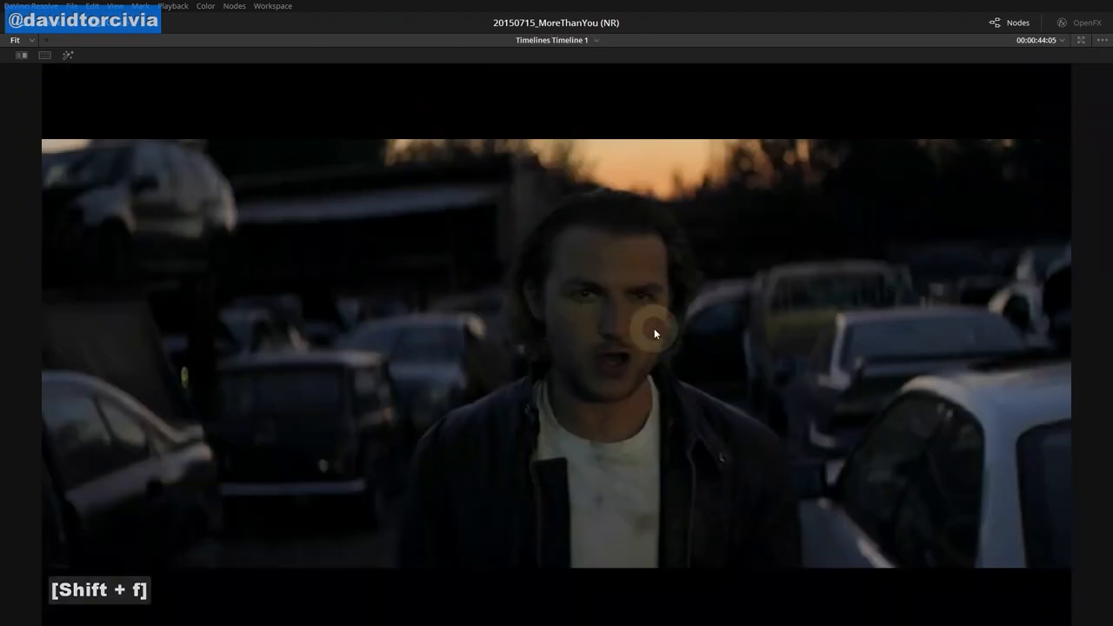
scroll(654, 328, up, 1)
scroll(735, 338, up, 1)
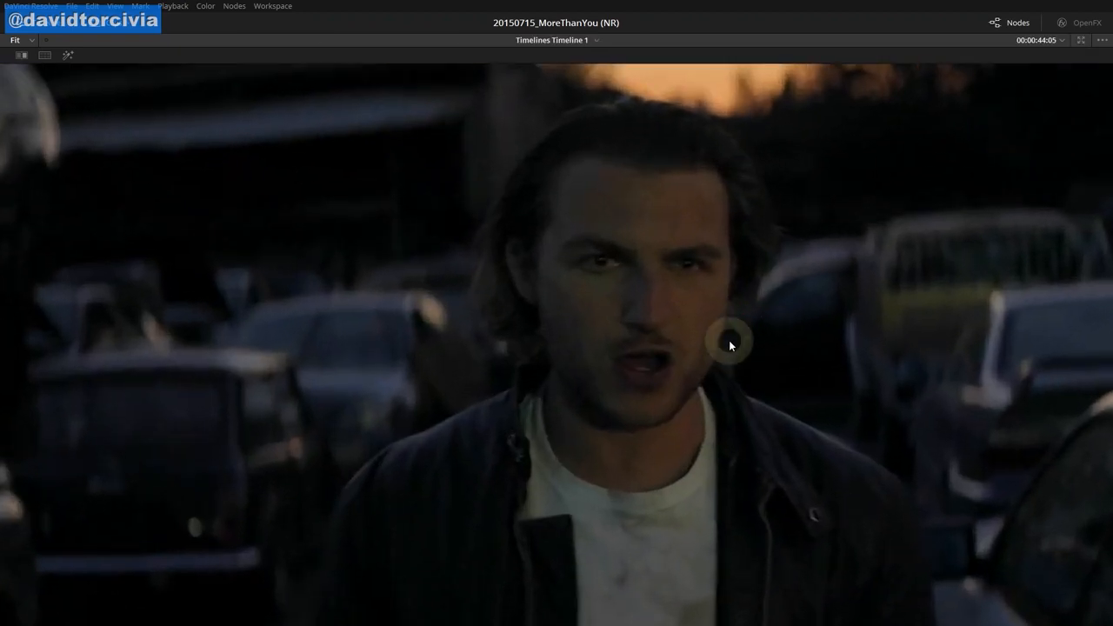
key(ctrl+d)
key(ctrl+d)
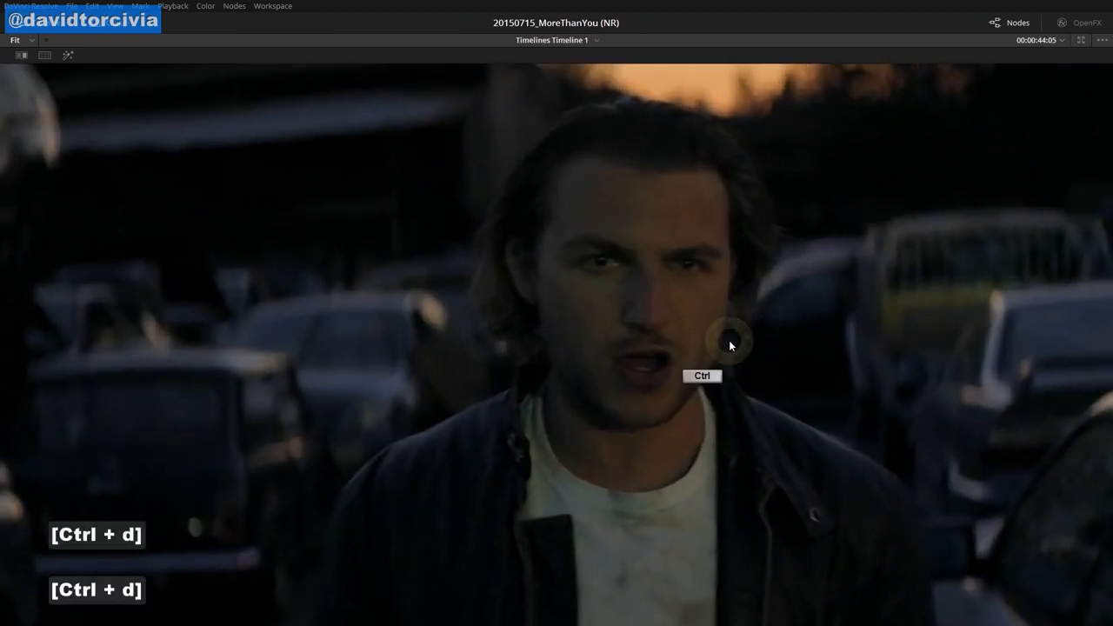
key(ctrl+d)
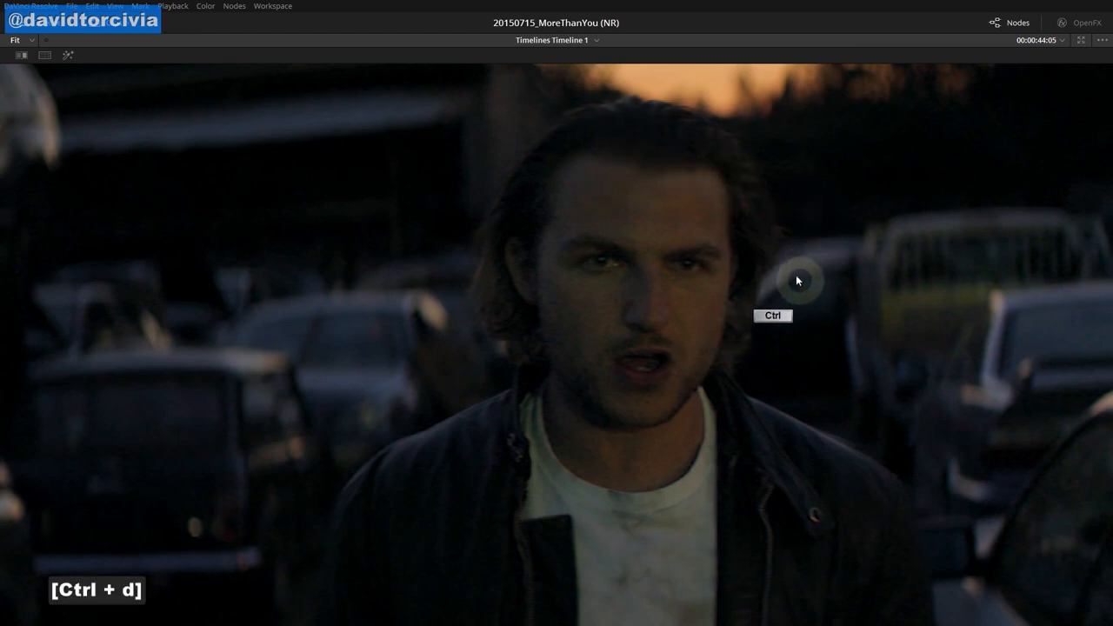
key(ctrl+d)
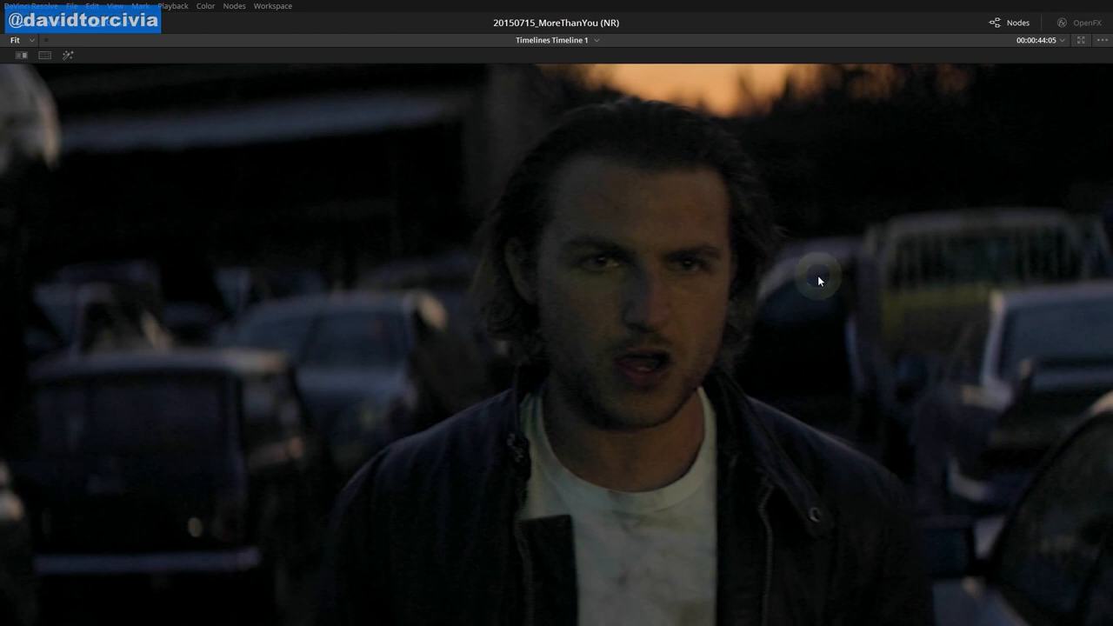
Select the Temporal node and compare a close-up of the man's face with that node off and on
scroll(686, 293, up, 4)
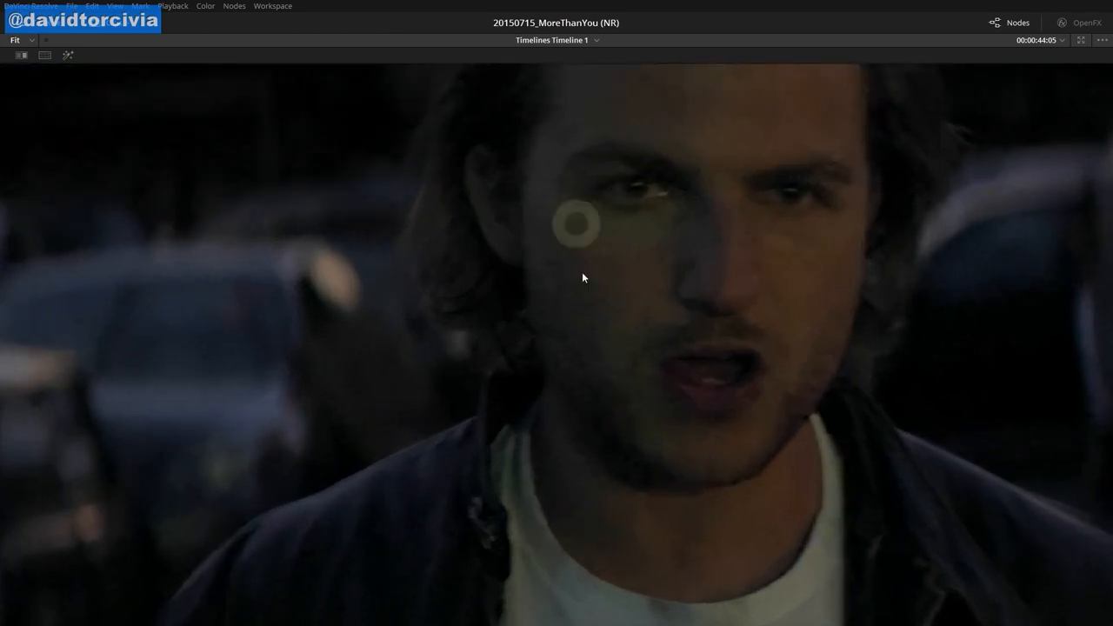
key(shift+f)
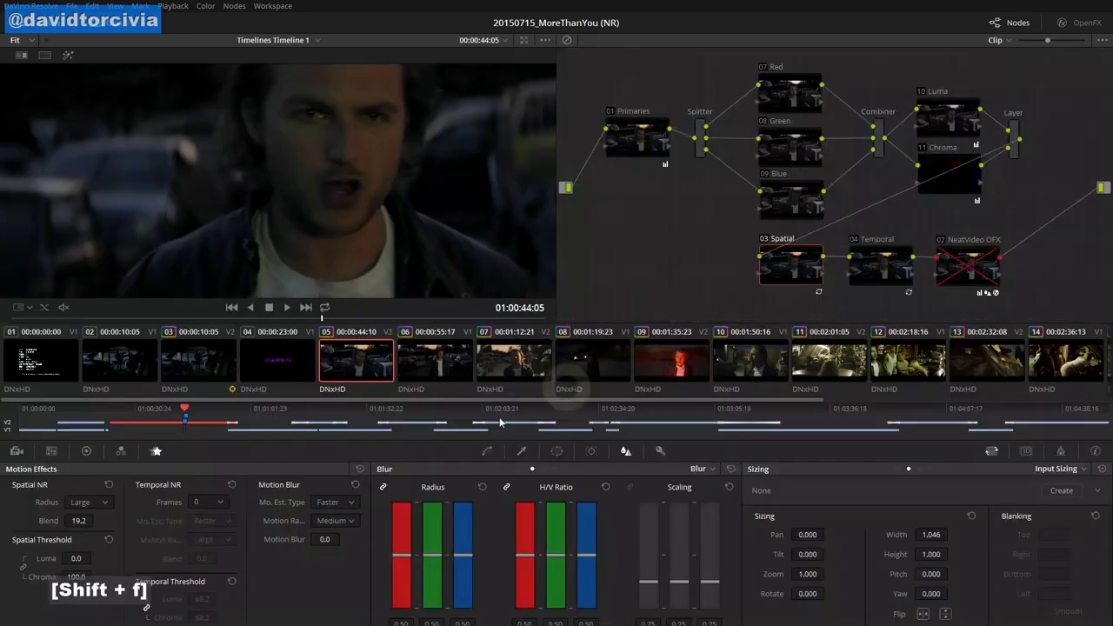
click(882, 273)
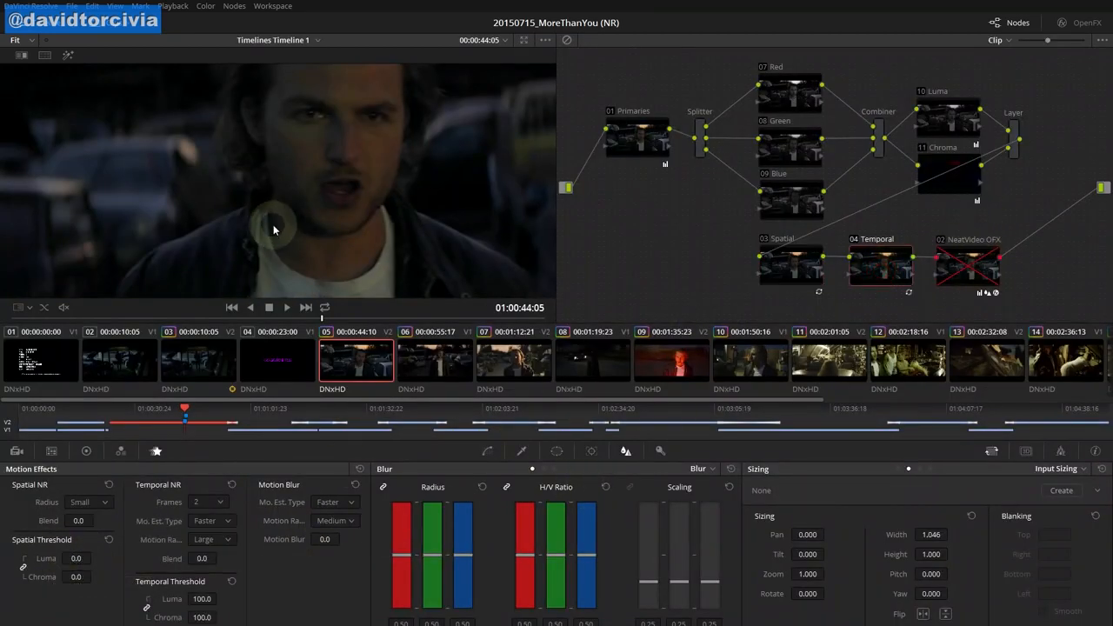
key(shift+f)
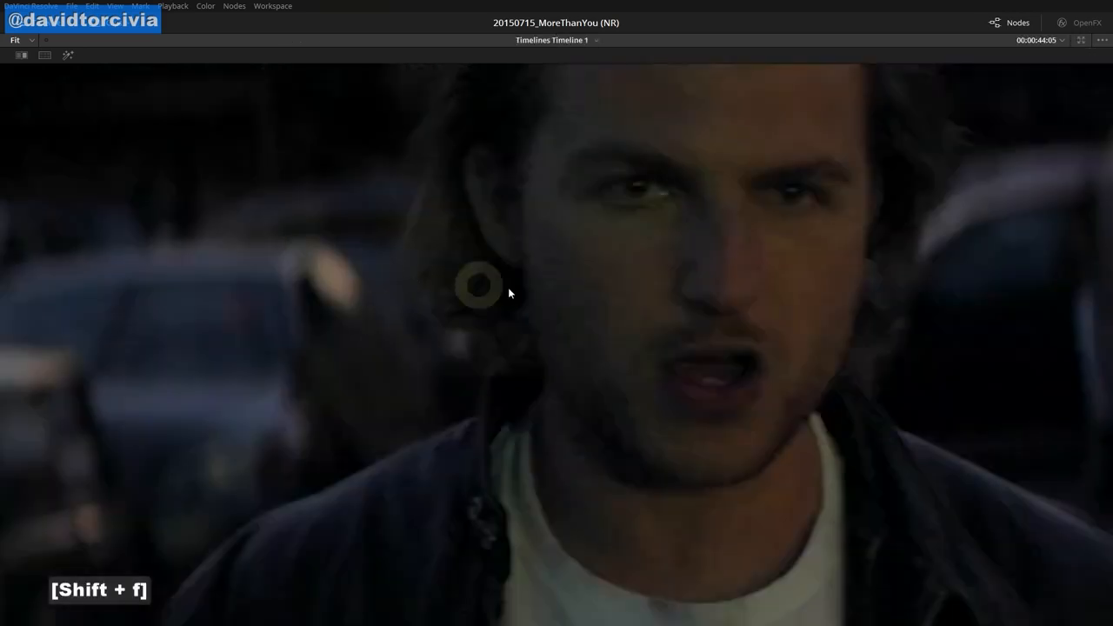
key(ctrl+d)
key(ctrl+d)
key(ctrl+d)
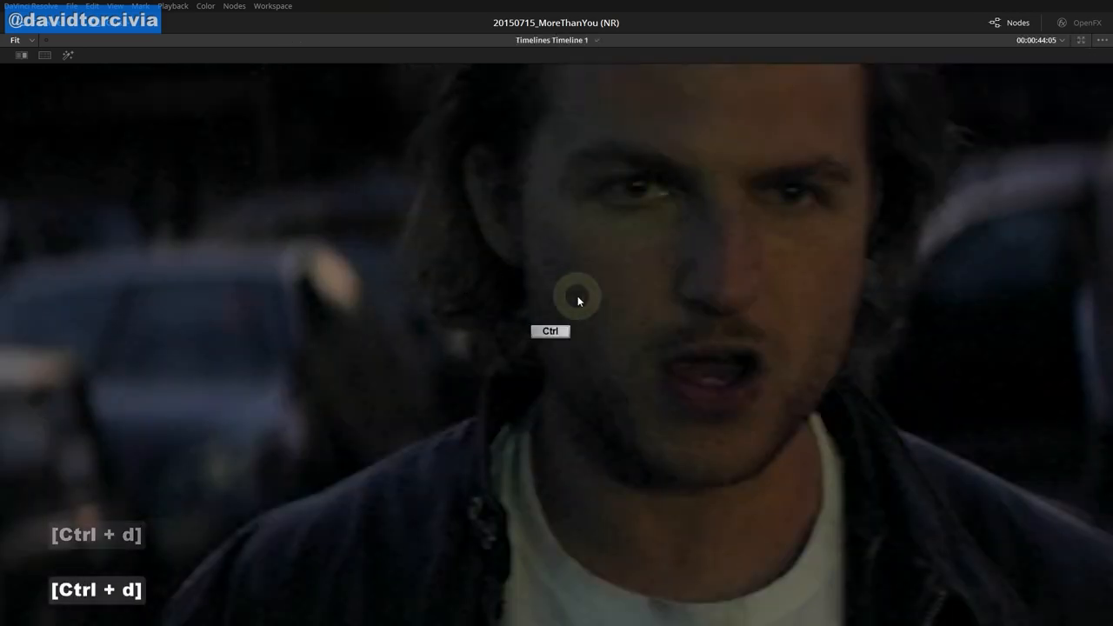
Compare the Temporal node off and on in a wider view, then fit the picture and return to the normal layout
scroll(214, 234, down, 3)
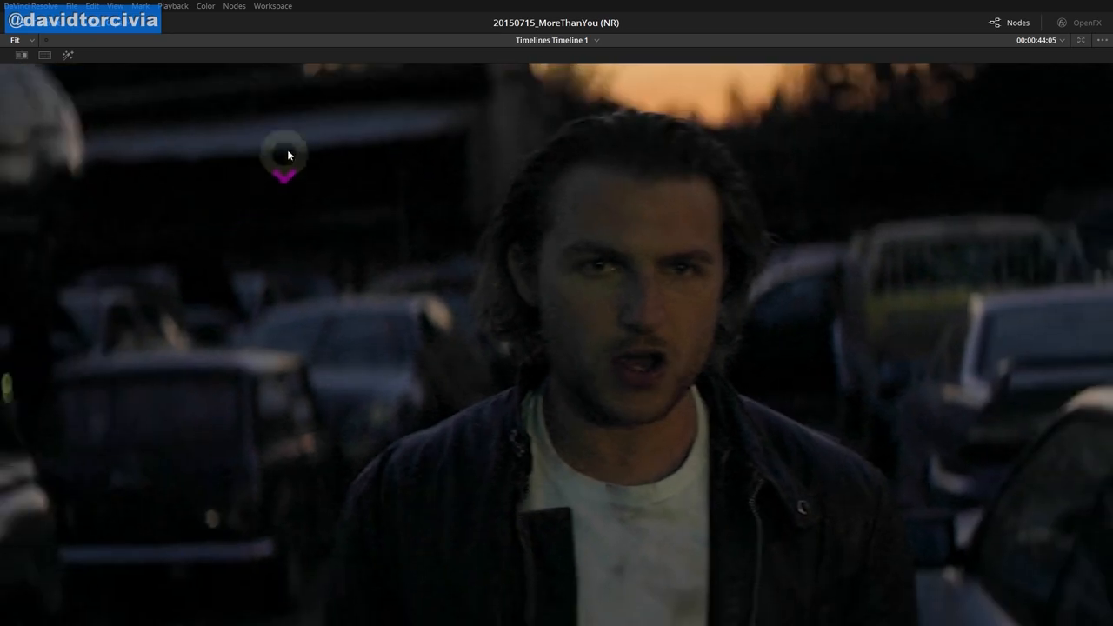
key(ctrl+d)
key(ctrl+d)
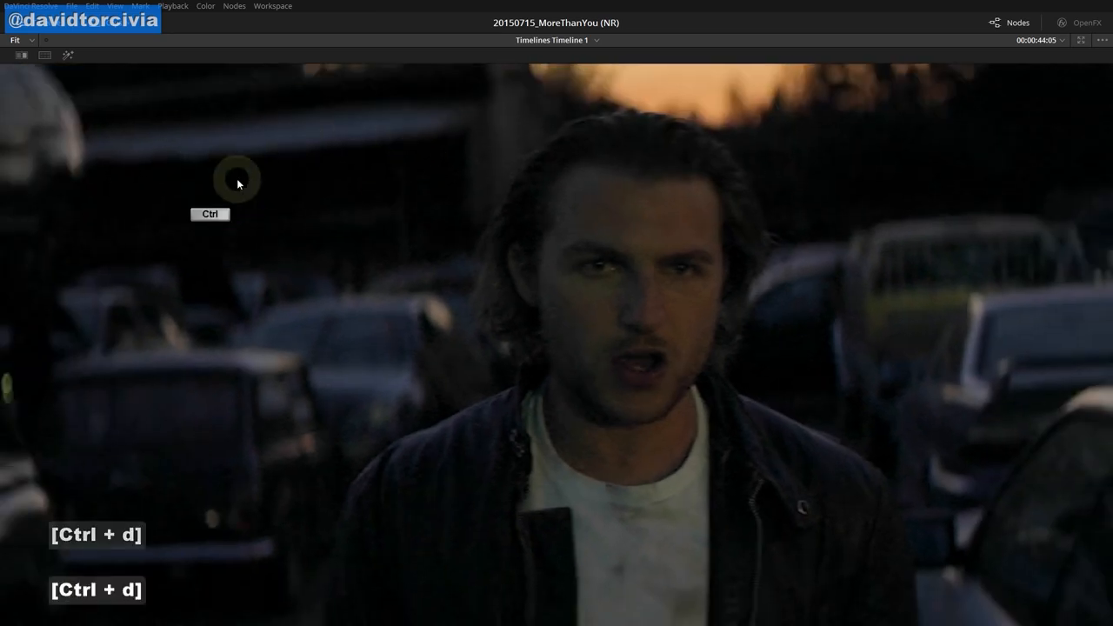
scroll(623, 287, down, 3)
right_click(688, 361)
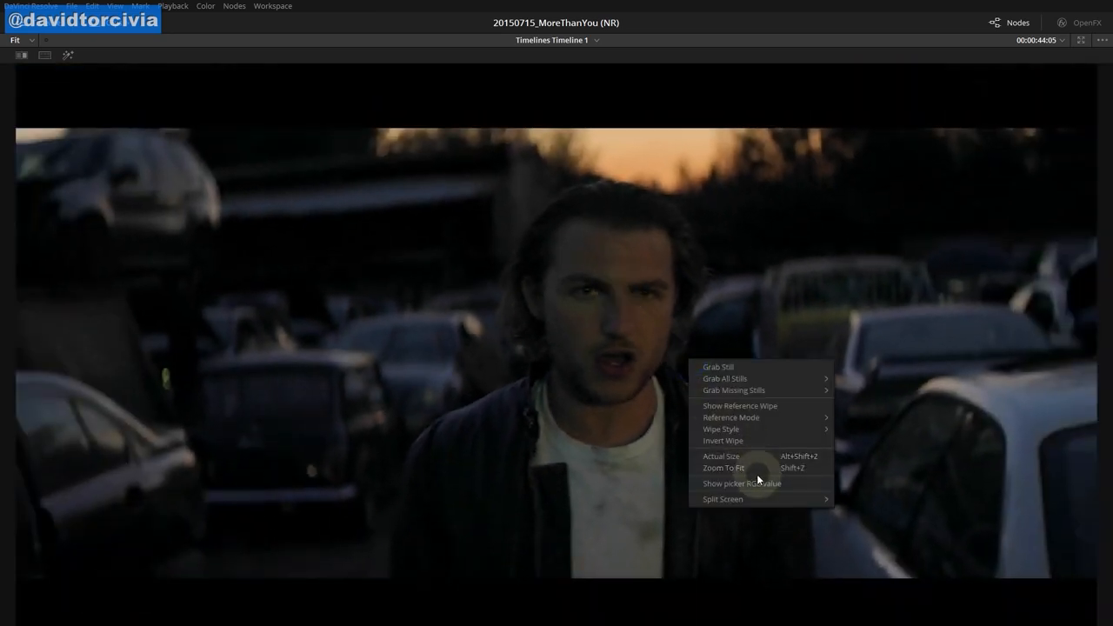
click(746, 465)
key(shift+f)
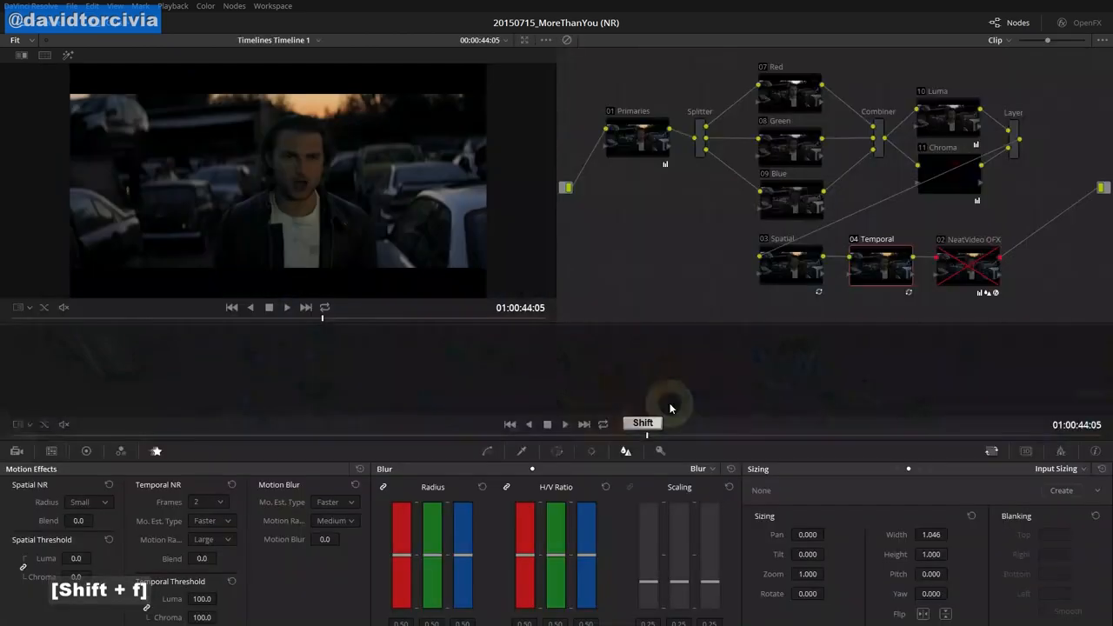
Check the whole frame enlarged, disable the Spatial and Temporal nodes, and save the project
key(shift+f)
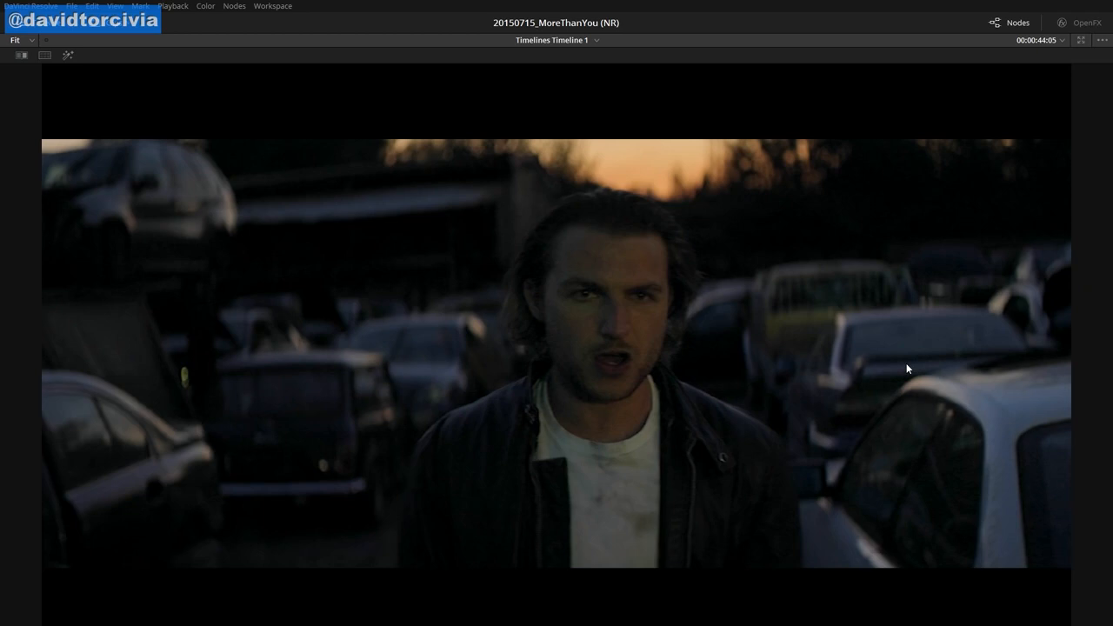
key(shift+f)
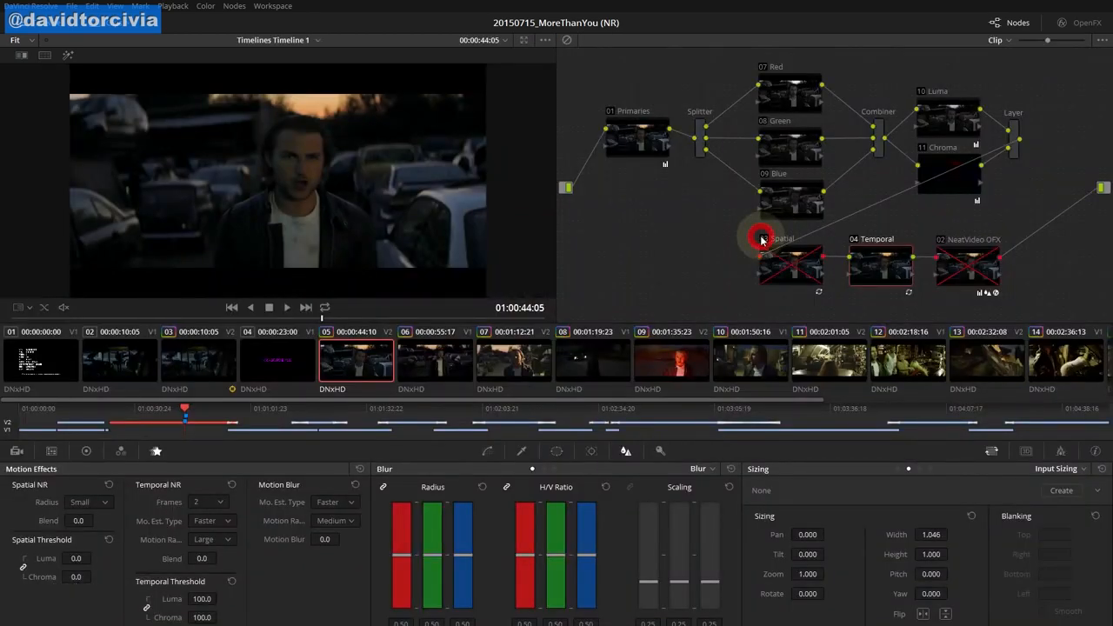
click(852, 240)
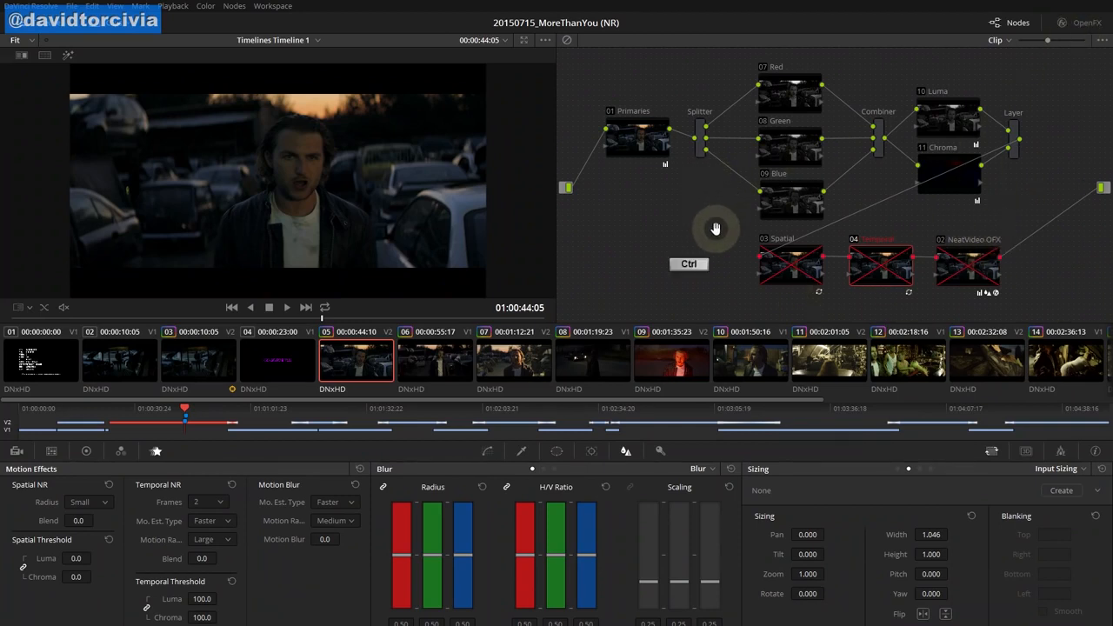
key(ctrl+s)
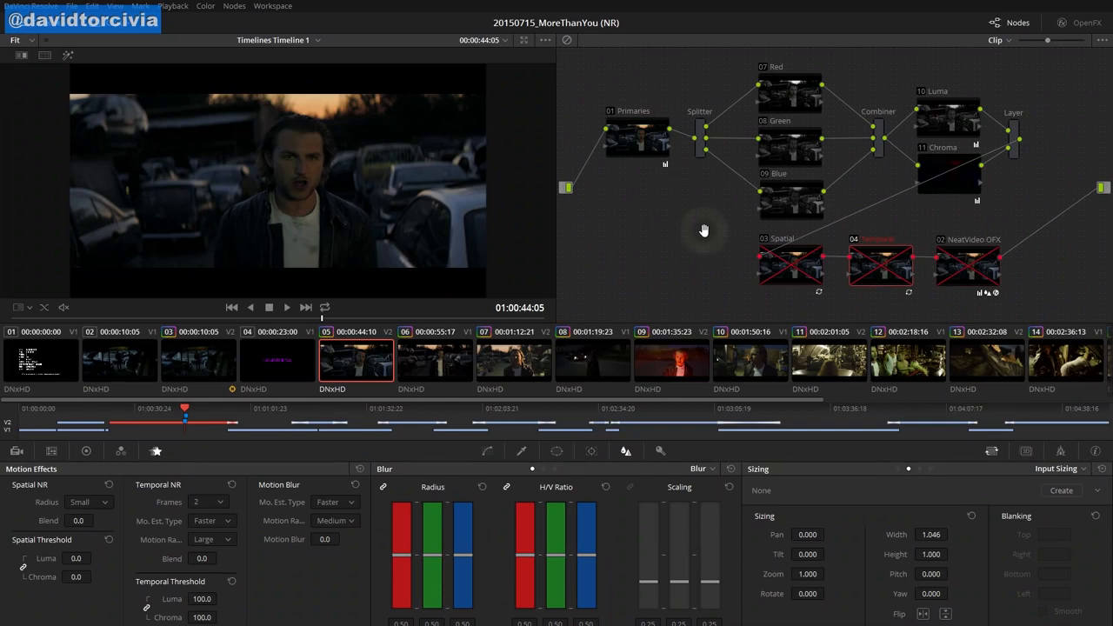
Enable the NeatVideo OFX node and make it the selected node
click(702, 228)
click(943, 238)
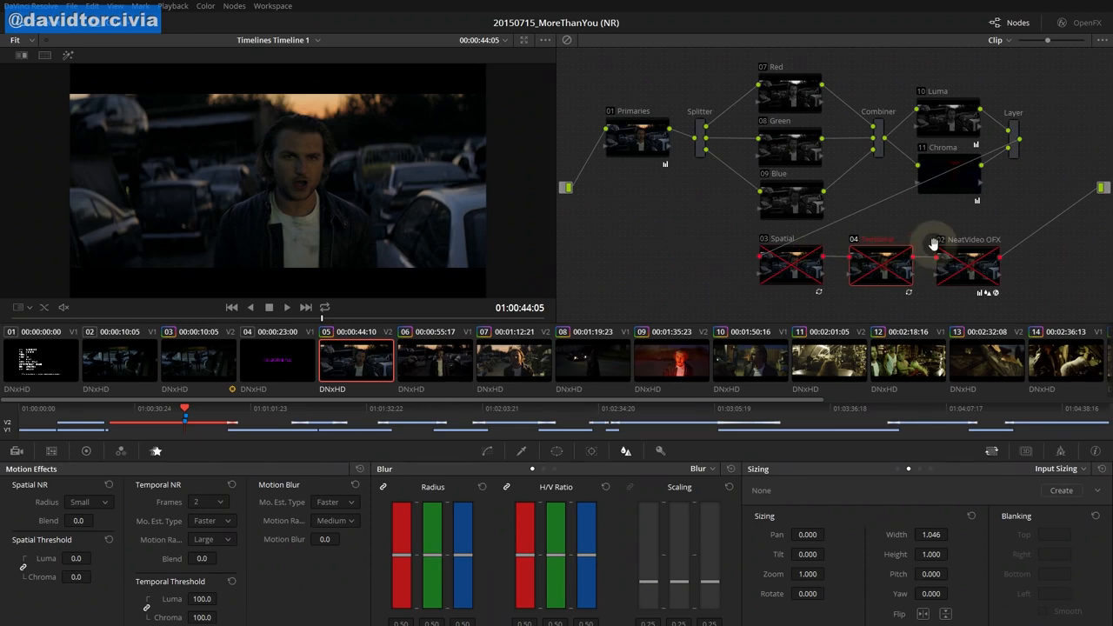
click(956, 259)
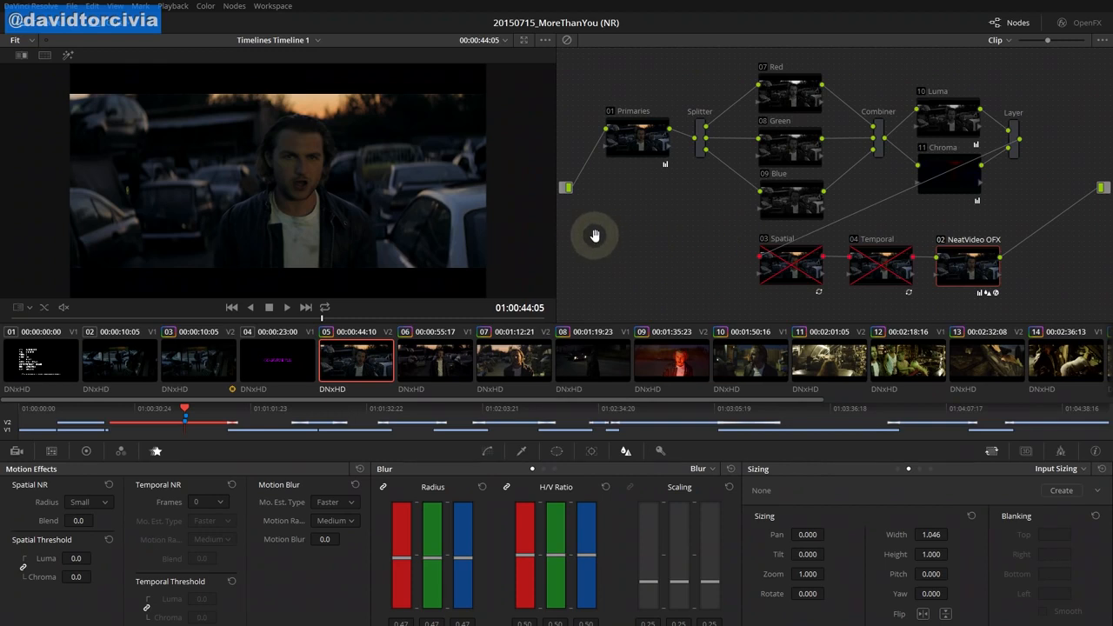
Compare the enlarged picture on frame 00:00:44:05 with the NeatVideo OFX node off and on
key(shift+f)
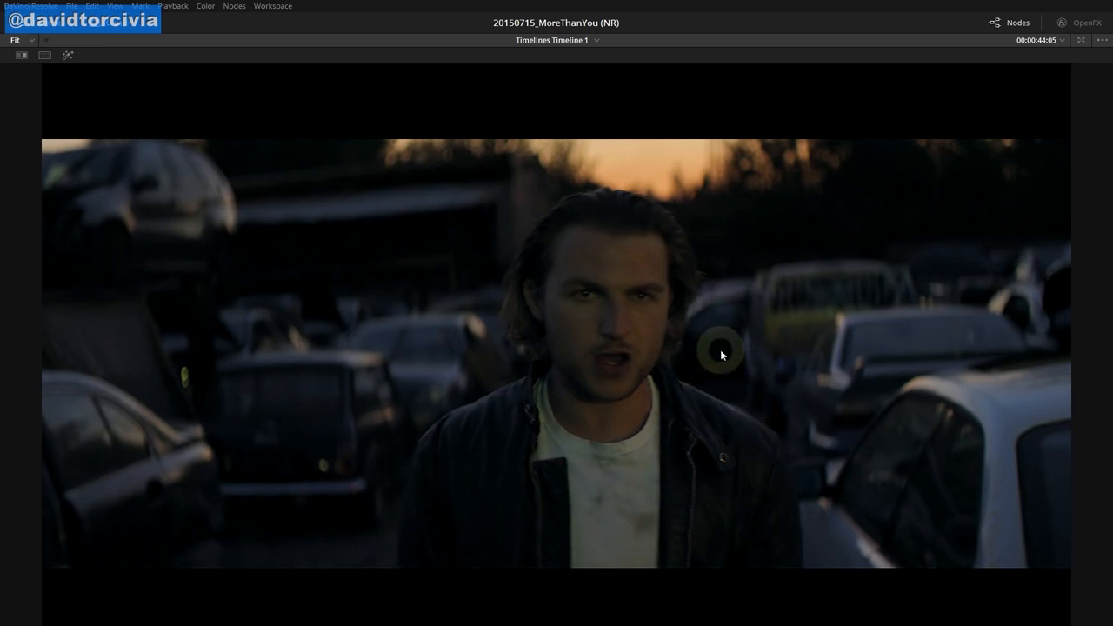
scroll(621, 406, up, 2)
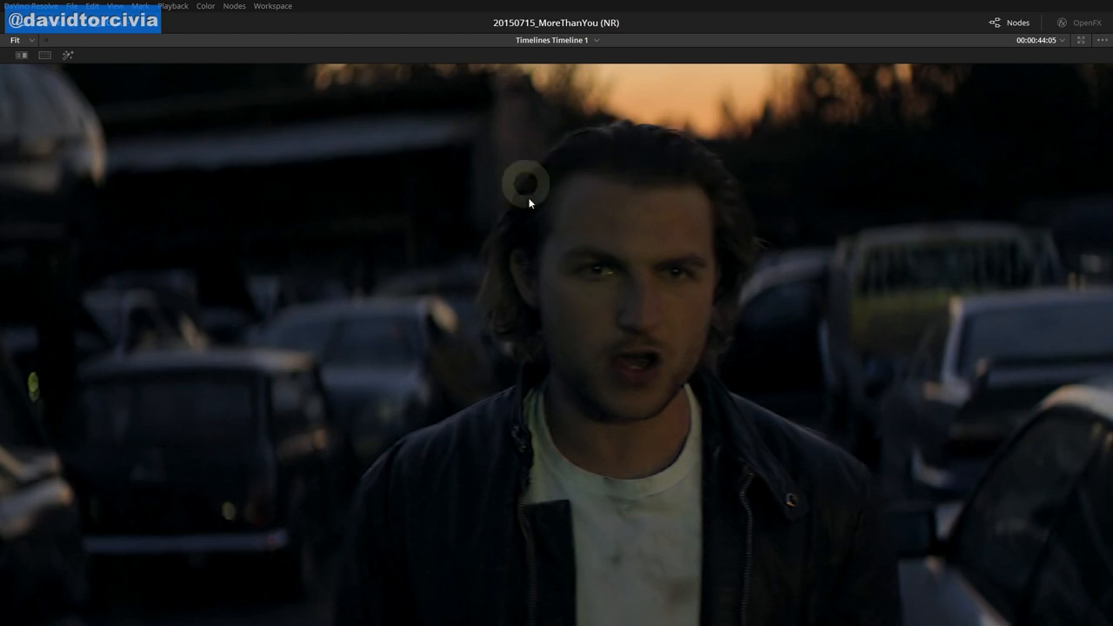
key(ctrl+d)
key(shift)
key(ctrl+d)
key(ctrl+d)
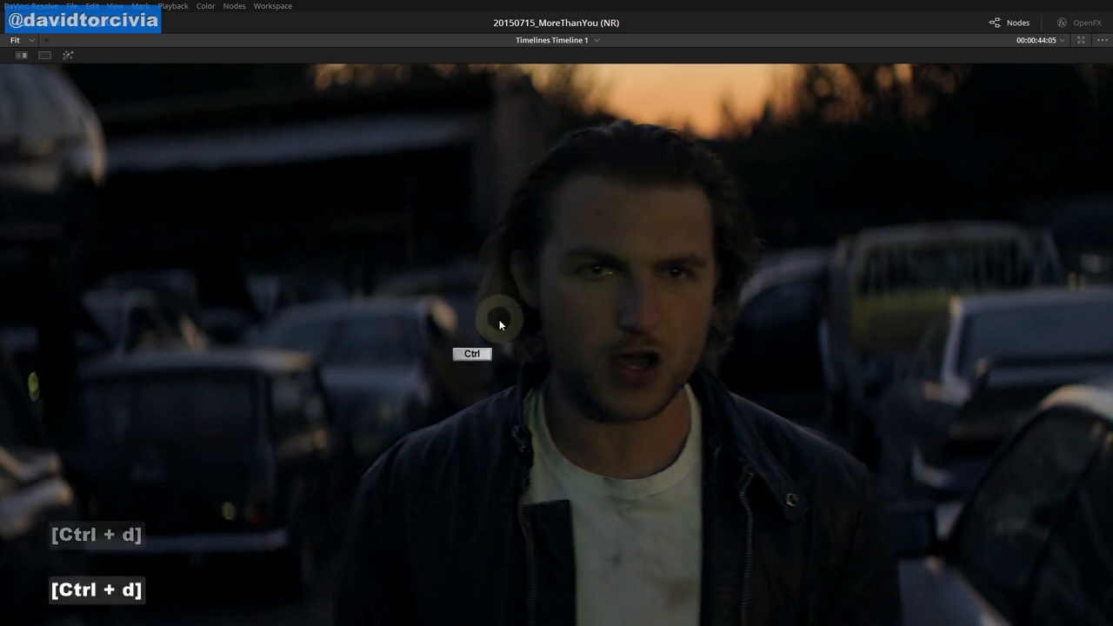
Toggle the NeatVideo OFX node repeatedly to judge the noise around the face and cars, then return to the normal layout
key(ctrl+d)
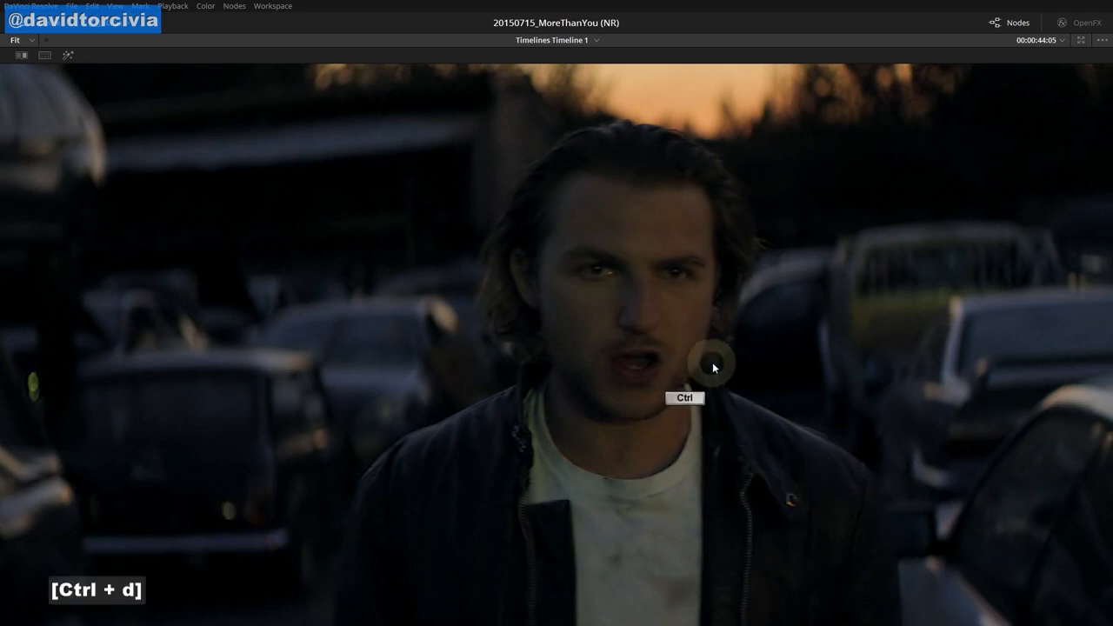
key(ctrl+d)
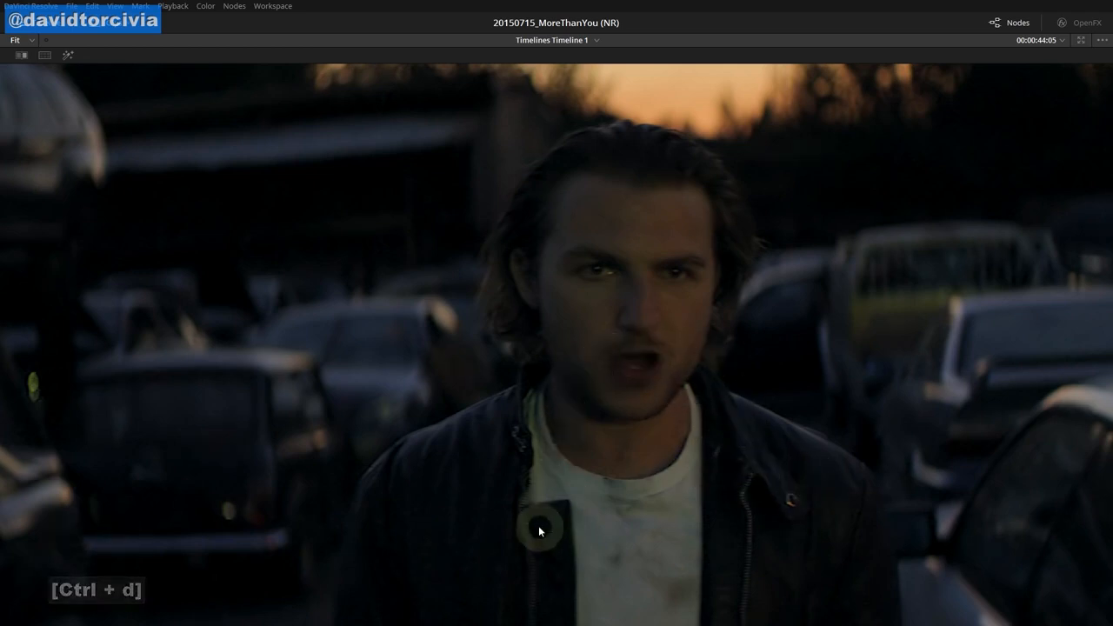
key(ctrl+d)
key(ctrl+d)
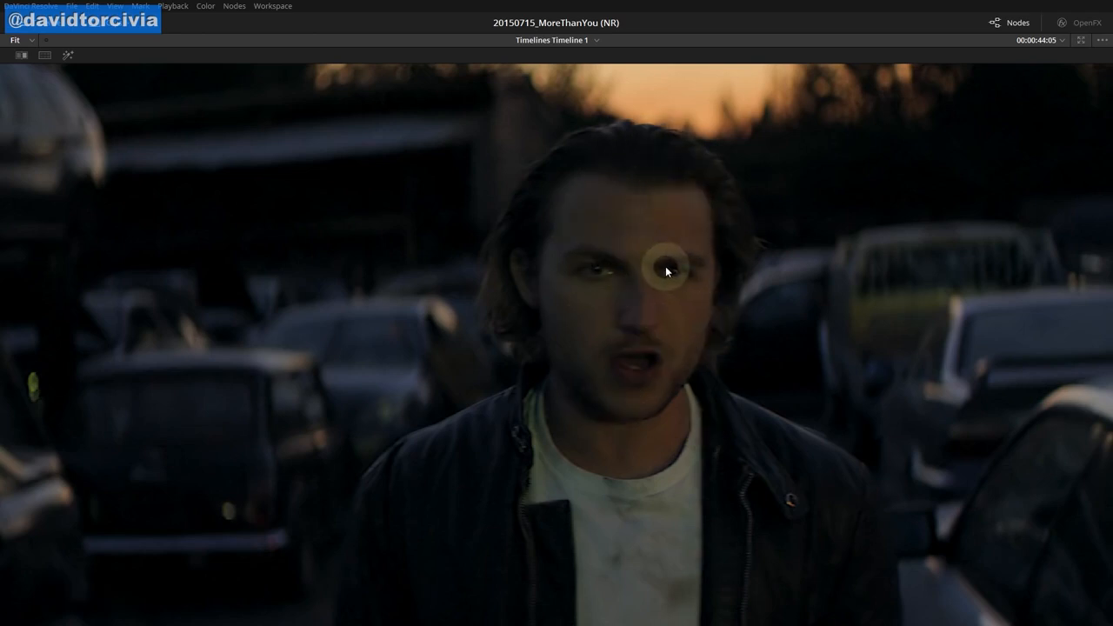
key(ctrl+d)
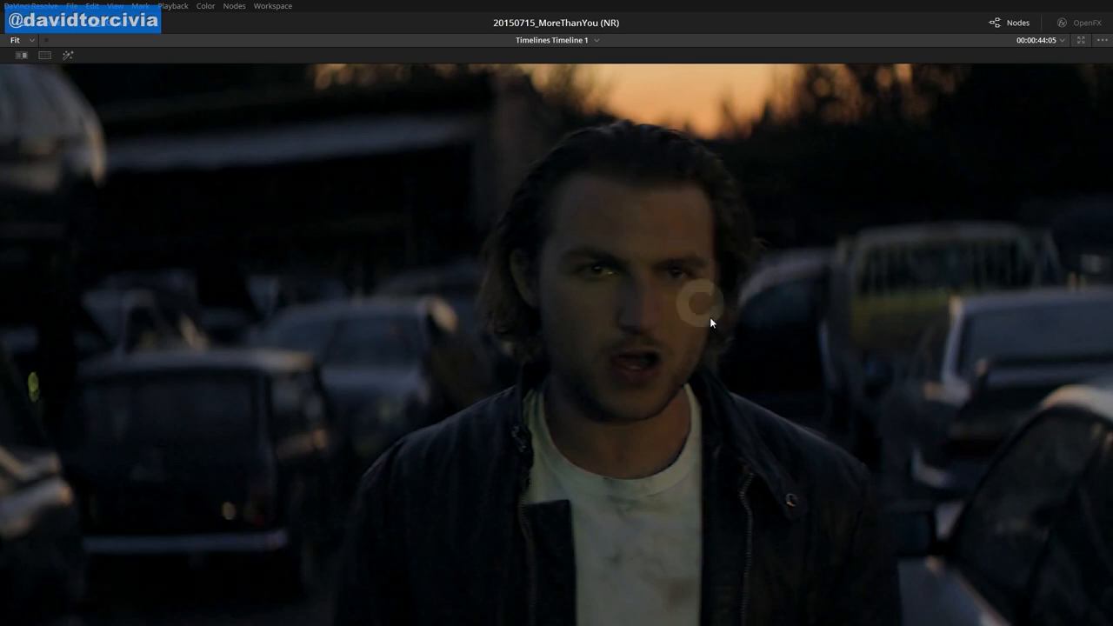
key(ctrl+d)
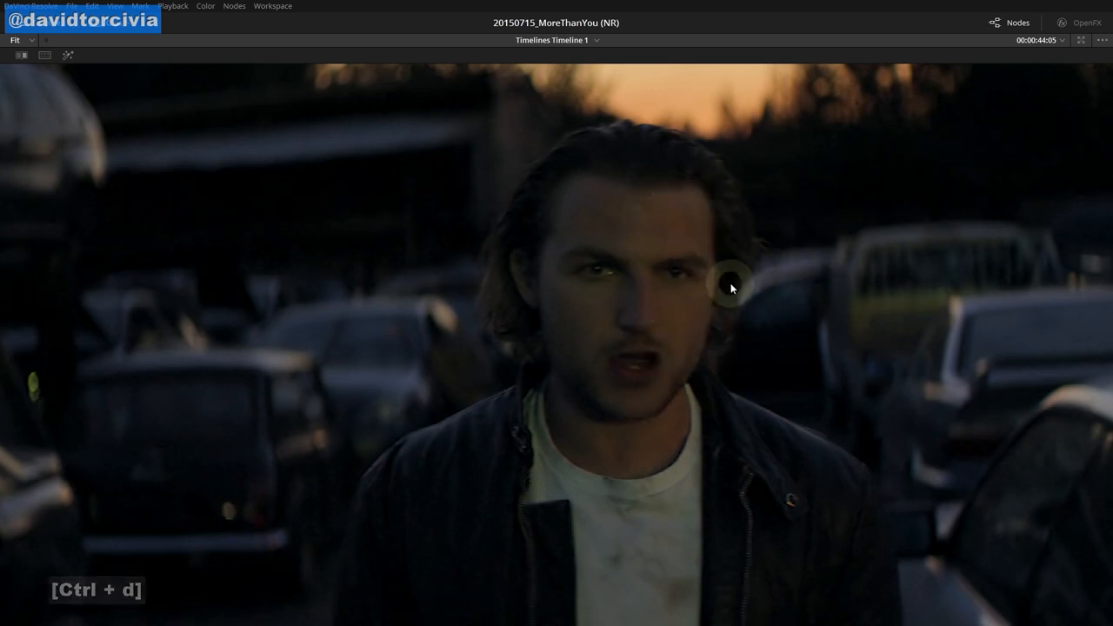
key(shift+f)
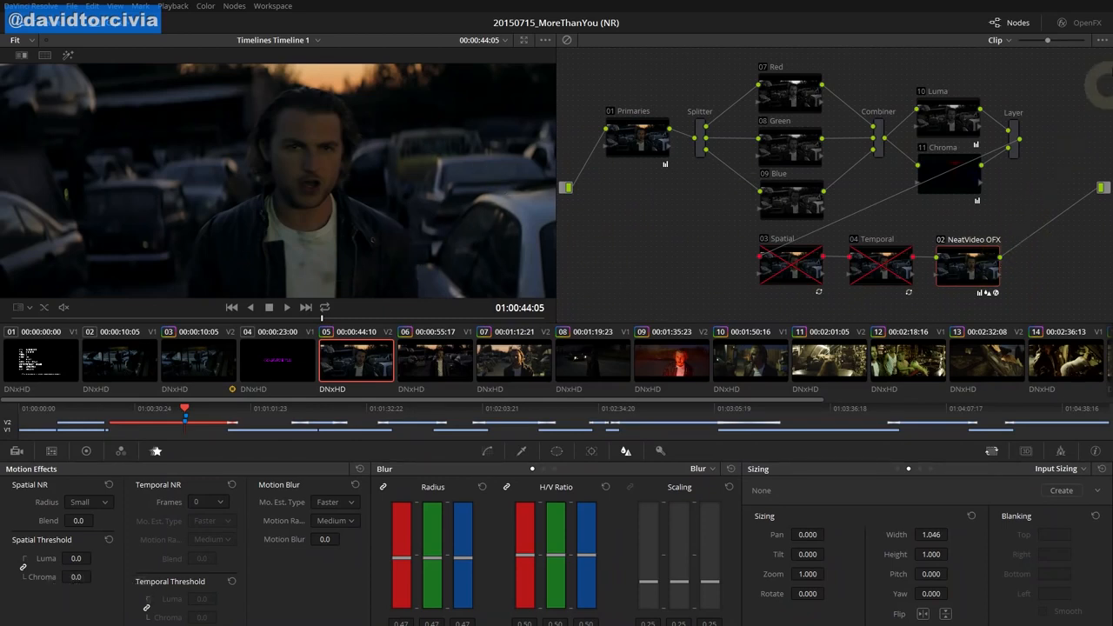
Open the noise profile preparation window for the NeatVideo OFX node's Reduce Noise v4 effect
click(1087, 23)
click(1017, 128)
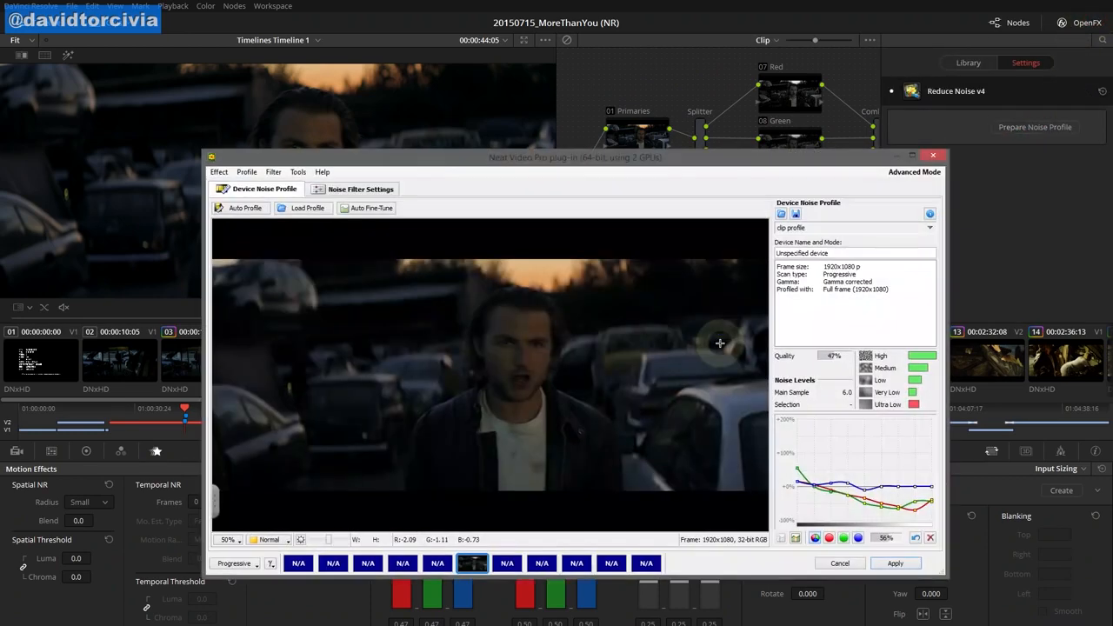
scroll(470, 385, up, 4)
scroll(468, 386, down, 4)
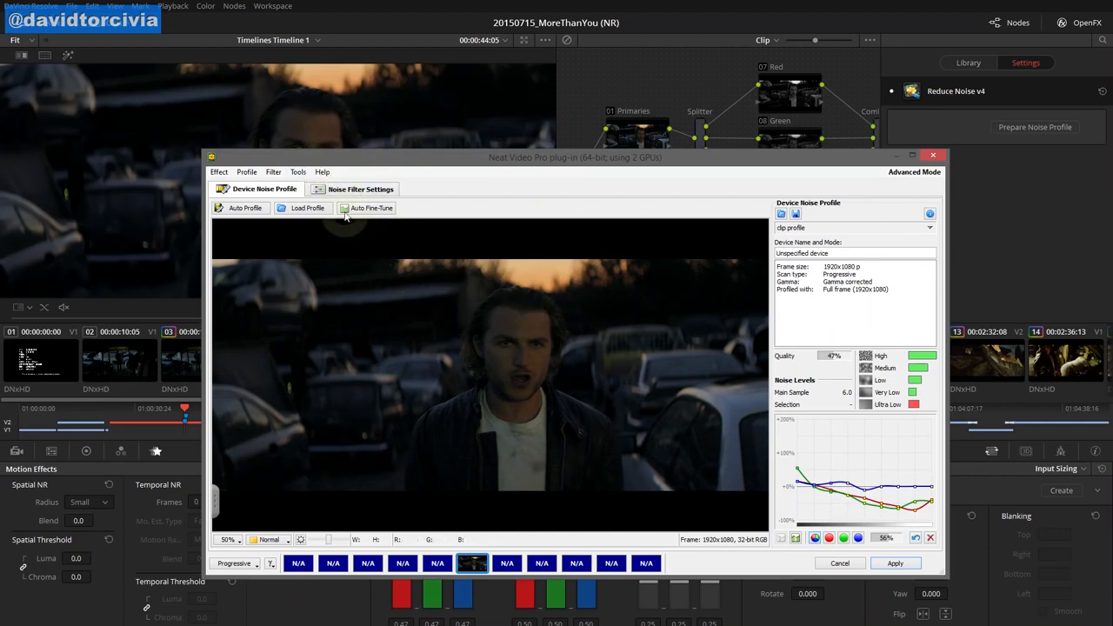
Run the plug-in's performance optimization test at 32 bits per channel and 1920x1080 p, stop it, and cancel the preferences
click(299, 172)
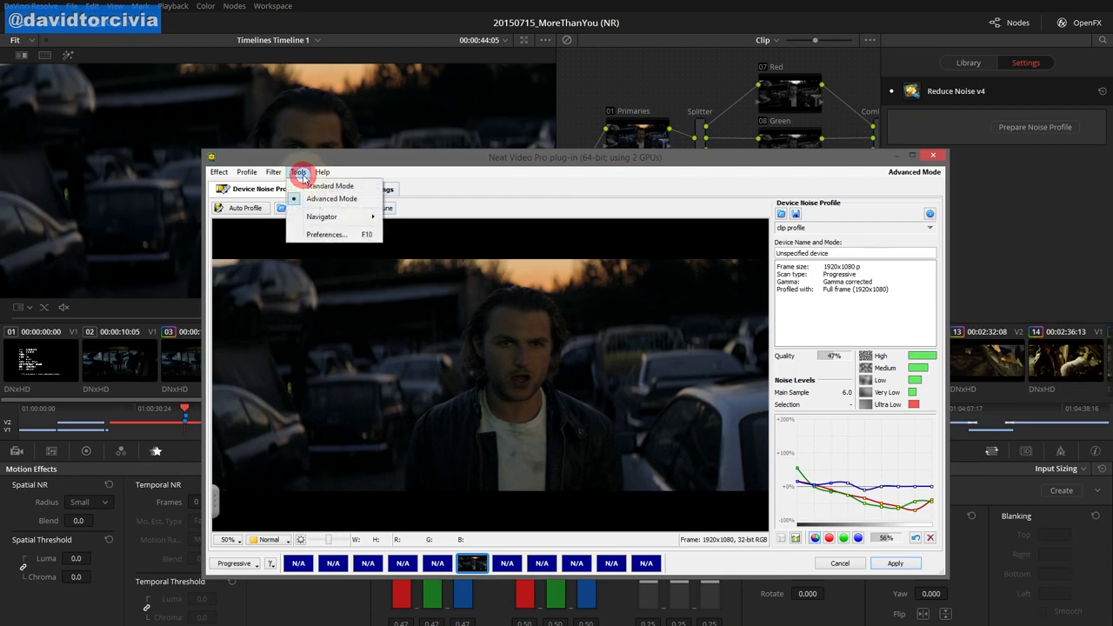
click(324, 234)
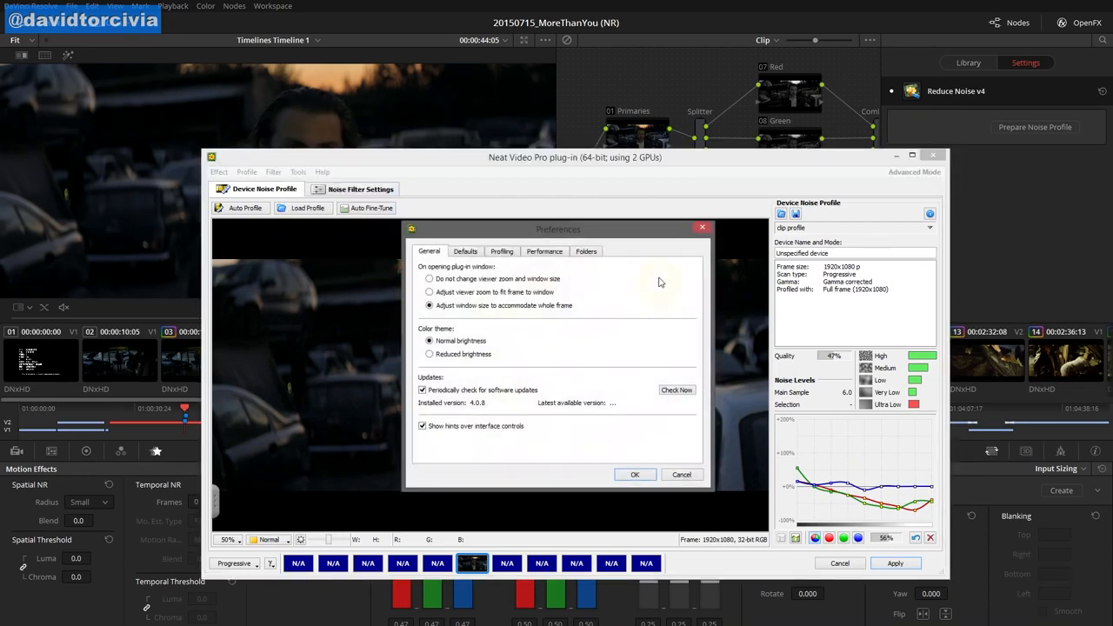
click(543, 251)
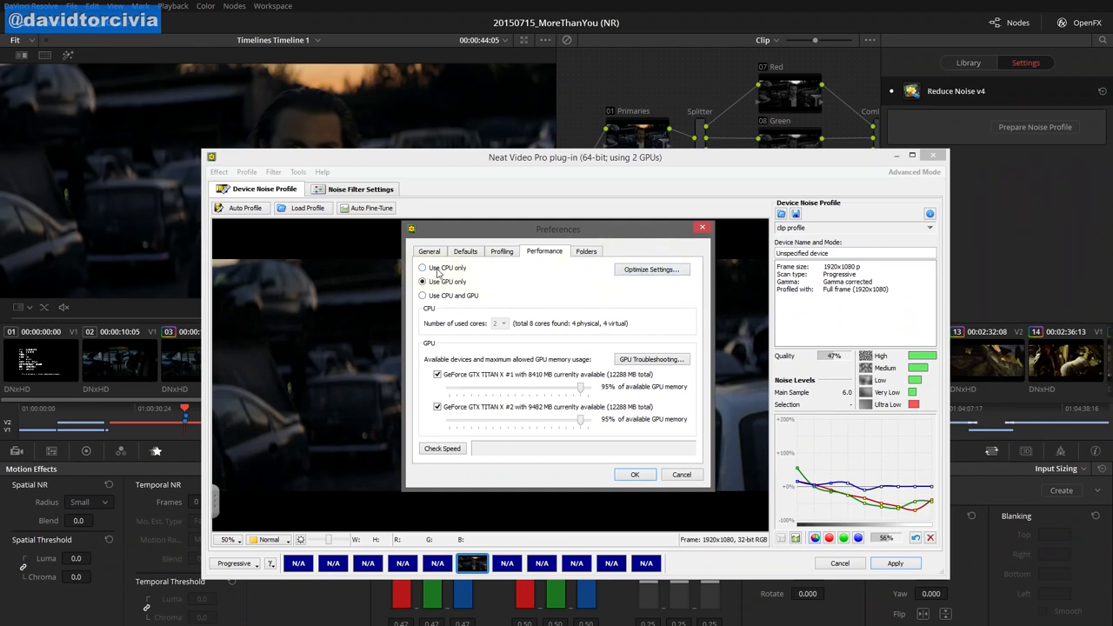
click(667, 270)
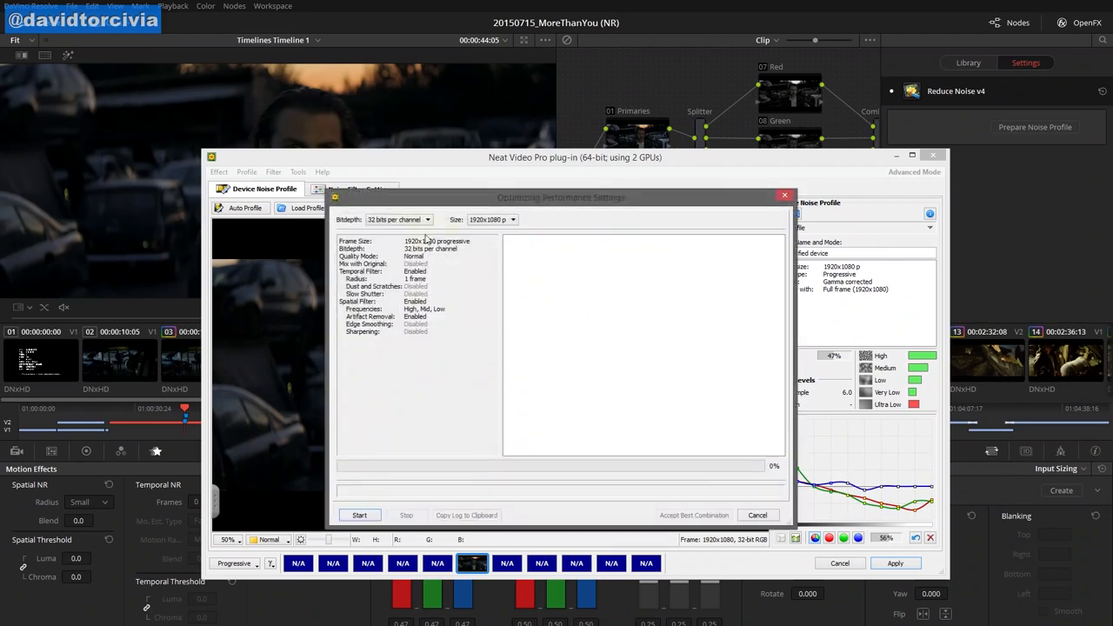
click(402, 219)
click(466, 247)
click(368, 517)
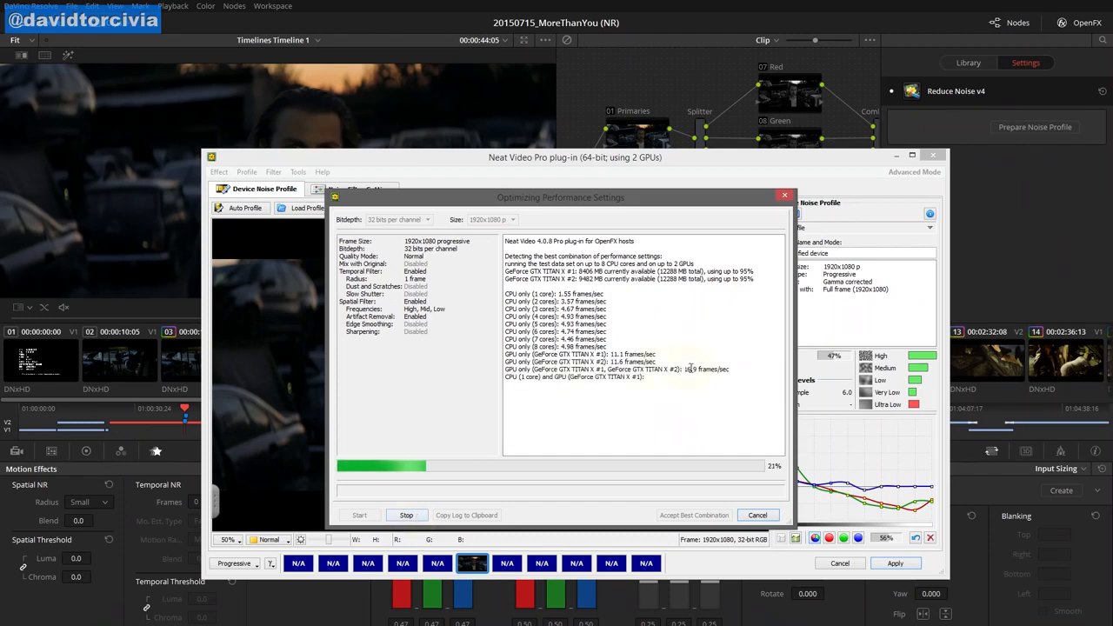
click(416, 518)
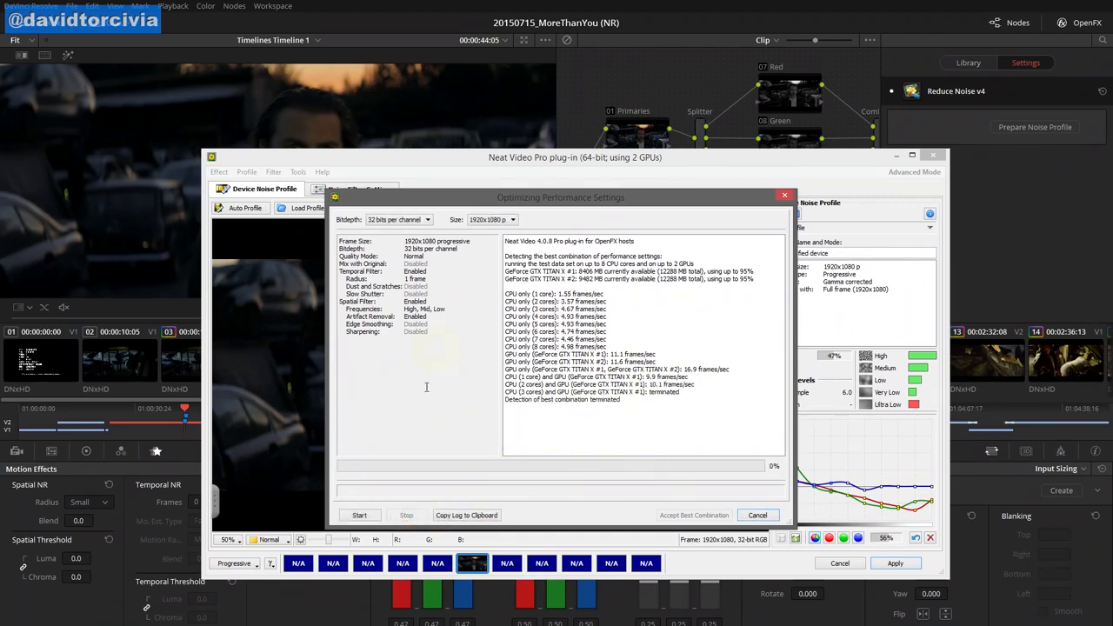
click(755, 516)
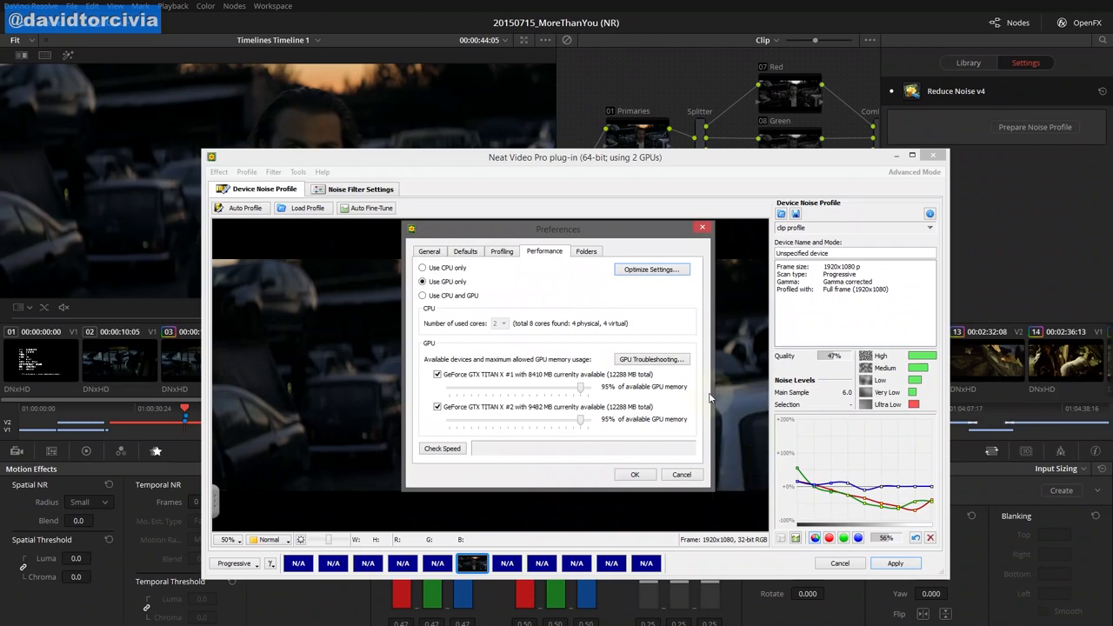
click(695, 474)
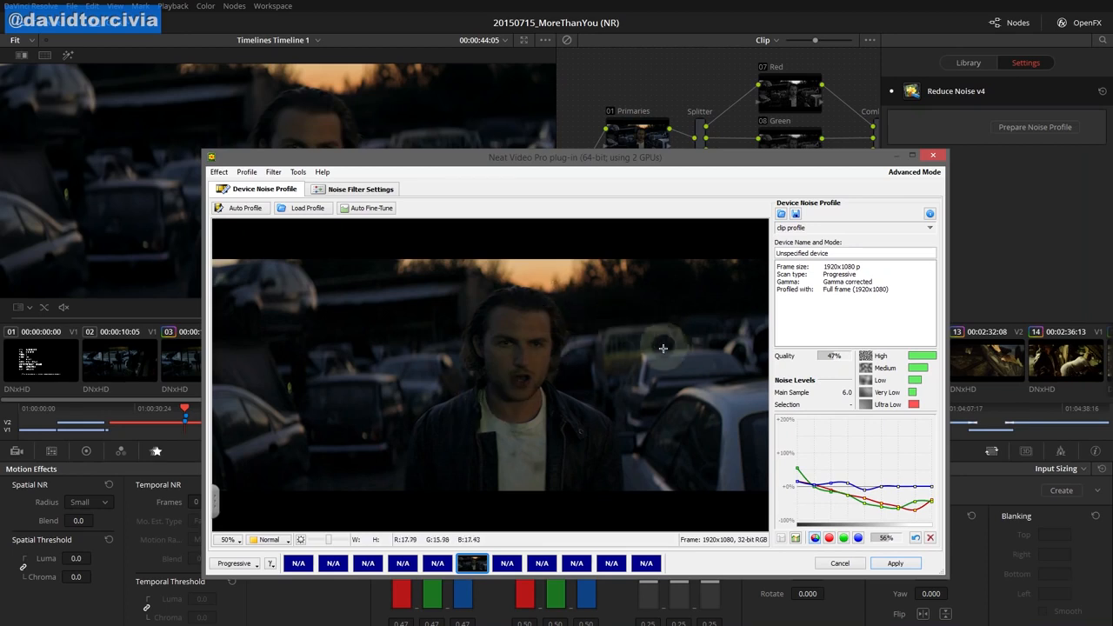
Try noise sample areas over the parked cars, the man's face and his jacket, then clear the selection
drag(627, 339, 708, 423)
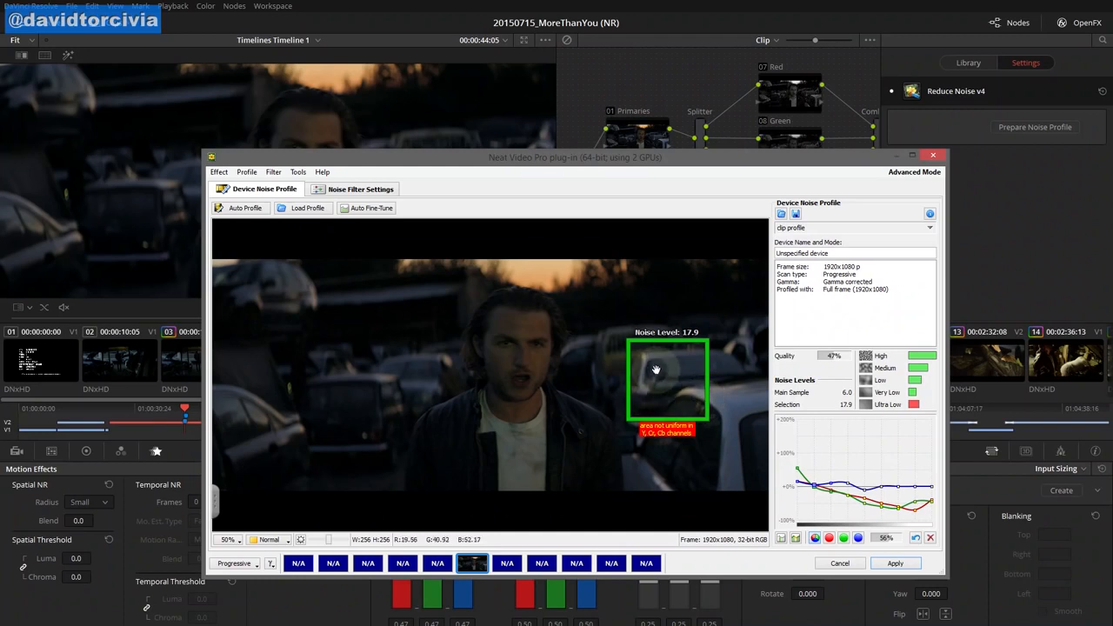
drag(513, 300, 598, 399)
drag(401, 356, 565, 447)
drag(526, 312, 659, 406)
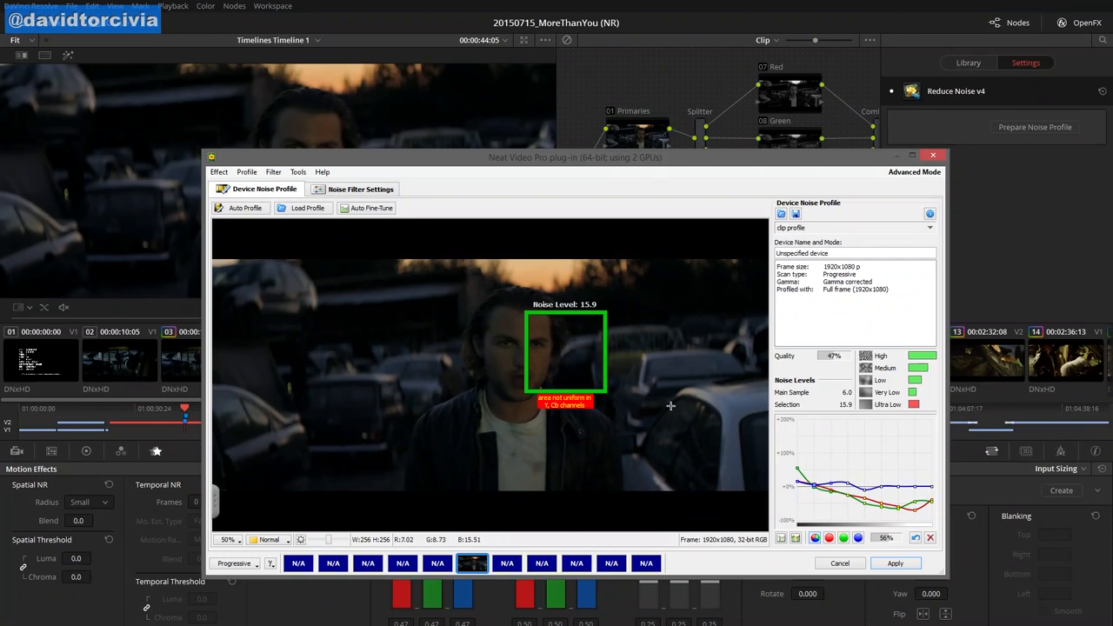
click(638, 357)
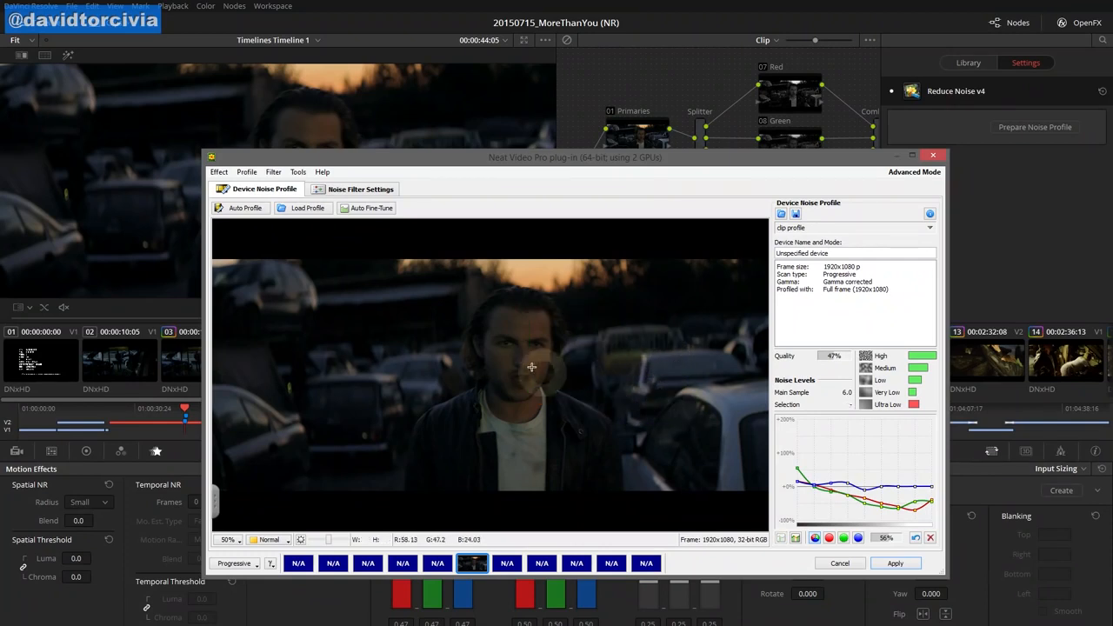
Try a noise sample area of about 82 by 62 pixels on the man's forehead
scroll(509, 355, up, 3)
drag(635, 265, 551, 223)
click(661, 330)
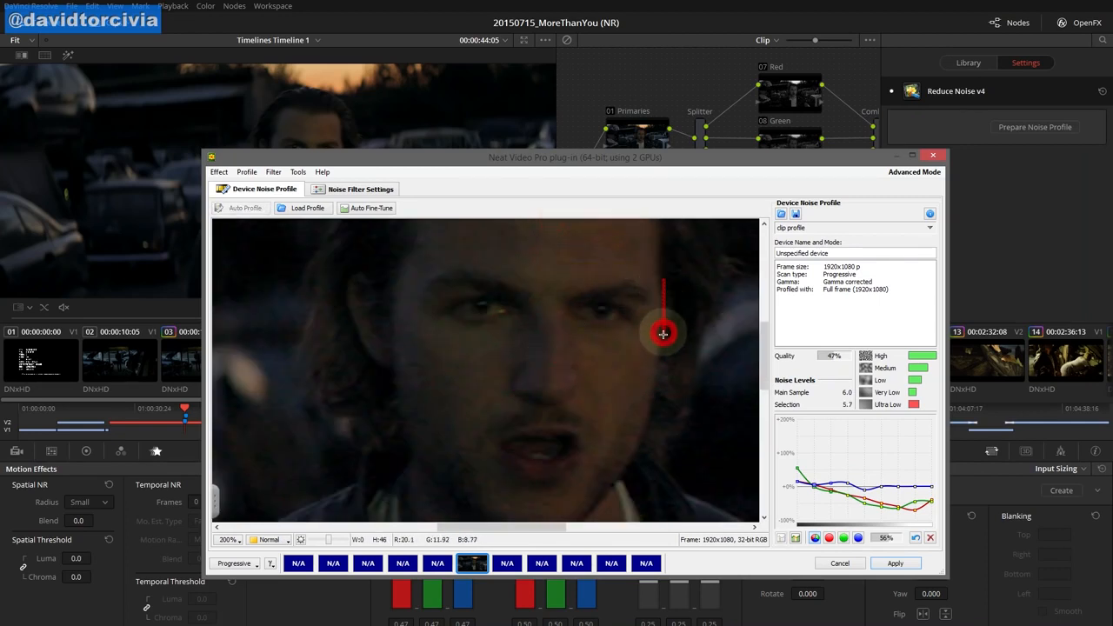
drag(648, 271, 557, 233)
drag(692, 275, 683, 325)
drag(613, 264, 613, 246)
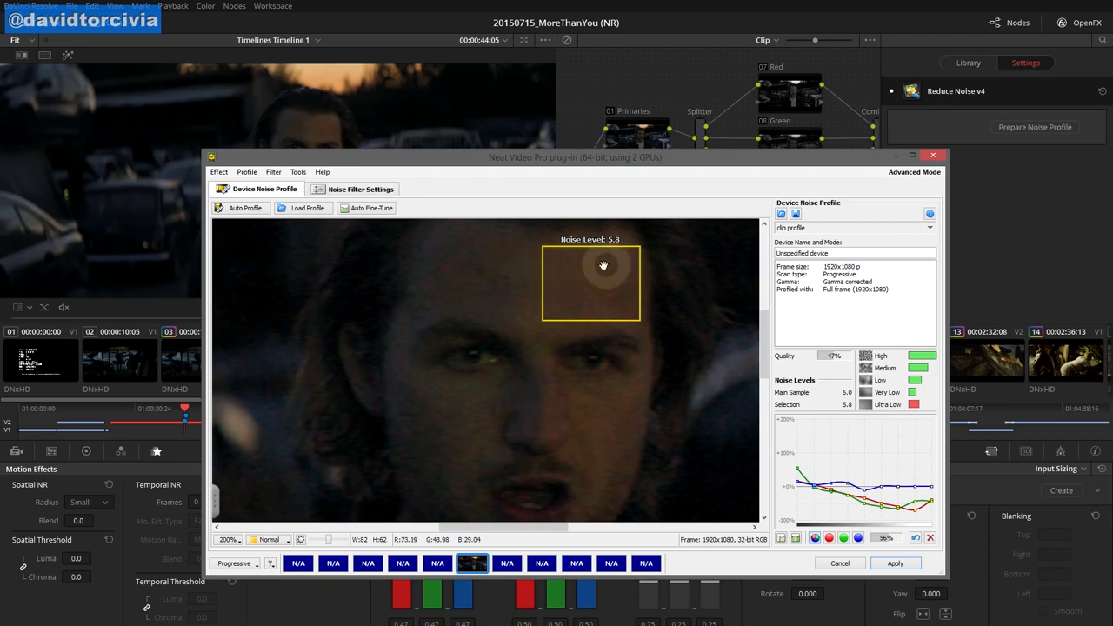
Select a noise sample area of about 94 by 95 pixels on the dark, even surface above the car at the frame's left edge
scroll(681, 367, down, 2)
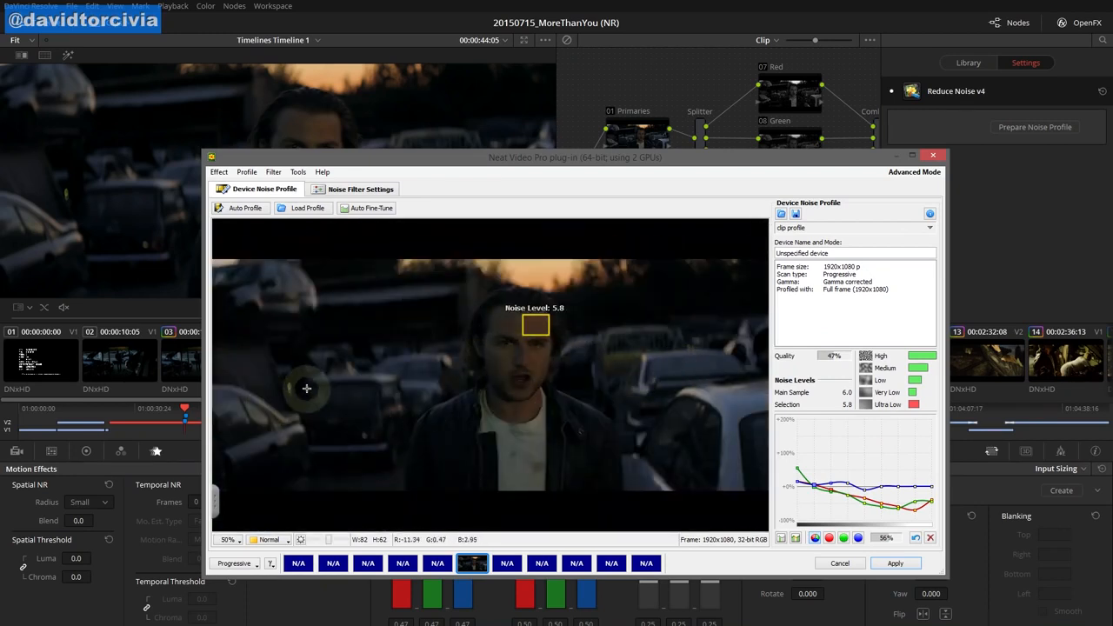
scroll(246, 370, up, 2)
drag(272, 516, 498, 230)
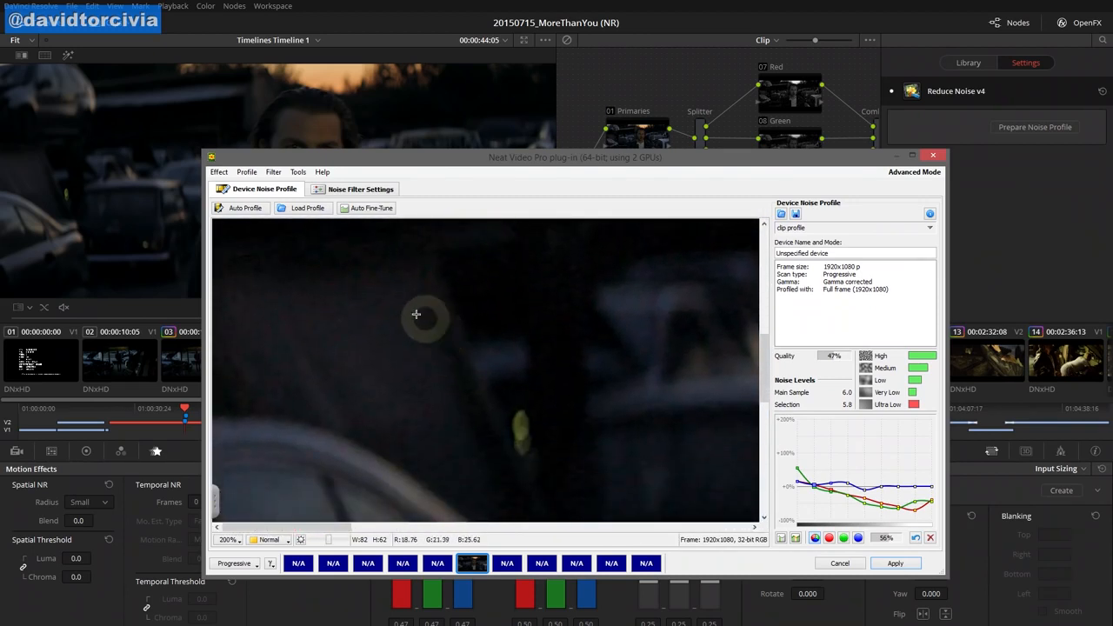
drag(311, 289, 437, 406)
drag(311, 405, 321, 404)
drag(439, 289, 433, 292)
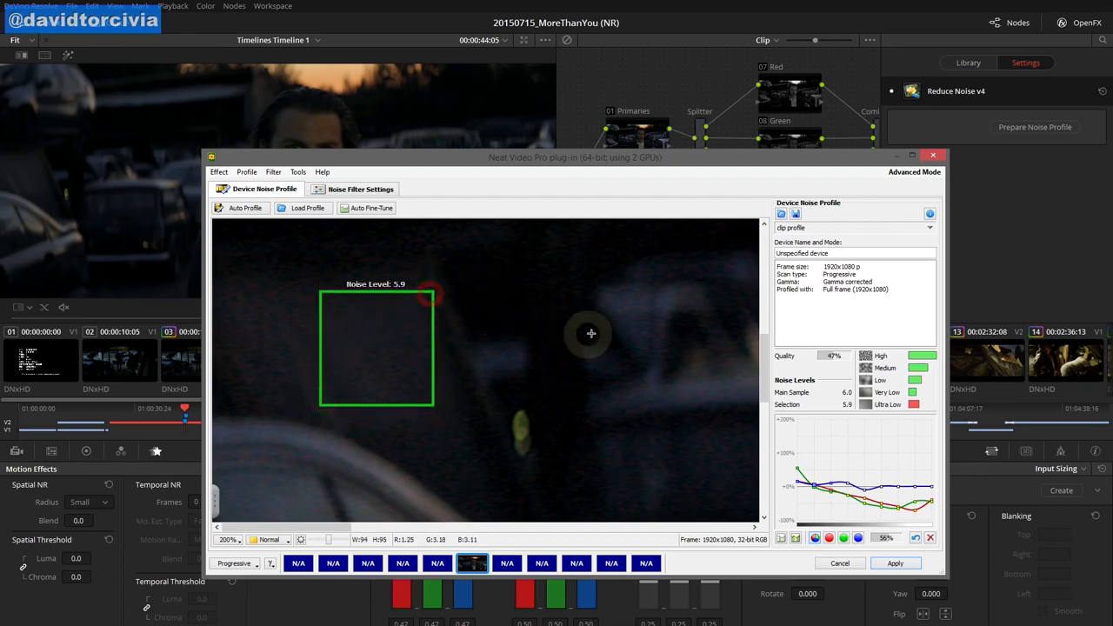
Build an automatic noise profile from the selected area despite its small size, and auto fine-tune it
click(238, 208)
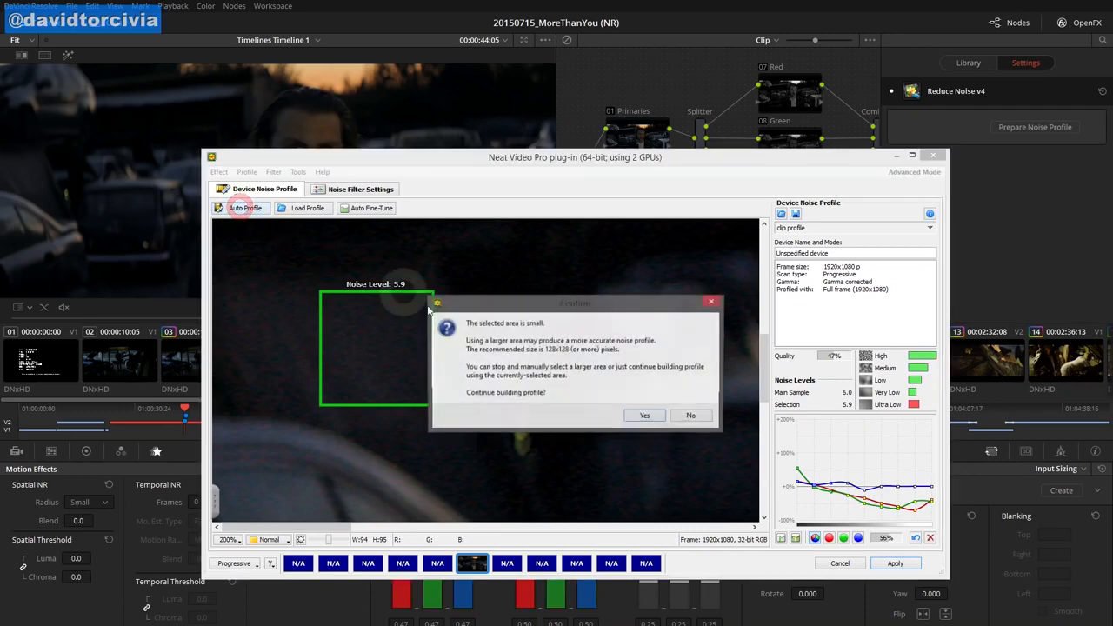
click(661, 415)
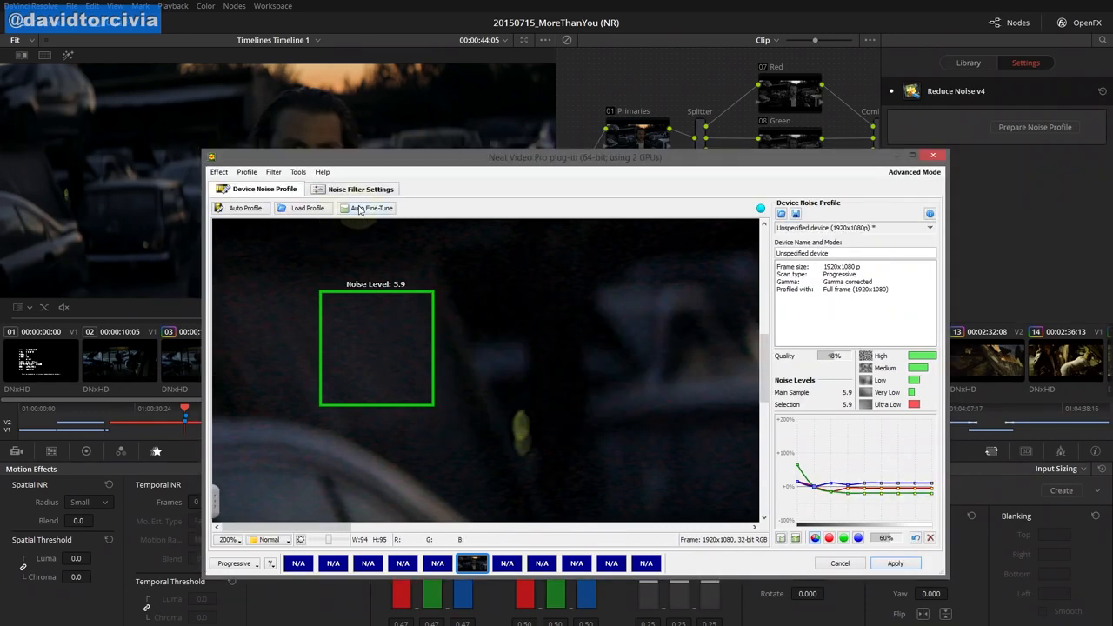
click(359, 209)
Preview the filtered frame in Noise Filter Settings, apply the noise reduction, and hide the OpenFX settings
click(360, 190)
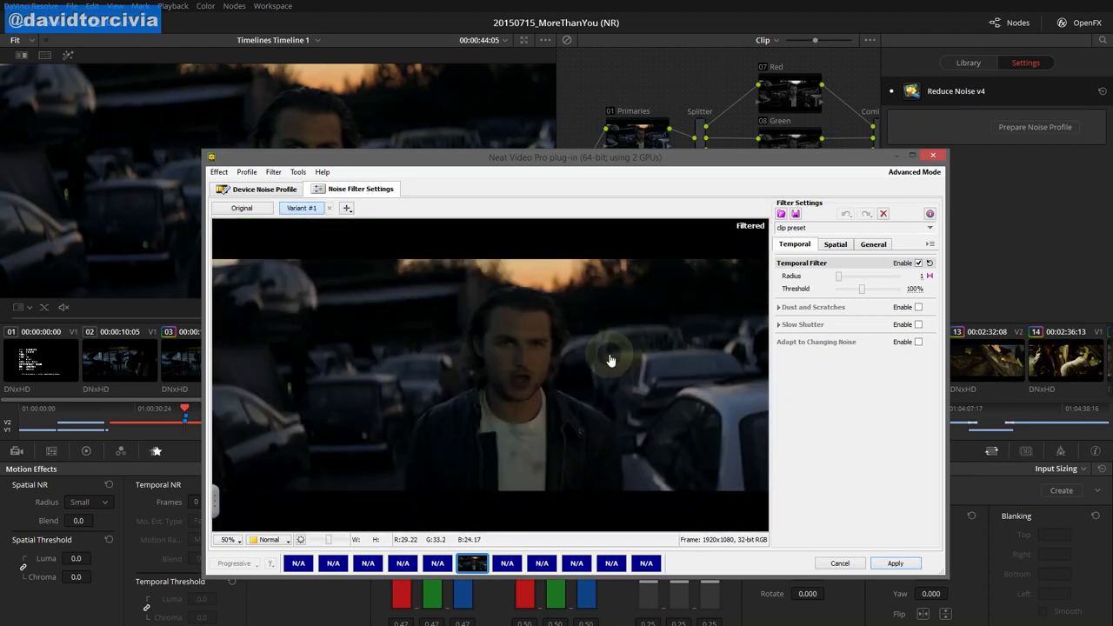
click(895, 564)
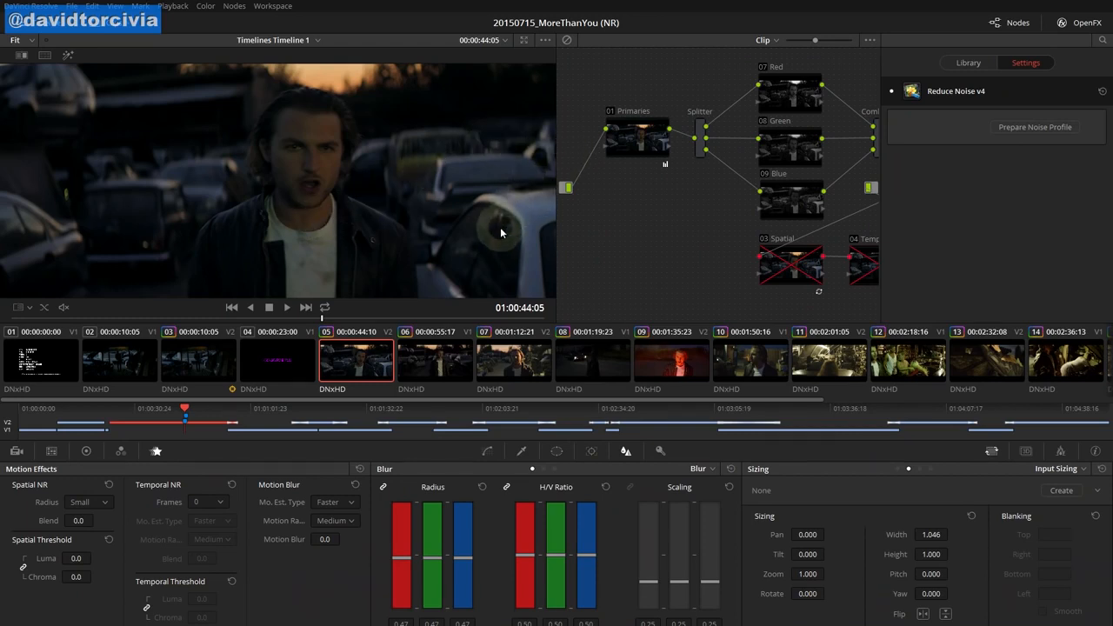
click(1082, 26)
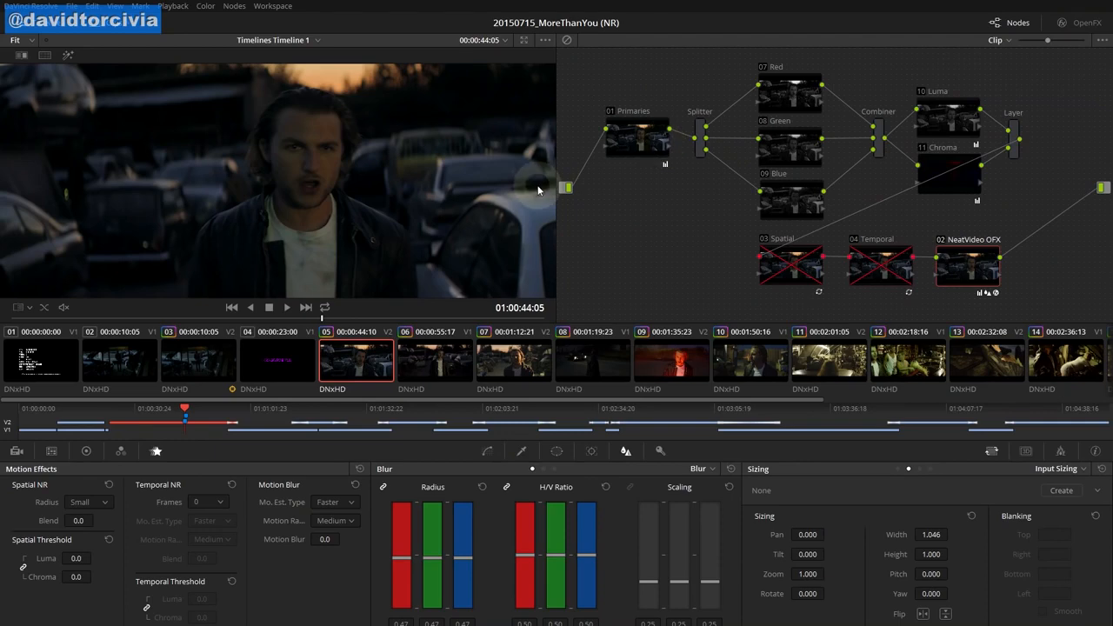
Compare the whole frame in the enlarged viewer with the NeatVideo OFX node off and on, then restore the normal layout
key(shift+f)
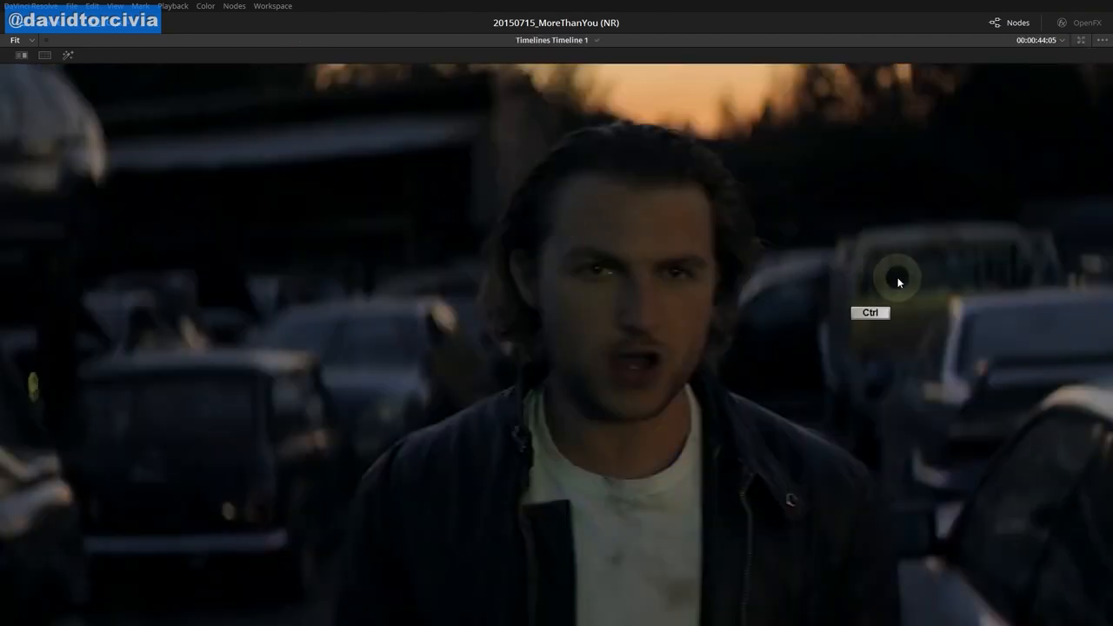
ctrl+click(733, 284)
click(792, 394)
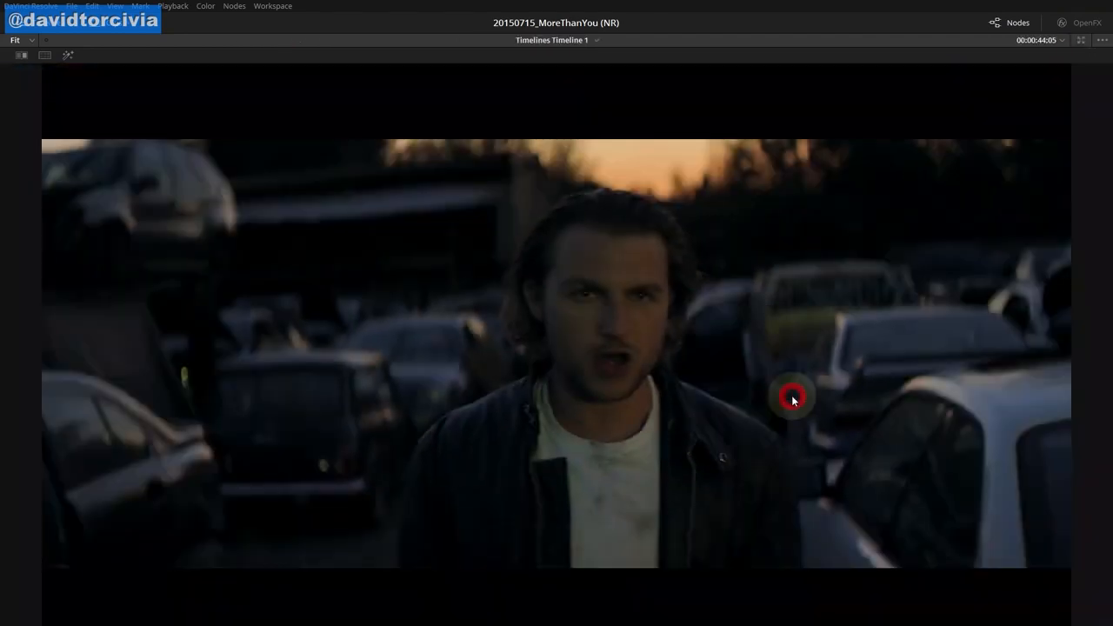
key(shift)
key(ctrl+d)
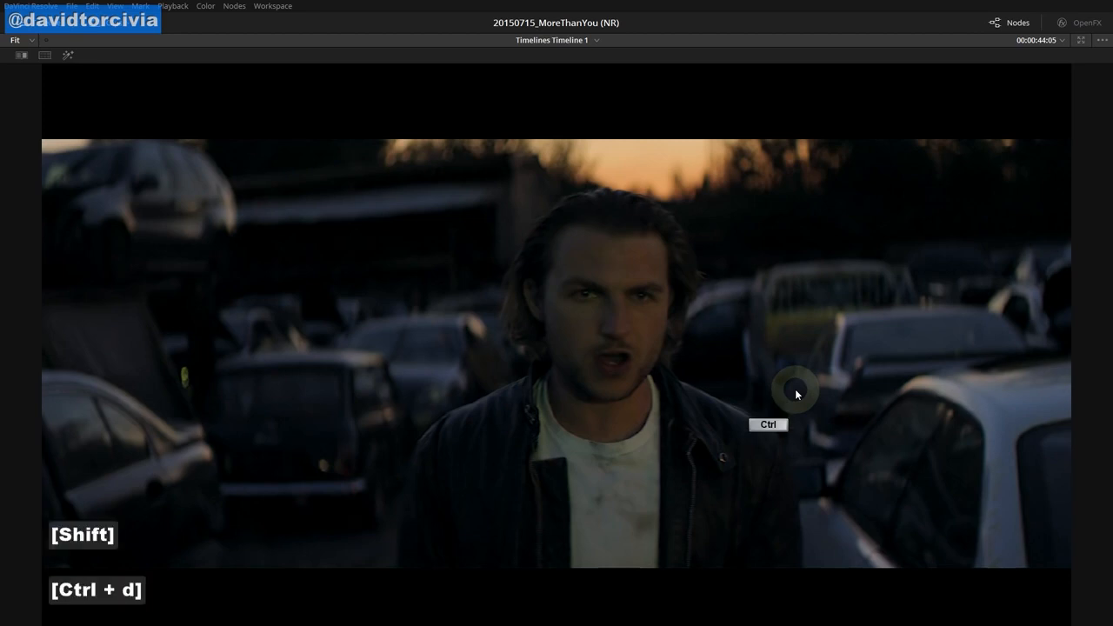
key(ctrl+d)
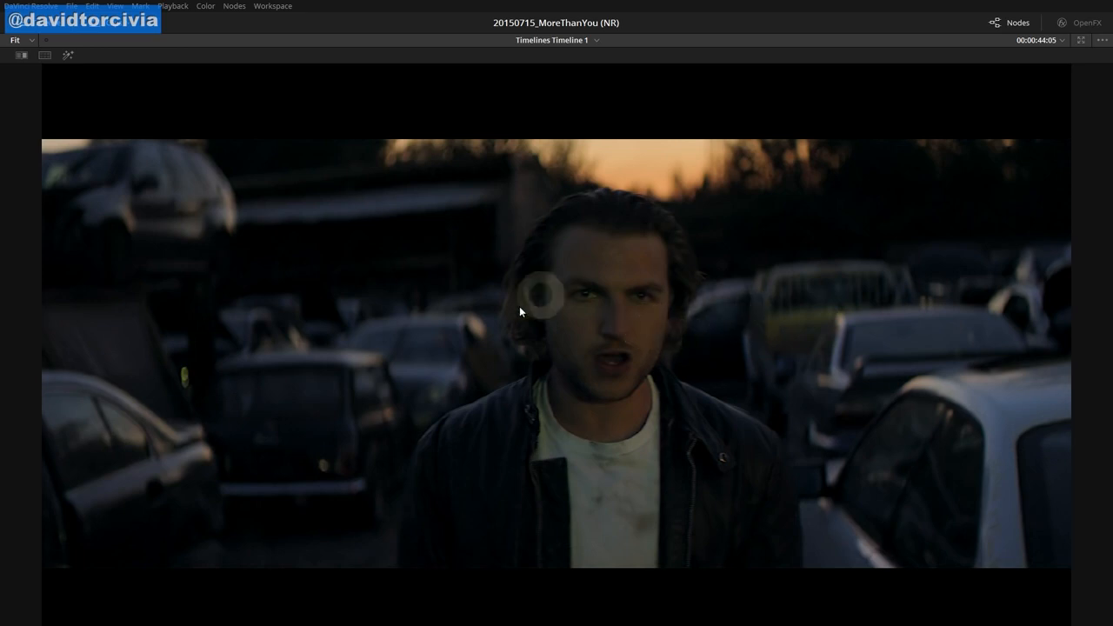
key(shift+f)
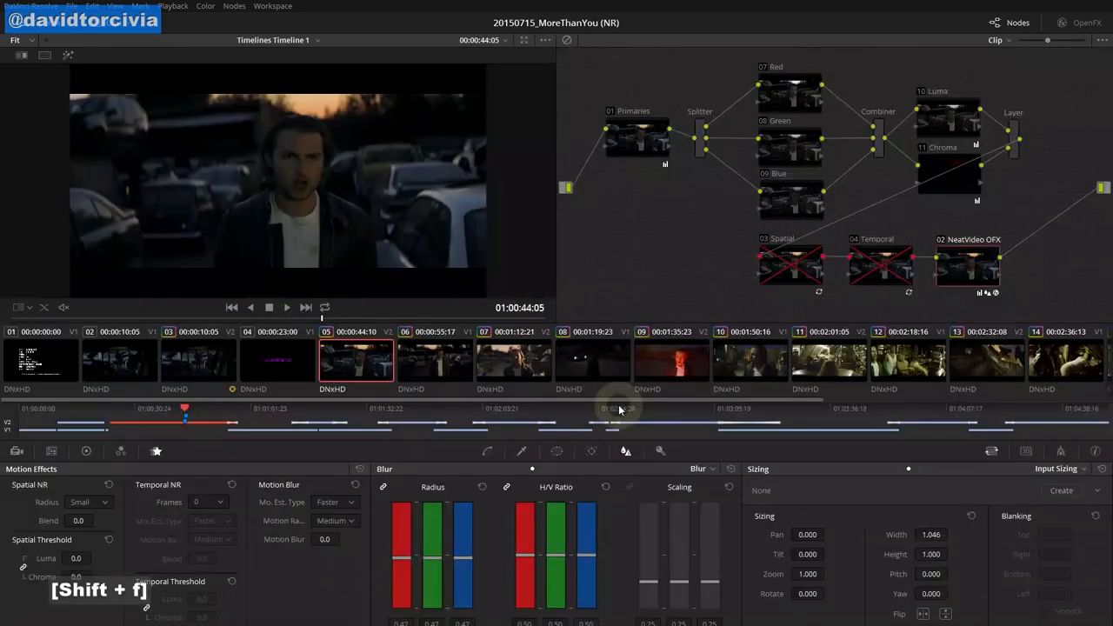
Switch the node graph to the Timeline level and review its node's FilmConvert Pro 2.0 OpenFX settings
click(997, 40)
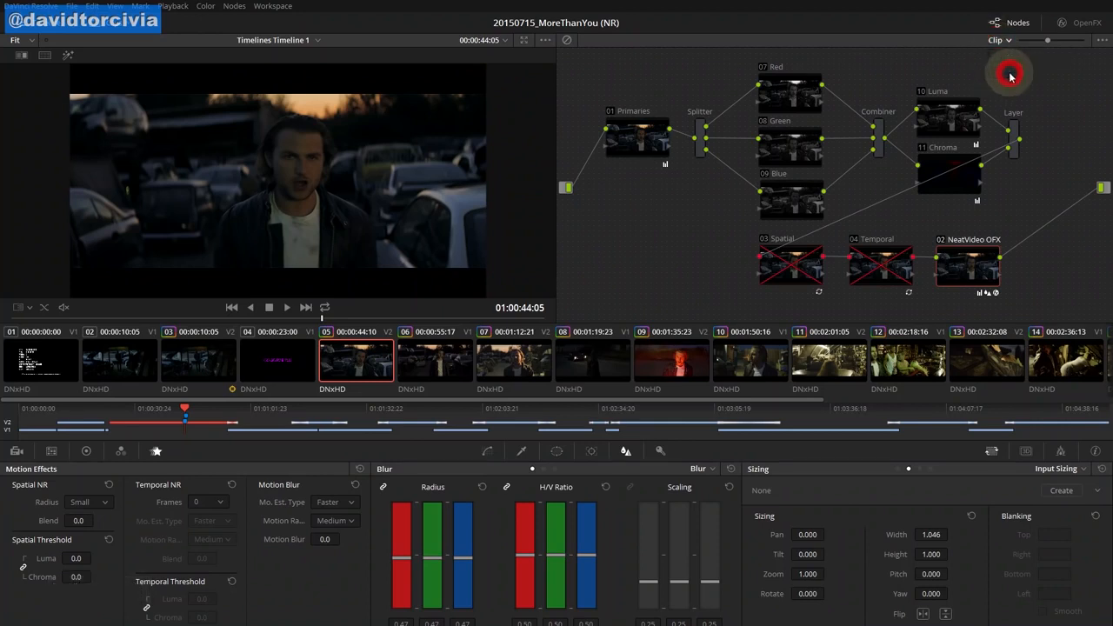
click(1006, 70)
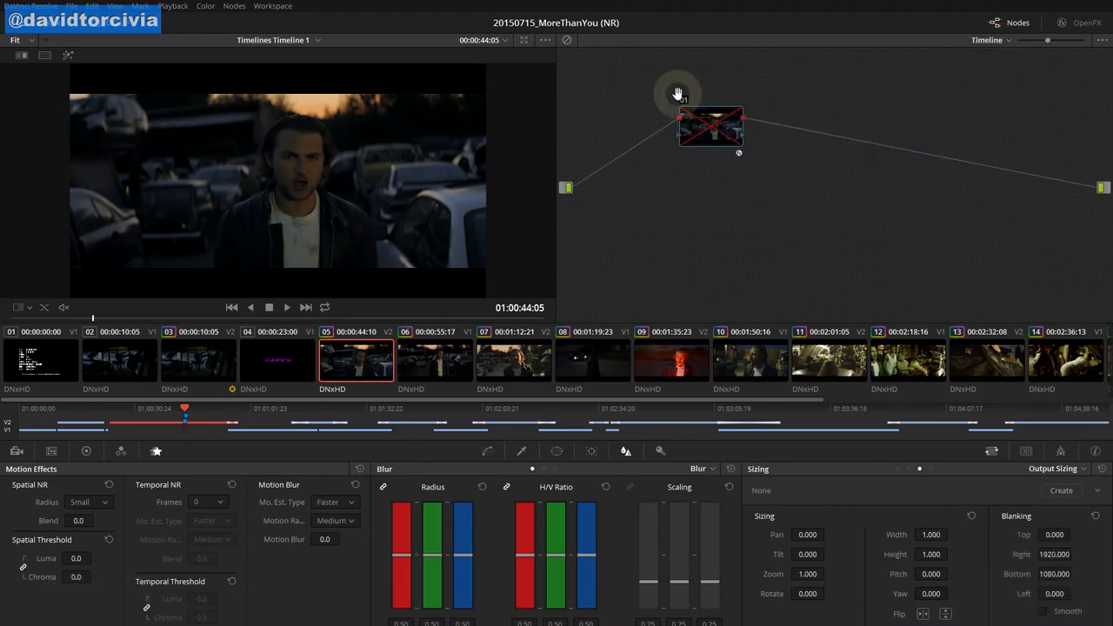
click(1085, 22)
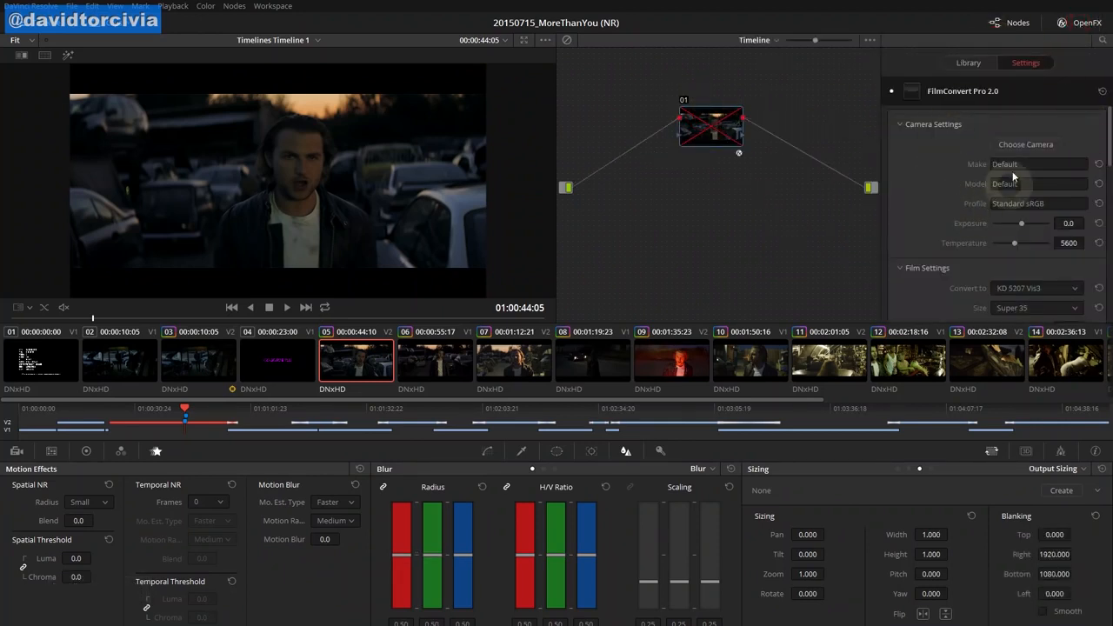
mouse_move(1107, 122)
mouse_down()
mouse_move(1106, 164)
mouse_move(1102, 118)
mouse_up()
click(1078, 23)
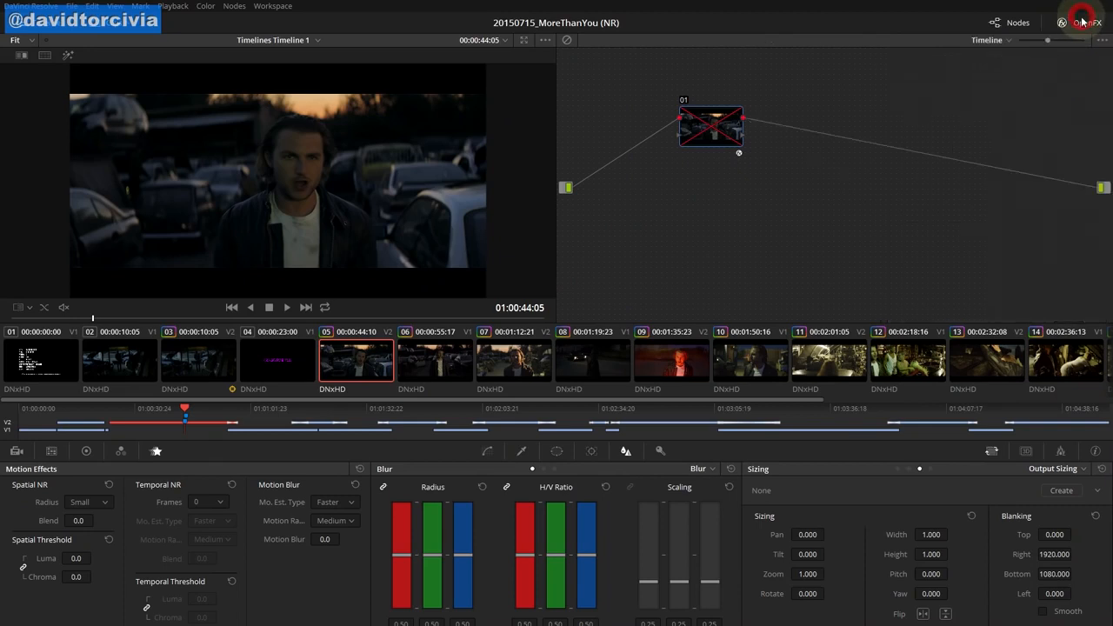
Enable the FilmConvert timeline node and compare the frame in the enlarged viewer with all grades bypassed and restored
click(683, 102)
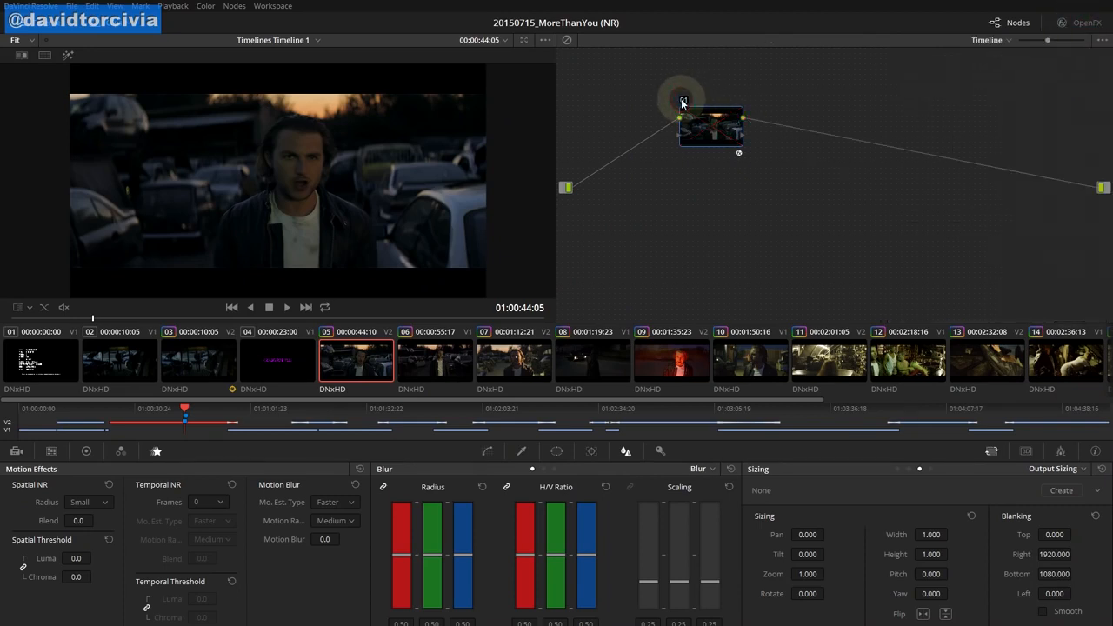
key(shift+f)
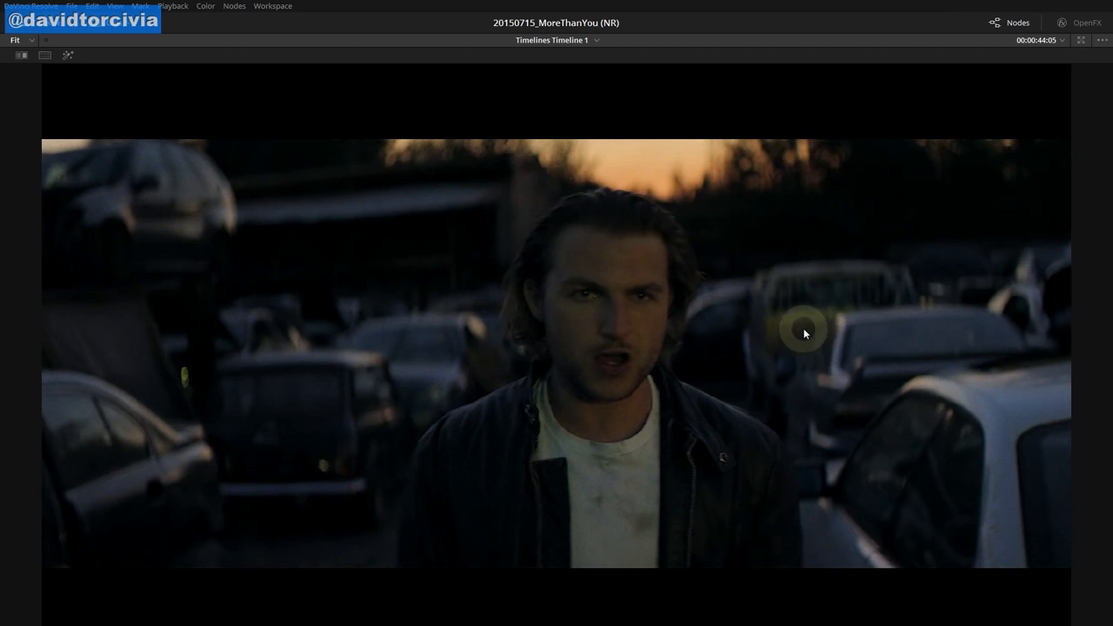
key(shift+d)
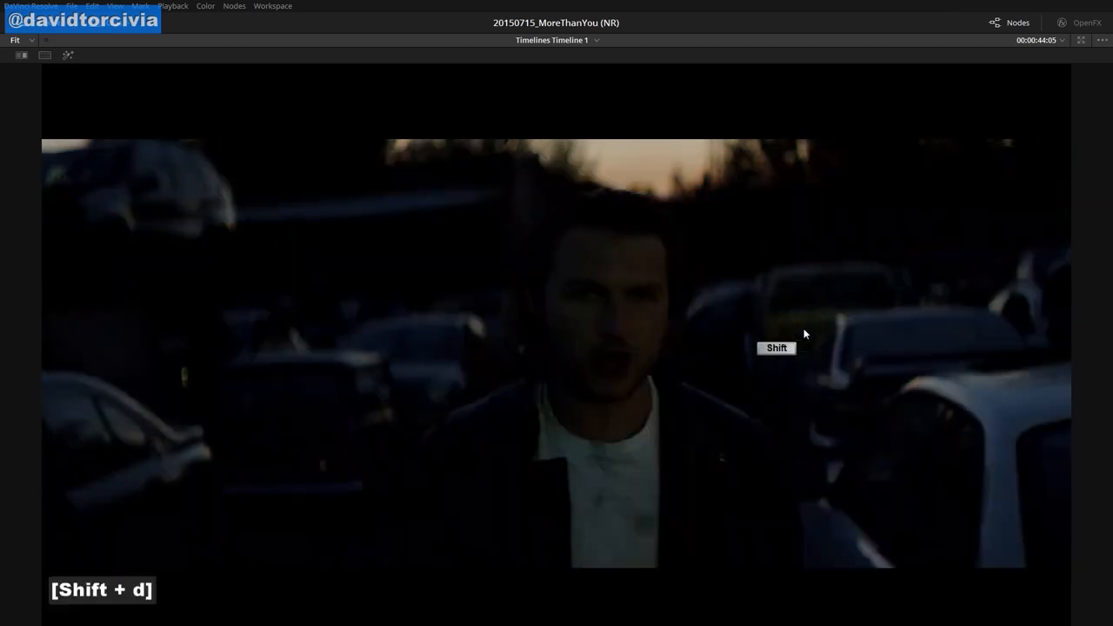
key(shift+d)
Disable the timeline-level FilmConvert node and return the node graph to the Clip level
click(1009, 73)
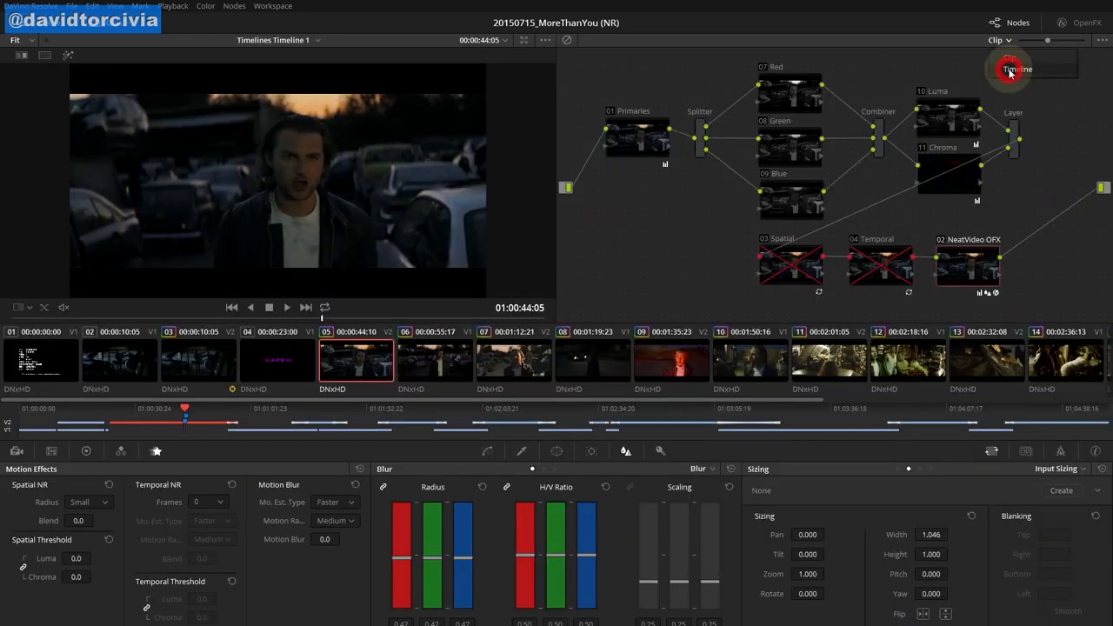
click(683, 98)
click(995, 43)
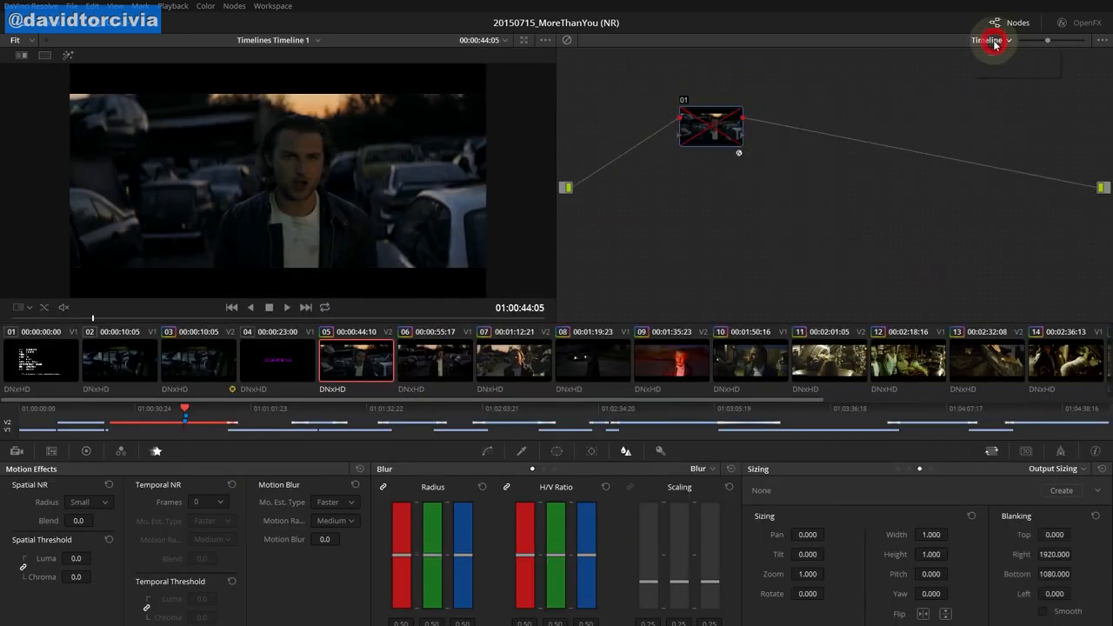
click(996, 60)
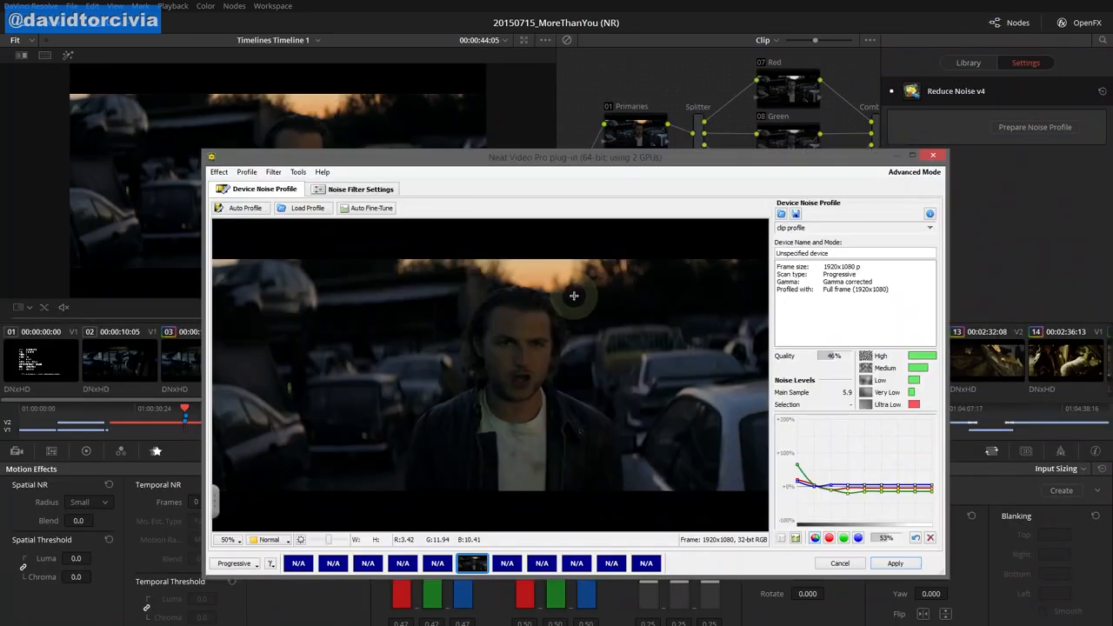
Review the Temporal, Spatial and General filter options in Neat Video's Noise Filter Settings
click(378, 188)
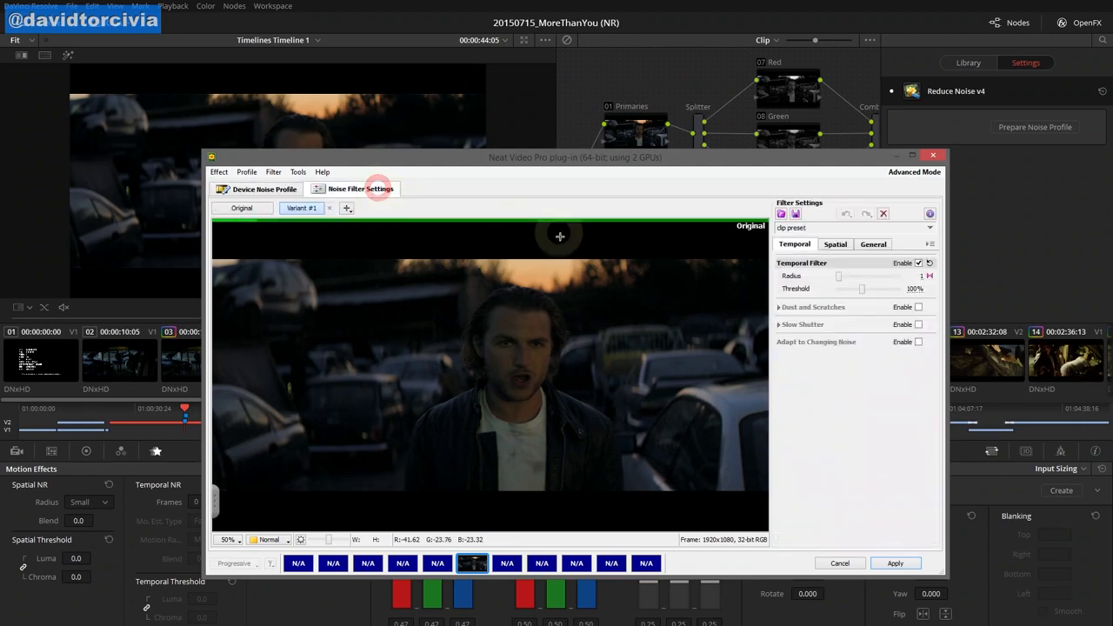
click(836, 244)
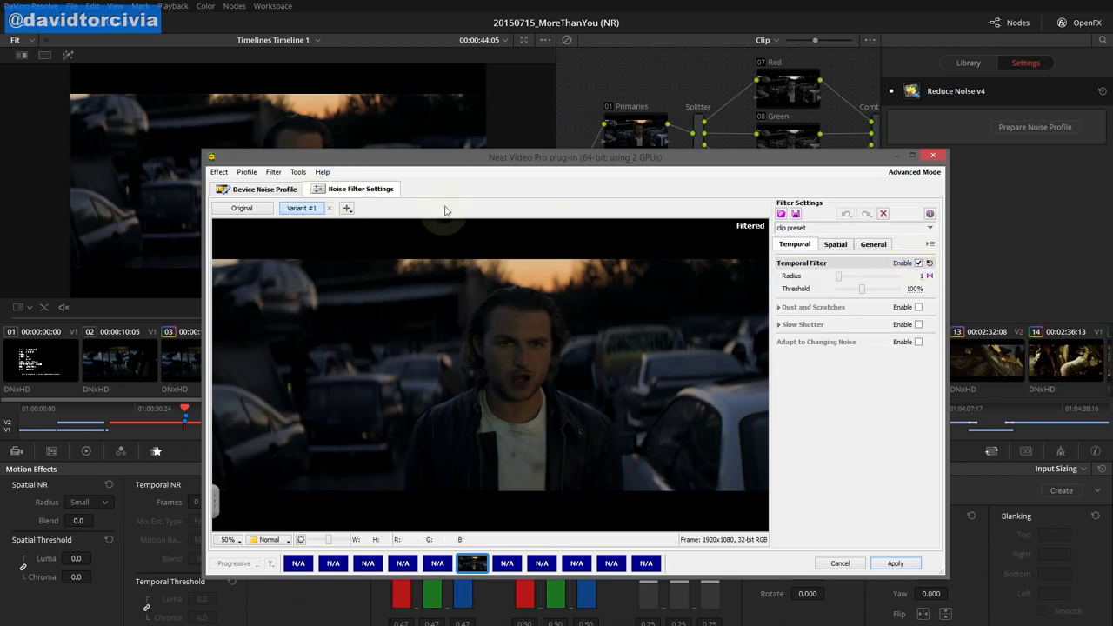
click(778, 307)
click(778, 307)
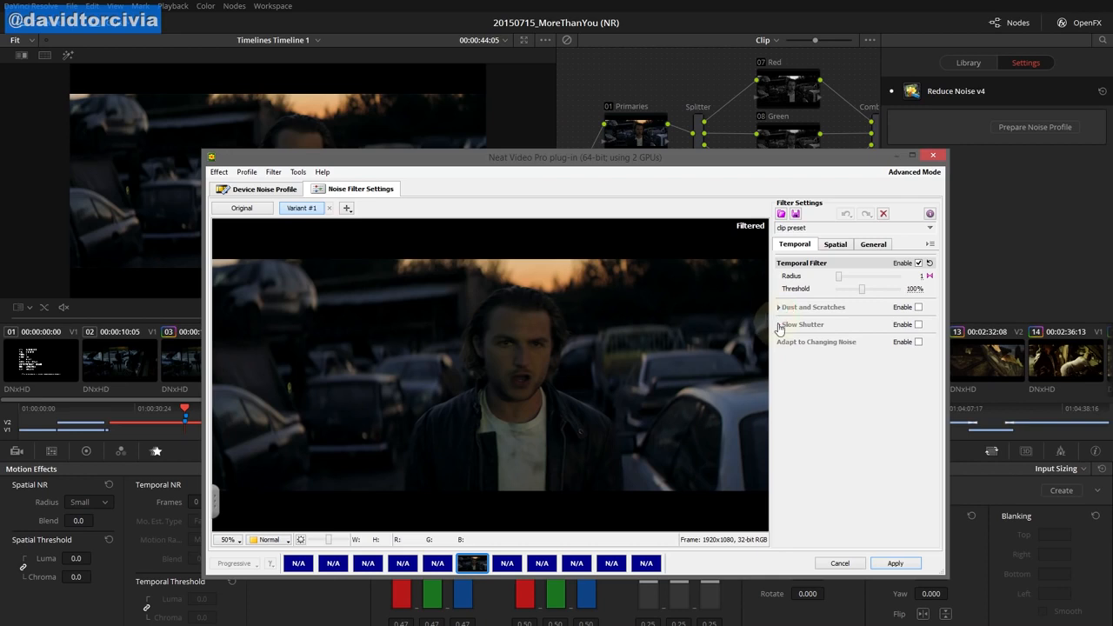
click(836, 244)
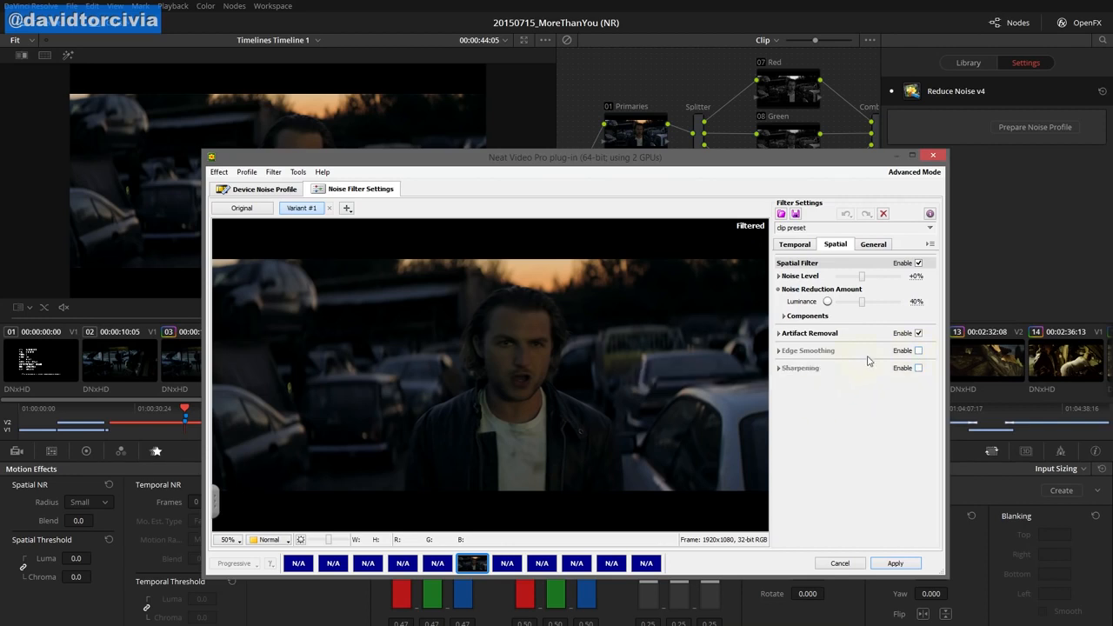
click(873, 245)
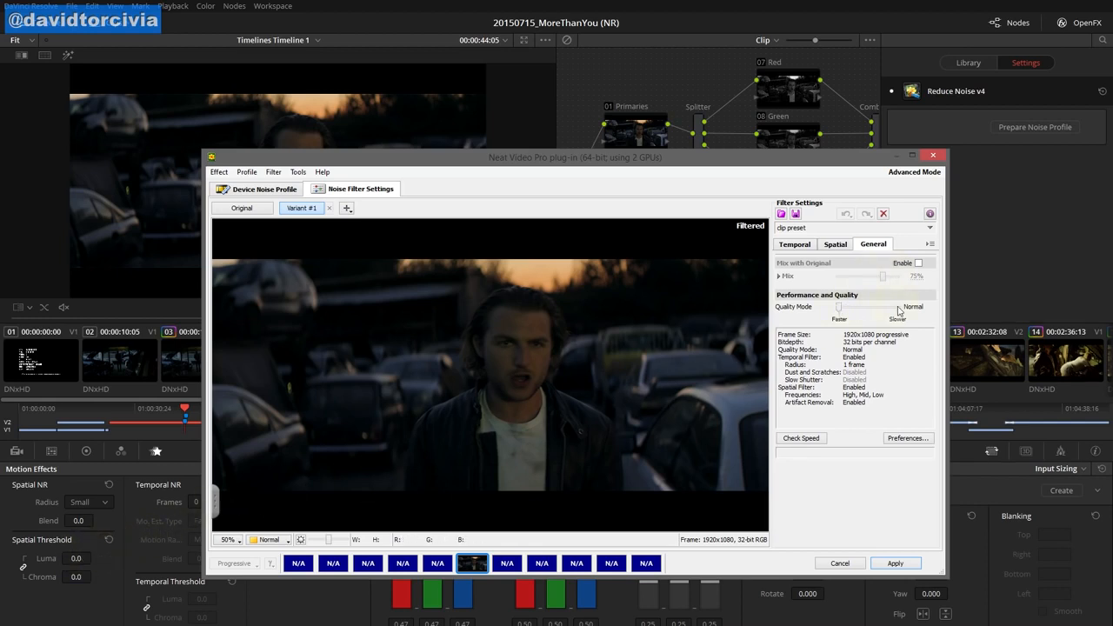
click(794, 244)
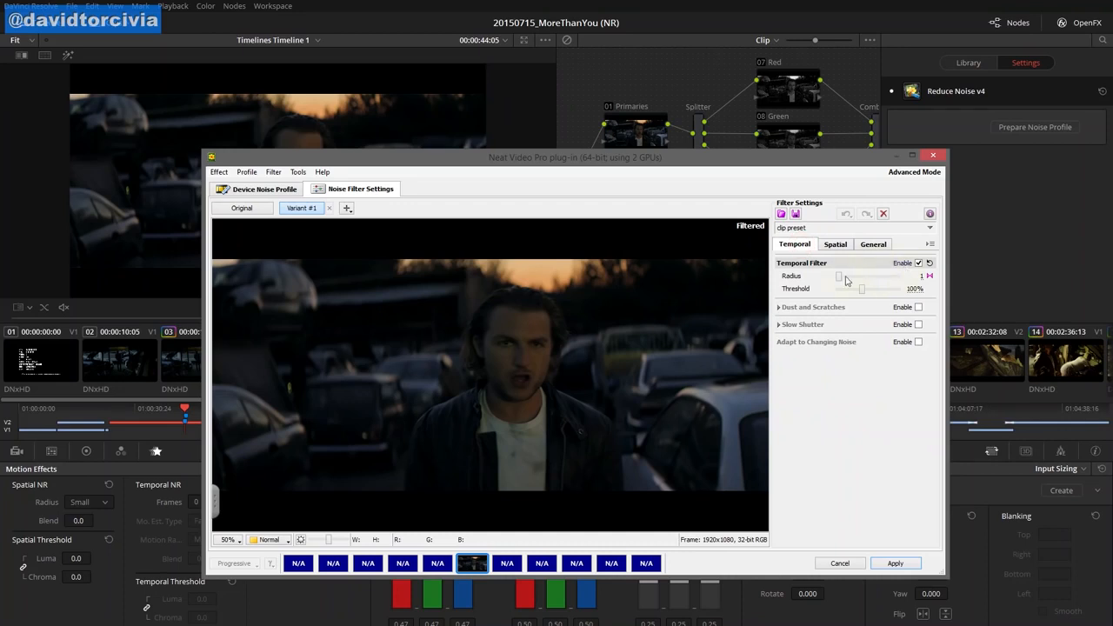
Try a larger Temporal Filter radius, set it back to 1, and recheck the device noise profile
click(871, 278)
mouse_move(872, 278)
mouse_down()
mouse_move(905, 280)
mouse_move(825, 277)
mouse_up()
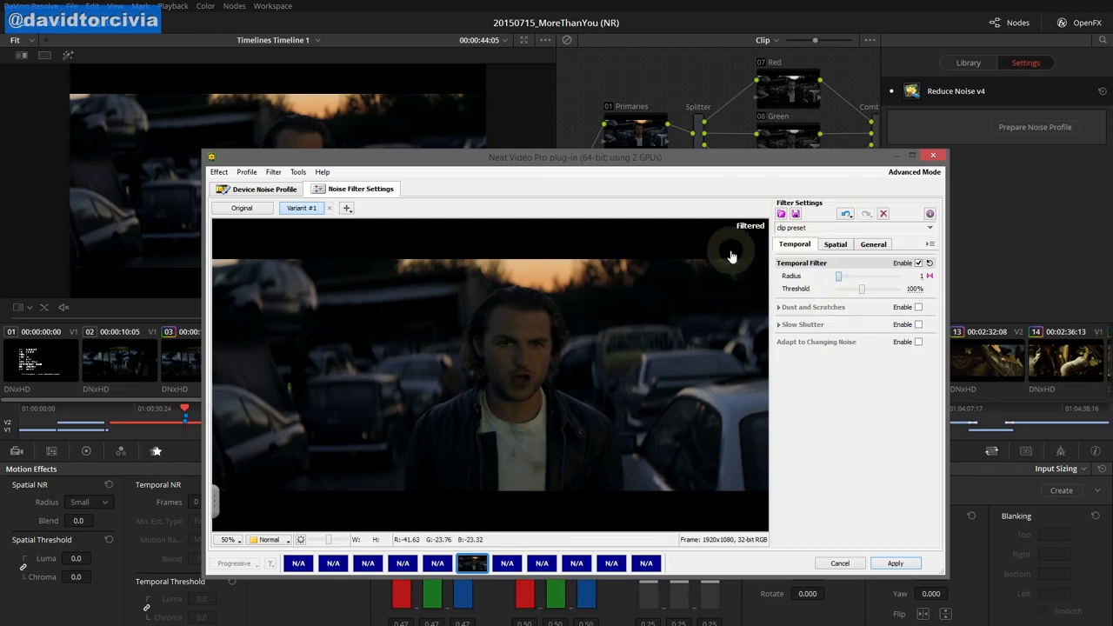
click(264, 188)
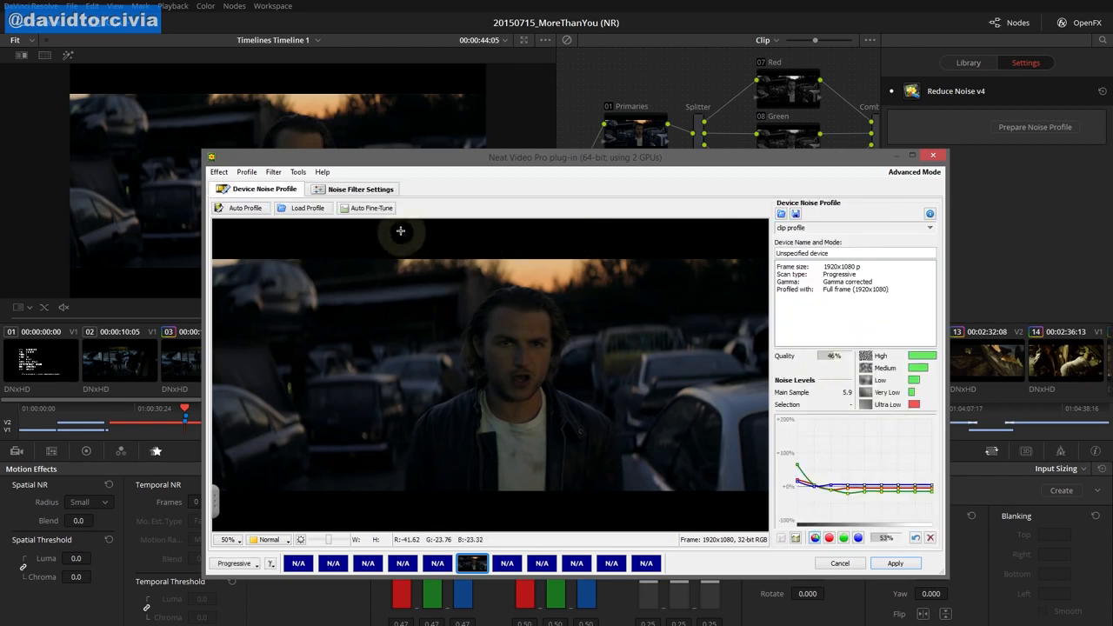
click(366, 190)
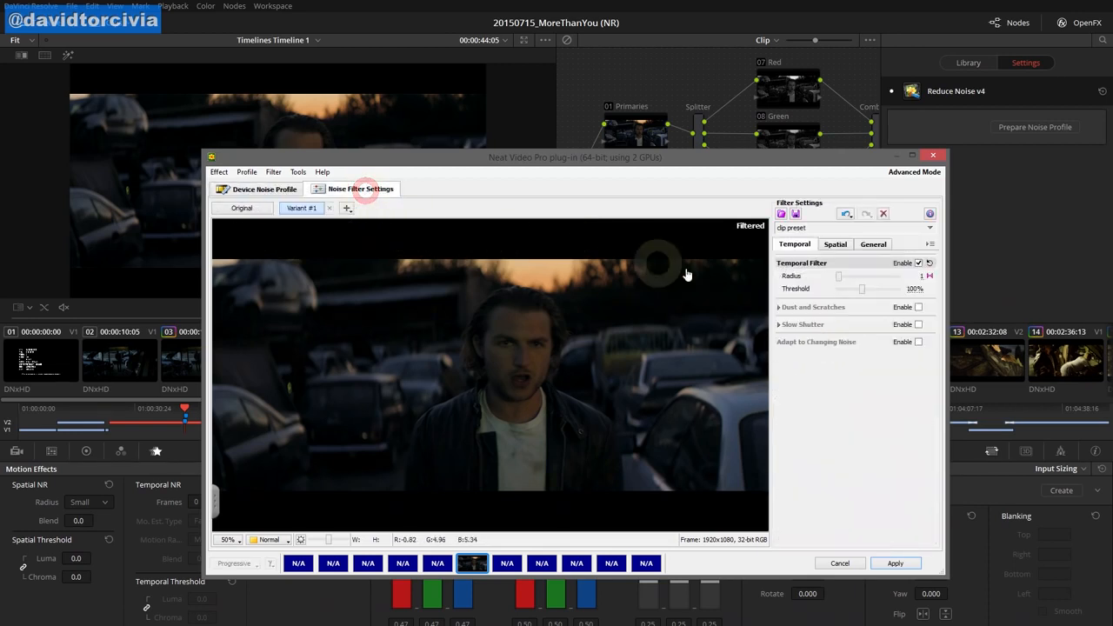
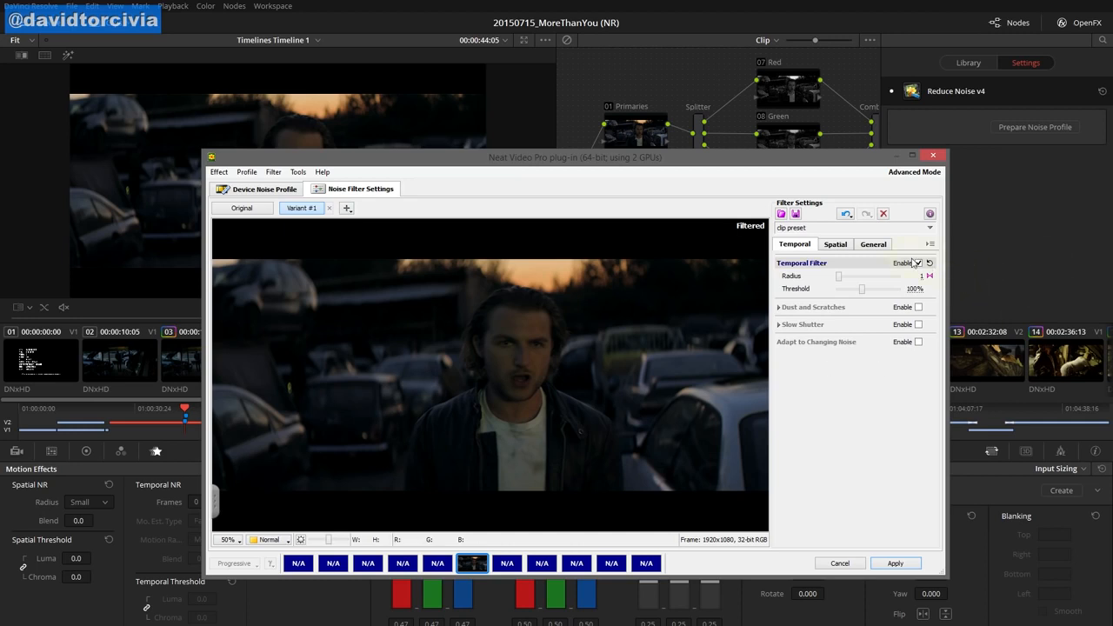
Turn off the Temporal Filter to consider spatial-only filtering, then re-enable it and close the Neat Video window
click(918, 263)
click(836, 244)
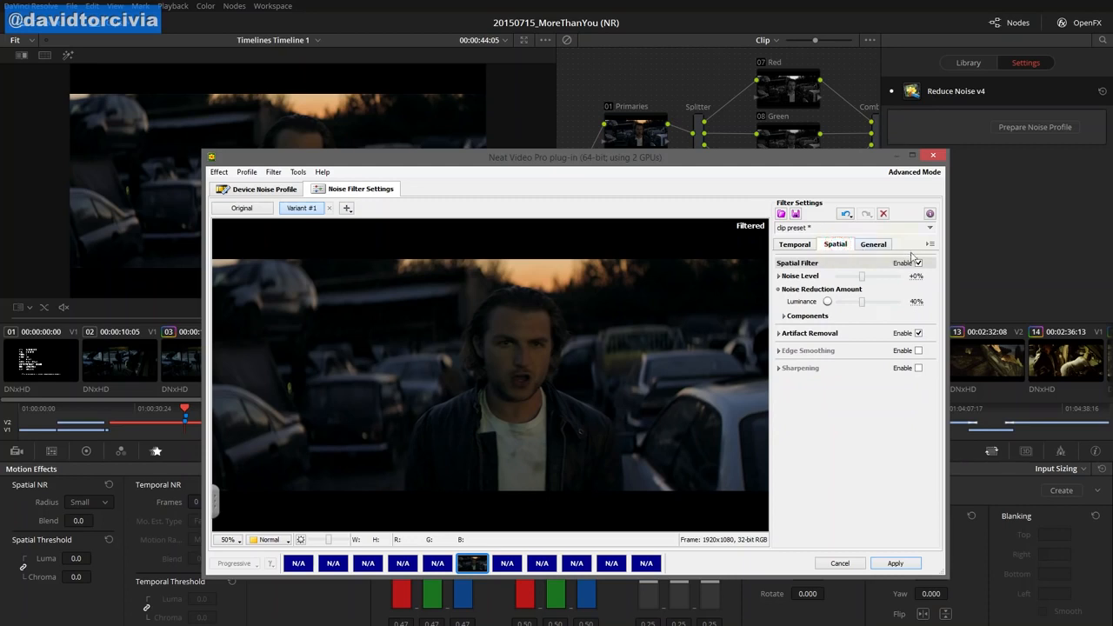
click(802, 246)
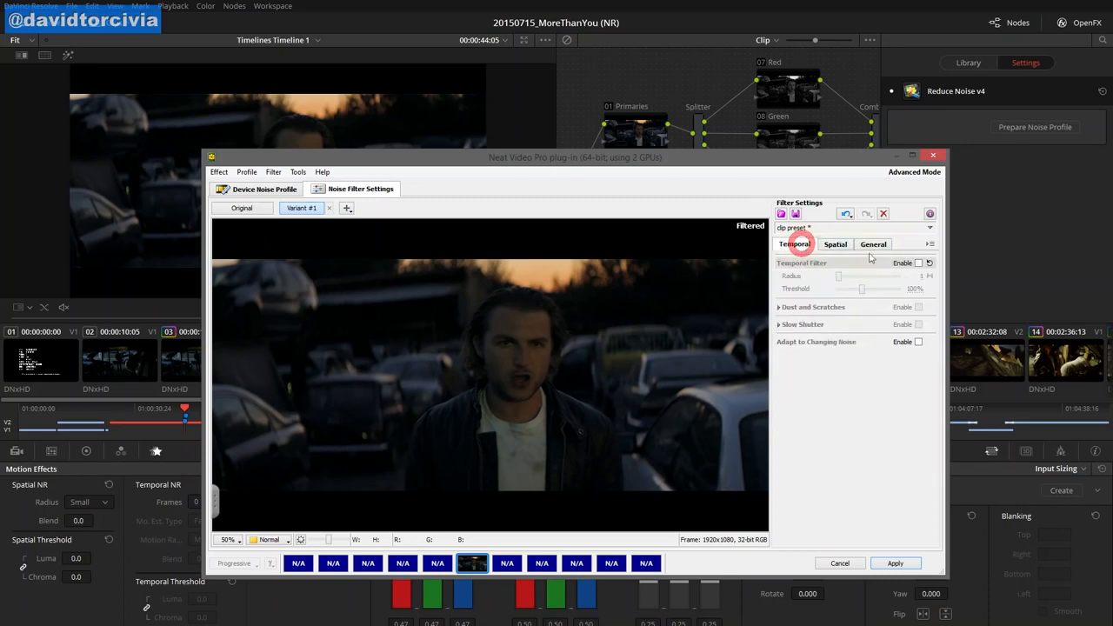
click(918, 263)
key(Return)
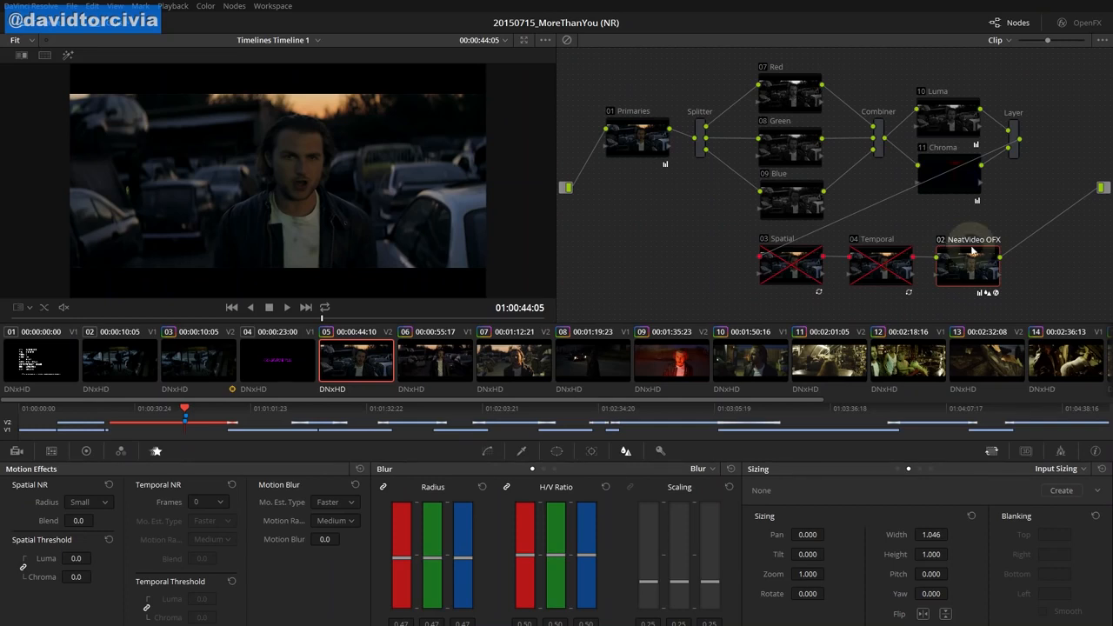
Examine the denoised face up close in the viewer, then fit the whole frame again
mouse_move(956, 244)
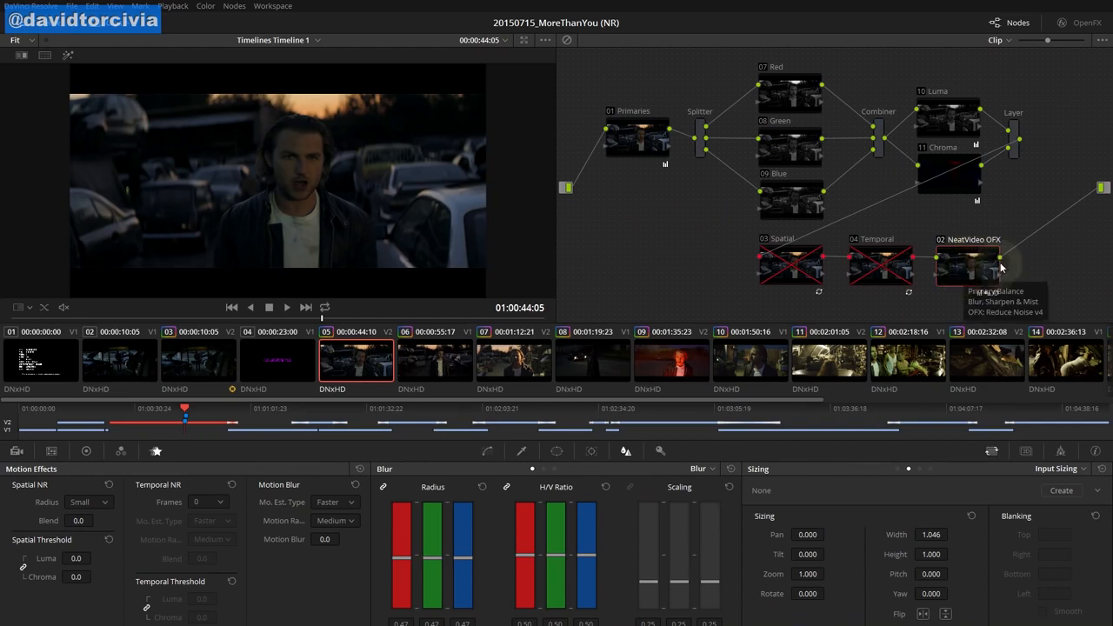
scroll(308, 169, up, 4)
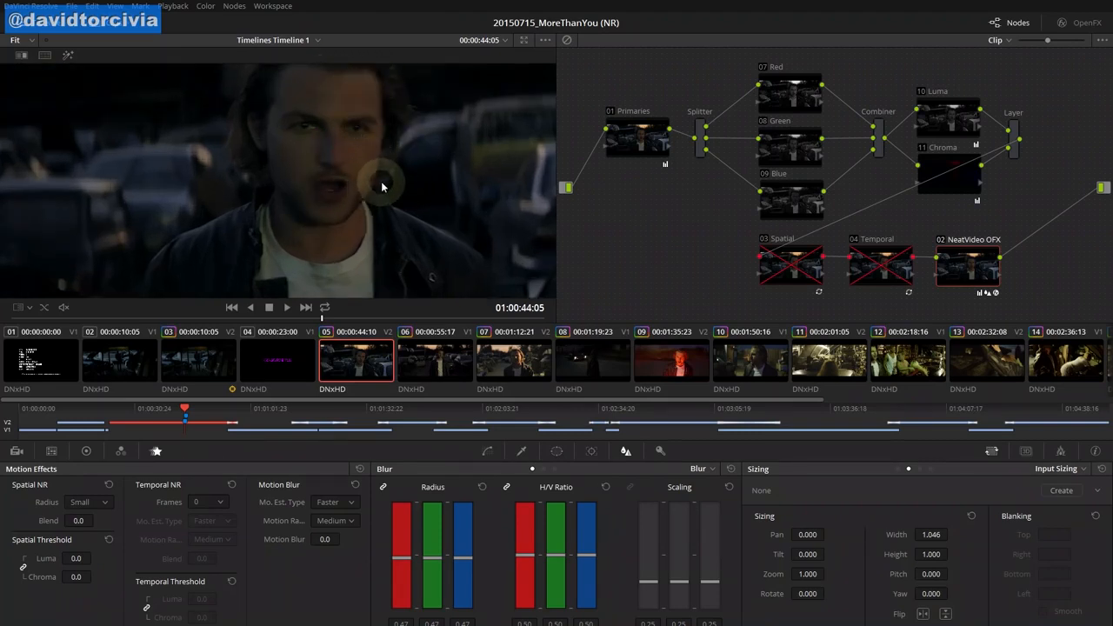
right_click(443, 193)
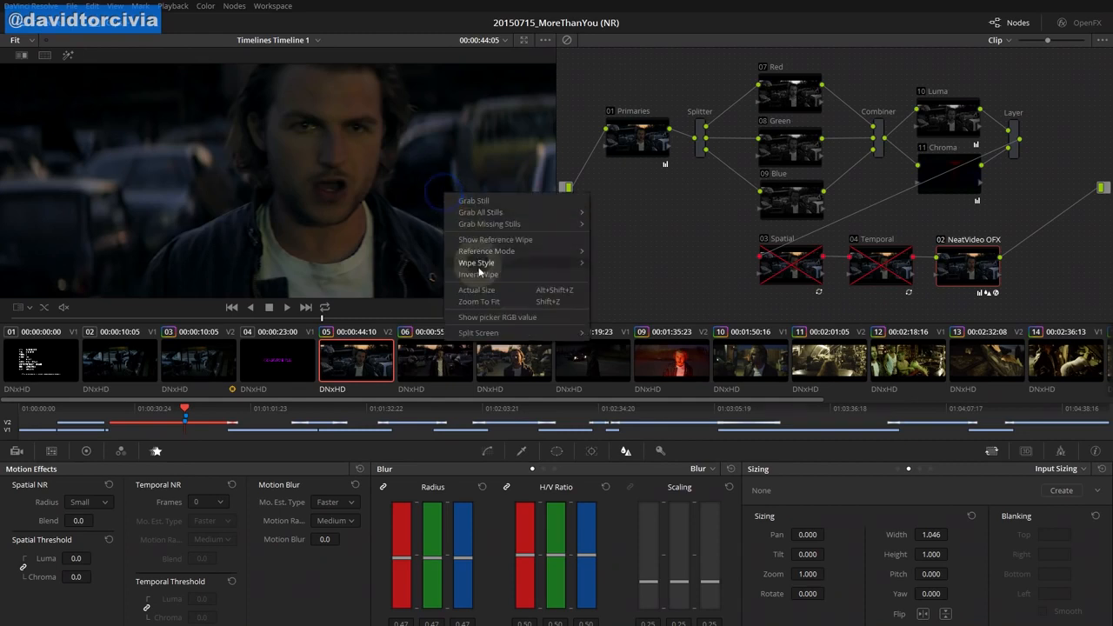
click(479, 302)
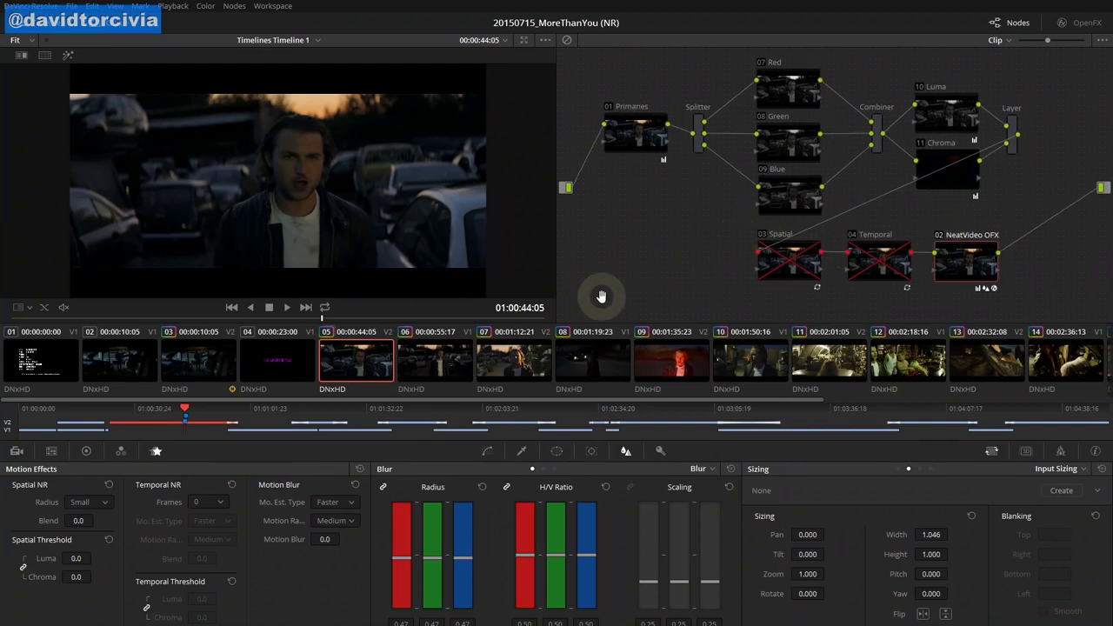
Load local Version 2 of the grade on clip 05
click(369, 368)
right_click(369, 368)
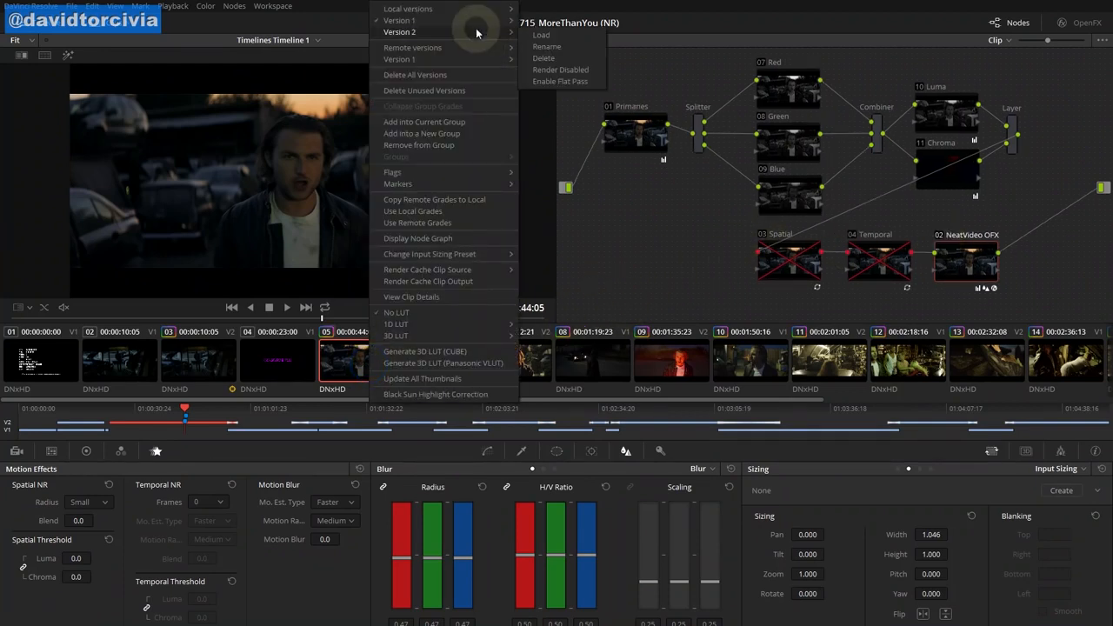
click(539, 40)
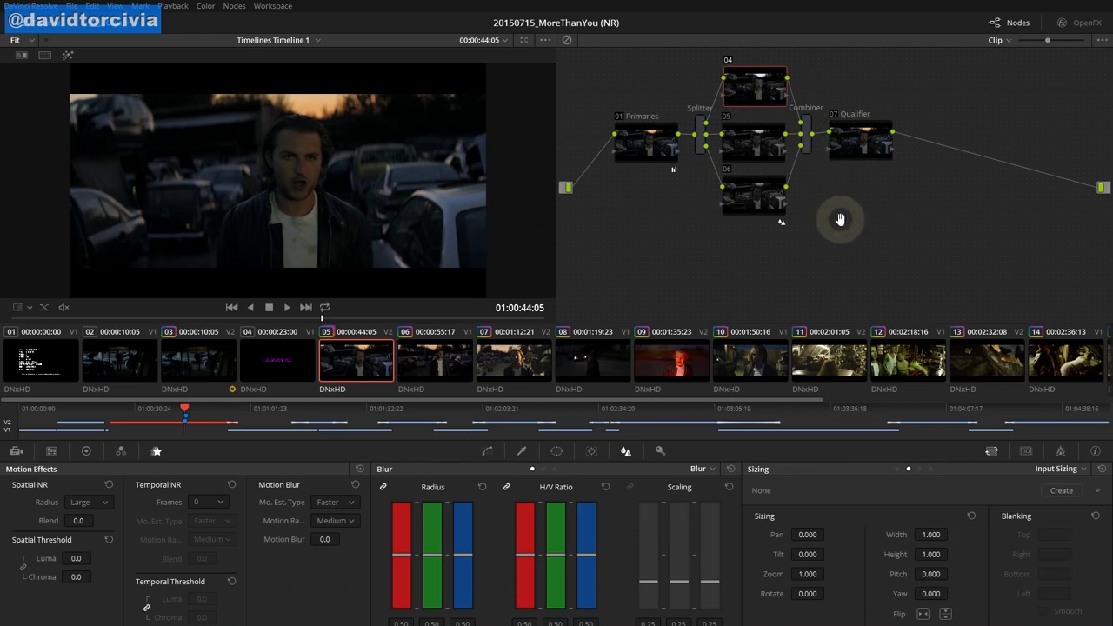
Reset the blur adjustment on node 06 of the splitter-combiner group and show the Qualifier controls
click(752, 202)
click(728, 491)
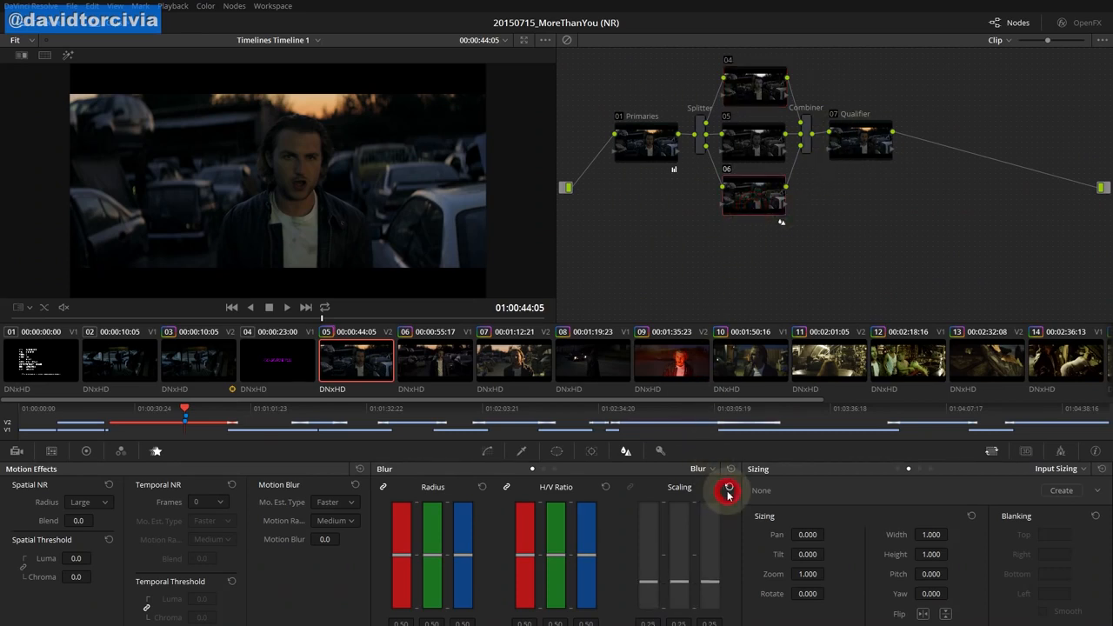
click(520, 450)
Check the Primaries and Qualifier nodes, then highlight channel node 04 in the viewer to inspect it on its own
click(656, 148)
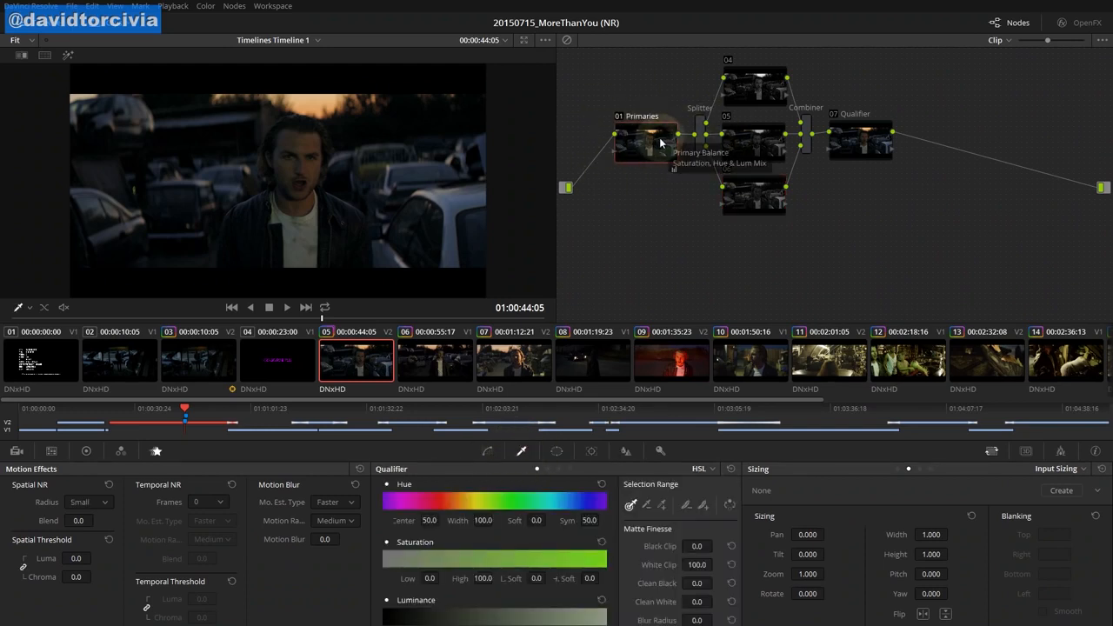
click(615, 118)
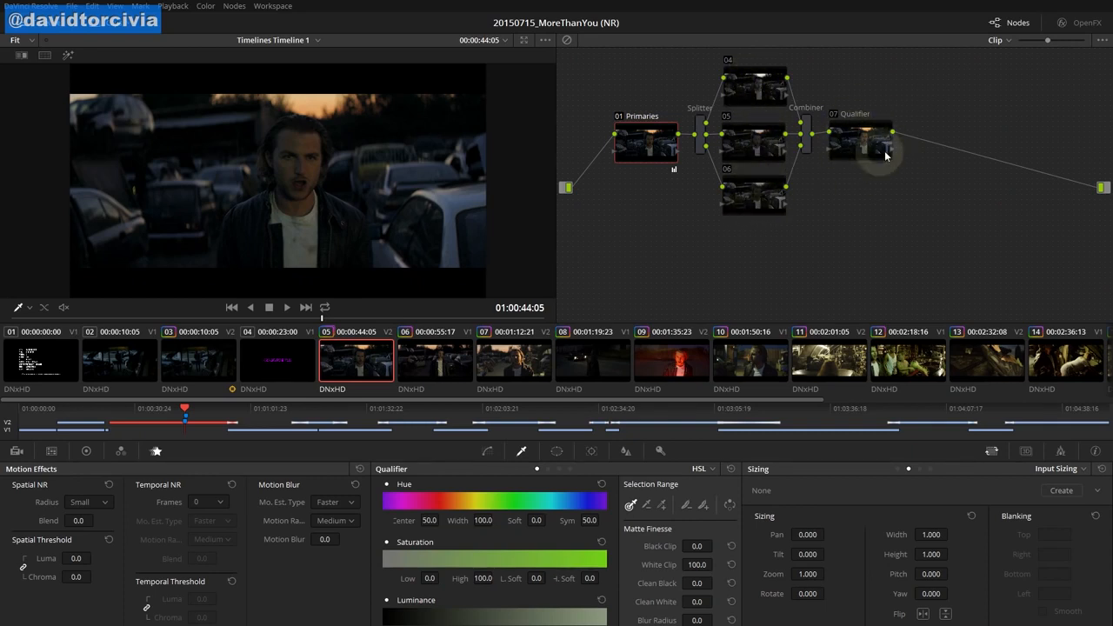
click(834, 115)
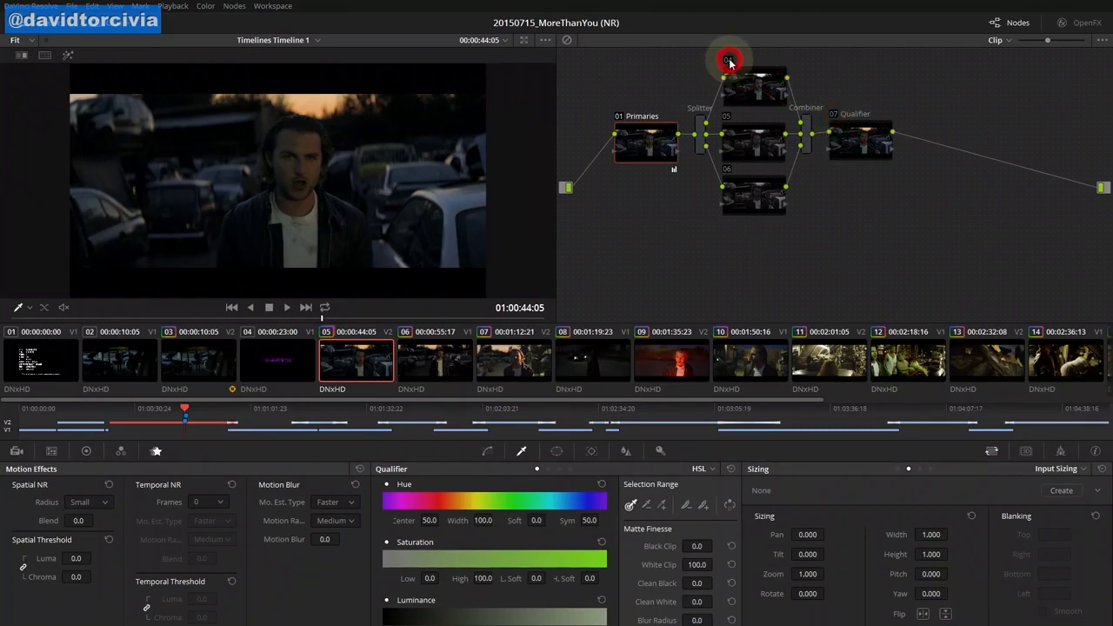
click(755, 87)
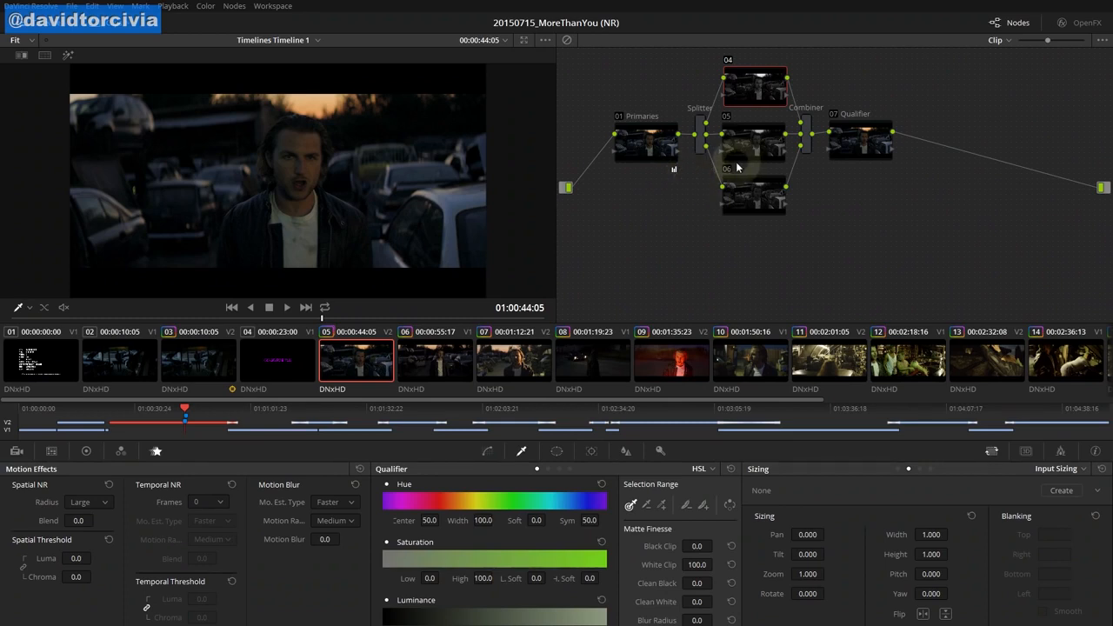
key(shift+h)
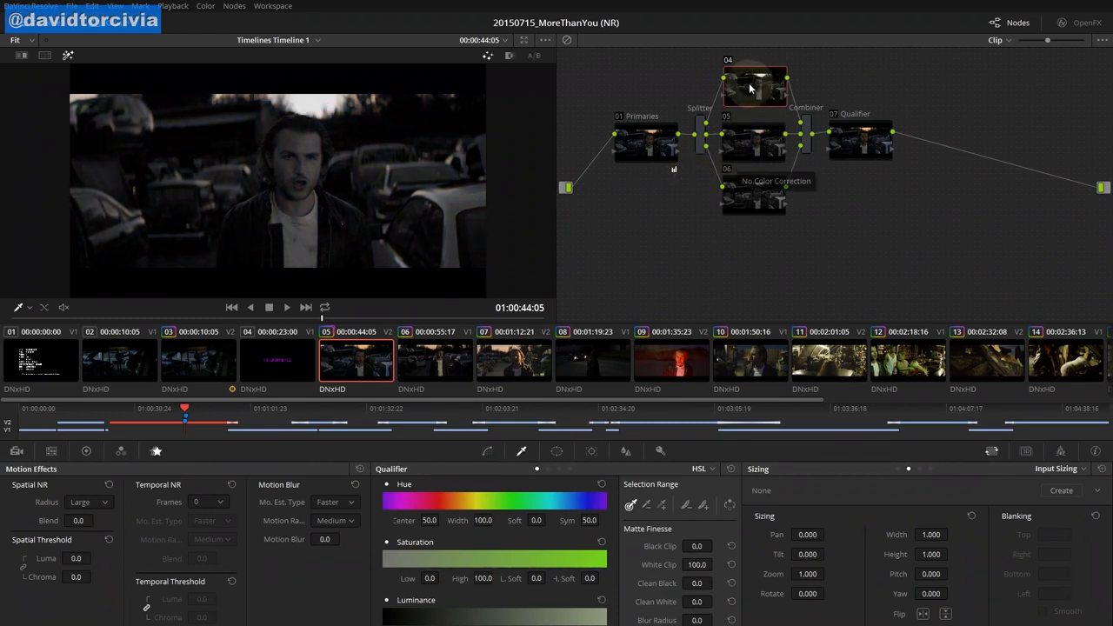
Check channel nodes 06 and 04, then turn off the highlight view to see the full-colour picture
click(768, 199)
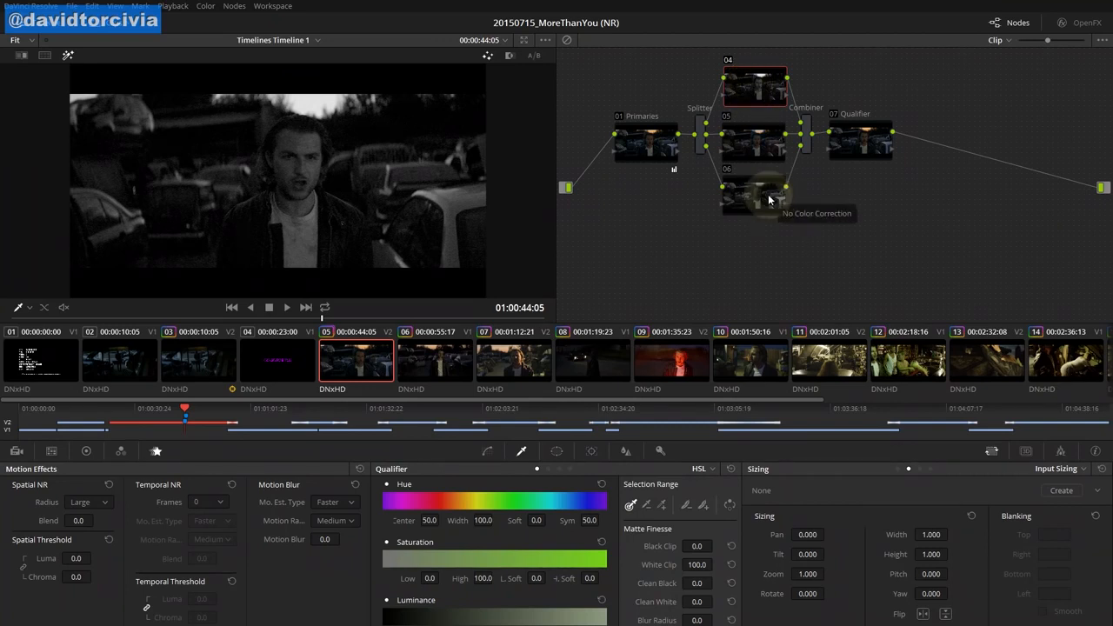
click(767, 98)
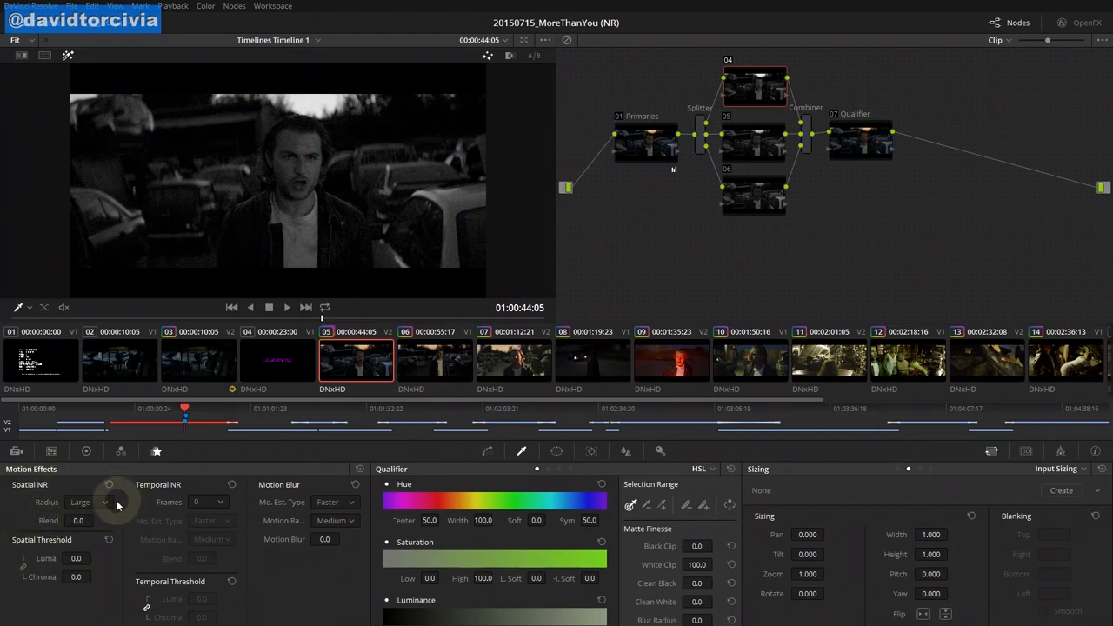
key(shift+h)
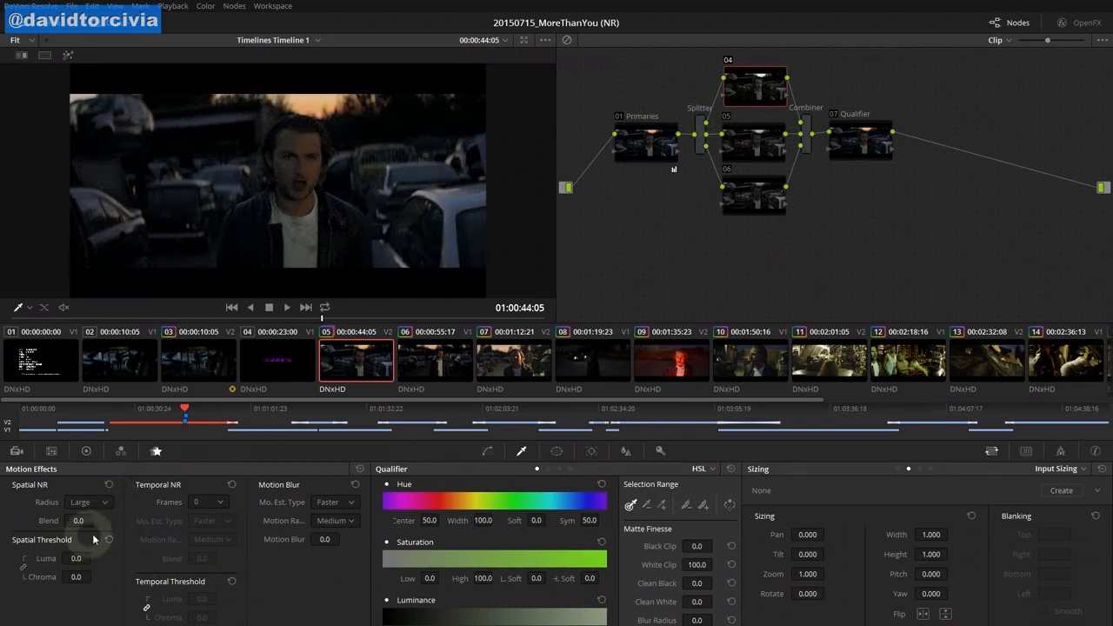
Try spatial noise reduction on channel node 04 with chroma 0.0 and luma 34.0, and inspect the channel full screen
drag(76, 576, 483, 569)
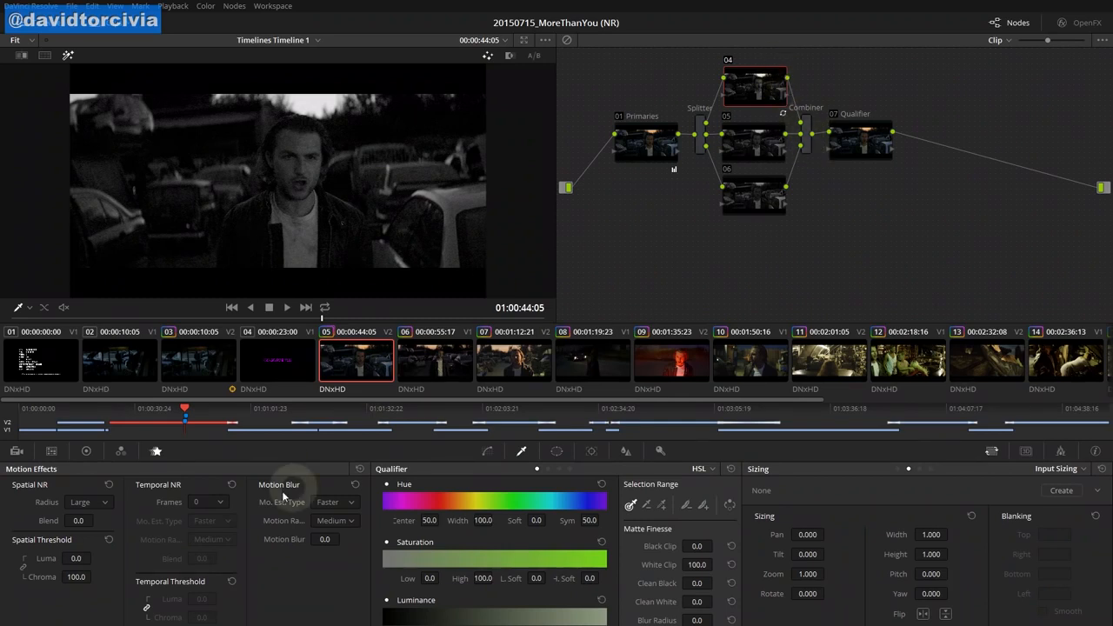
drag(76, 577, 174, 549)
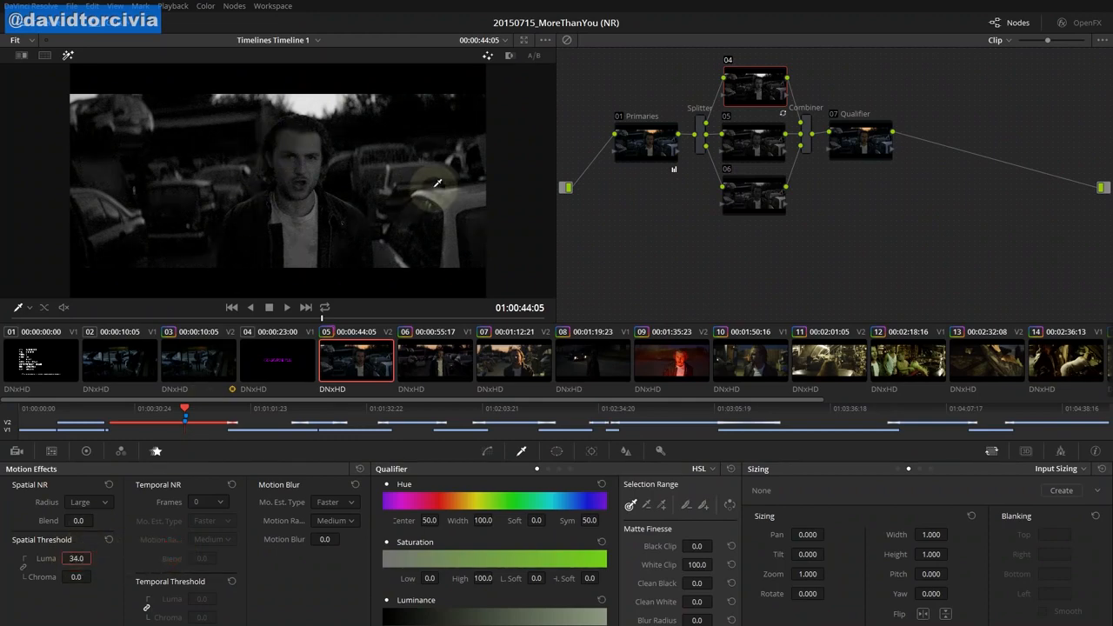
key(shift+f)
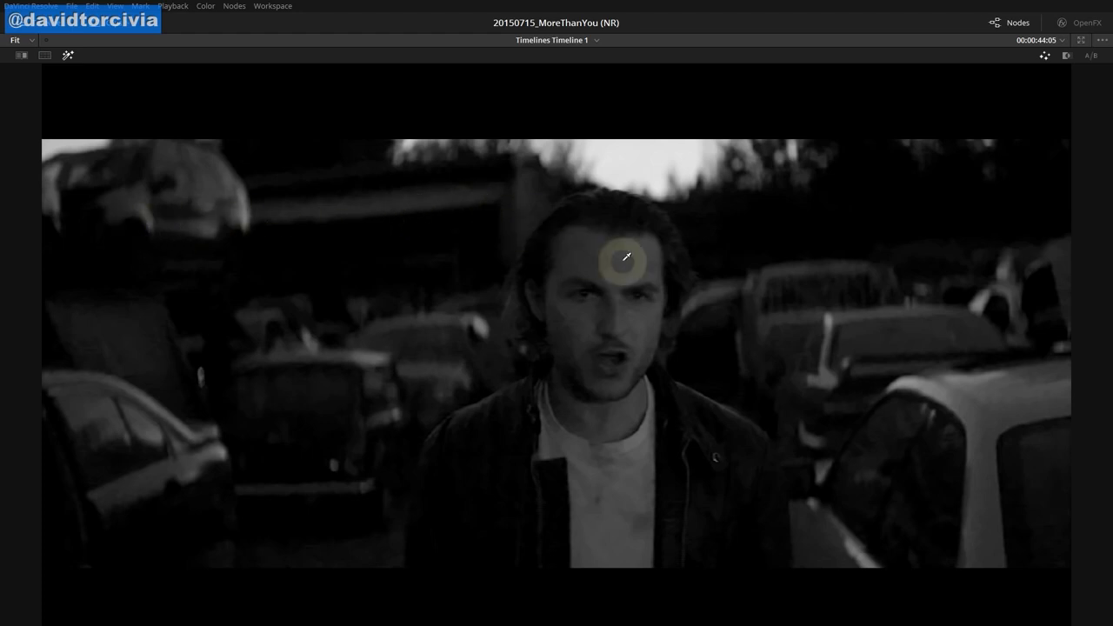
key(shift+f)
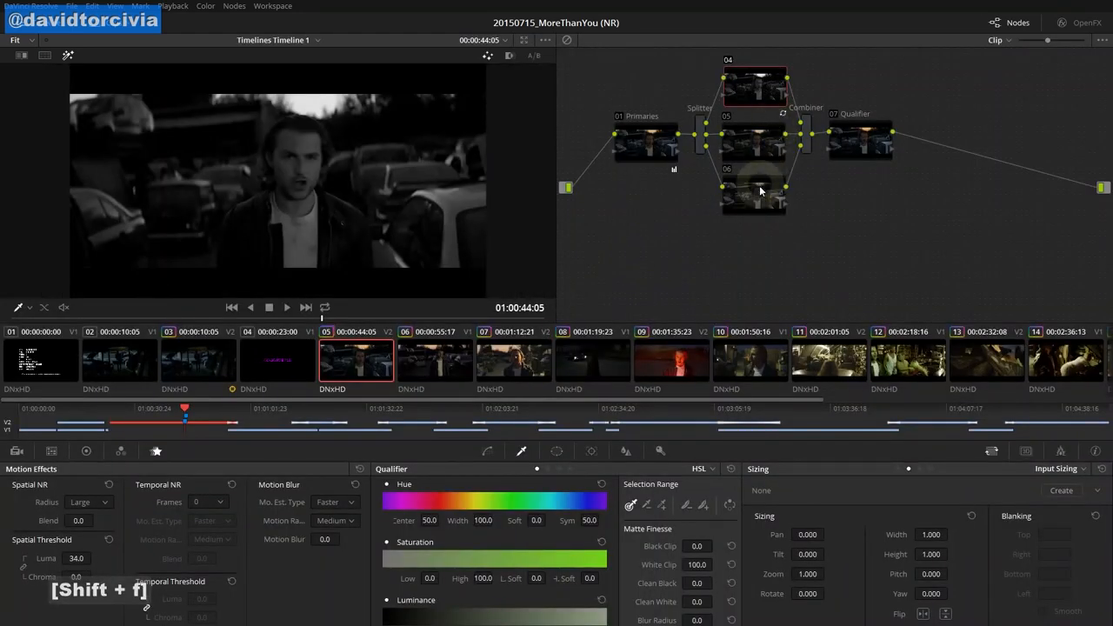
Try a spatial luma threshold of 24.0 on channel node 06 and inspect the channel full screen
click(755, 199)
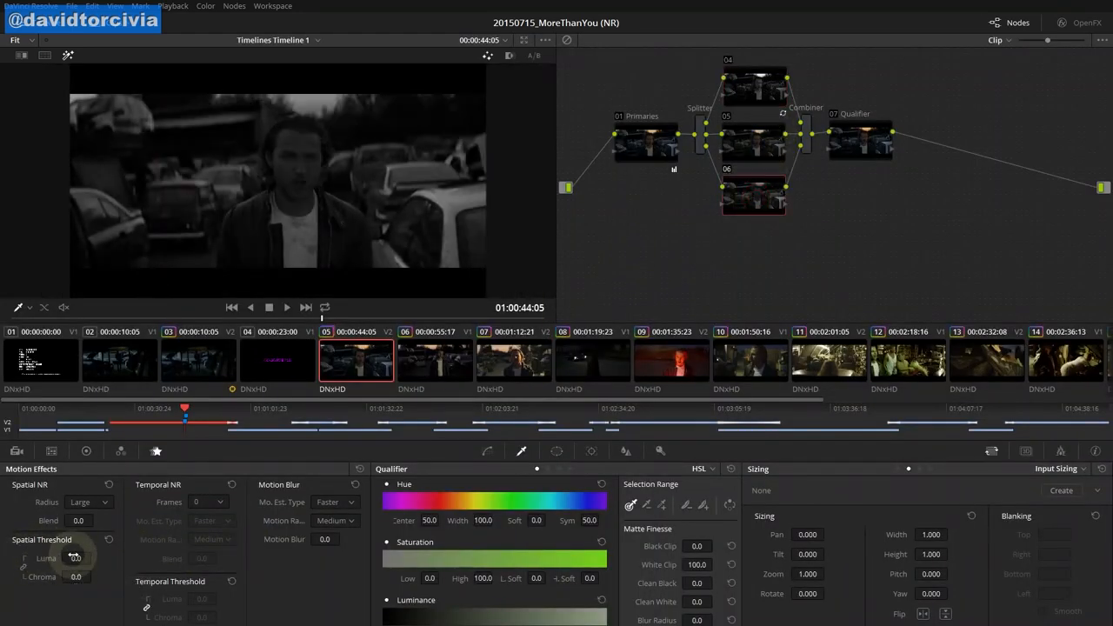
drag(75, 557, 130, 551)
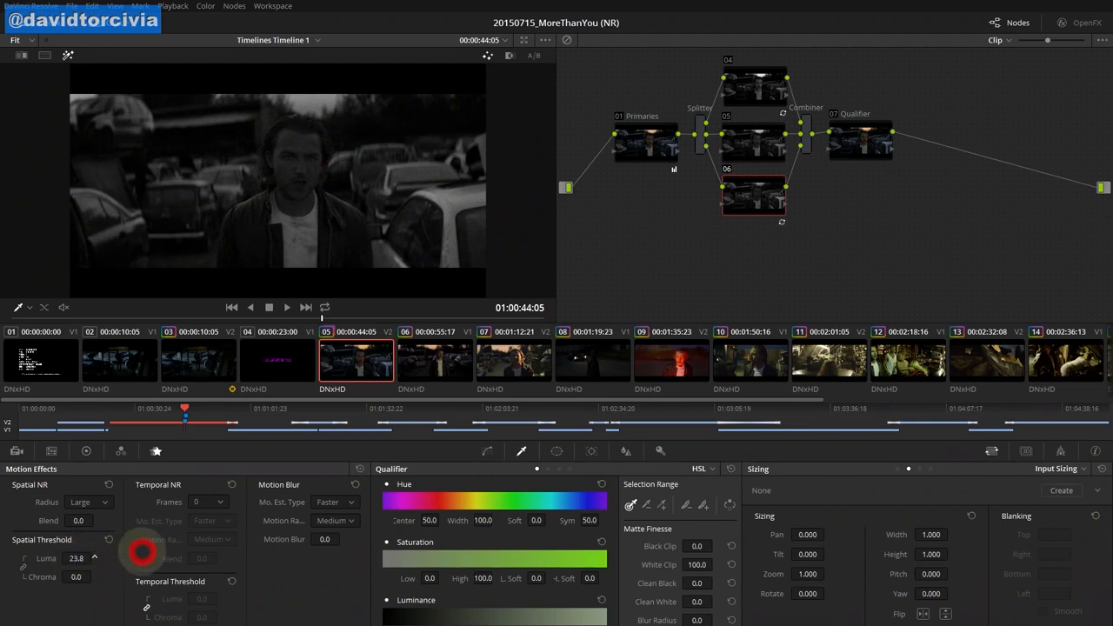
key(shift+f)
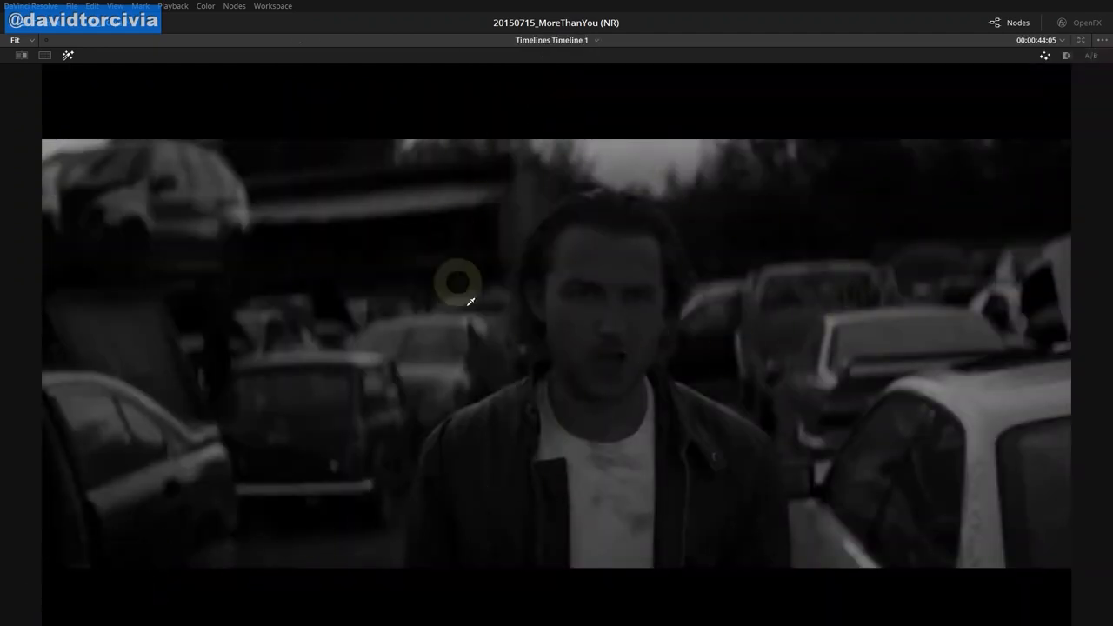
key(shift+f)
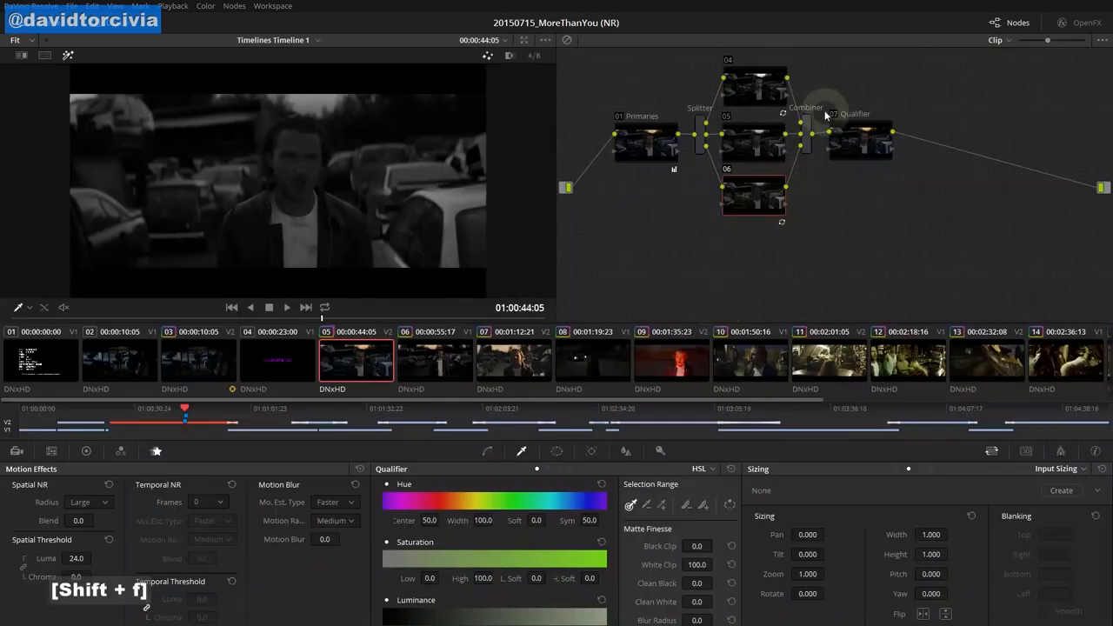
View the combined full-colour result full screen and examine the man's face up close
key(shift+h)
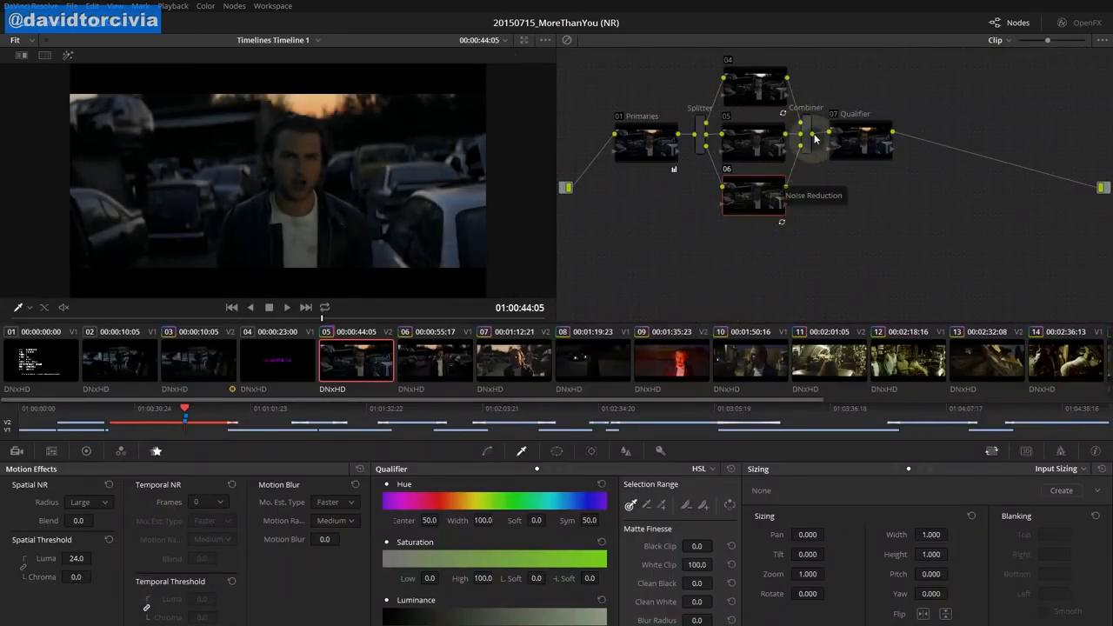
key(shift+f)
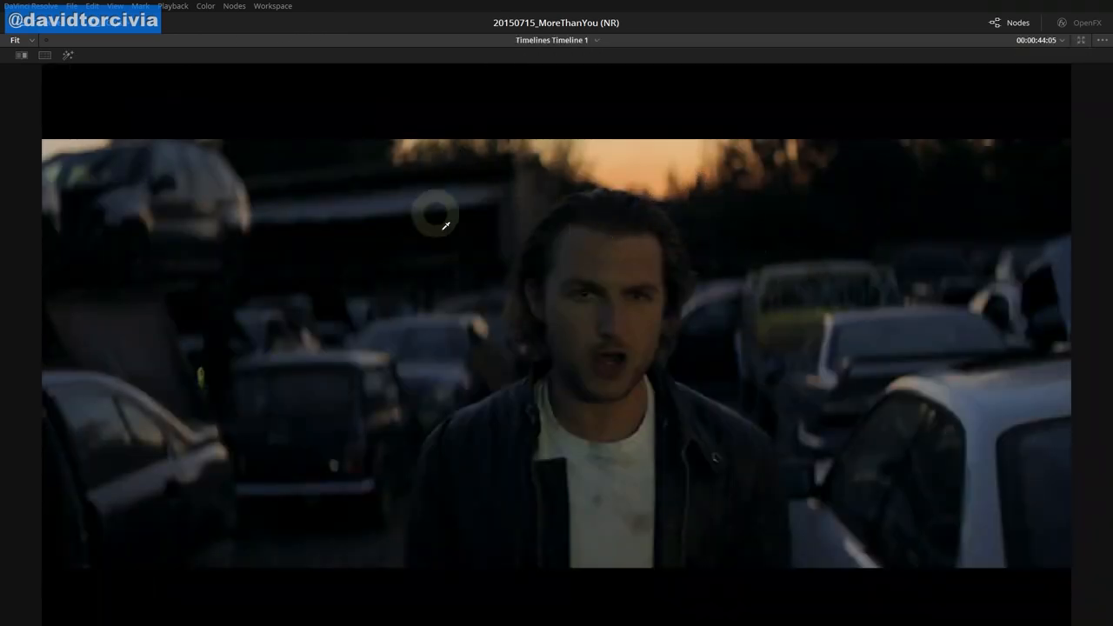
scroll(632, 299, up, 2)
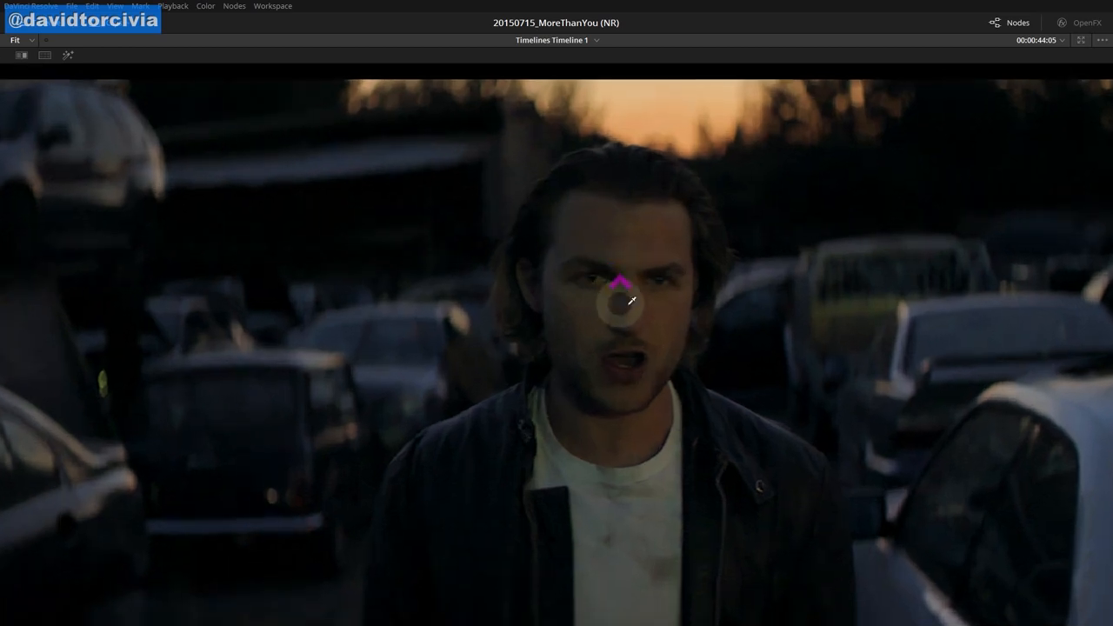
scroll(632, 300, up, 1)
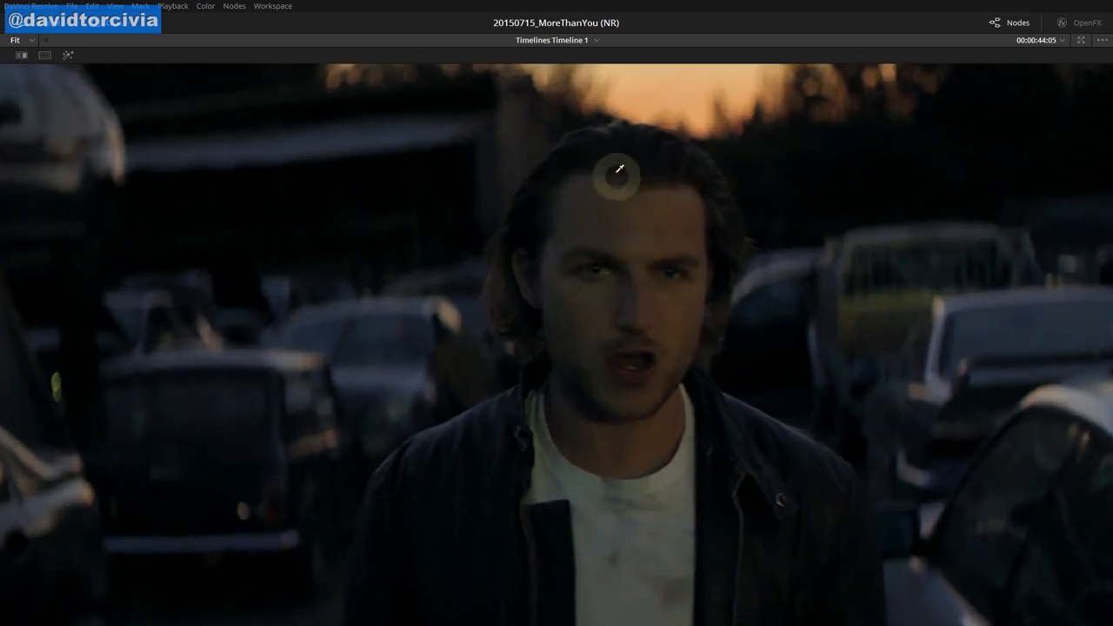
key(shift)
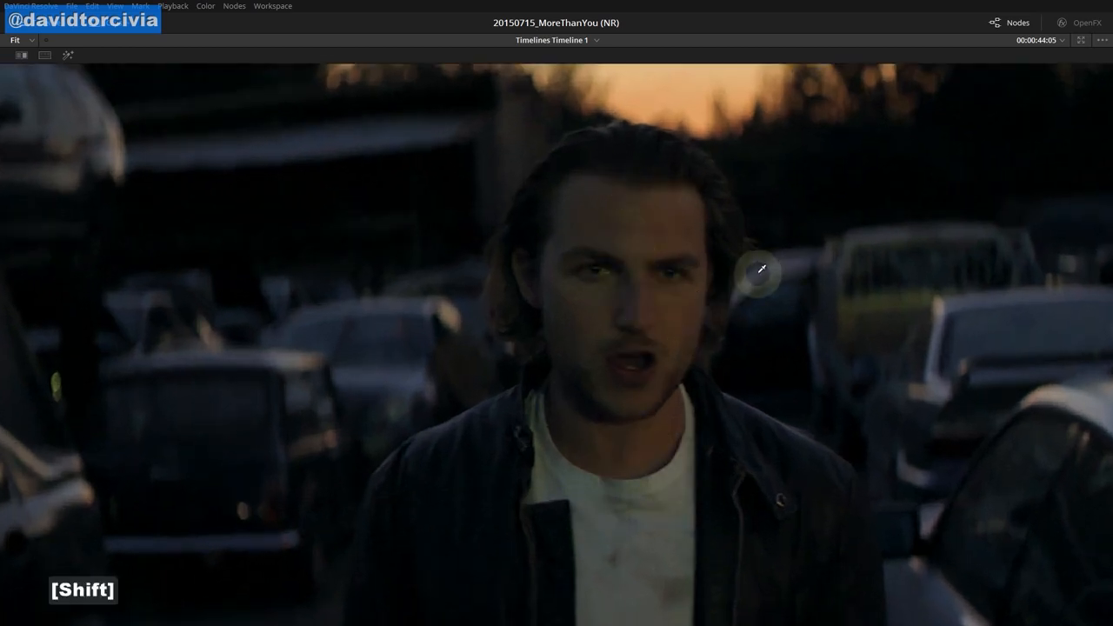
key(shift+f)
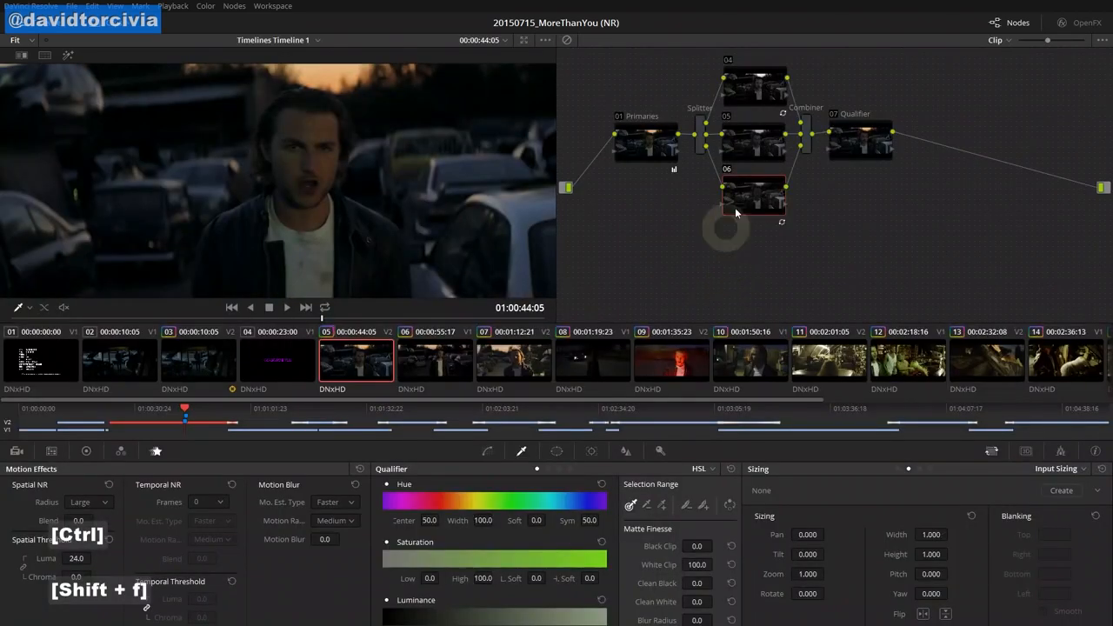
Try a spatial luma threshold of 13.4 on channel node 05 and compare the picture with the grade bypassed
click(756, 150)
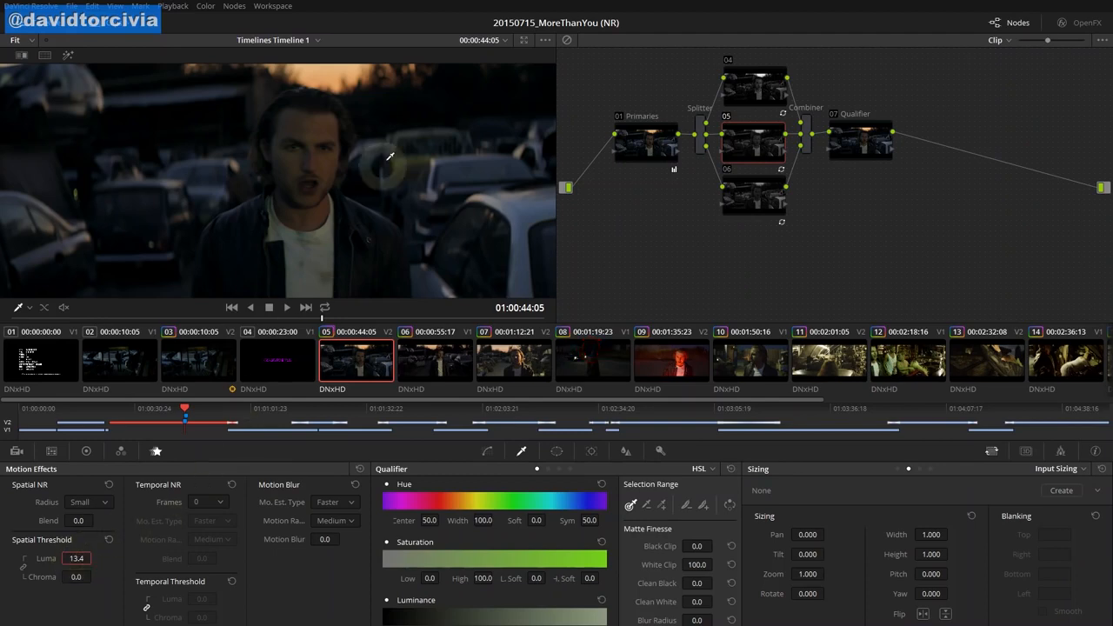
key(shift+f)
key(shift+f)
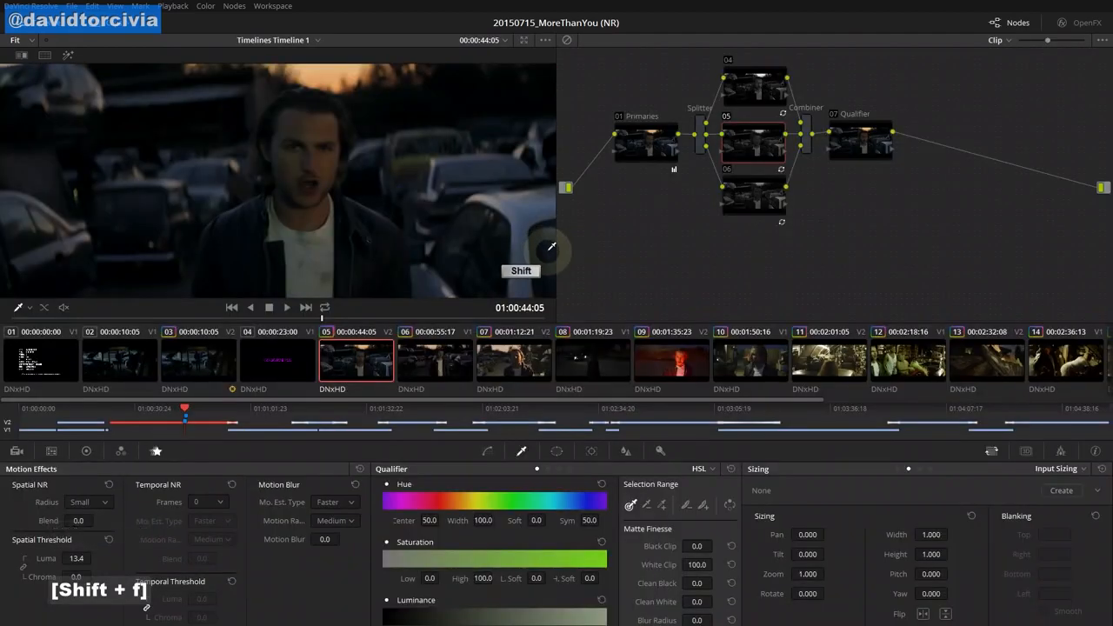
key(shift+d)
key(shift+d)
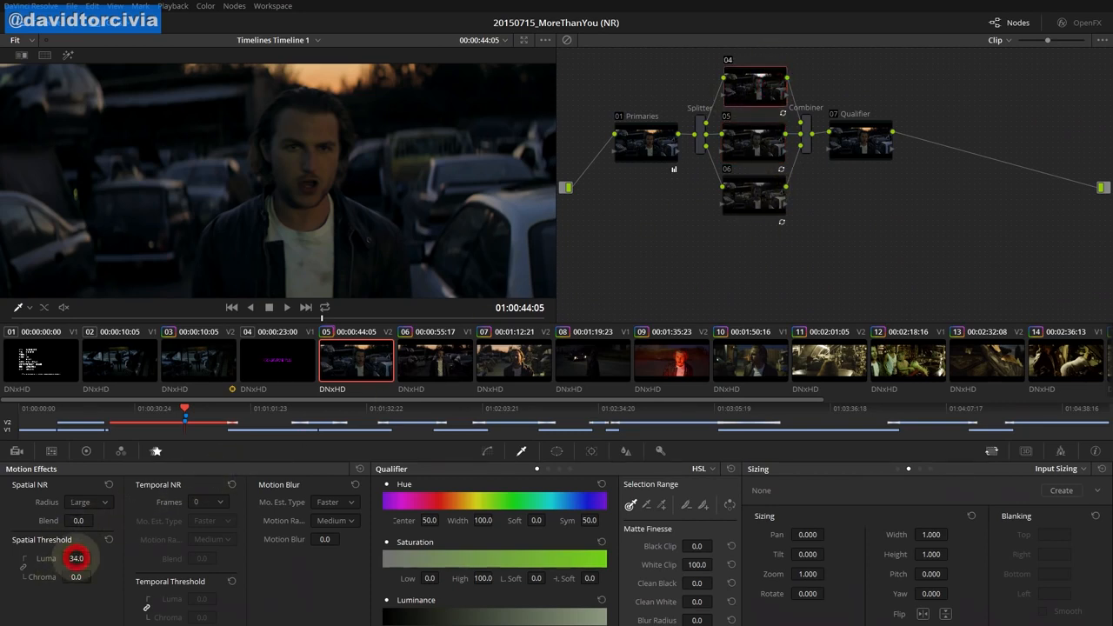
Try other spatial luma thresholds on nodes 04 and 06, and set node 05's to 9.6
drag(77, 558, 272, 557)
click(767, 197)
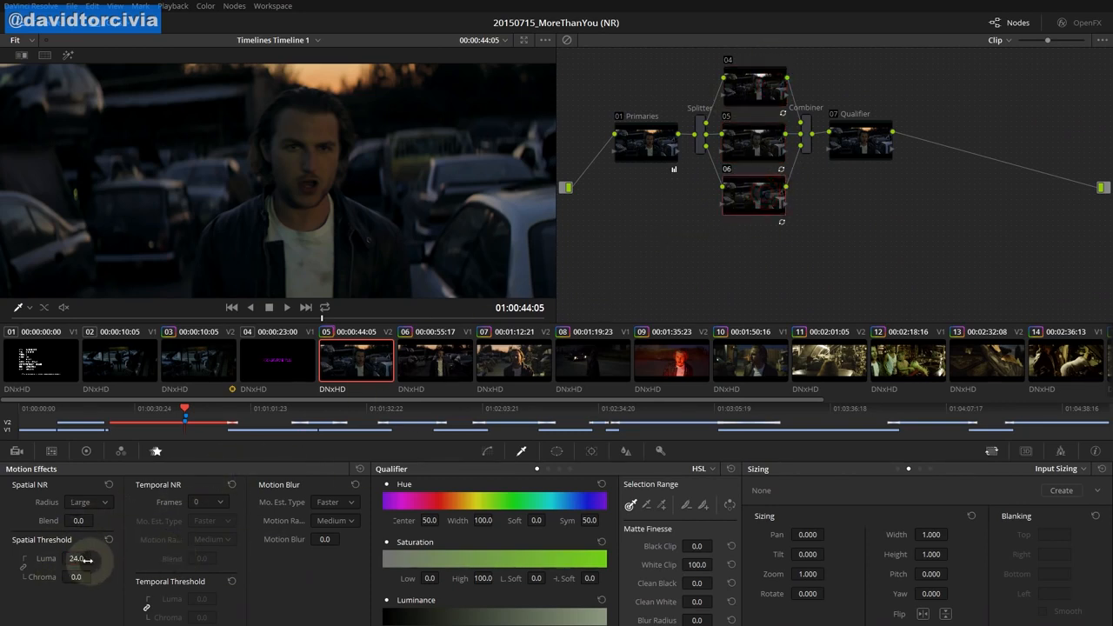
drag(89, 558, 79, 558)
click(739, 148)
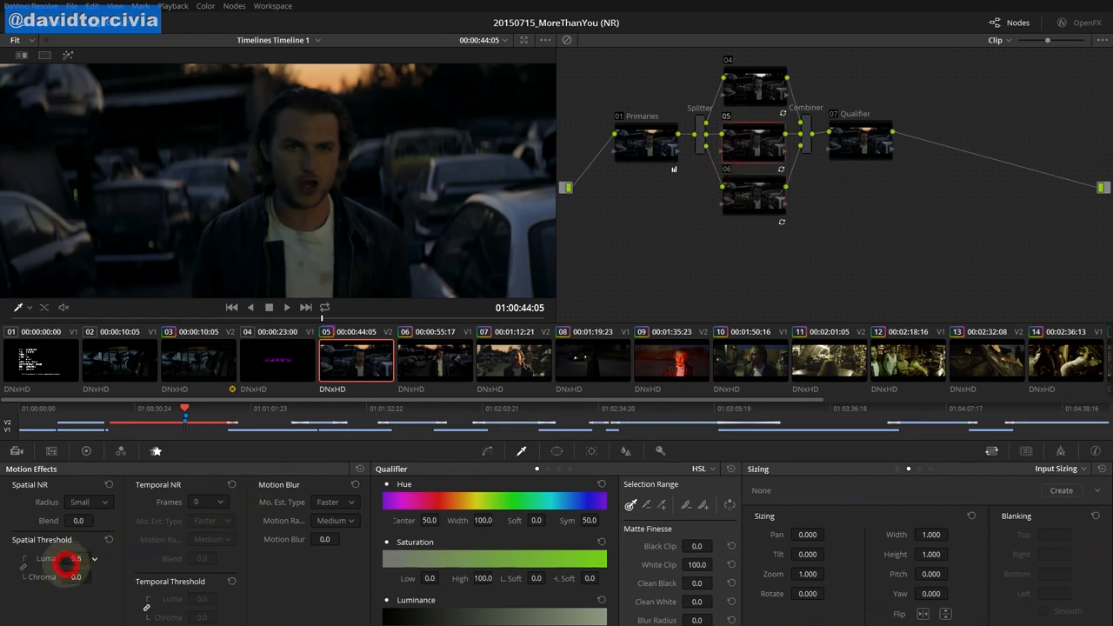
drag(67, 563, 343, 147)
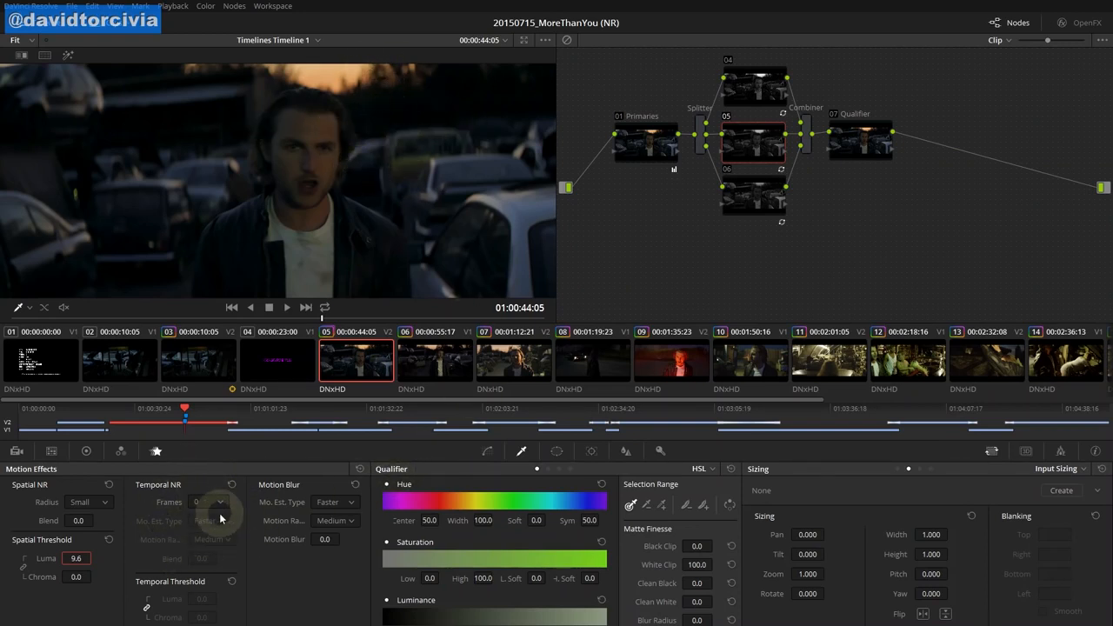
Undo the spatial noise reduction on channel nodes 04, 05 and 06
key(ctrl+z)
key(ctrl+z)
key(ctrl+z)
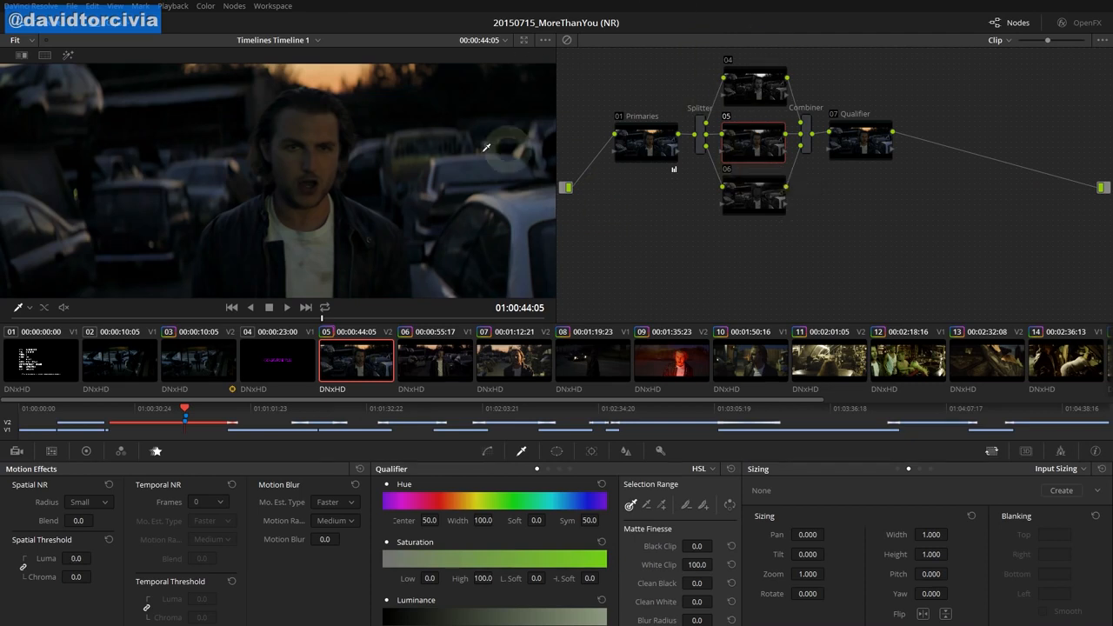
Refine the Qualifier node's luminance matte with Clean White 12.1, Clean Black 11.8 and Blur Radius 16.0, fitting the frame and ending the highlight view
right_click(363, 200)
click(422, 309)
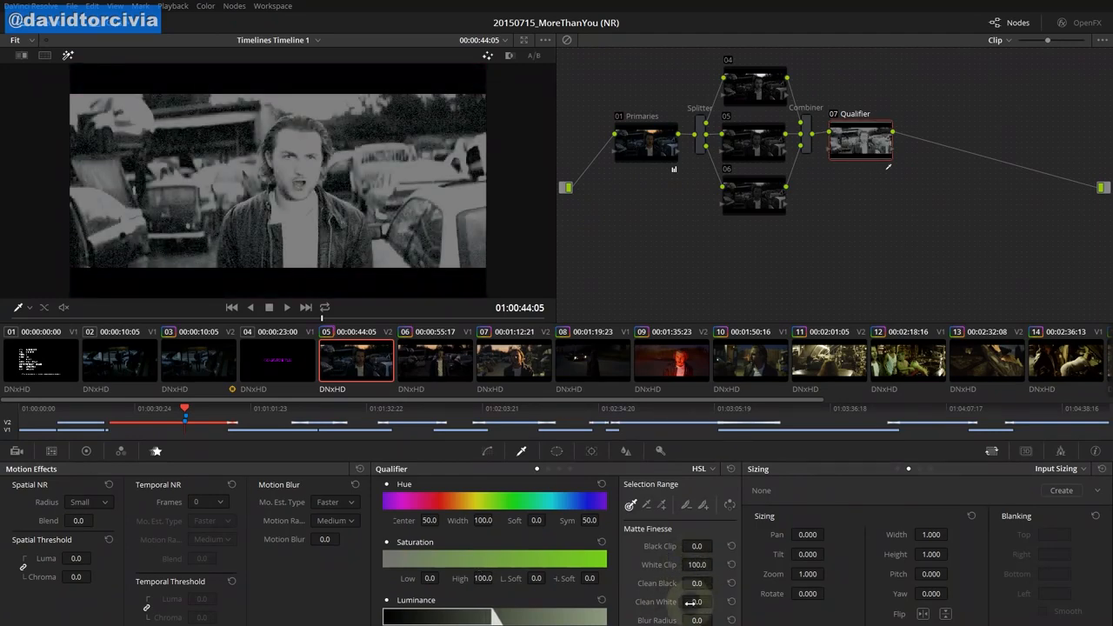
drag(691, 601, 762, 604)
drag(693, 583, 760, 587)
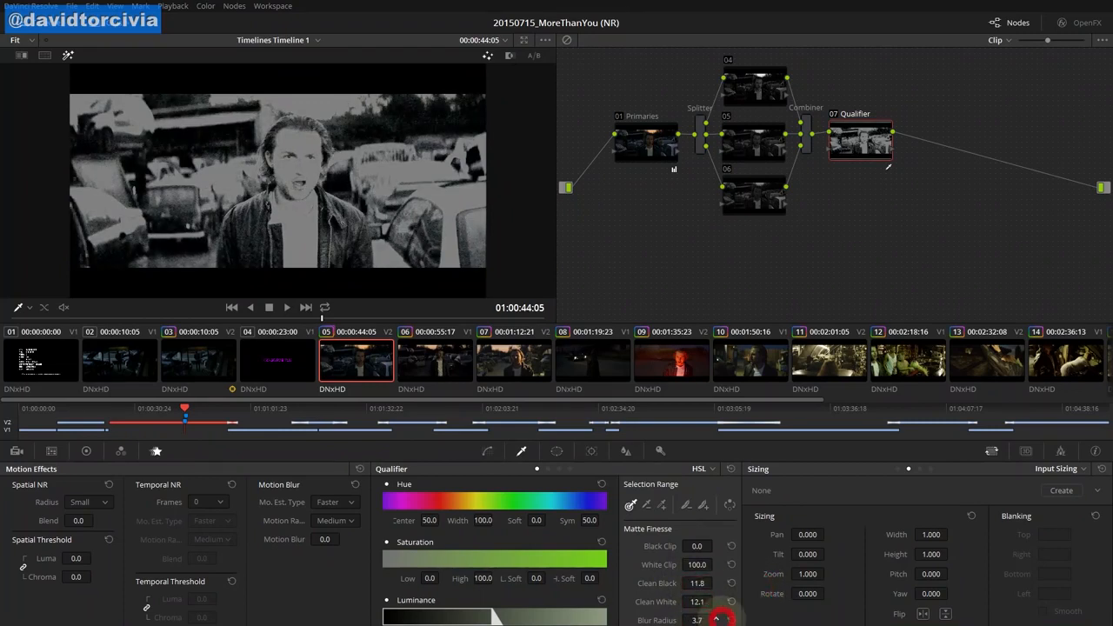
drag(720, 618, 793, 617)
key(shift+h)
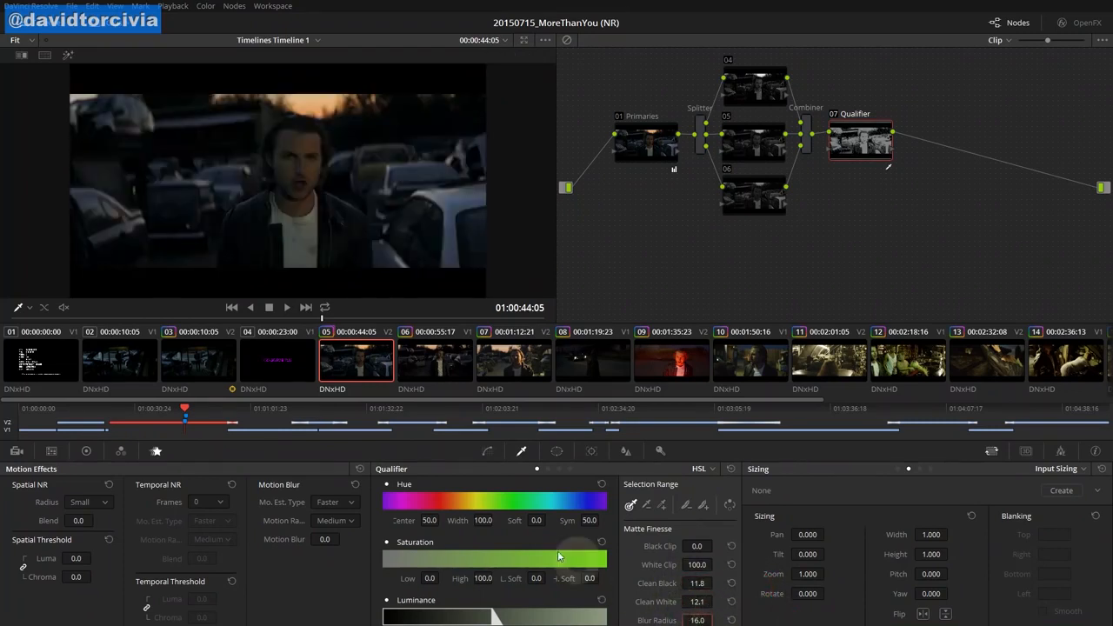
Try linked spatial luma and chroma thresholds of 100.0 on the Qualifier node and compare it on and off full screen
drag(77, 557, 507, 541)
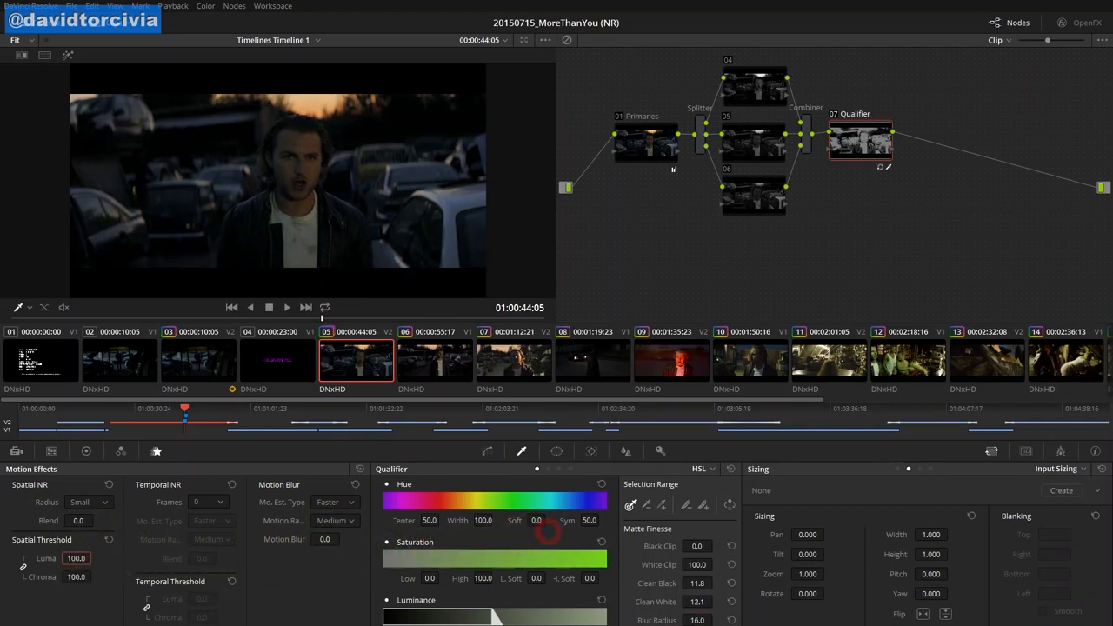
scroll(195, 159, up, 2)
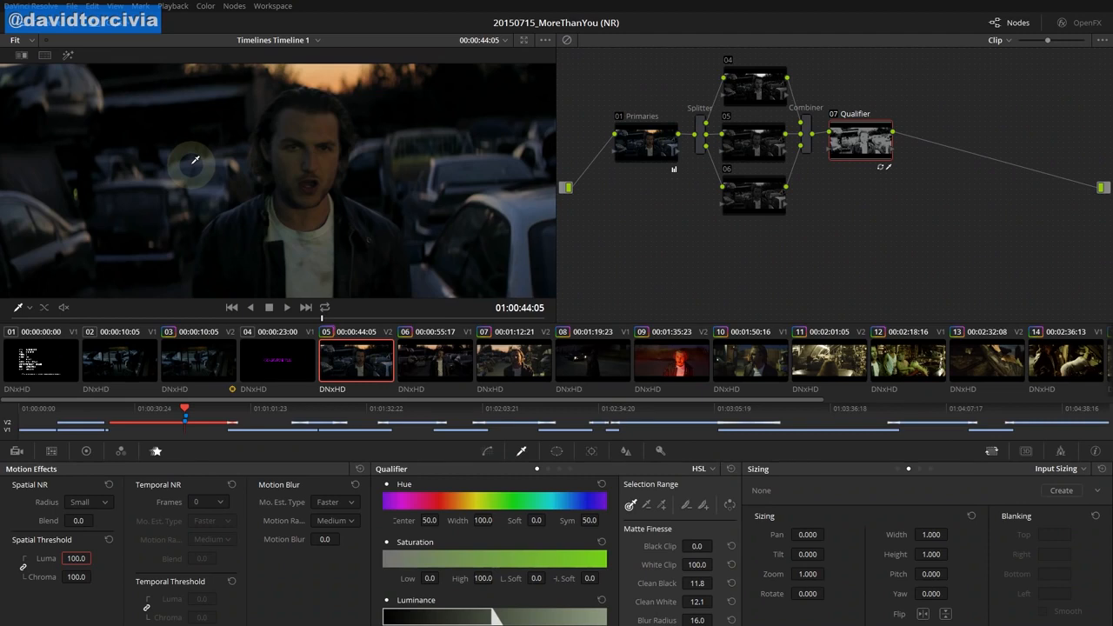
key(shift+f)
key(ctrl+d)
key(ctrl+d)
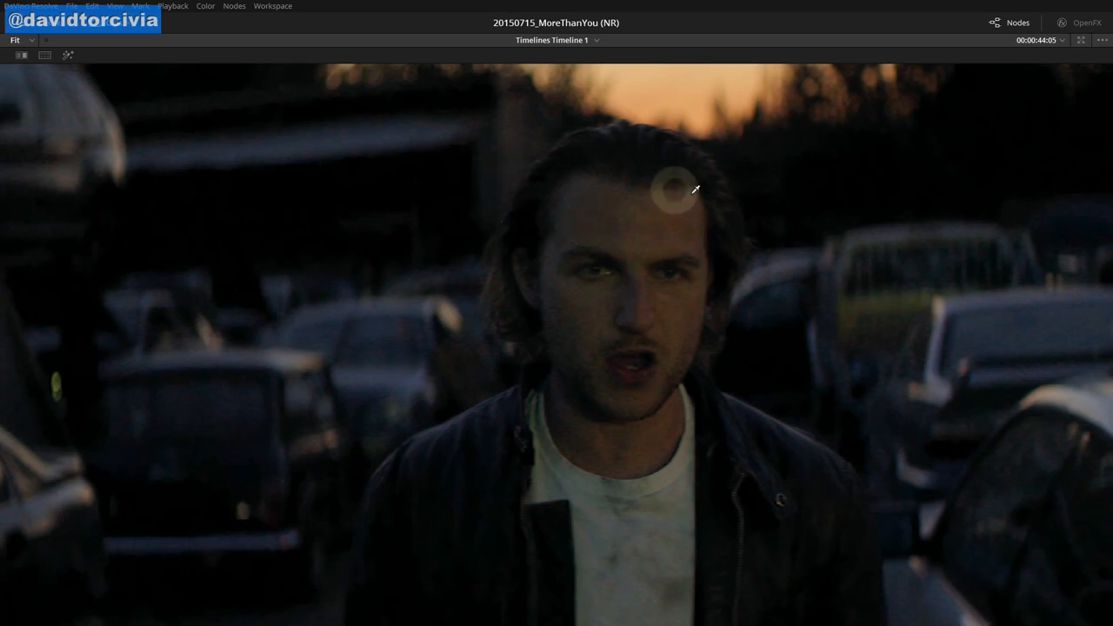
key(shift+f)
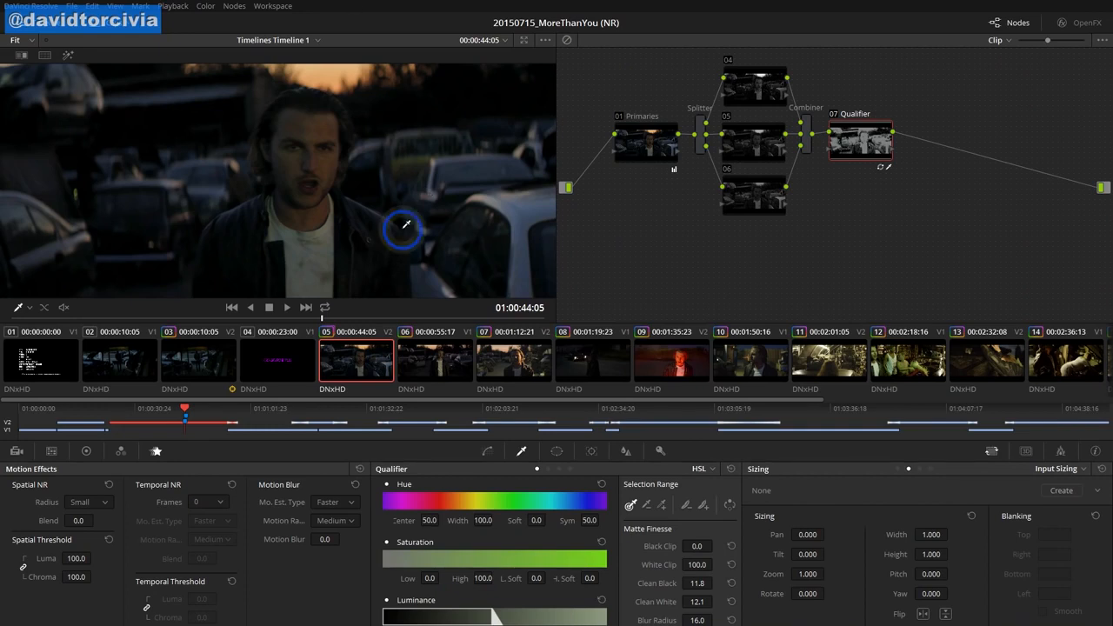
right_click(405, 224)
click(455, 336)
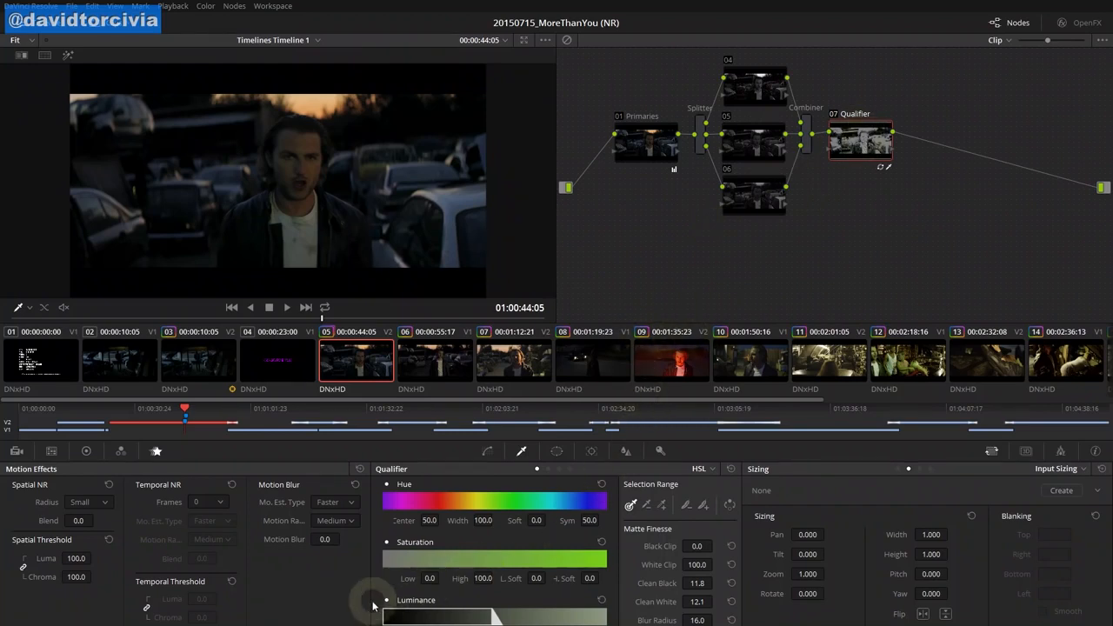
Reset the Qualifier node's luminance key and set its spatial thresholds to 0.0, then key the skin tone sampled from the man's face
click(603, 600)
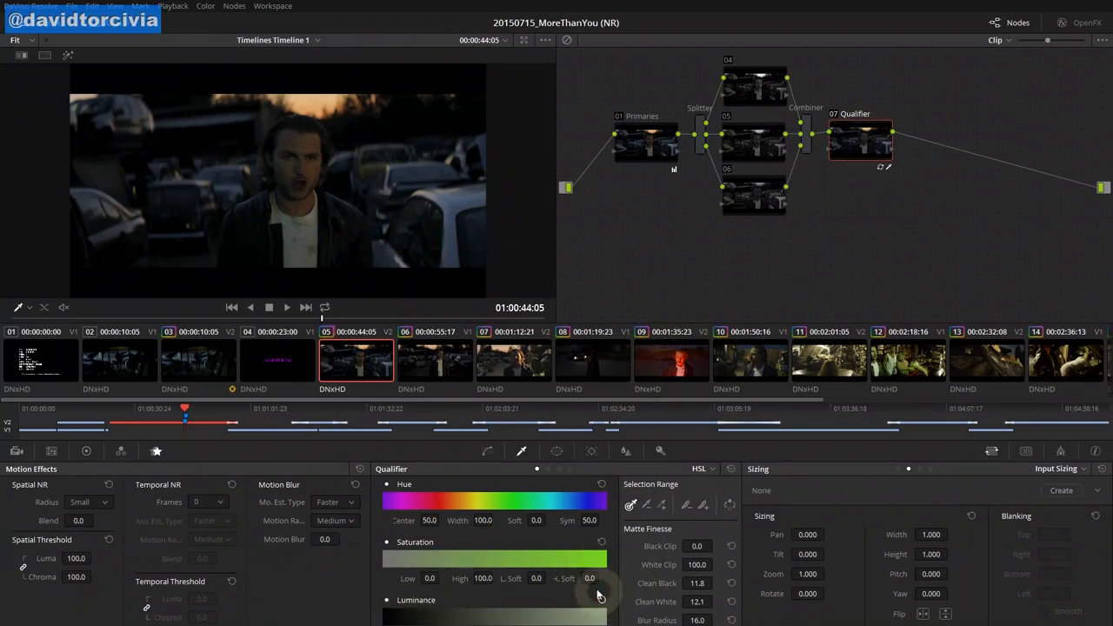
drag(77, 558, 237, 332)
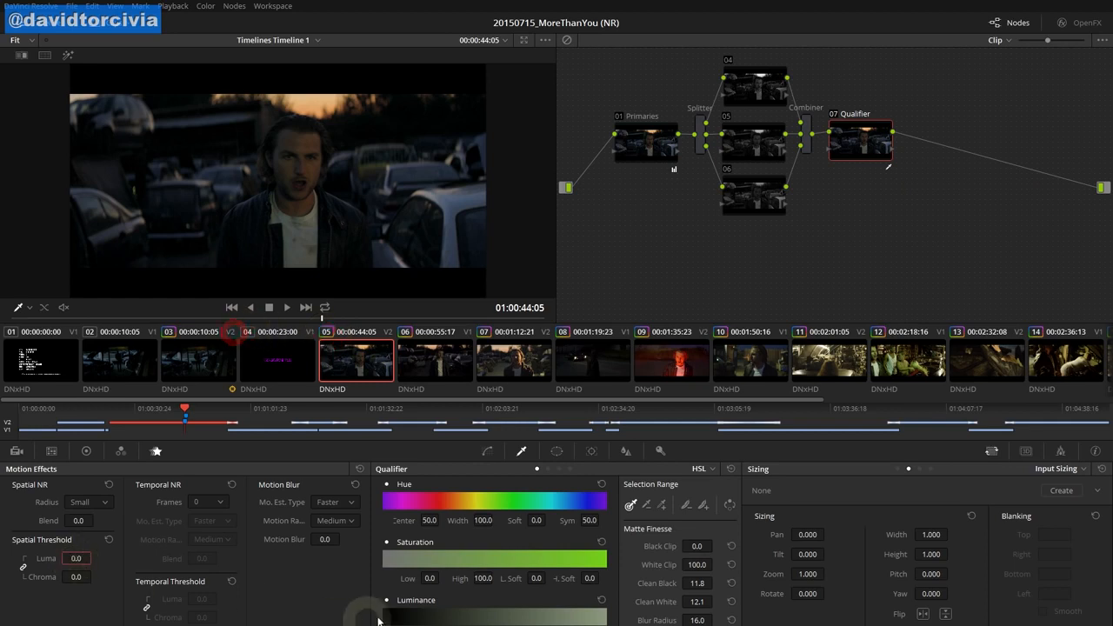
click(316, 142)
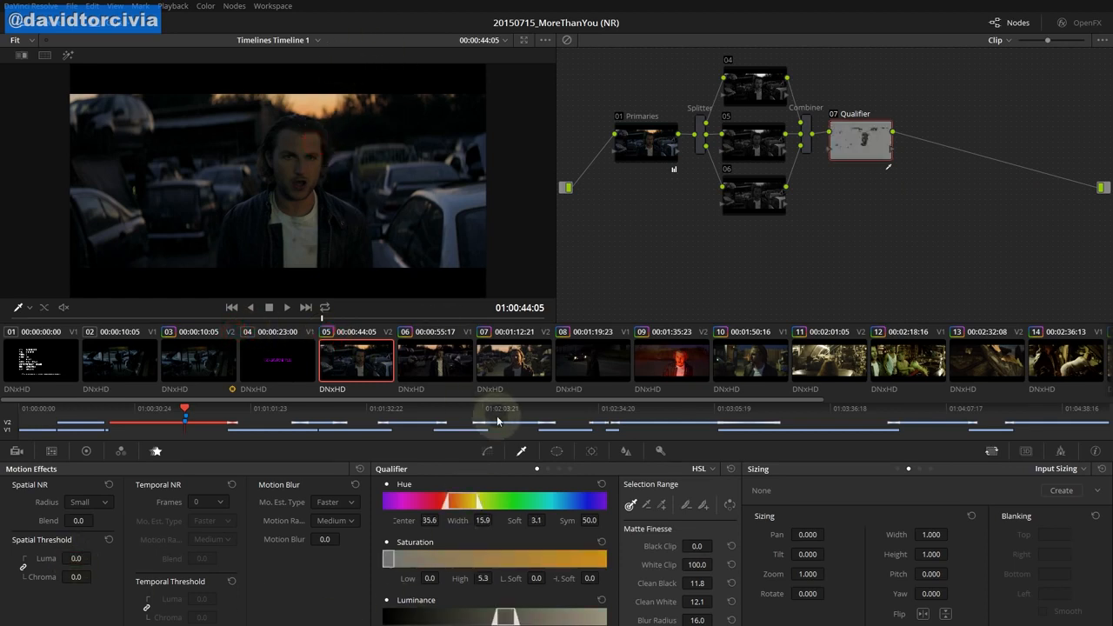
Widen the Qualifier node's skin-tone key to a saturation high of 8.8 and a hue width of 26.0, checking it in highlight view
key(shift+h)
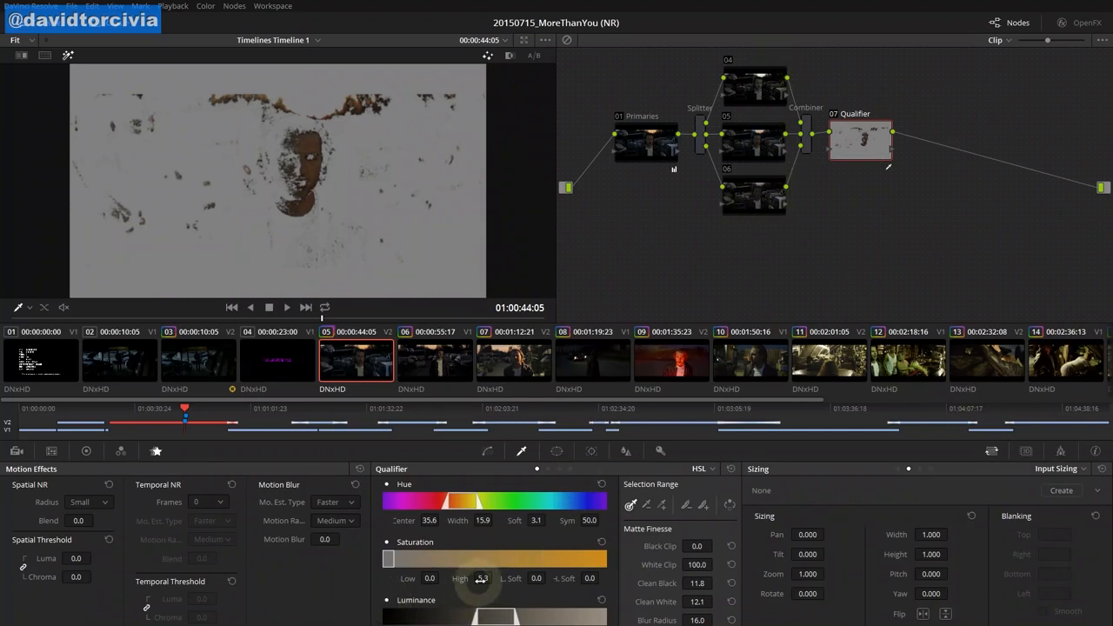
drag(493, 577, 510, 578)
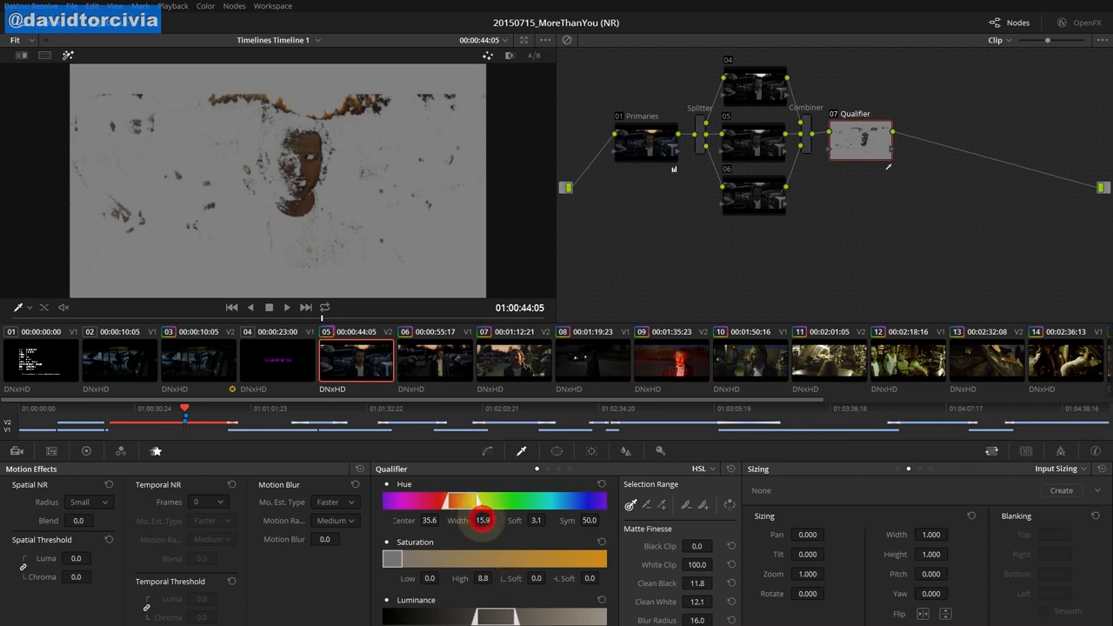
drag(482, 520, 537, 525)
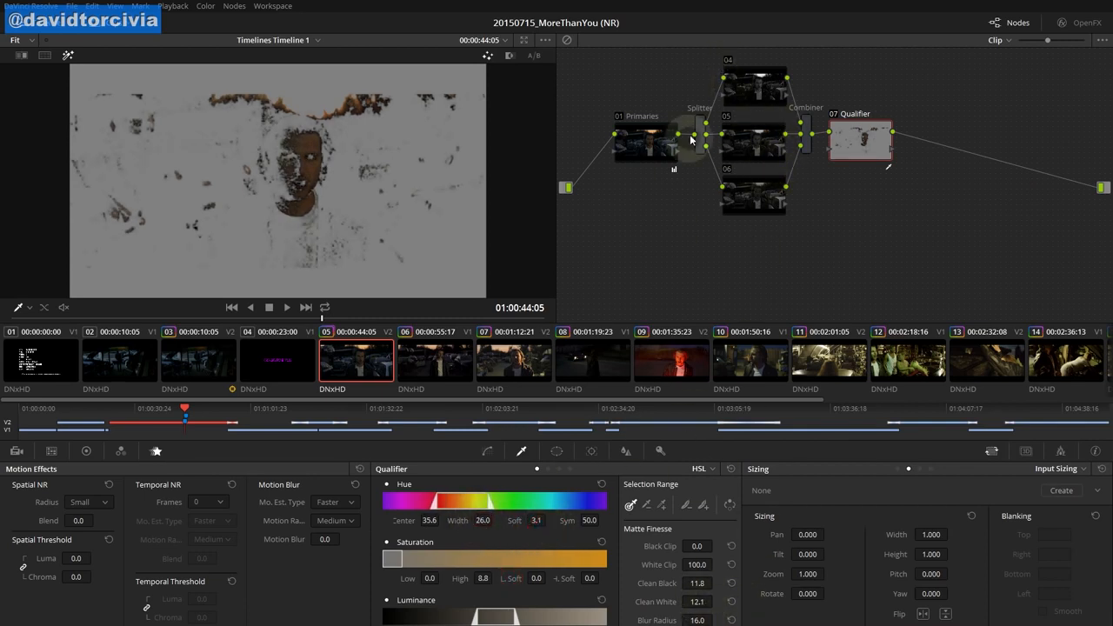
key(shift+h)
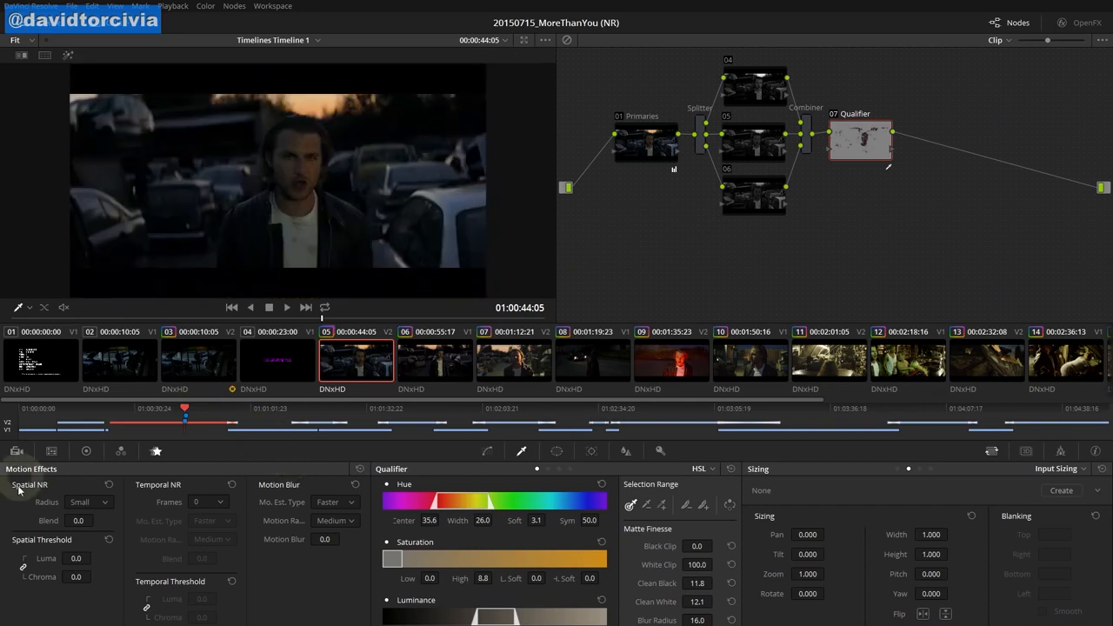
Try higher linked spatial luma and chroma thresholds on the Qualifier node, and return them to 0.0
drag(74, 557, 180, 553)
drag(170, 553, 72, 558)
scroll(297, 171, up, 2)
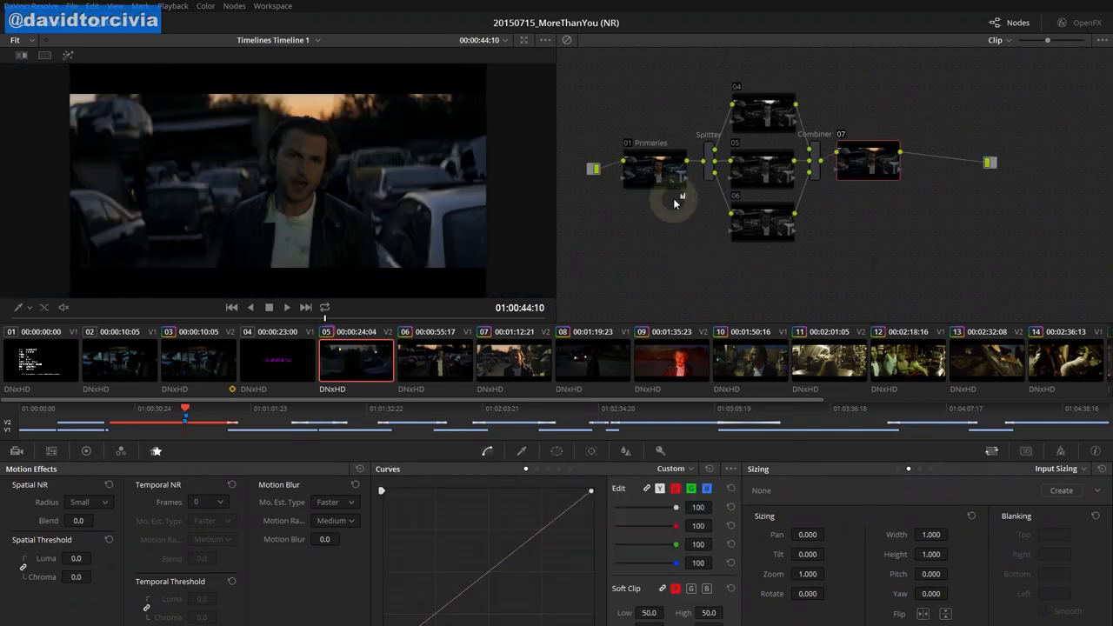
Line up node 07 with the Combiner's output in the node graph
drag(870, 157, 878, 167)
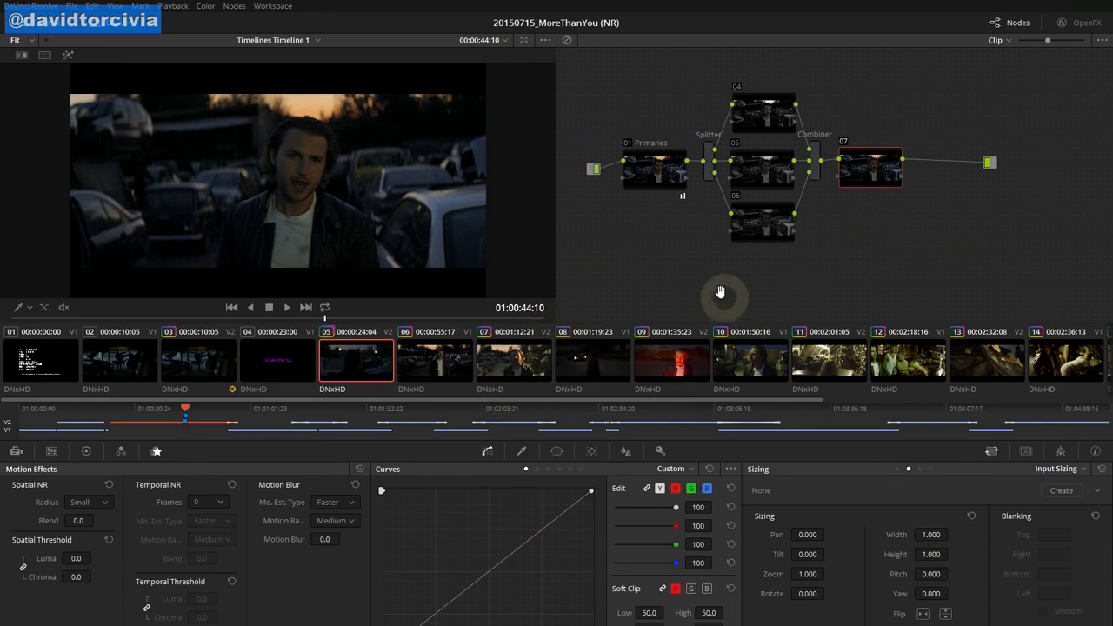
click(883, 174)
click(990, 165)
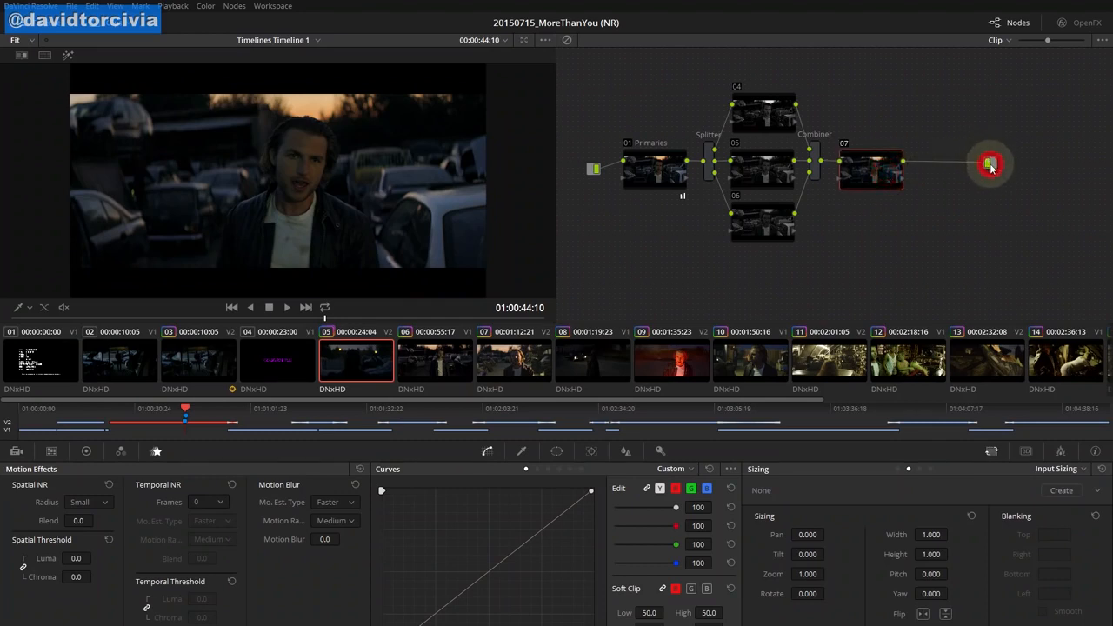
click(964, 169)
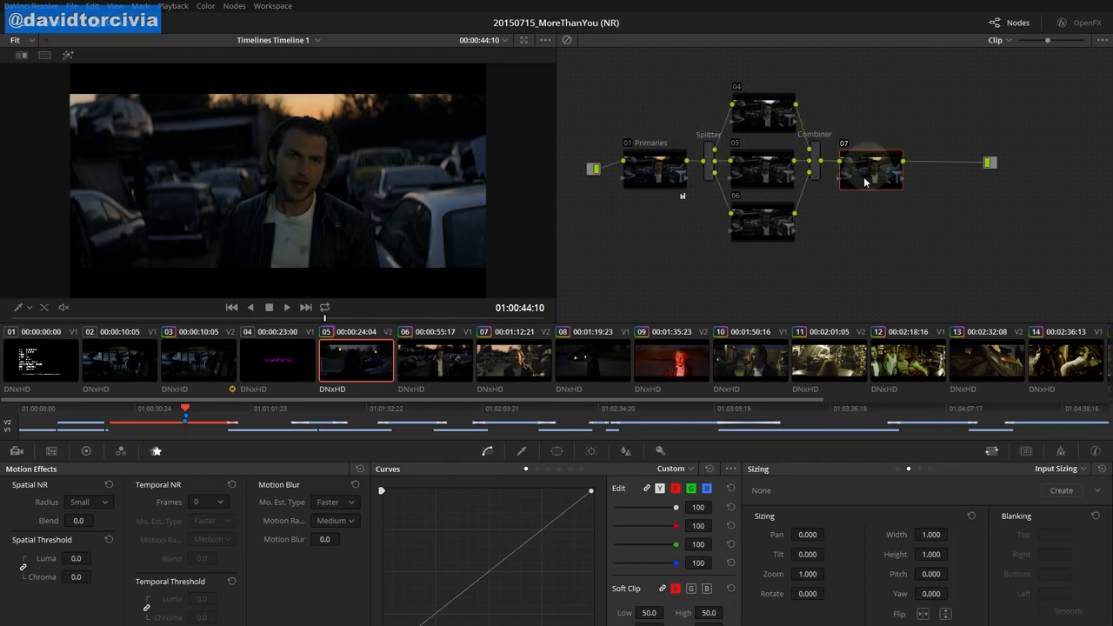
Look up the Add Splitter/Combiner Node command and place the source and output terminals close to the ends of the node graph
click(710, 156)
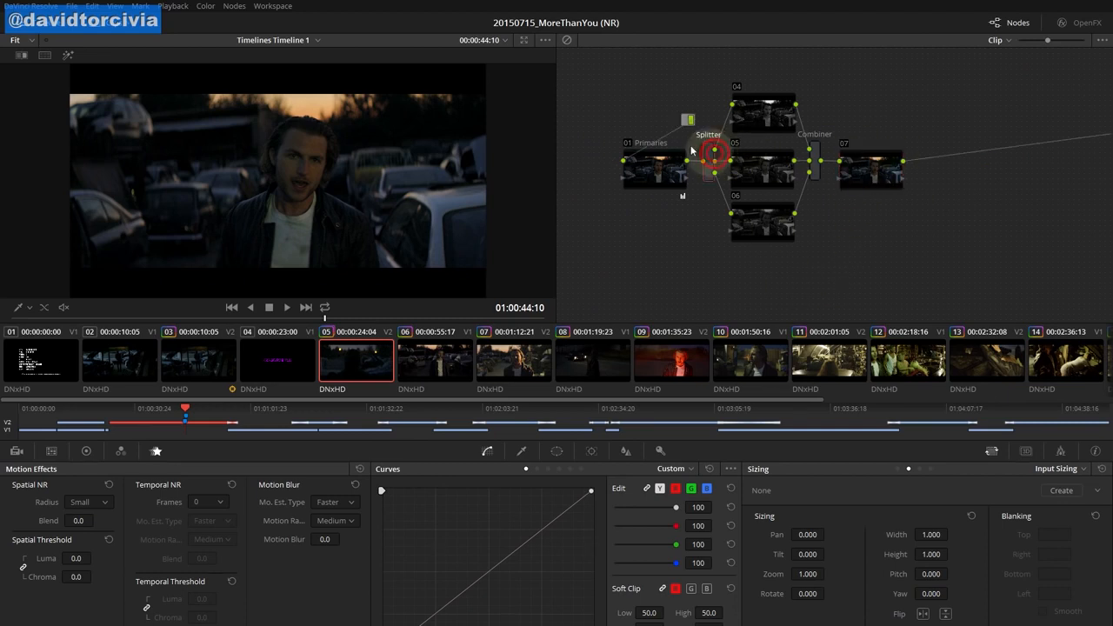
click(236, 7)
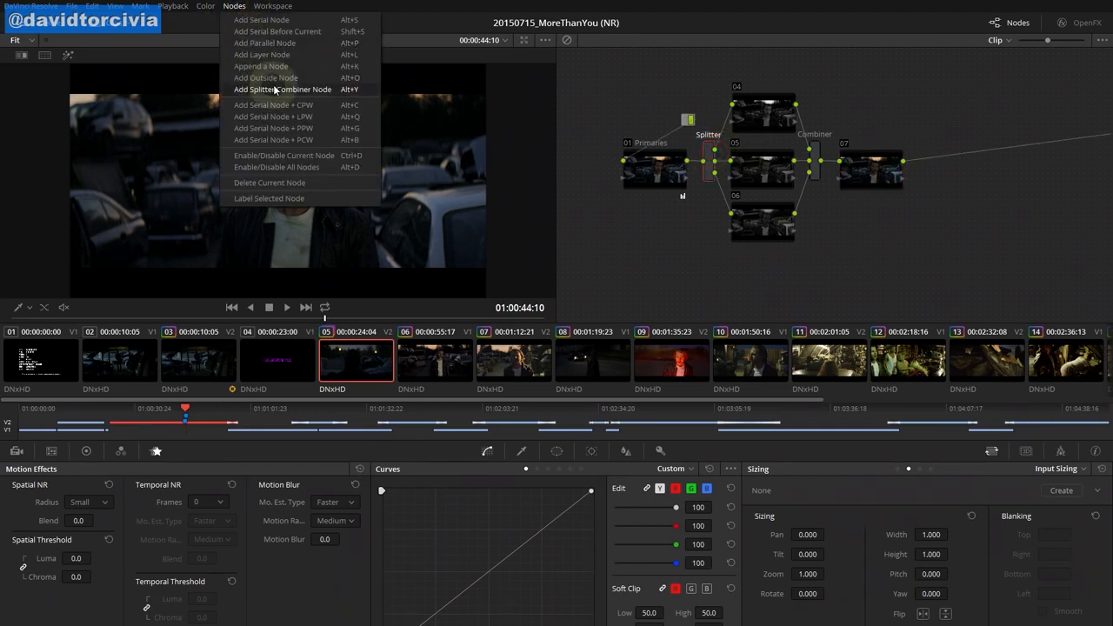
click(596, 130)
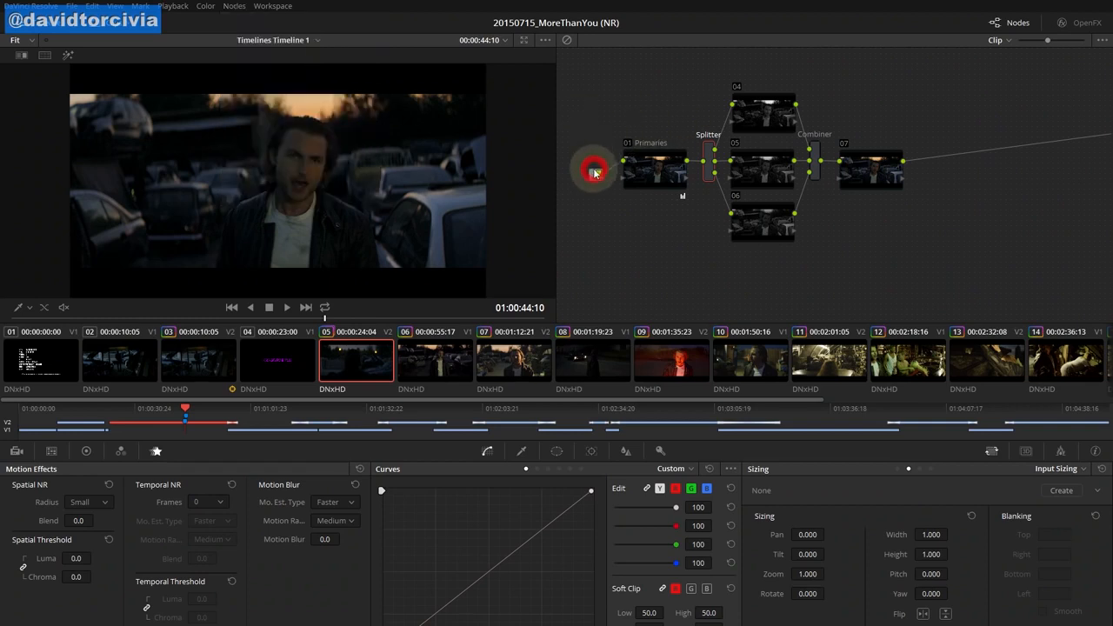
drag(594, 172, 802, 191)
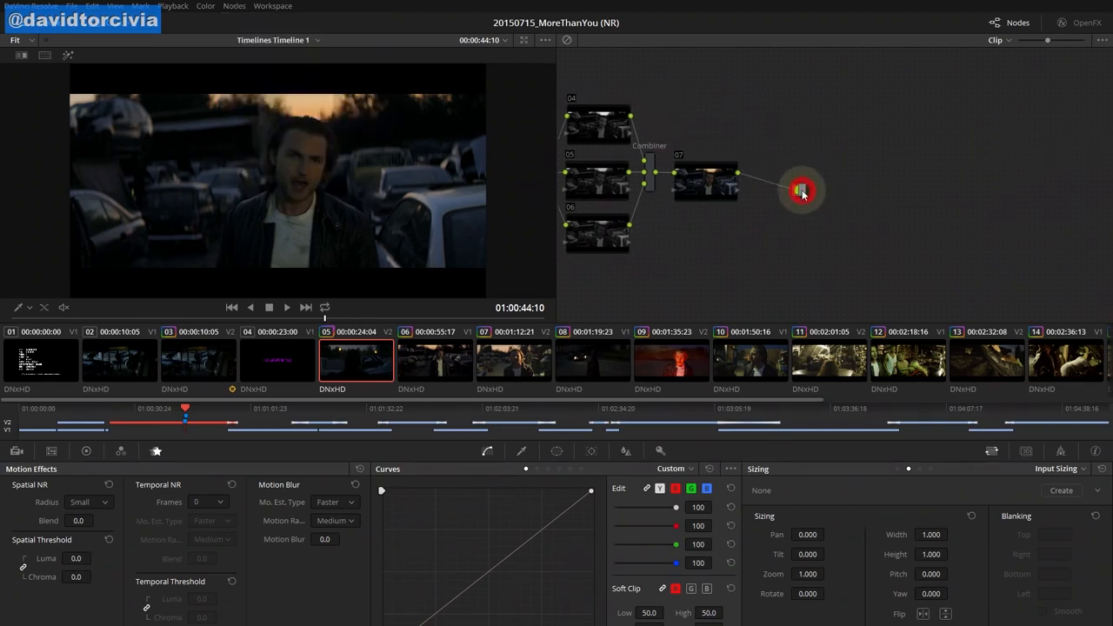
drag(725, 223, 876, 199)
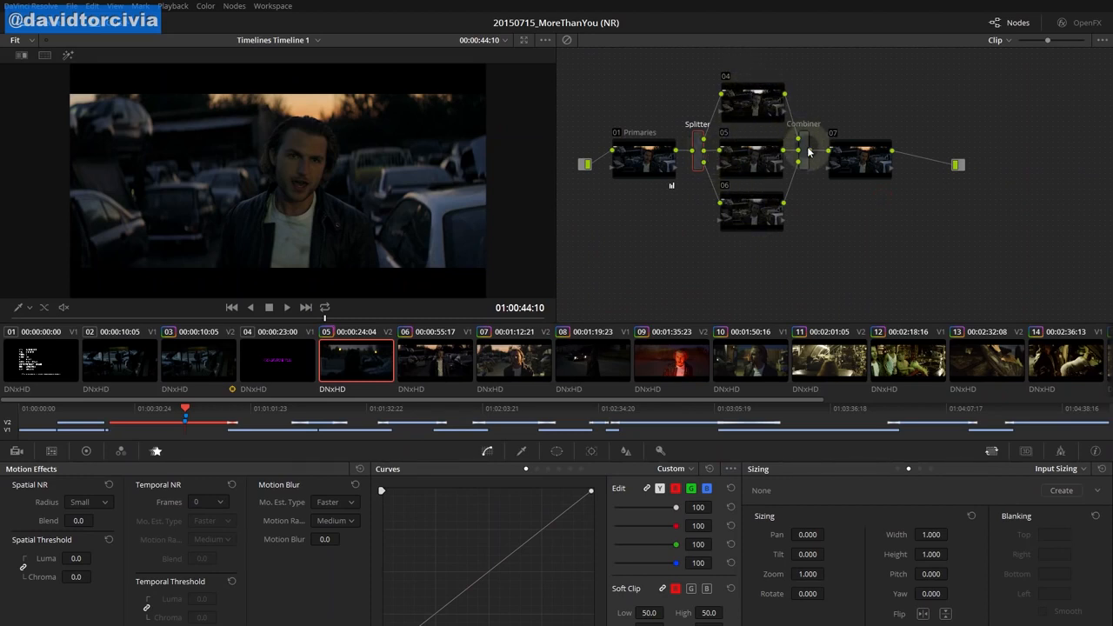
Examine the separate colour channels of nodes 04 and 06 in highlight view
click(757, 111)
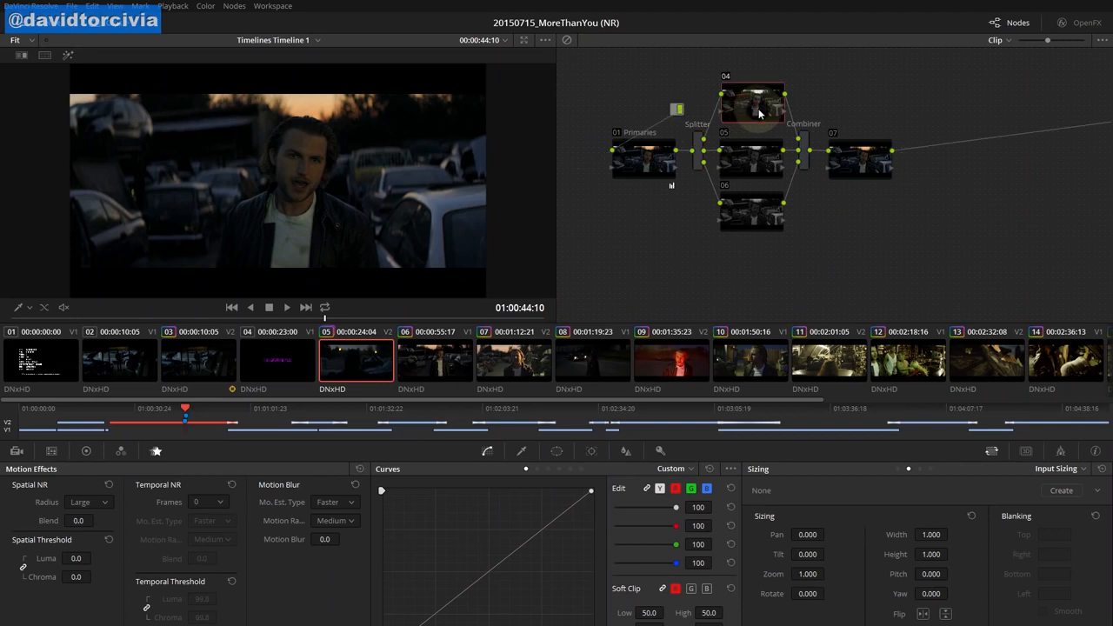
key(shift+h)
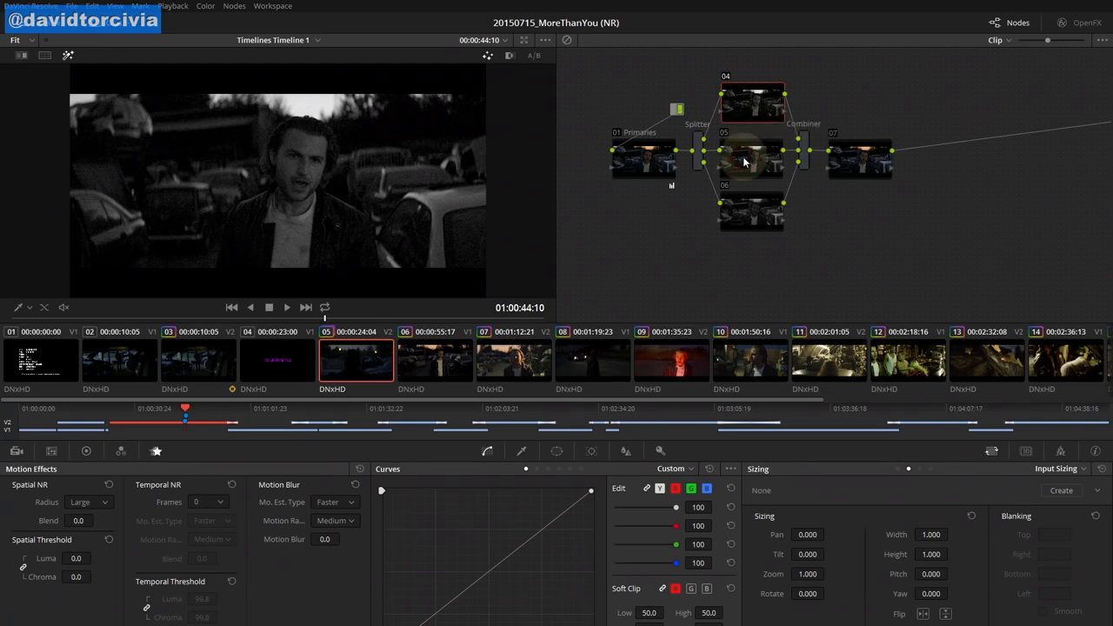
click(749, 206)
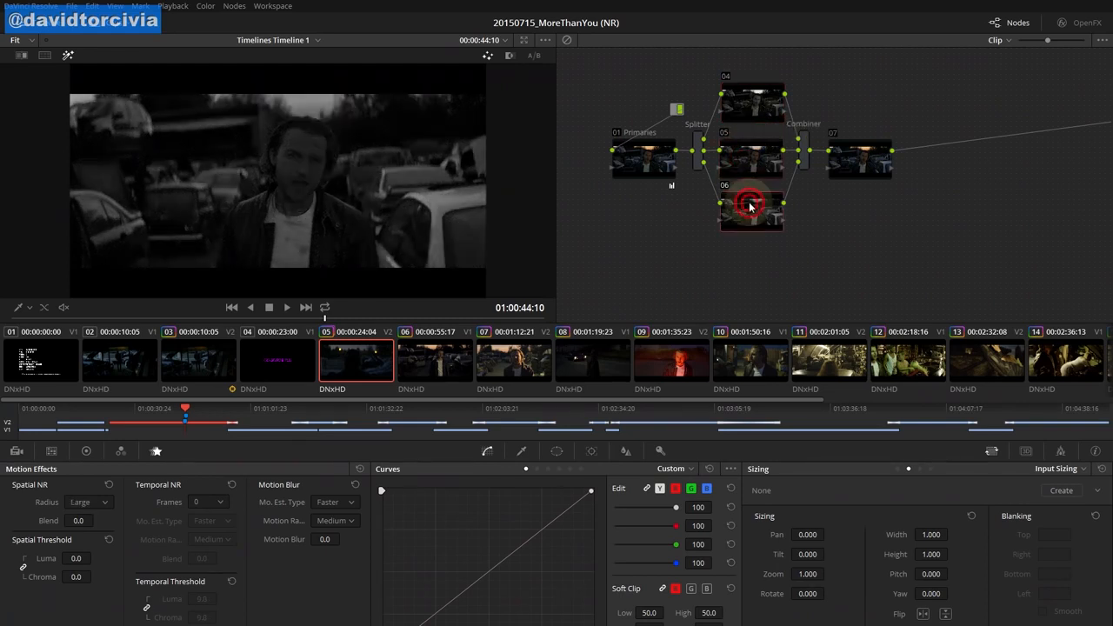
click(747, 112)
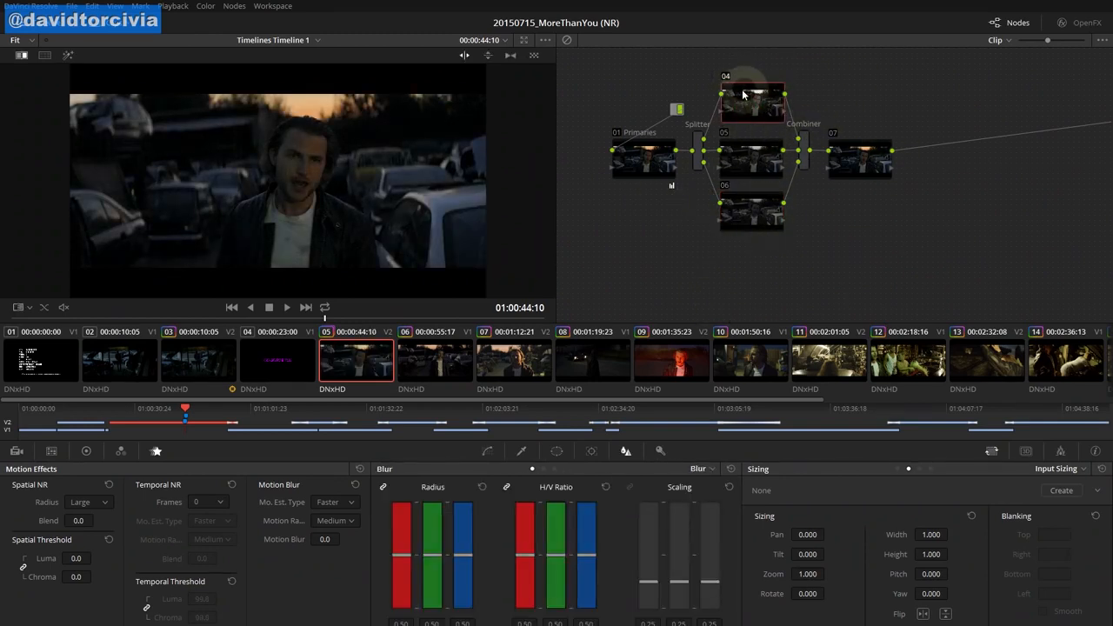
key(shift+h)
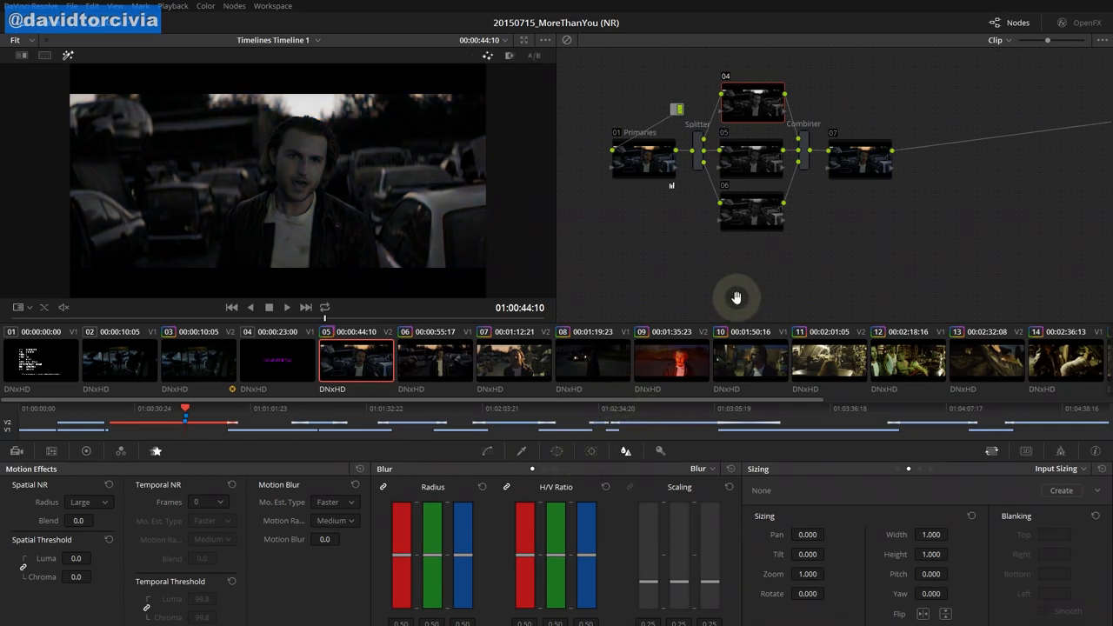
key(shift+h)
key(shift+h)
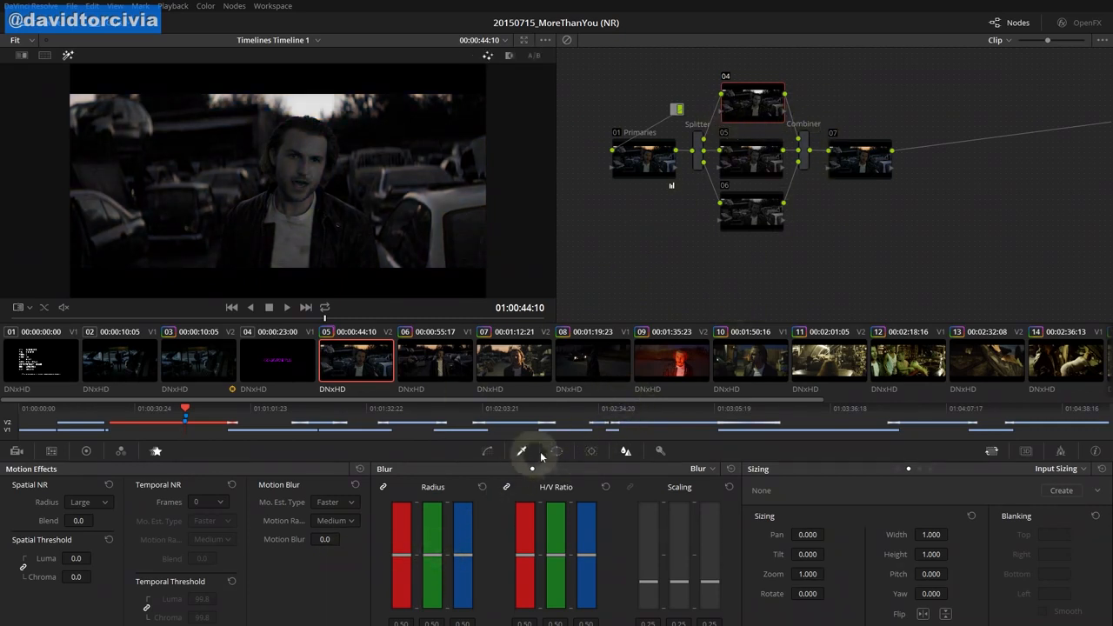
Blur the channel on node 04 with a linked radius of 0.71
click(593, 452)
click(627, 453)
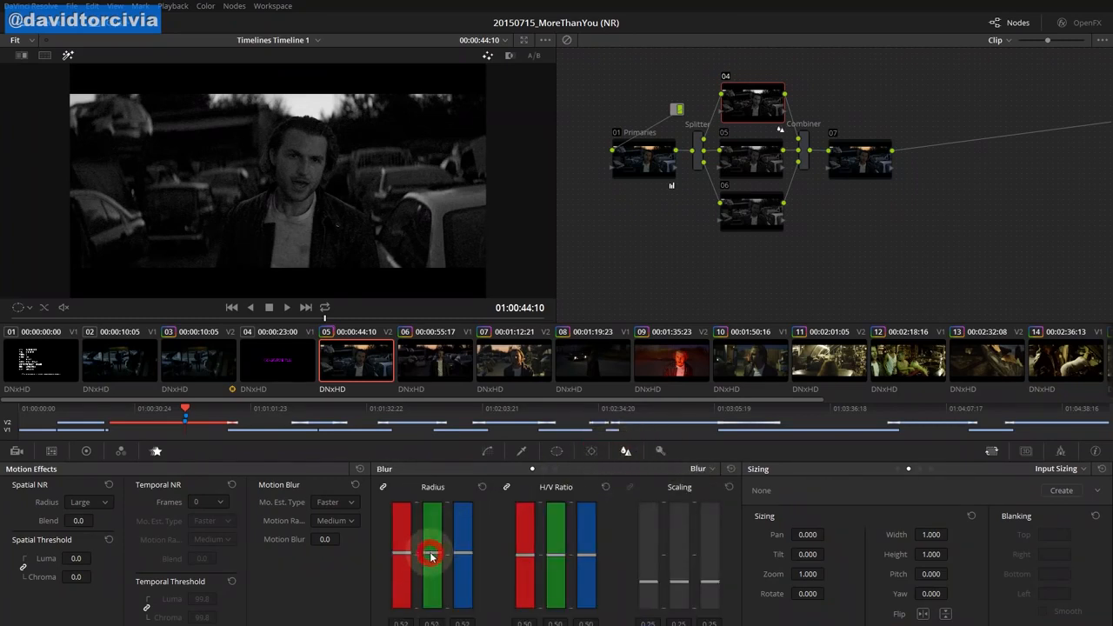
drag(431, 555, 432, 531)
Blur the channel on node 06 with a linked radius of 0.66 and check the combined image full screen without the highlight
click(740, 224)
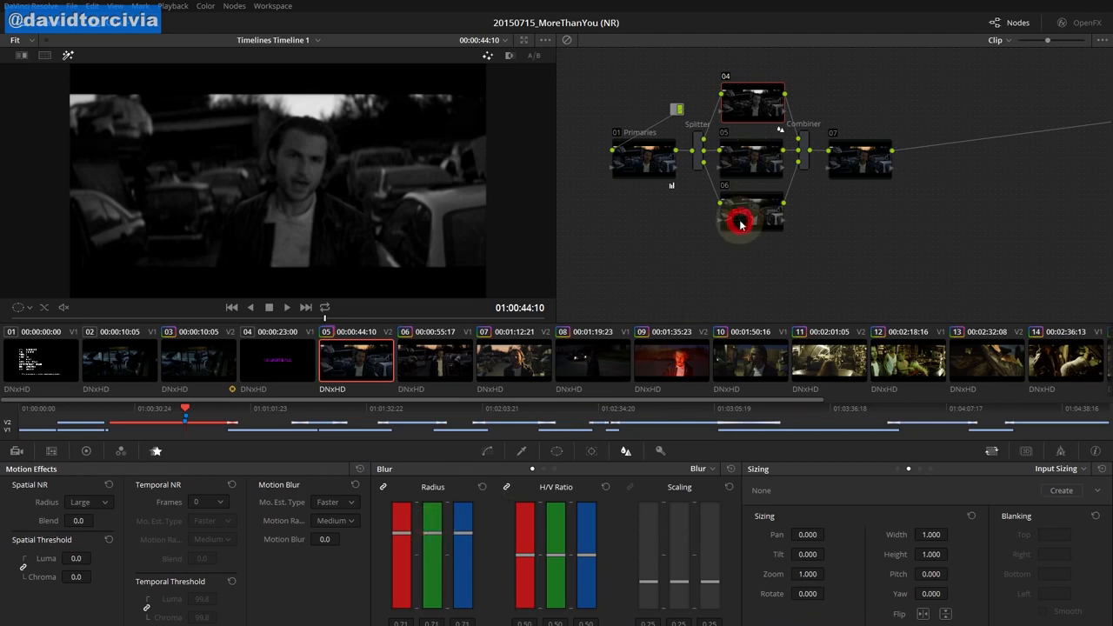
click(433, 555)
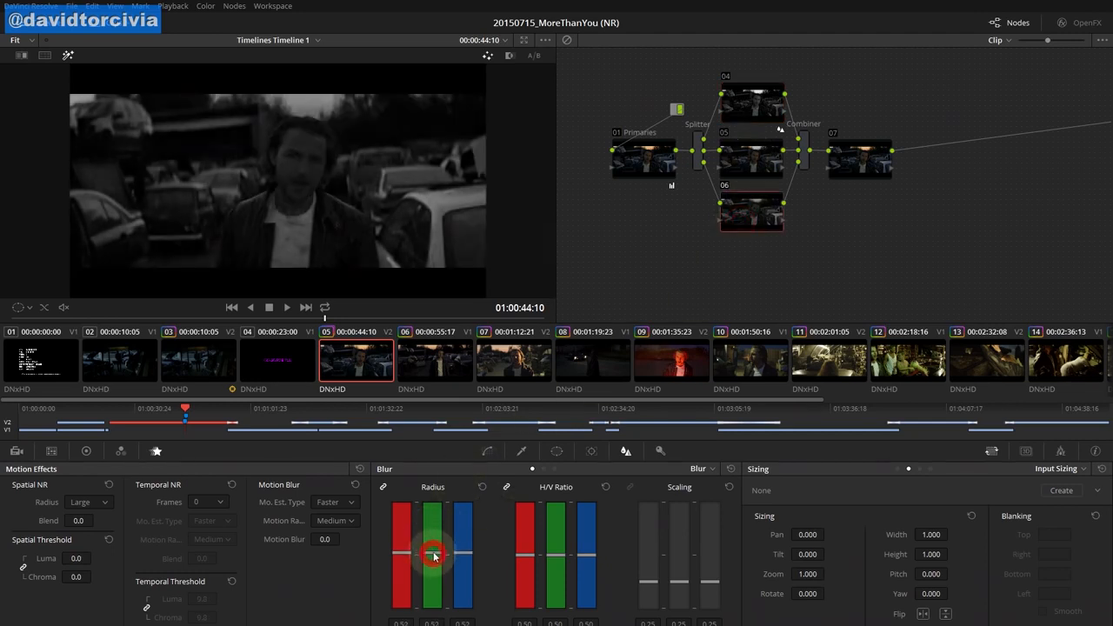
drag(433, 555, 443, 540)
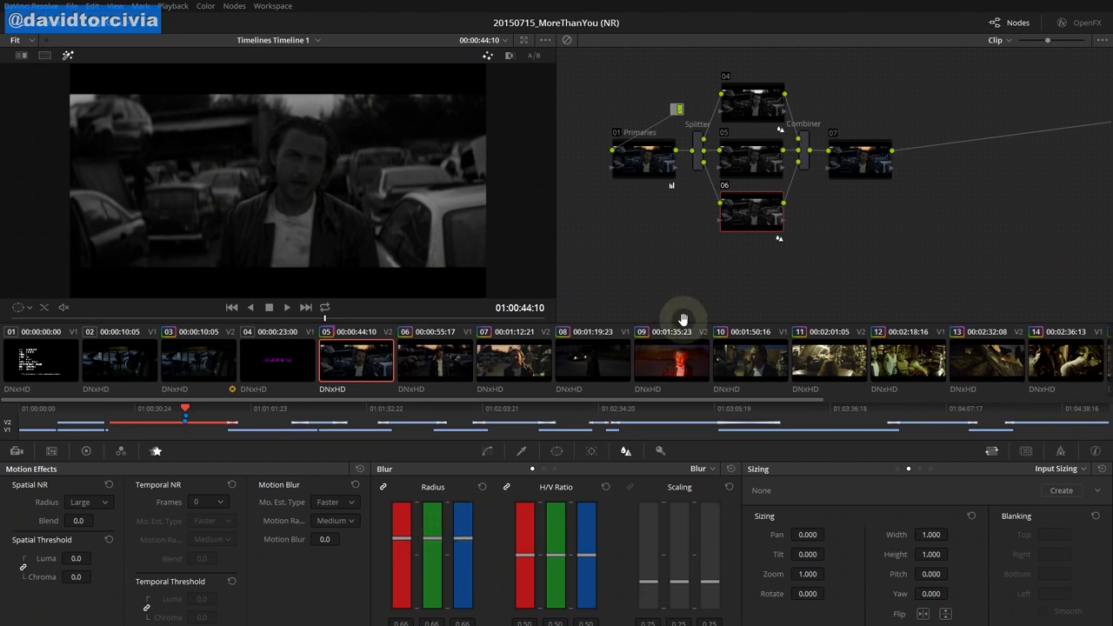
key(shift+h)
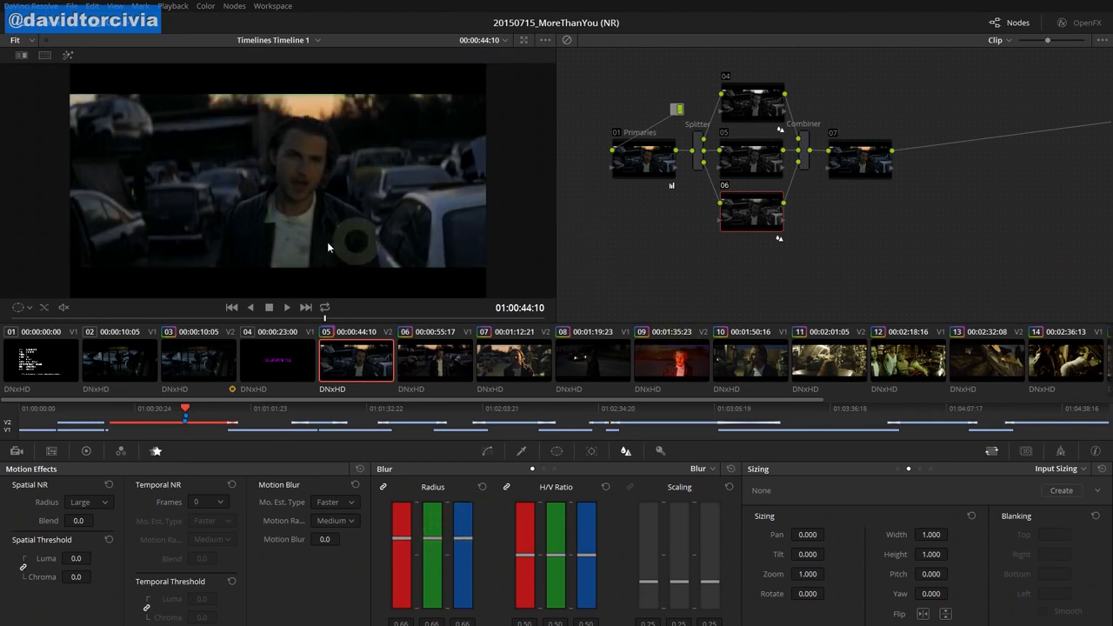
key(shift+f)
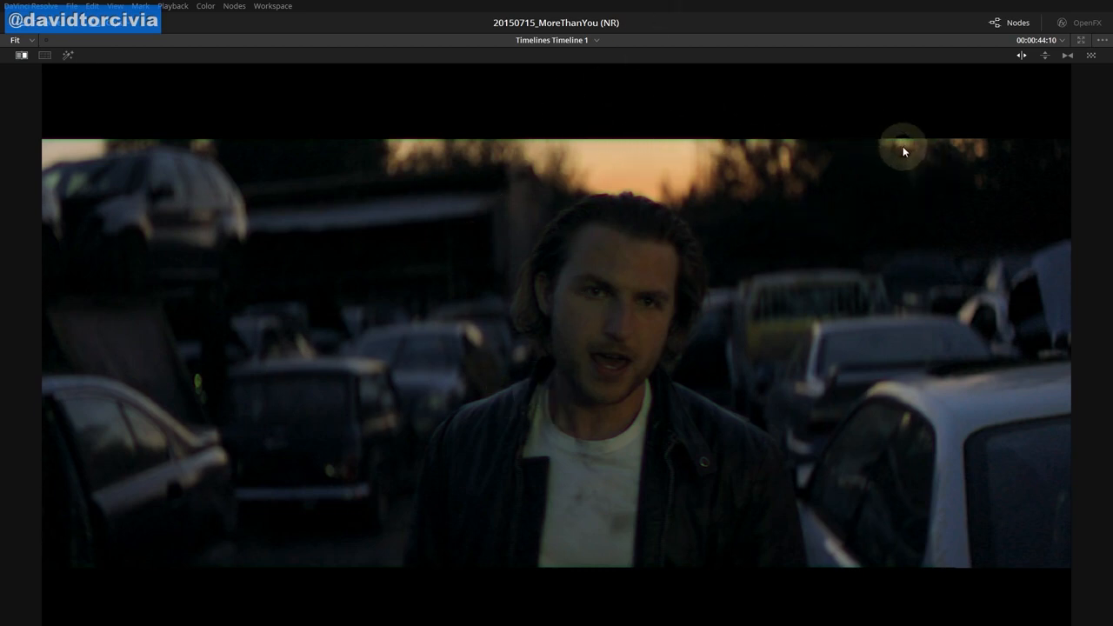
key(shift+f)
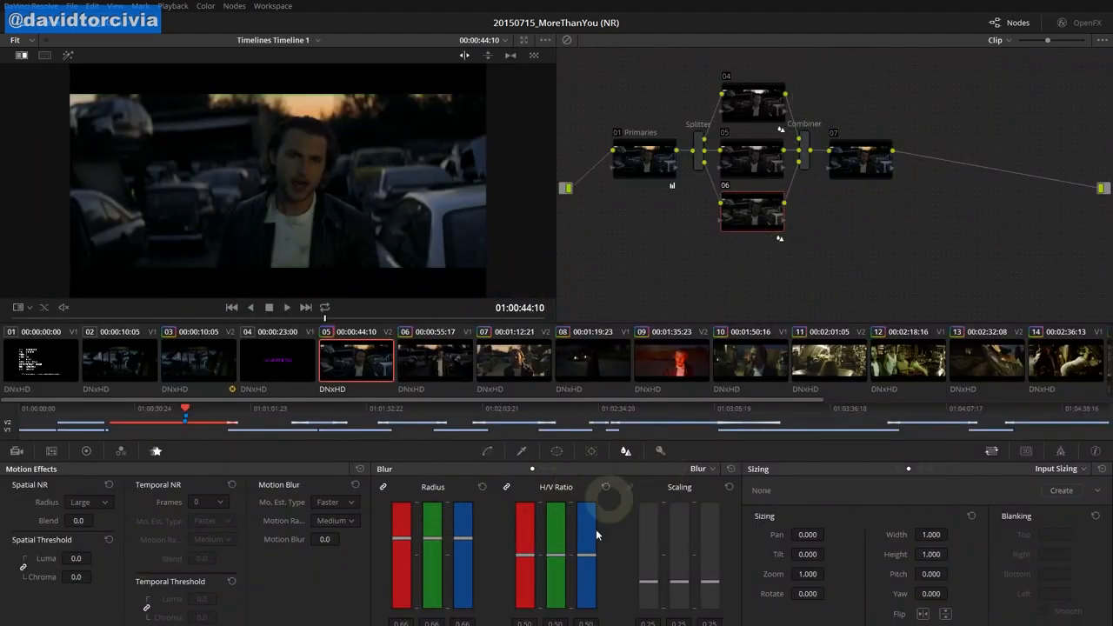
Try a blur H/V ratio of 0.98 on node 06 and 0.96 on node 04, checking the image full screen
drag(560, 558, 565, 500)
click(753, 102)
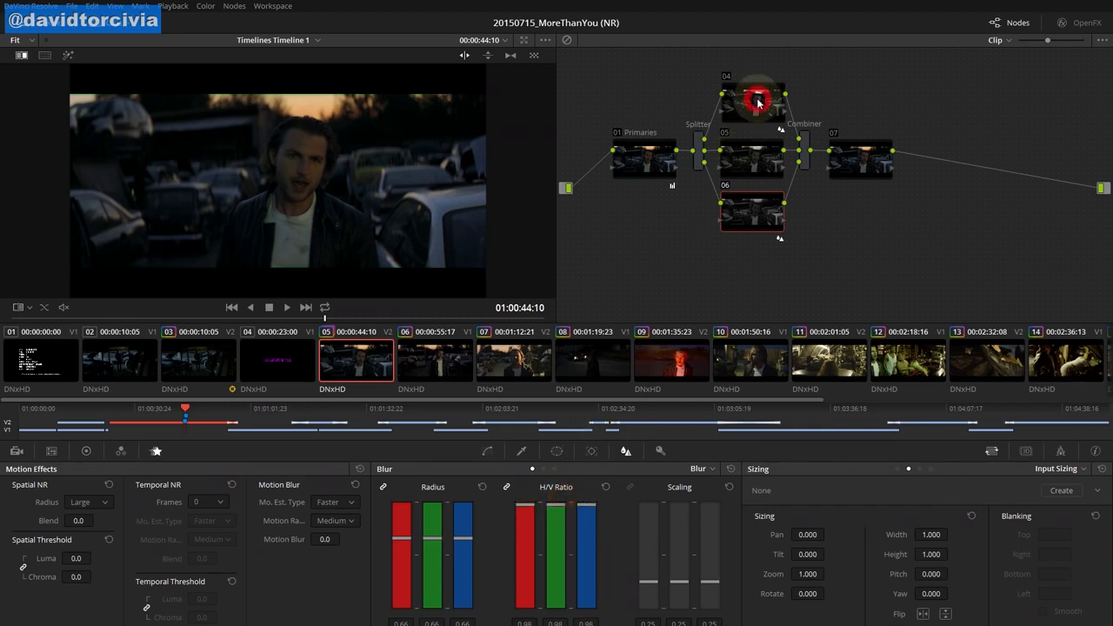
drag(569, 554, 580, 505)
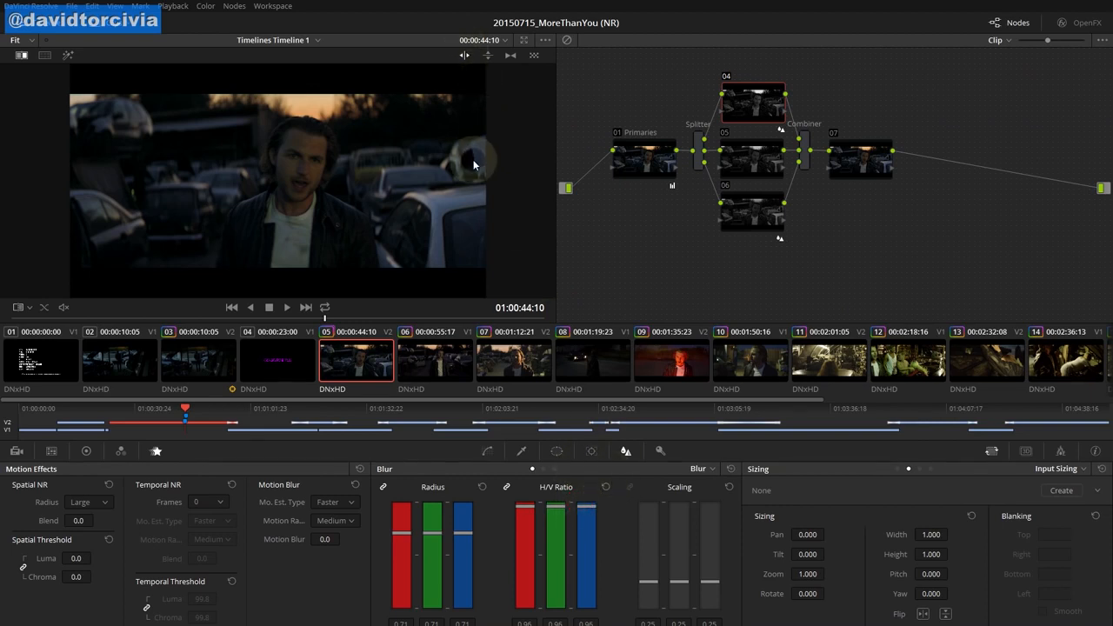
key(shift+f)
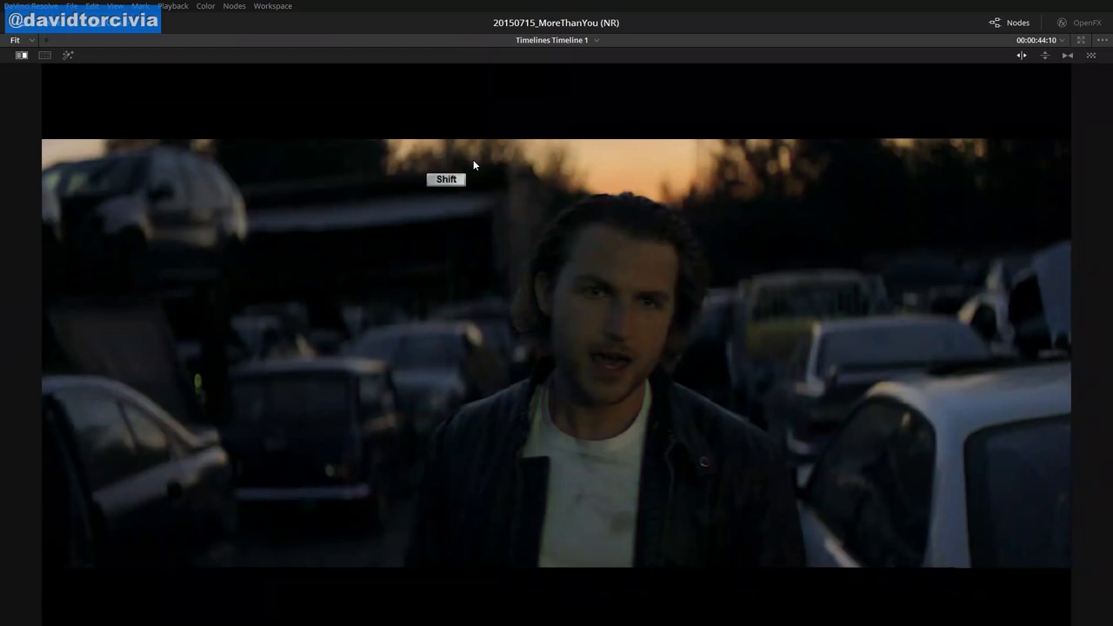
key(shift+f)
Bring the blur H/V ratio on nodes 04 and 06 back to the middle of its range
drag(555, 505, 554, 553)
click(753, 218)
drag(553, 511, 558, 553)
Set the Node Sizing zoom of channel node 05 to 0.990 and inspect the colour fringing full screen
click(751, 165)
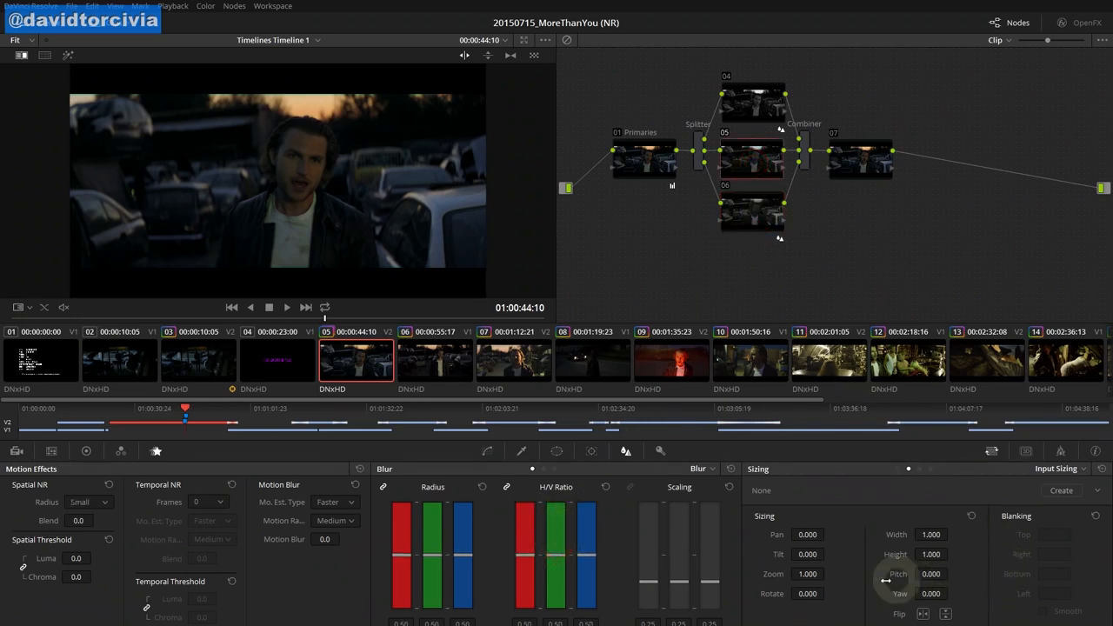
click(1057, 468)
click(1063, 520)
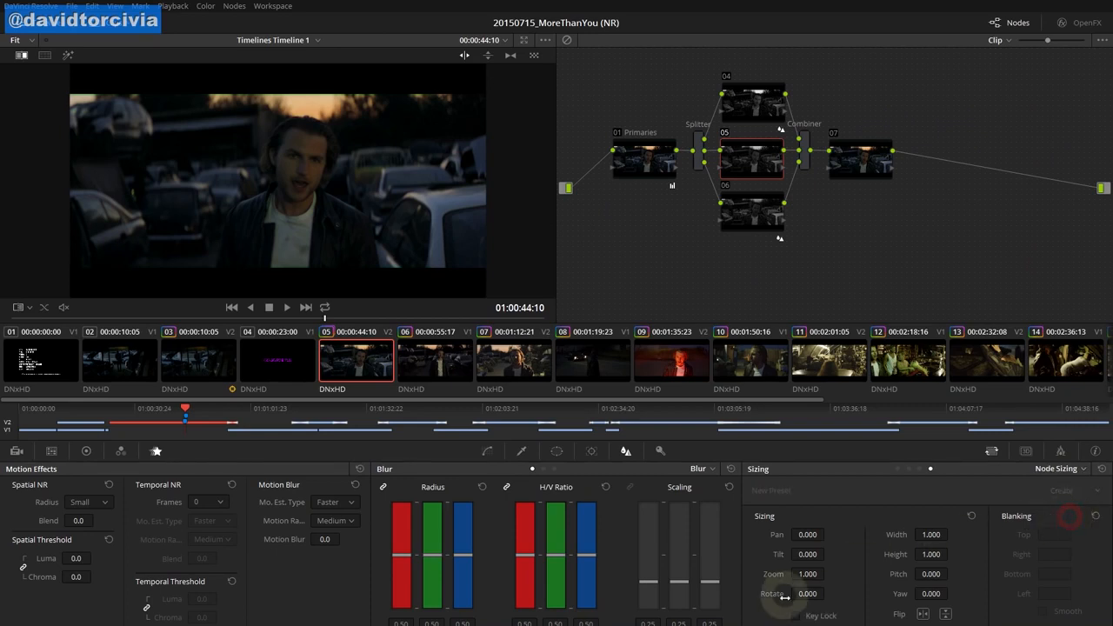
drag(808, 574, 807, 574)
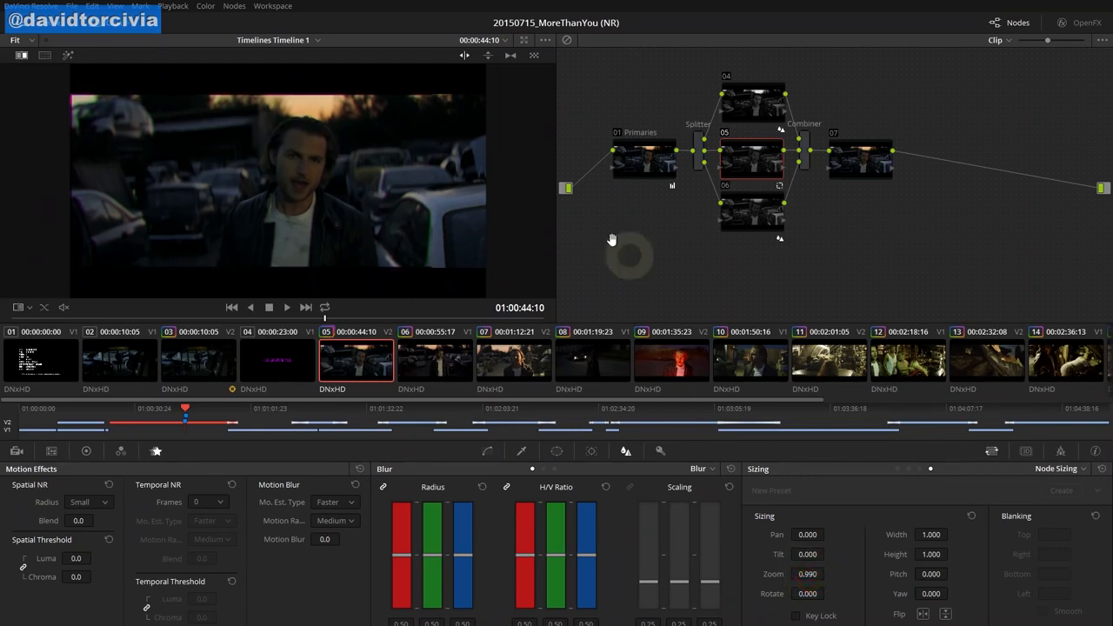
key(shift+f)
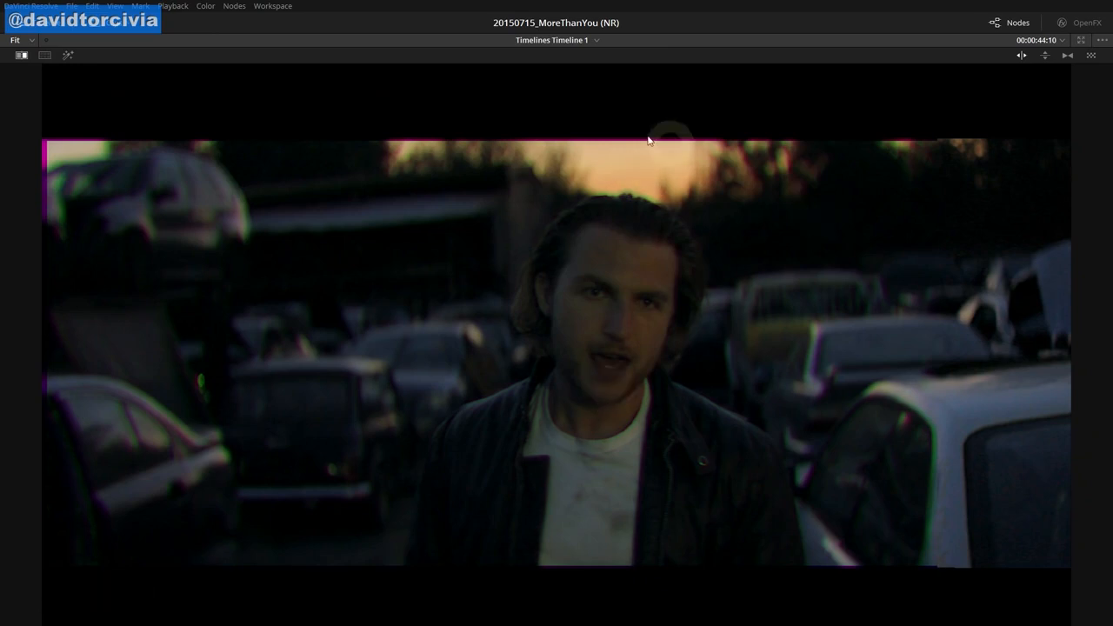
key(shift+f)
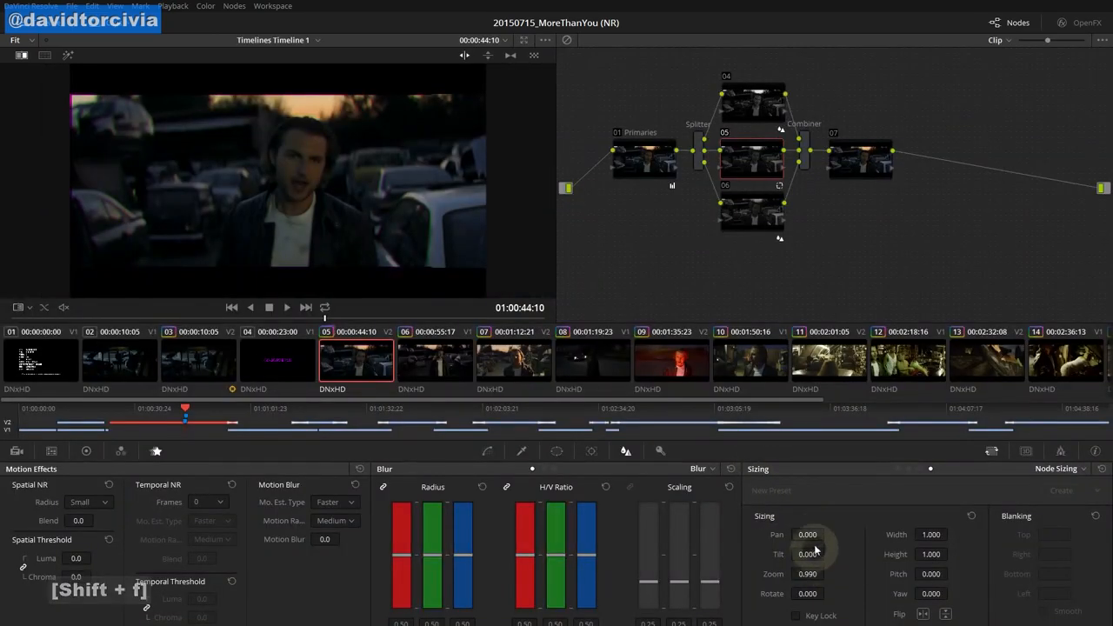
Try a Node Sizing pan of 5.000 and a tilt change on node 05, undoing both
click(808, 534)
key(ctrl+z)
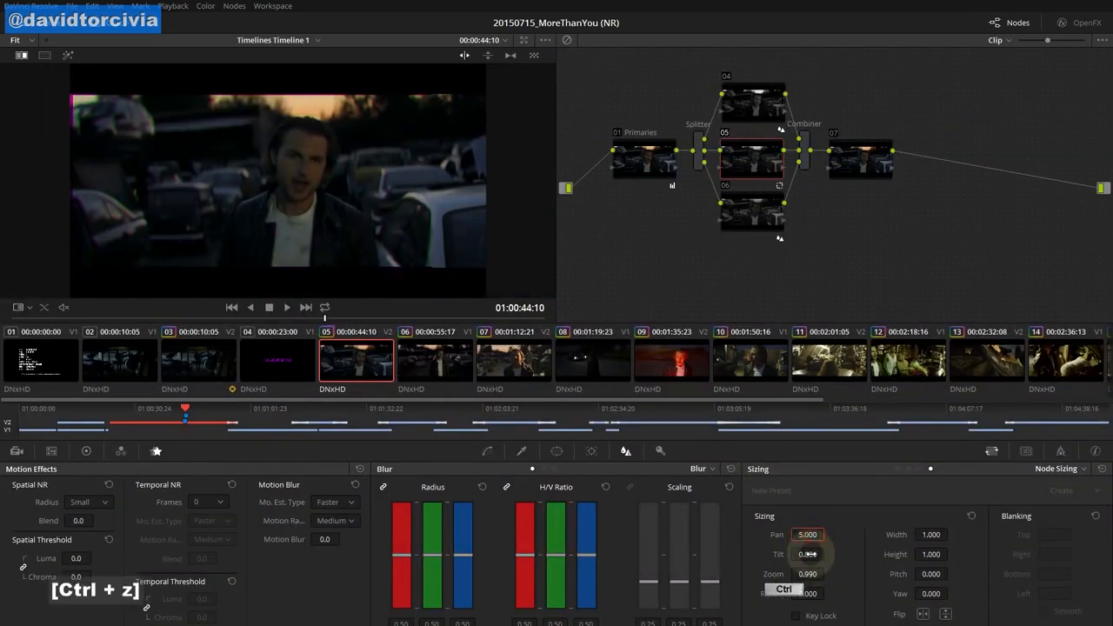
click(810, 554)
key(ctrl+z)
key(ctrl+z)
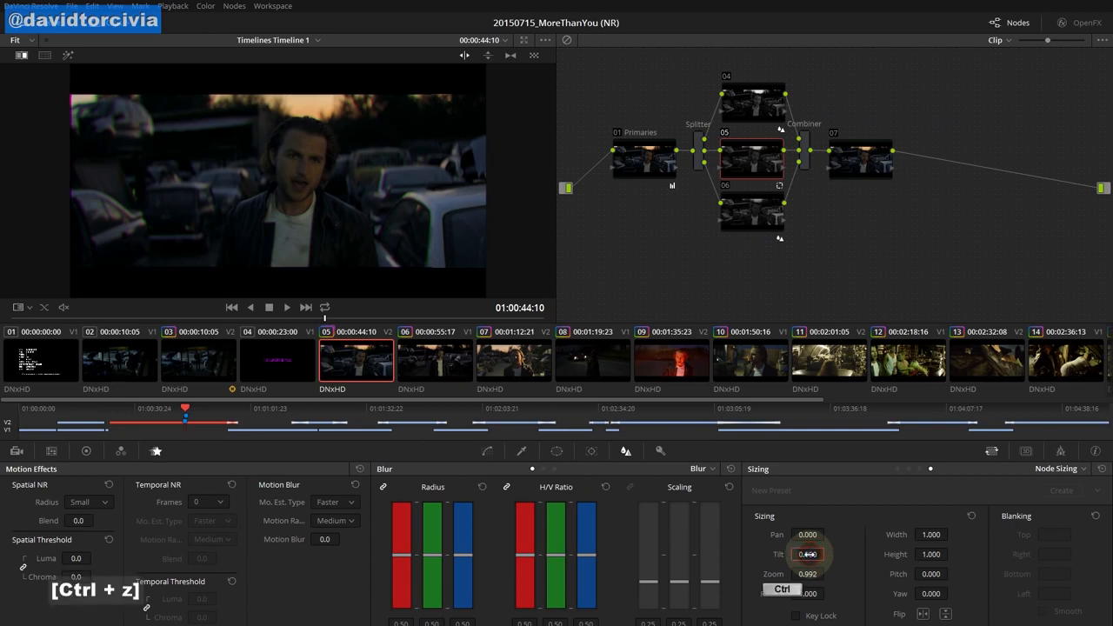
Set the Node Sizing zoom of node 05 to 0.996 and compare the image with the reference wipe full screen
click(816, 573)
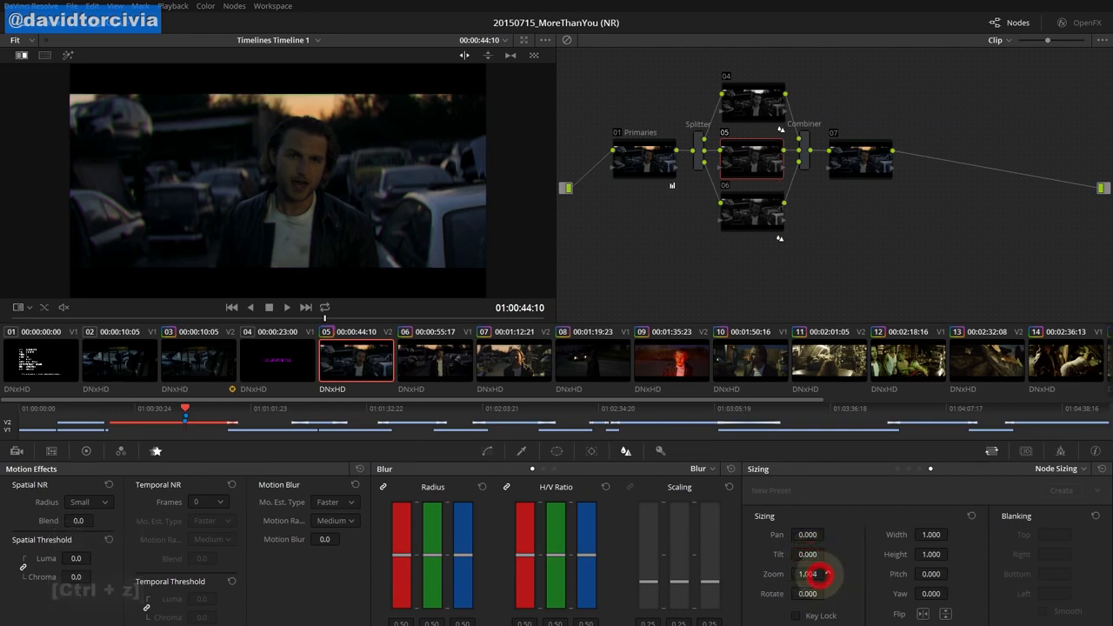
drag(824, 575, 816, 572)
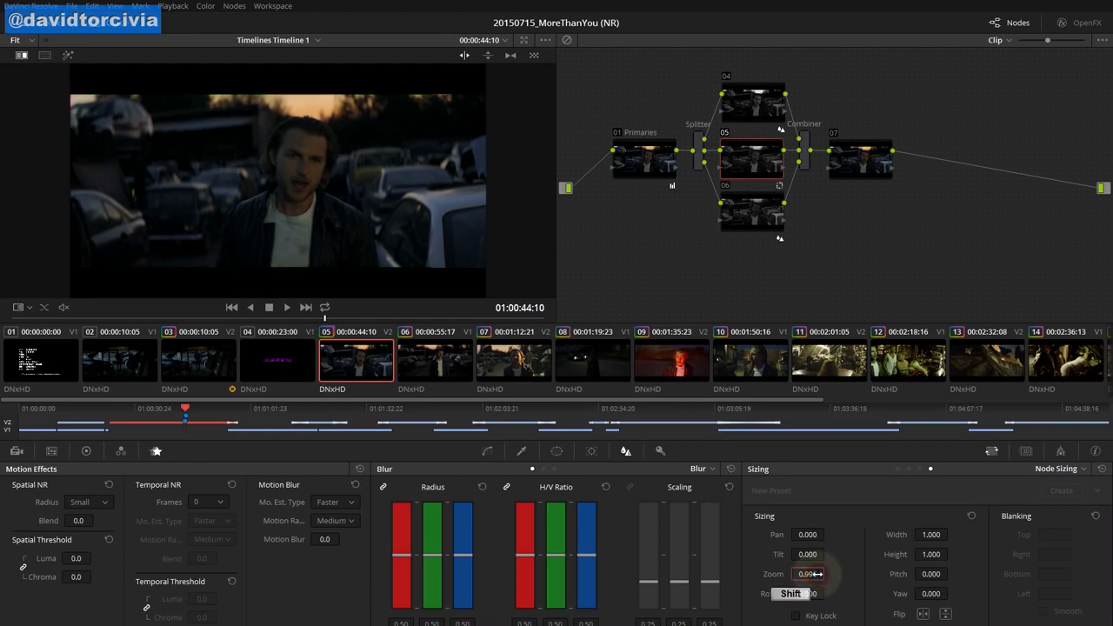
key(shift+f)
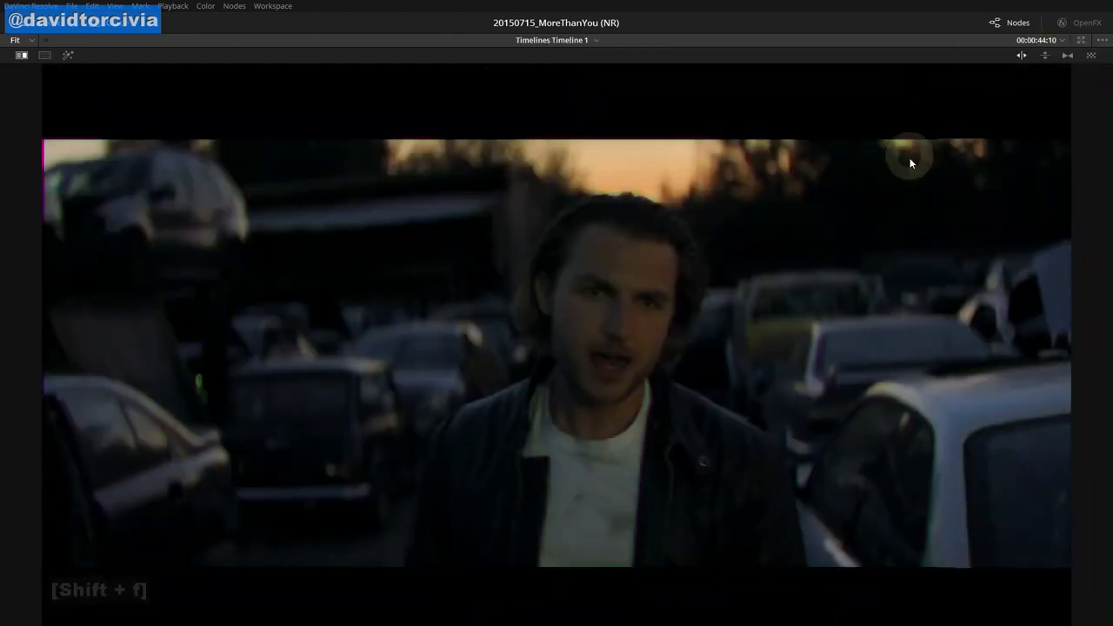
key(ctrl+w)
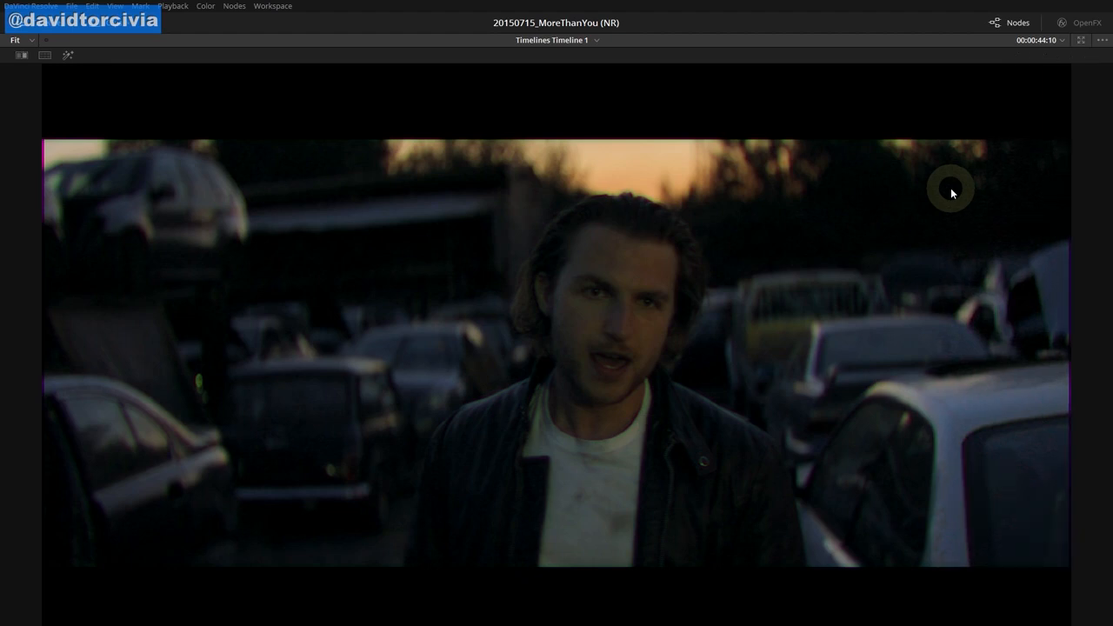
key(ctrl+w)
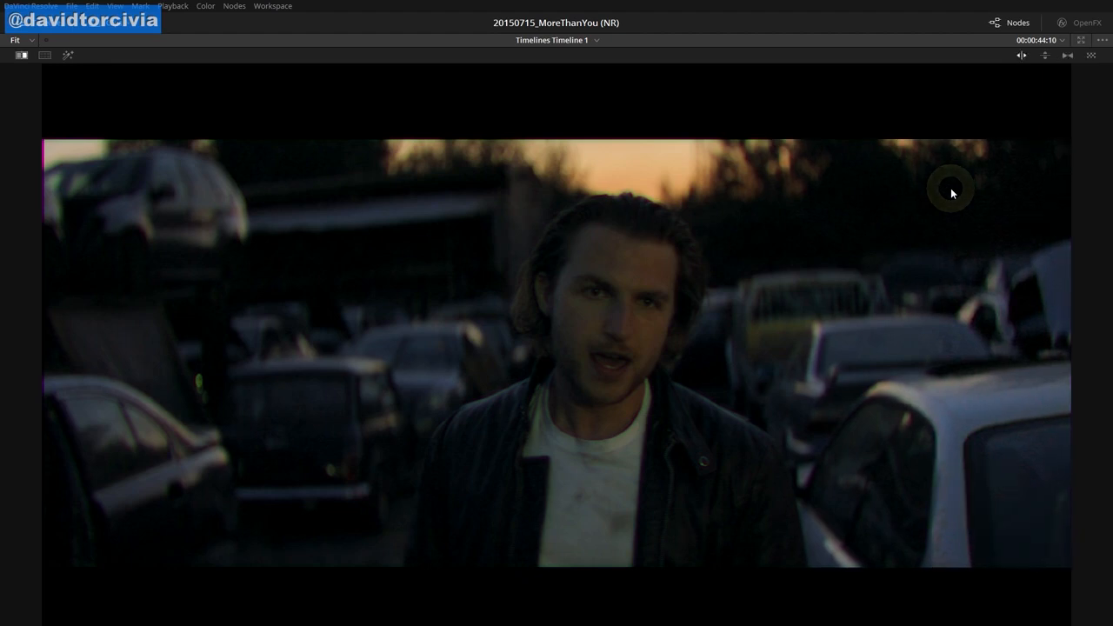
key(ctrl+w)
key(ctrl+w)
key(ctrl+w)
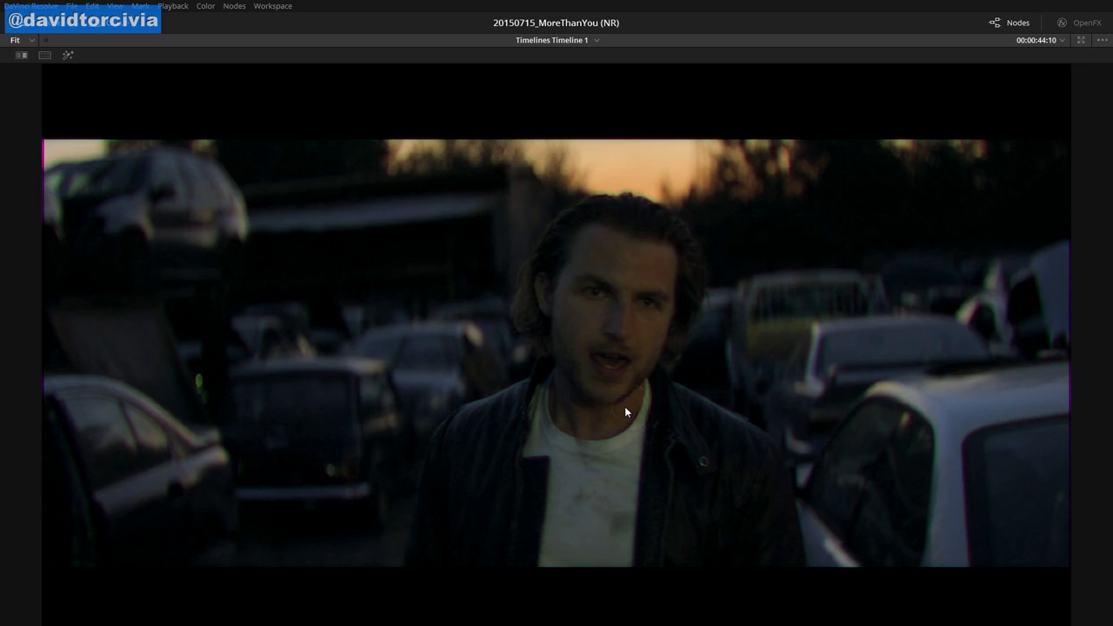
key(shift+f)
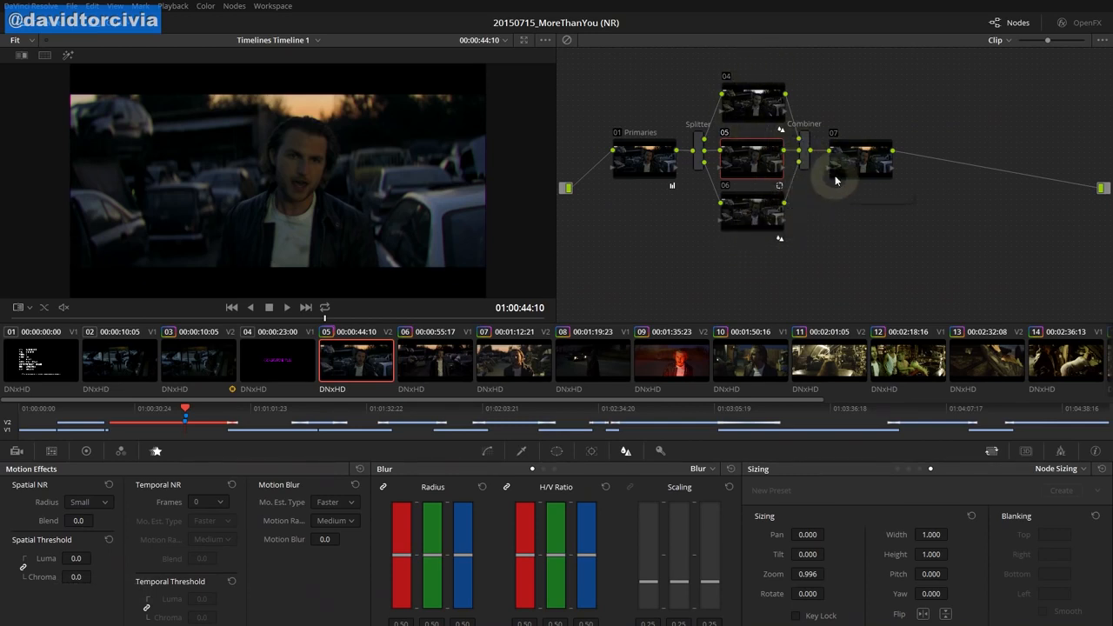
Reset all grades and nodes of clip 05's current version
right_click(844, 218)
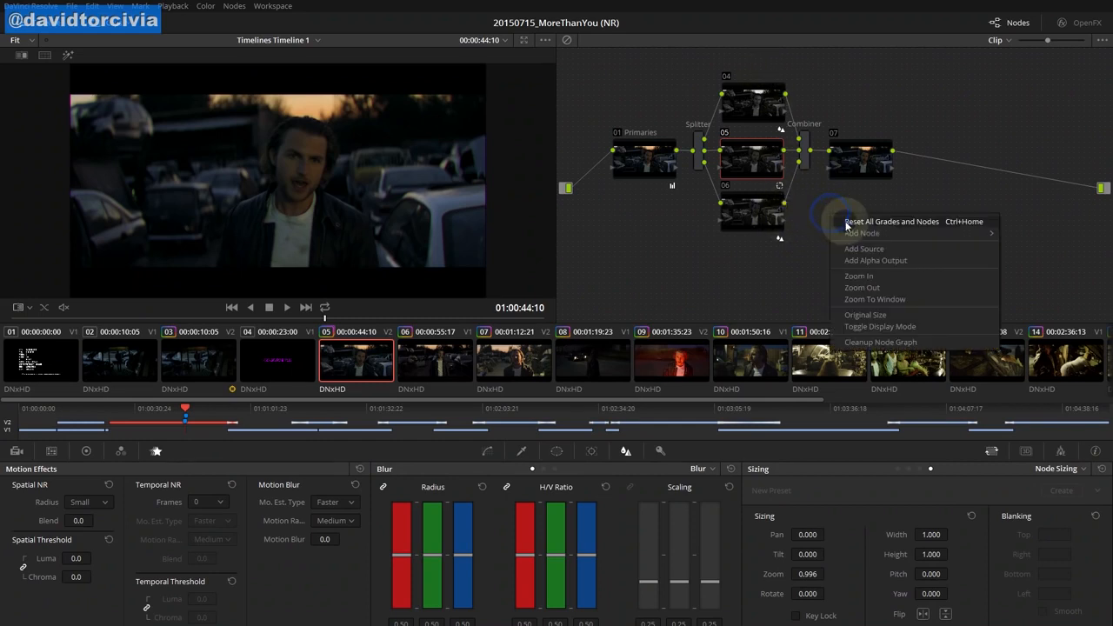
click(870, 221)
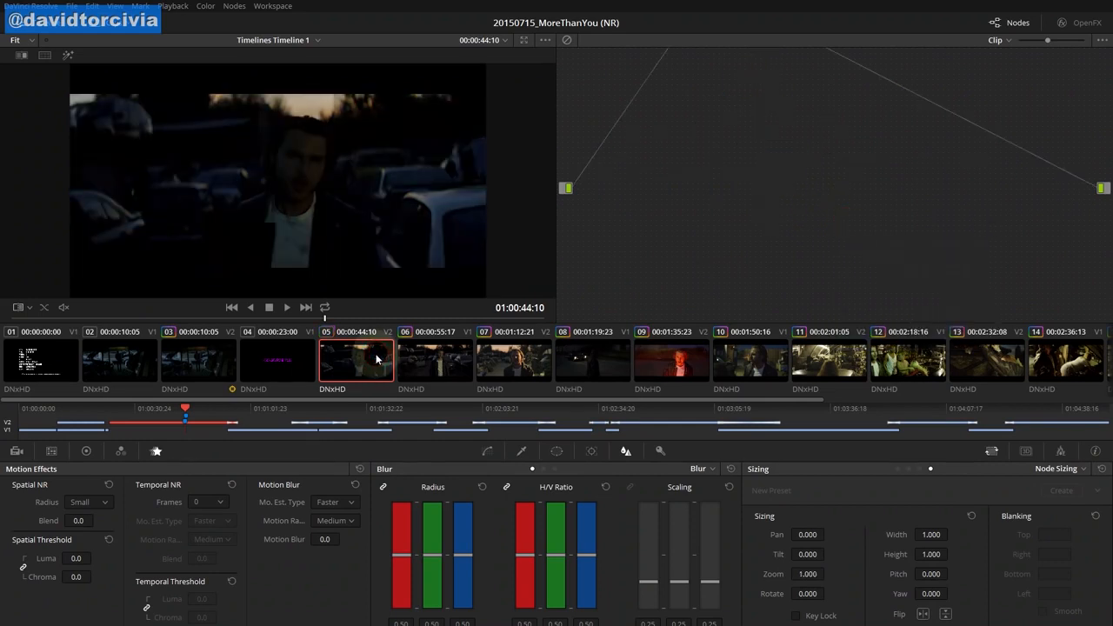
Load local Version 1 of clip 05 and copy the grade of its Primaries node
right_click(375, 356)
mouse_move(434, 20)
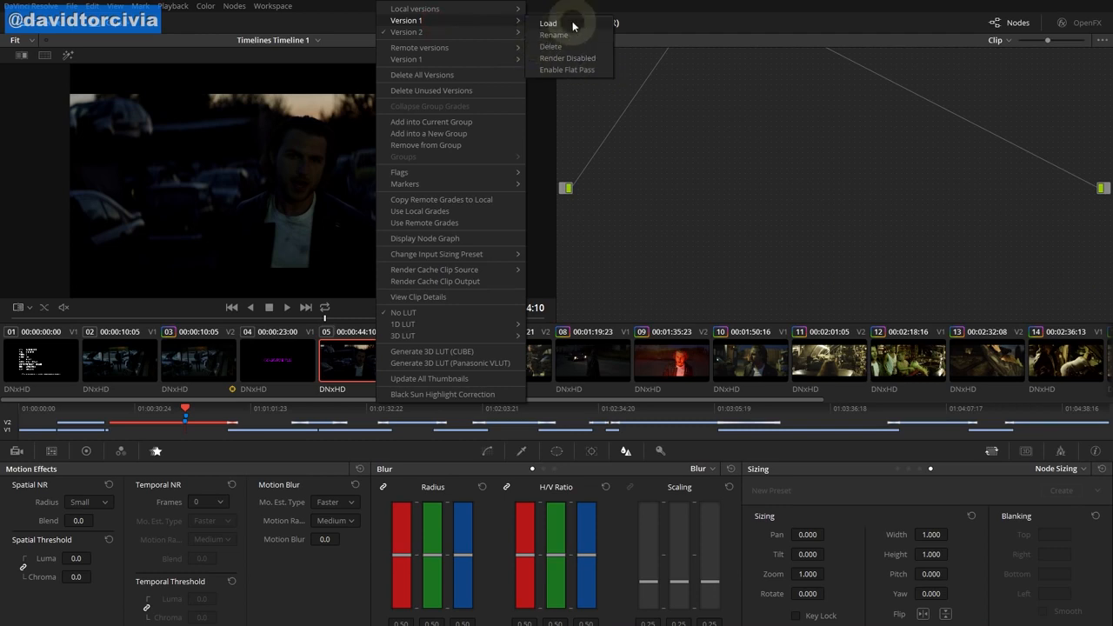
click(546, 26)
click(660, 144)
key(ctrl+c)
key(ctrl+c)
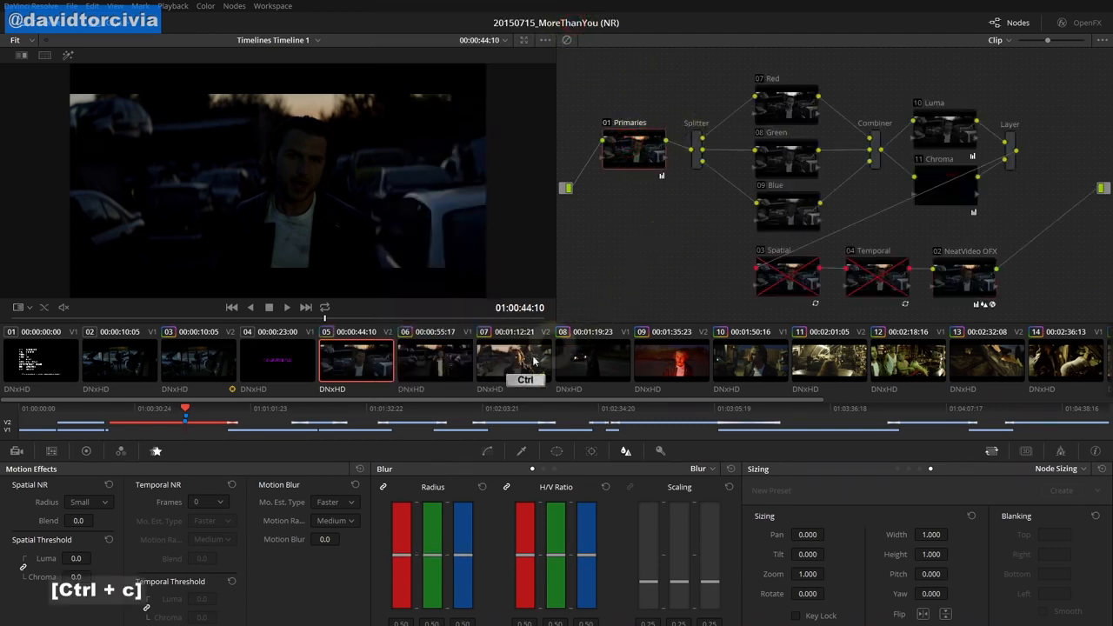
key(ctrl+z)
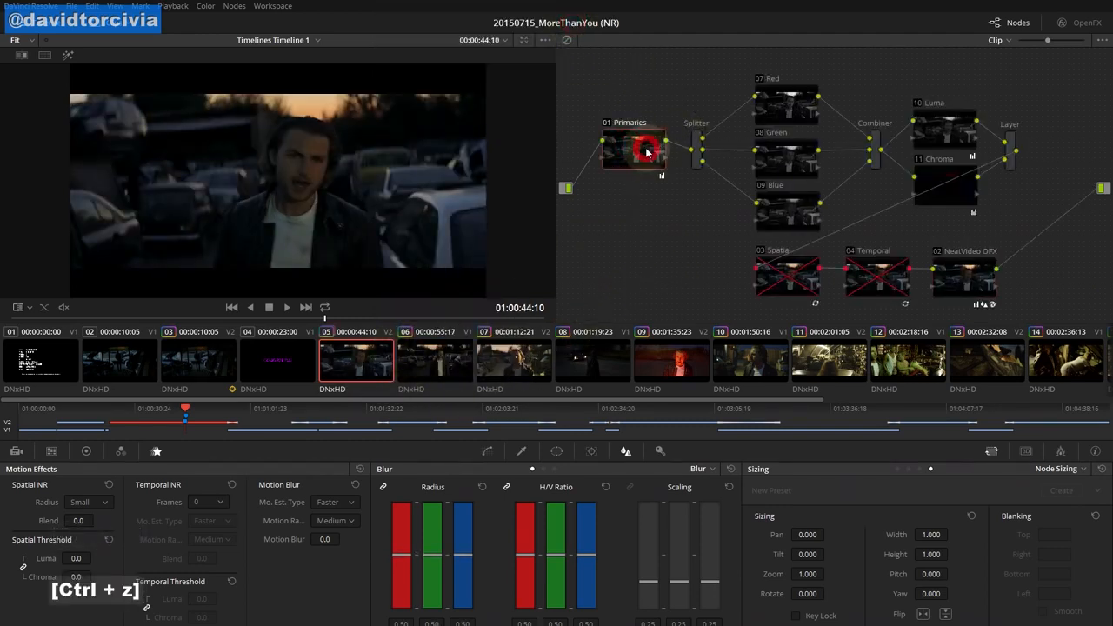
key(ctrl+c)
Load Version 2 of clip 05 again and paste the Primaries grade onto its repositioned node 01
right_click(378, 344)
click(463, 33)
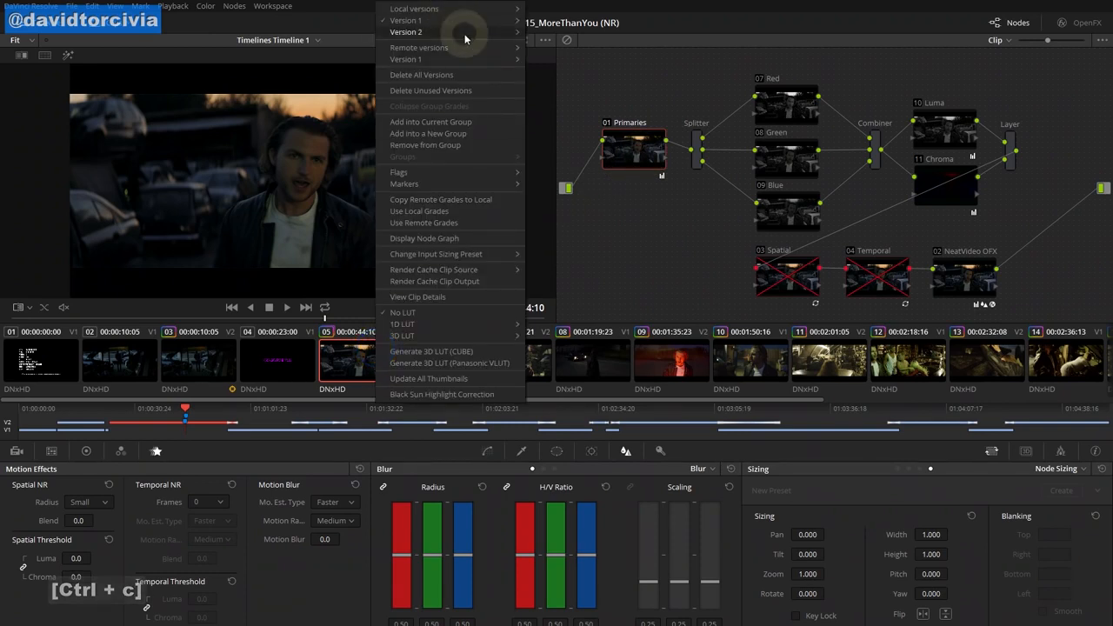
click(586, 34)
drag(727, 124, 713, 197)
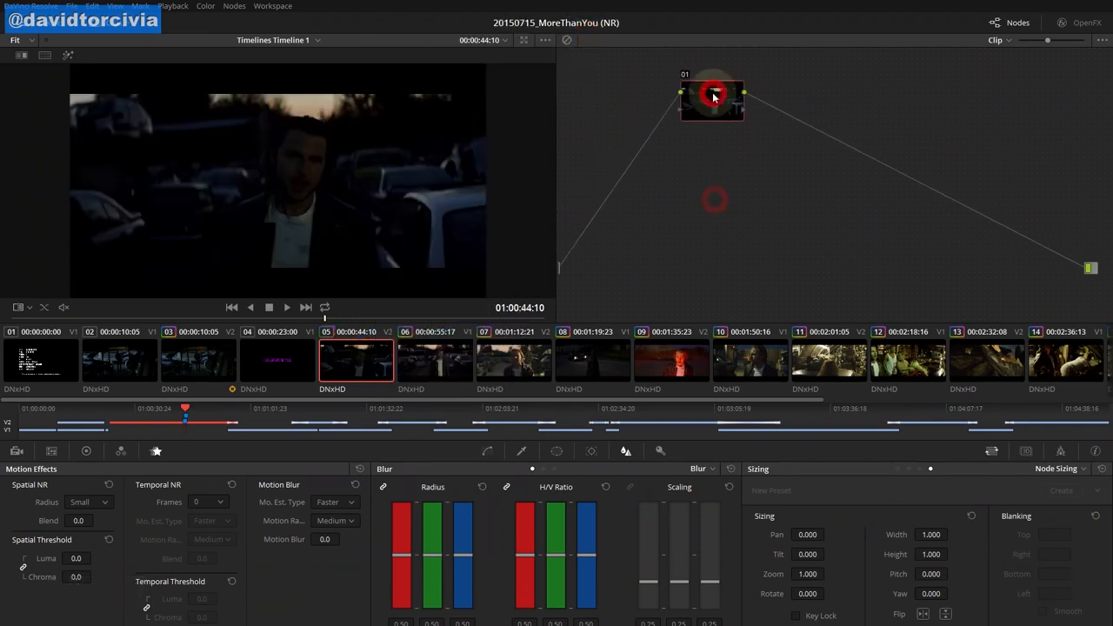
drag(713, 94, 673, 232)
drag(735, 266, 767, 201)
key(ctrl+v)
drag(681, 174, 660, 166)
Add a serial node and a parallel node after Primaries, and morph the parallel mixer into a Layer Mixer node
key(alt+s)
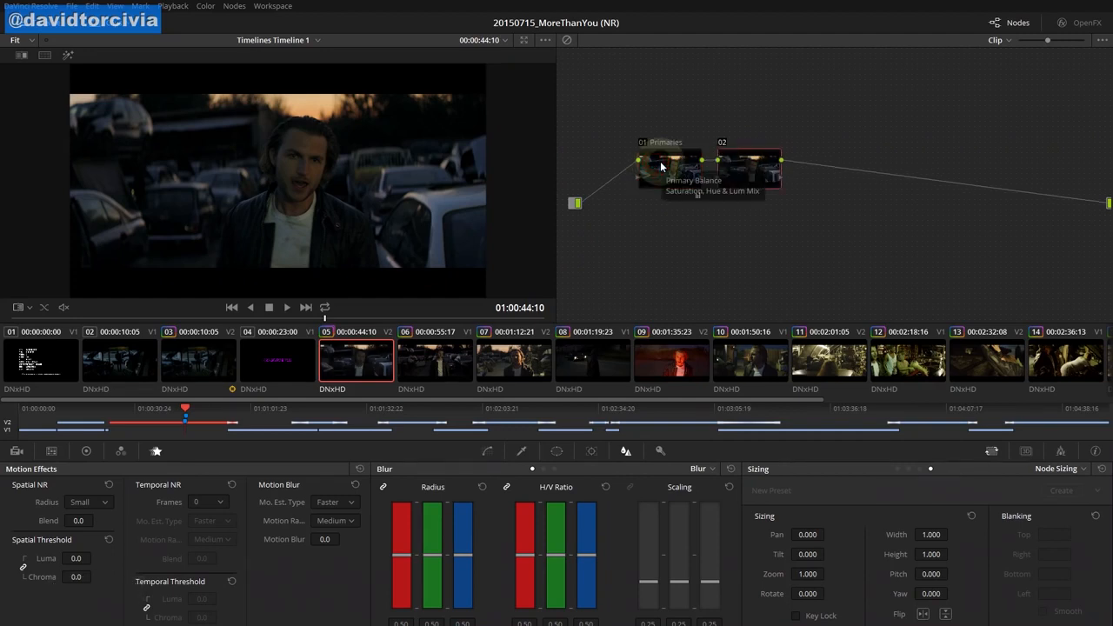
key(alt+p)
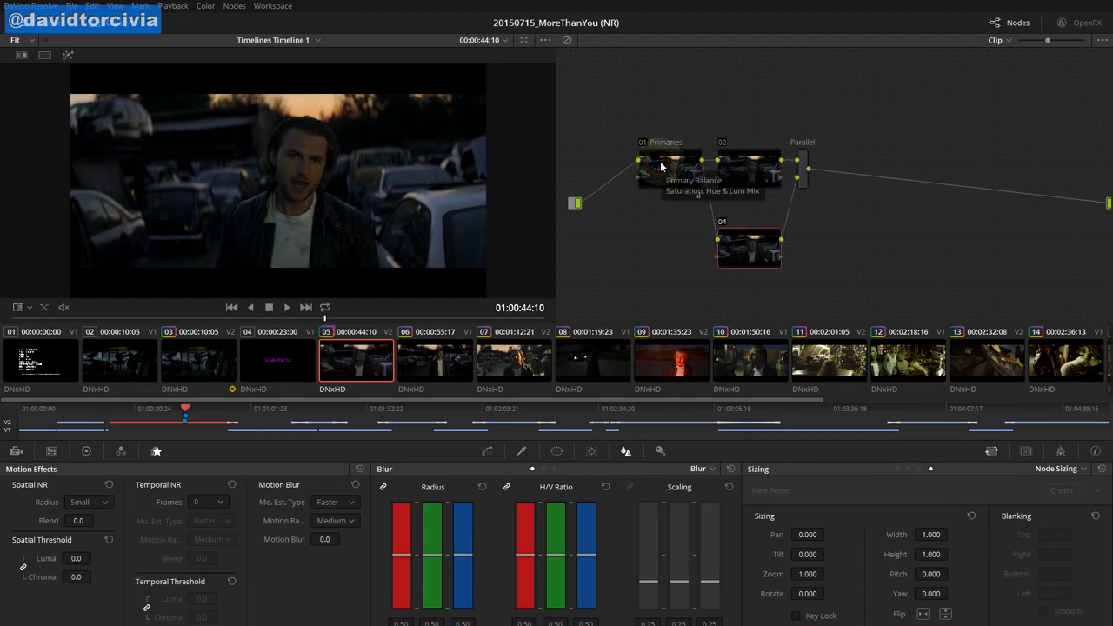
right_click(804, 163)
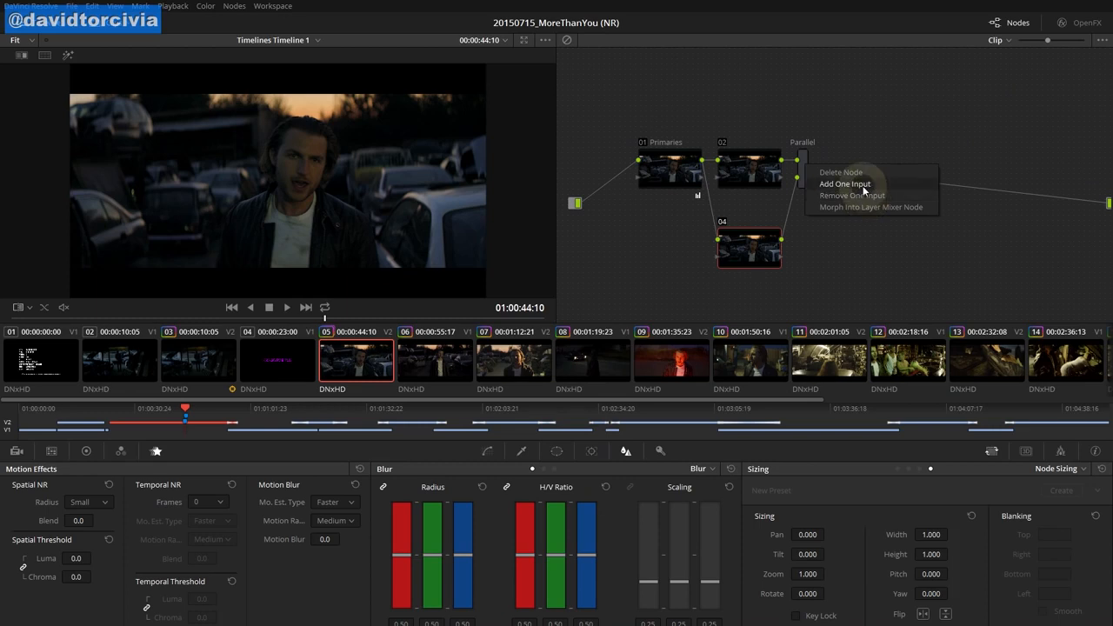
click(865, 207)
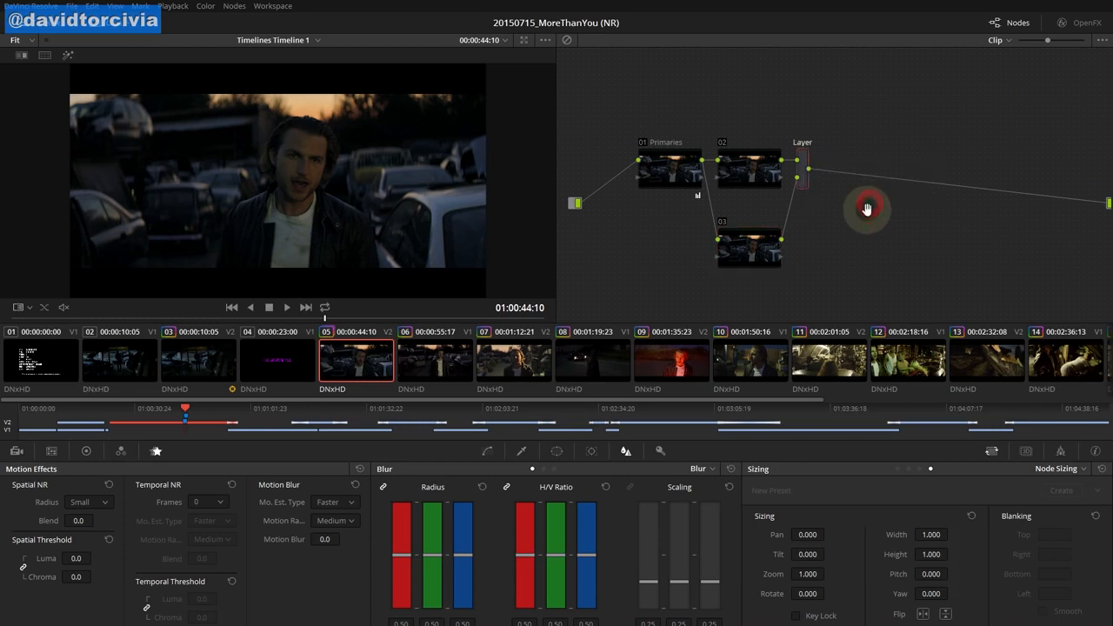
Set the Layer Mixer's composite mode to Add
right_click(802, 160)
click(882, 209)
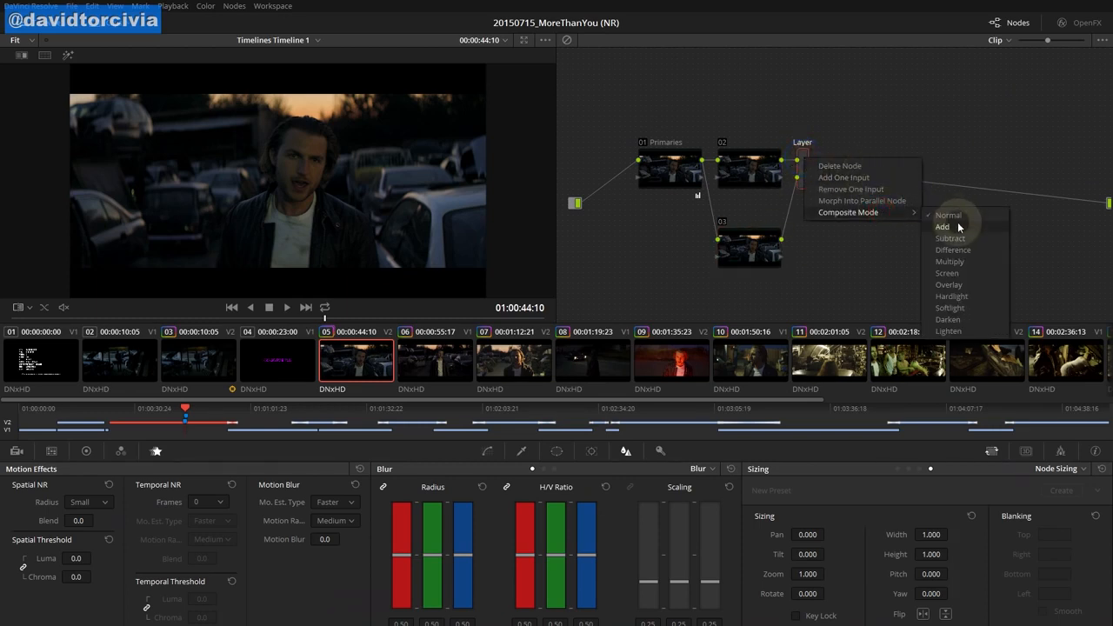
click(957, 224)
Separate luma from chroma by desaturating node 02 and setting the luma gain of node 03 to 0.00
click(758, 175)
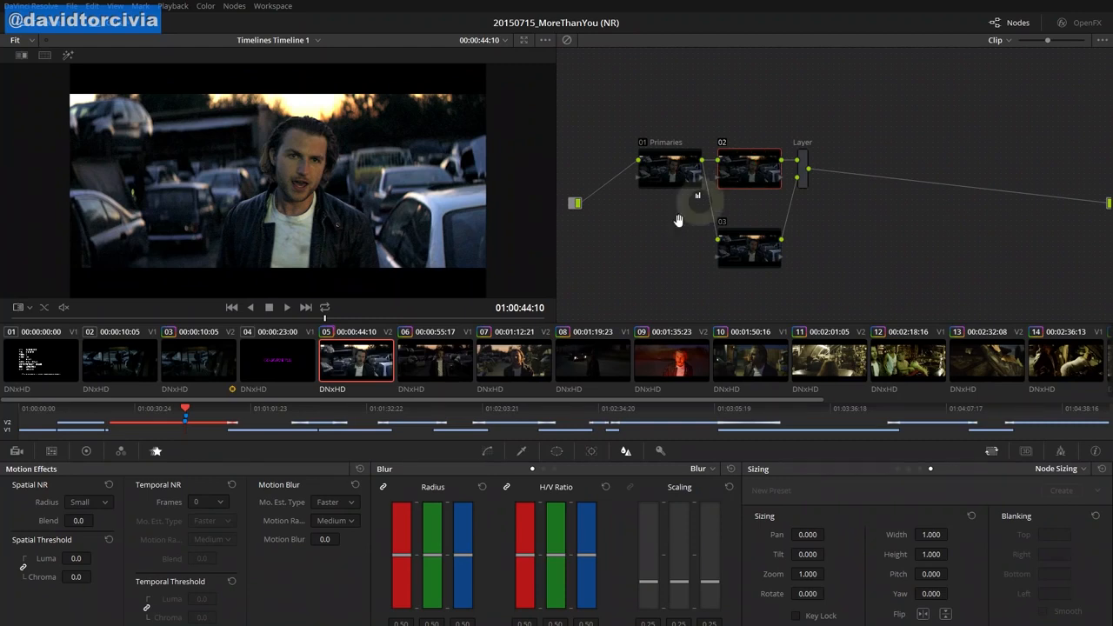
click(86, 450)
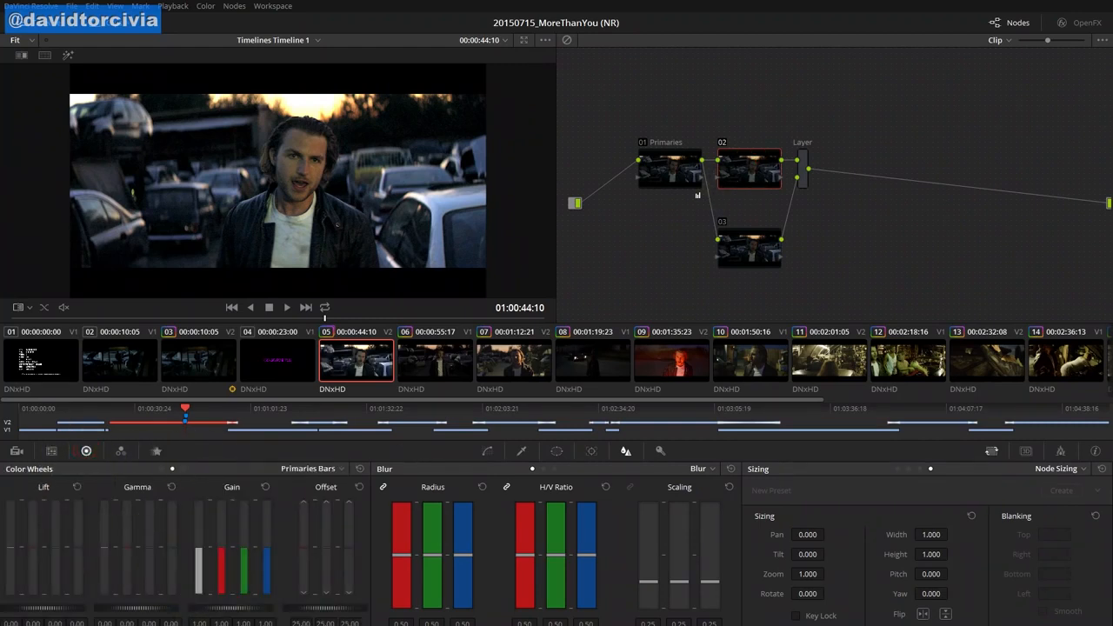
click(747, 246)
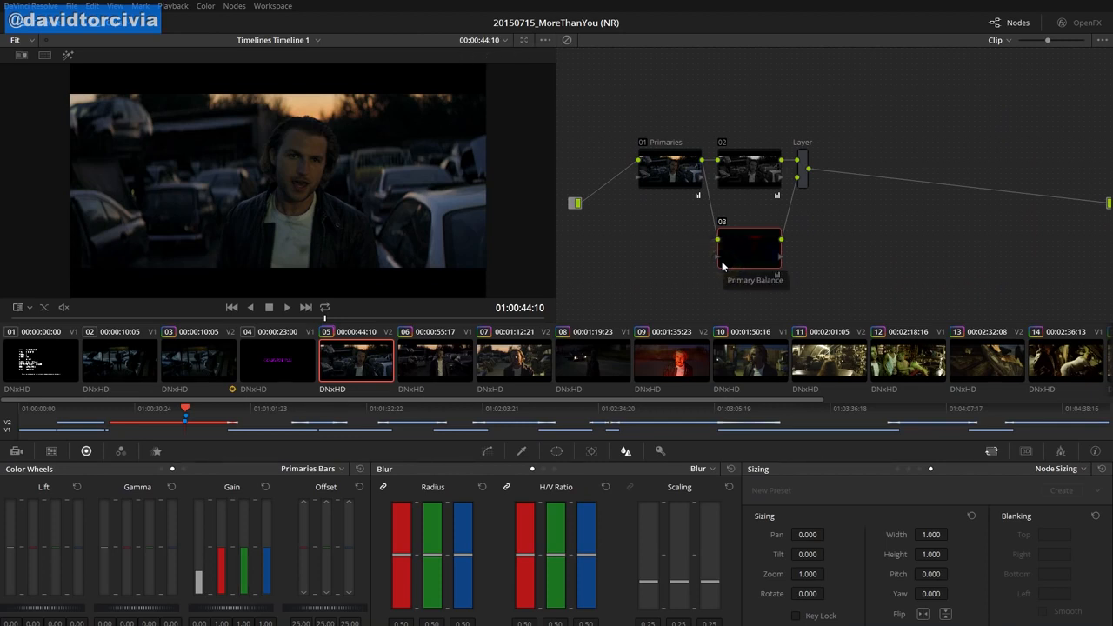
Blur the chroma on node 03 with a linked radius of 0.72 while highlighting it, and turn the highlight off
click(753, 167)
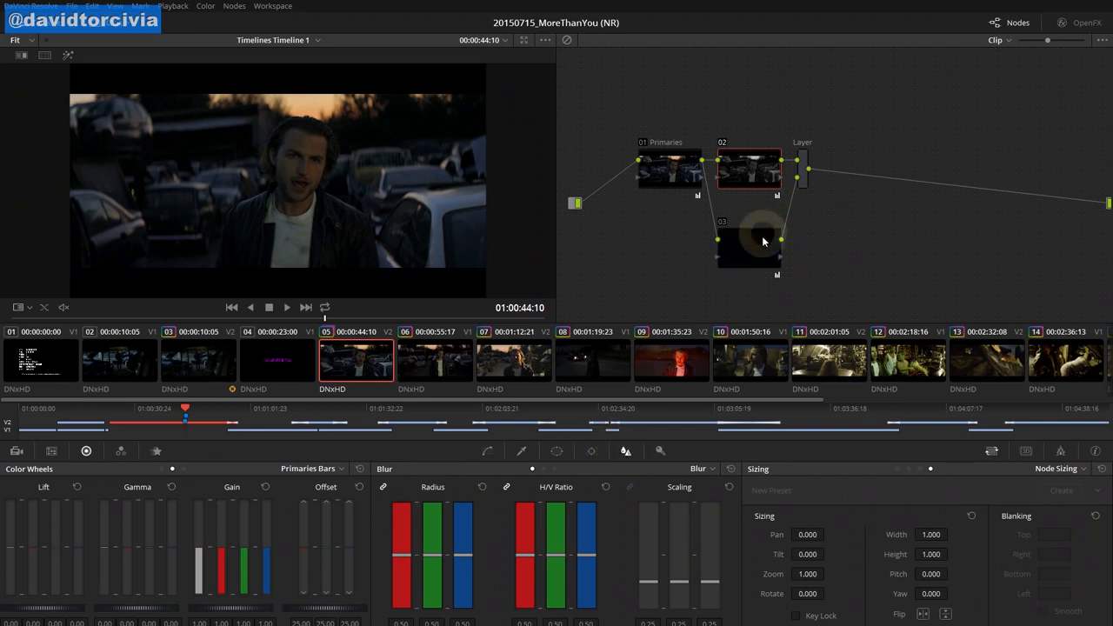
click(740, 252)
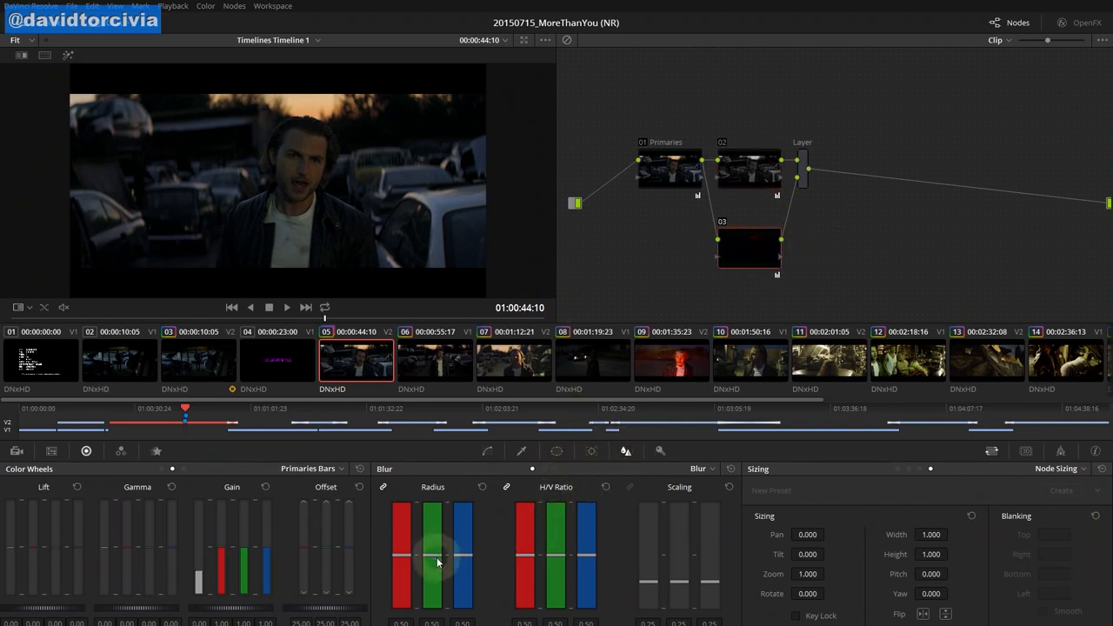
drag(437, 562, 438, 557)
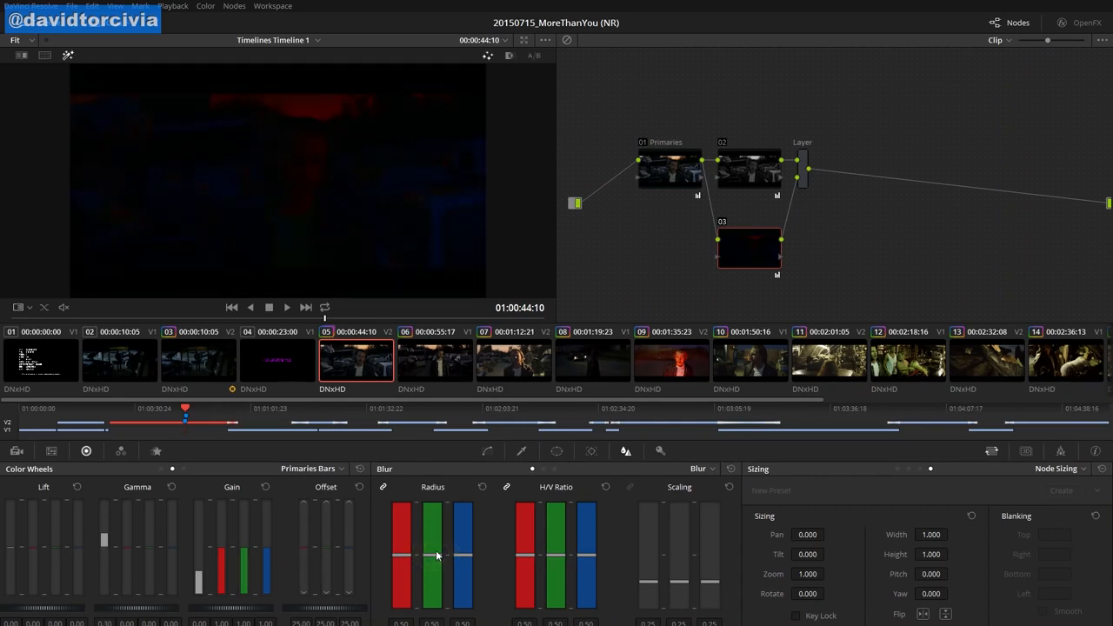
drag(437, 557, 441, 537)
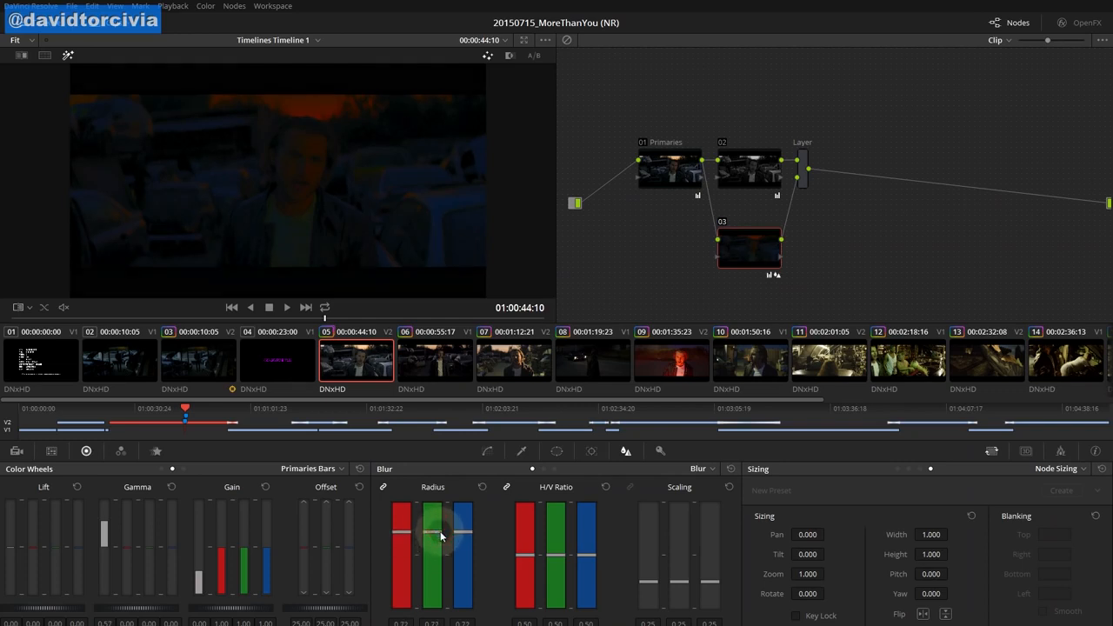
key(shift+h)
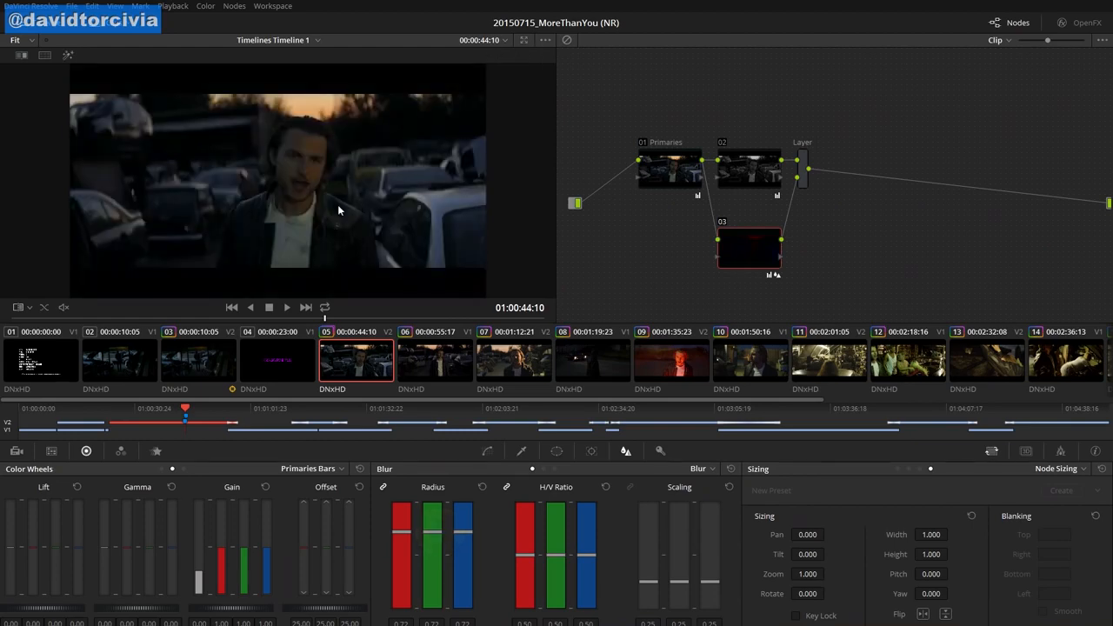
View the combined image full screen and toggle node 03 off and on to judge the chroma blur
right_click(294, 171)
click(339, 282)
key(shift+f)
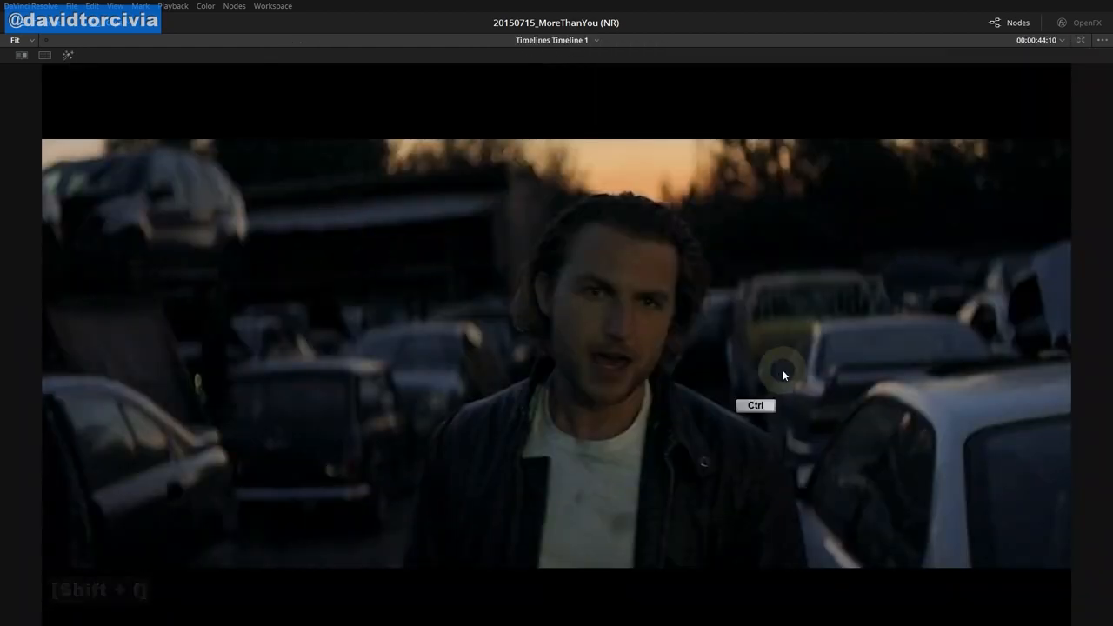
key(ctrl+d)
key(ctrl+d)
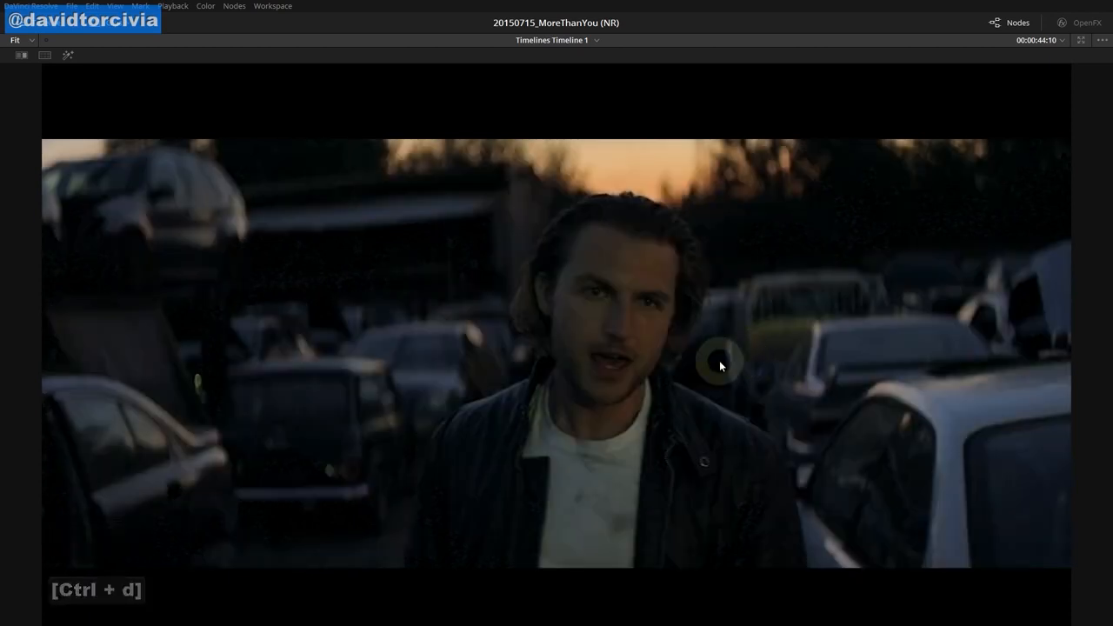
Compare the chroma-blurred image with the reference wipe full screen, and return to the normal layout
key(ctrl+w)
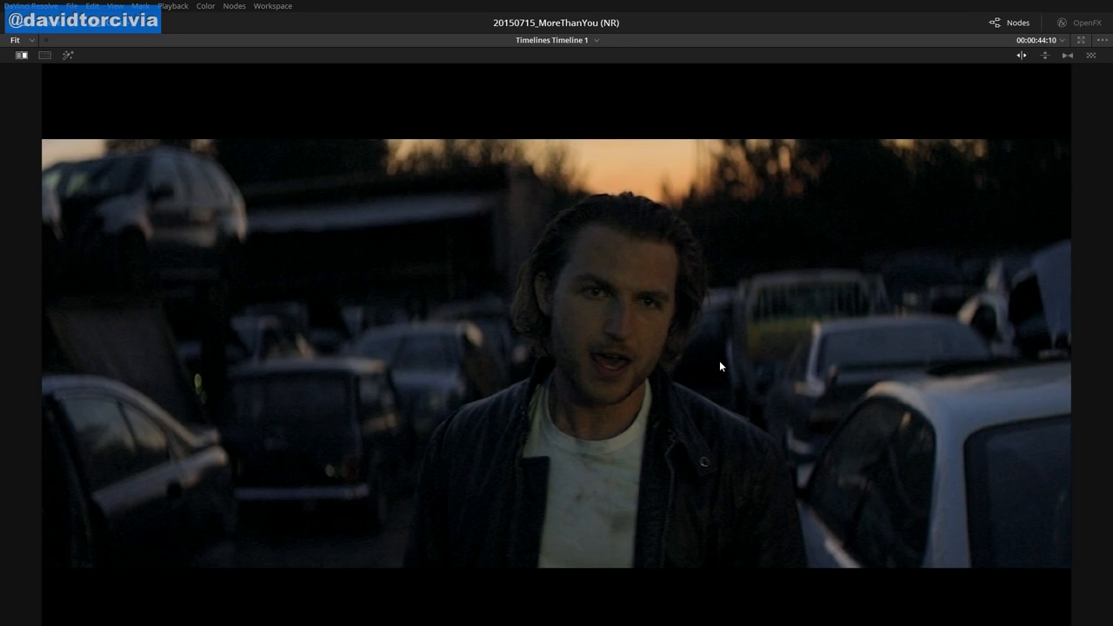
key(ctrl+w)
key(ctrl+w)
key(ctrl+w)
key(ctrl+w)
key(ctrl+w)
key(shift+f)
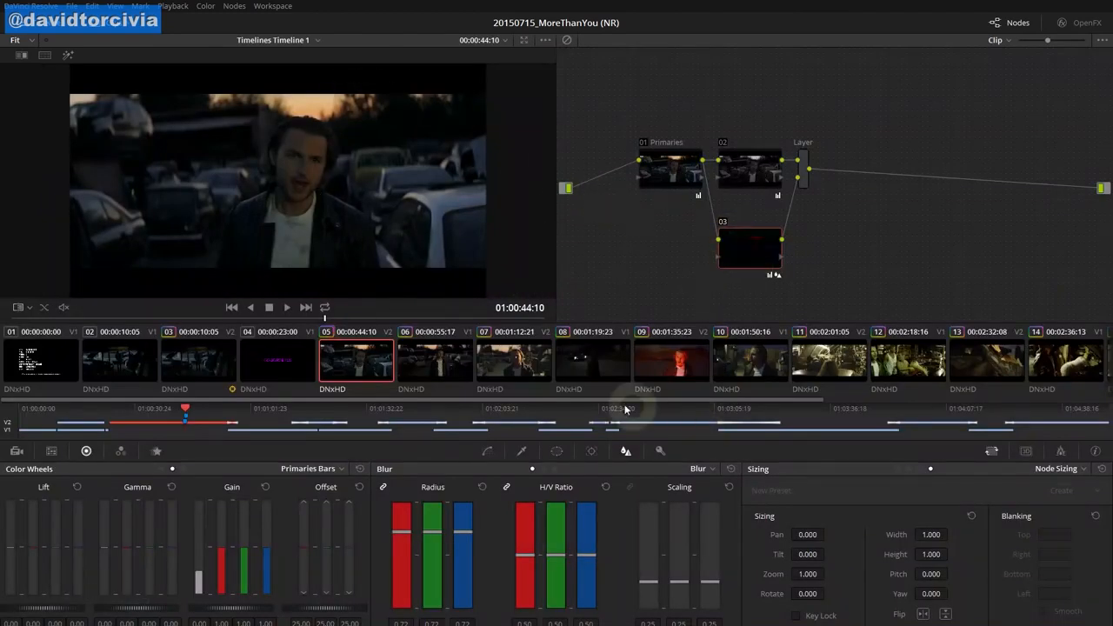
Highlight the luma on node 02 and the chroma on node 03 to inspect each separately, and turn the highlight off
click(765, 178)
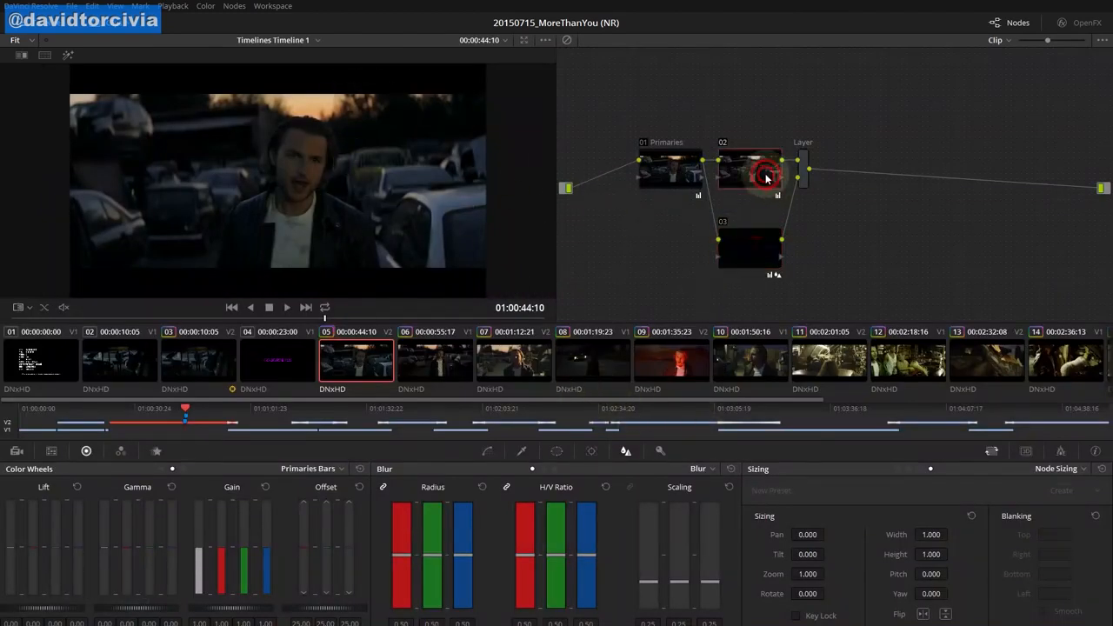
key(shift+h)
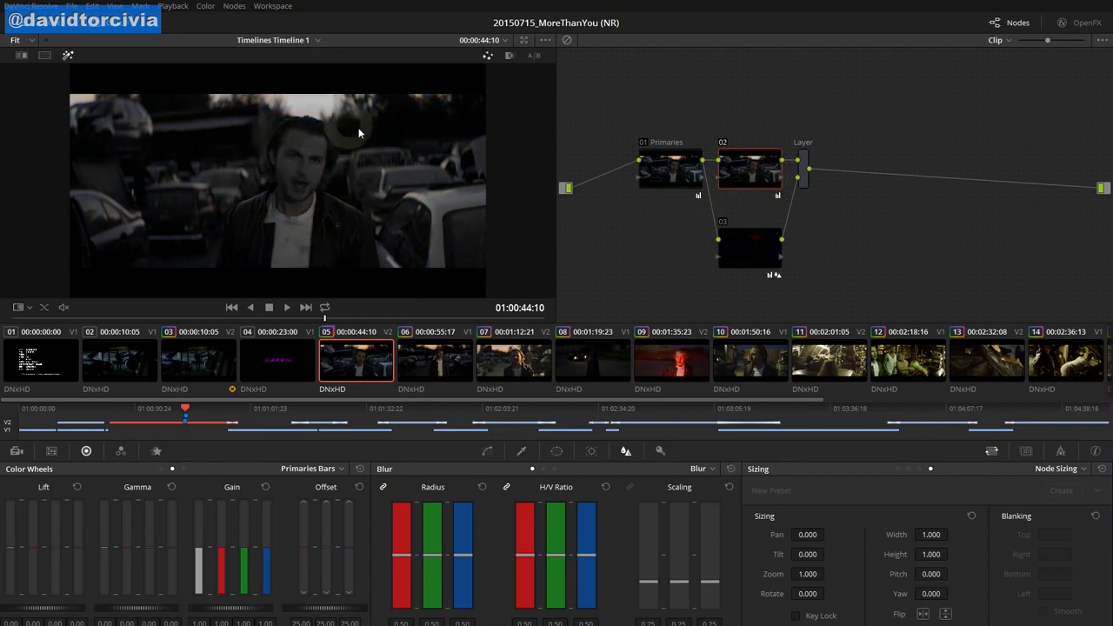
click(741, 254)
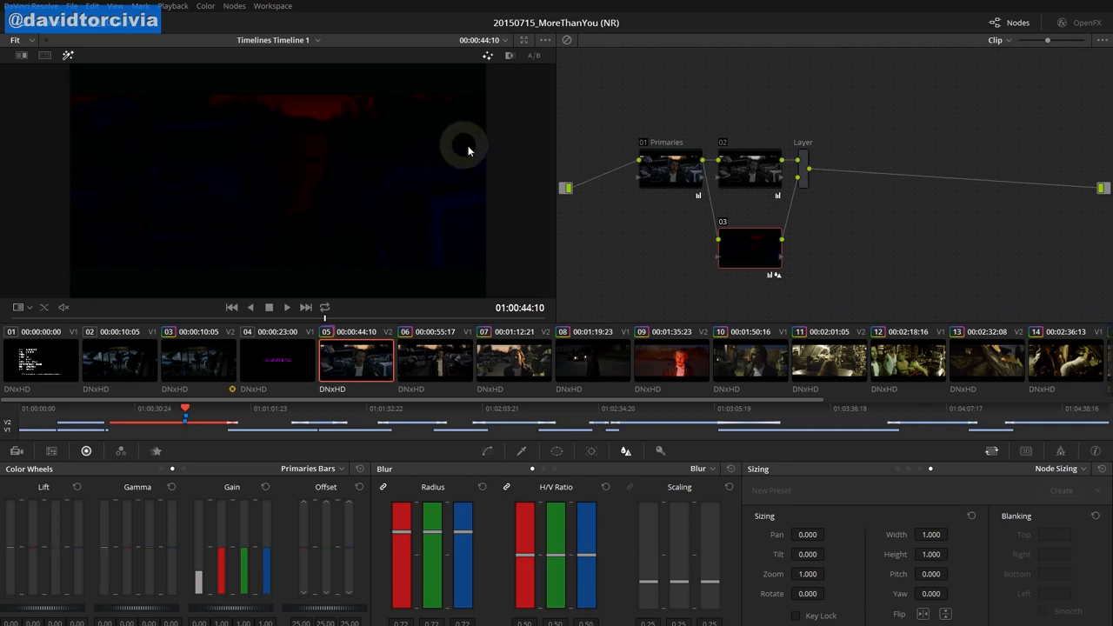
key(shift+h)
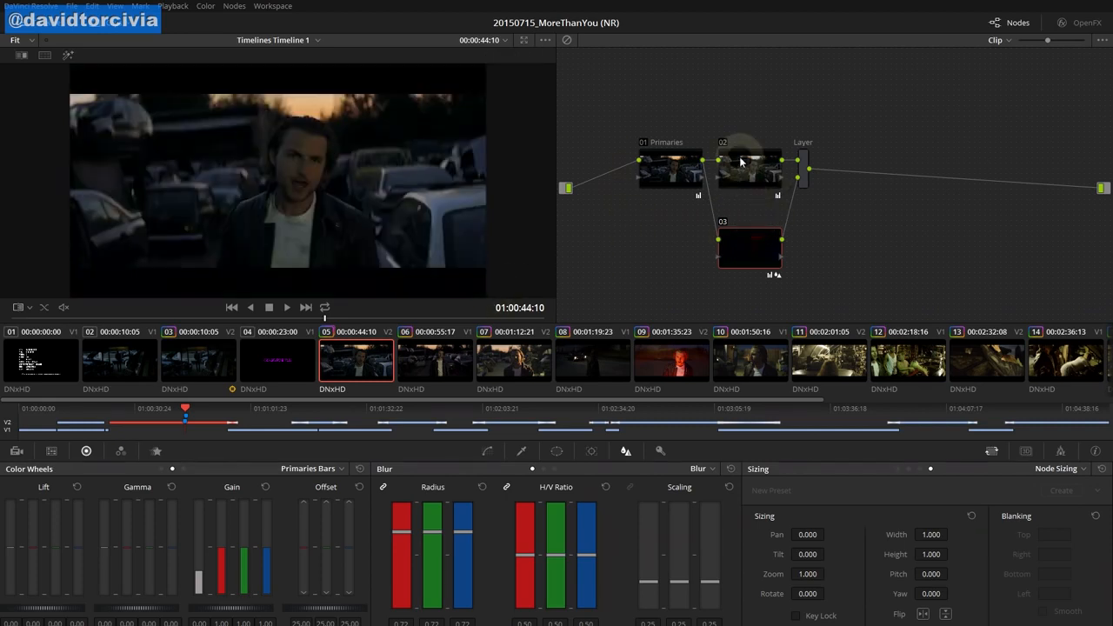
Raise the linked blur radius of node 03 to 1.04, checking the chroma with the highlight on and off
click(741, 159)
click(733, 254)
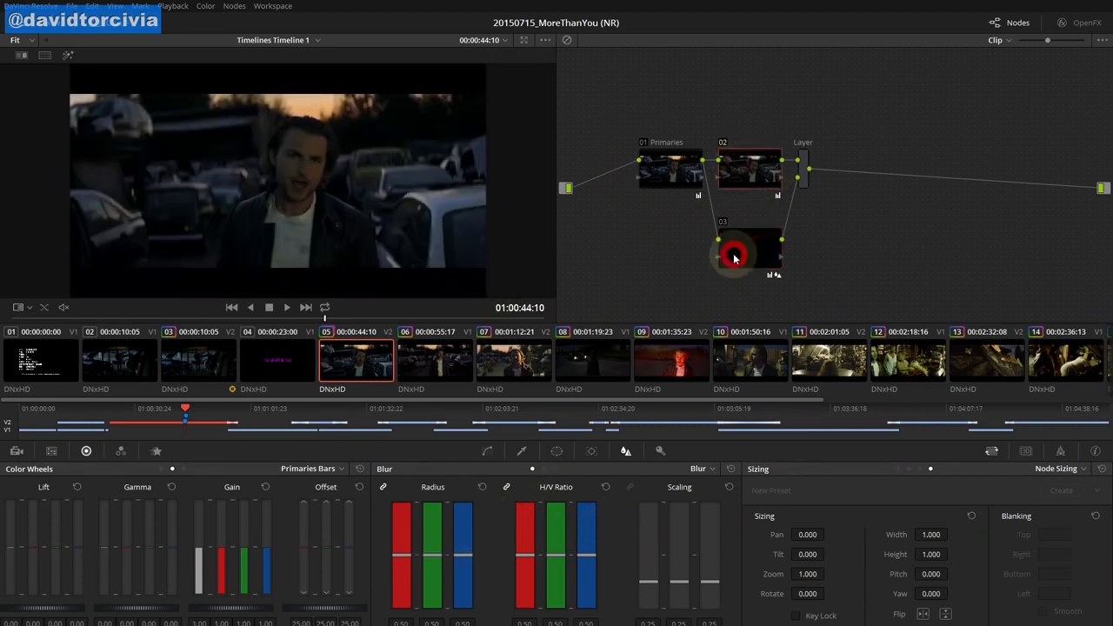
drag(442, 518, 435, 489)
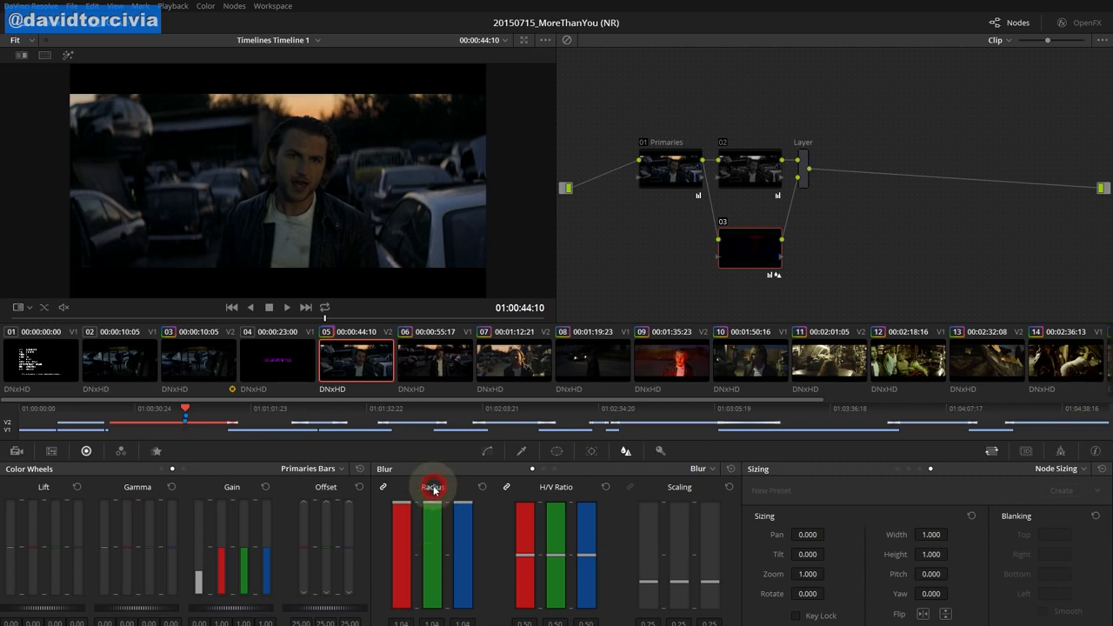
key(shift+h)
key(shift+h)
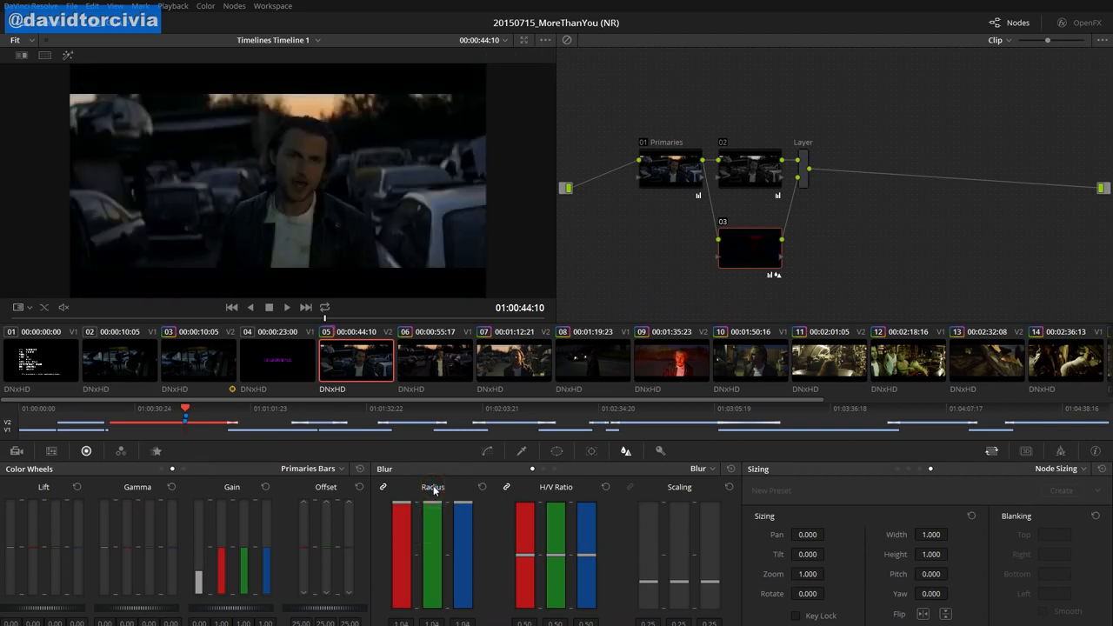
View the stronger chroma blur full screen, bypass the grade and restore it to compare, and toggle the reference wipe
key(shift+f)
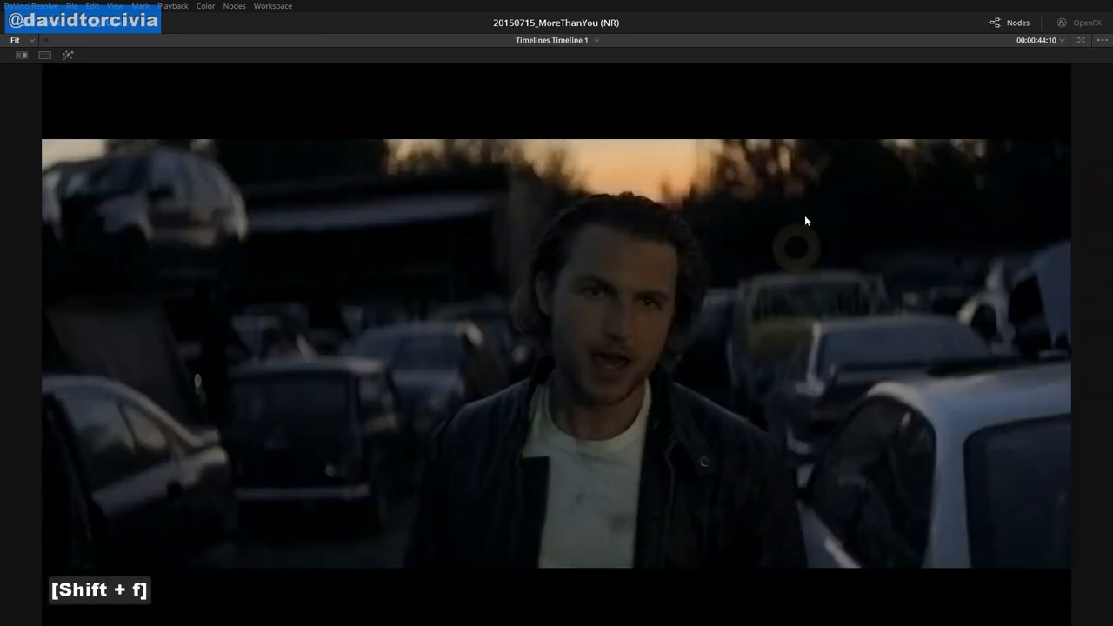
key(ctrl+d)
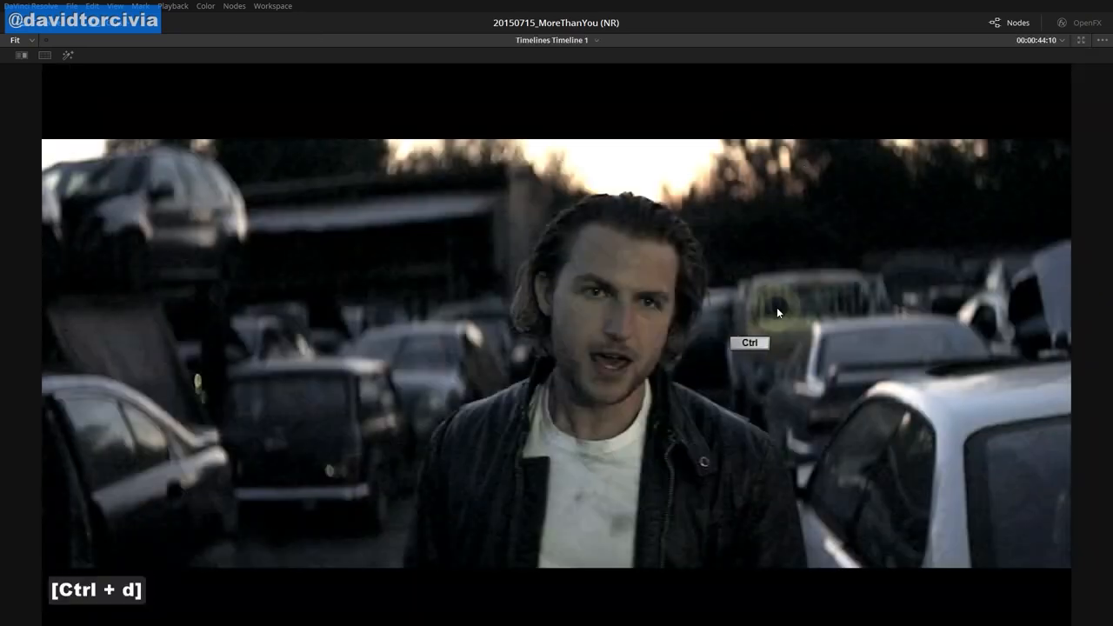
key(ctrl+d)
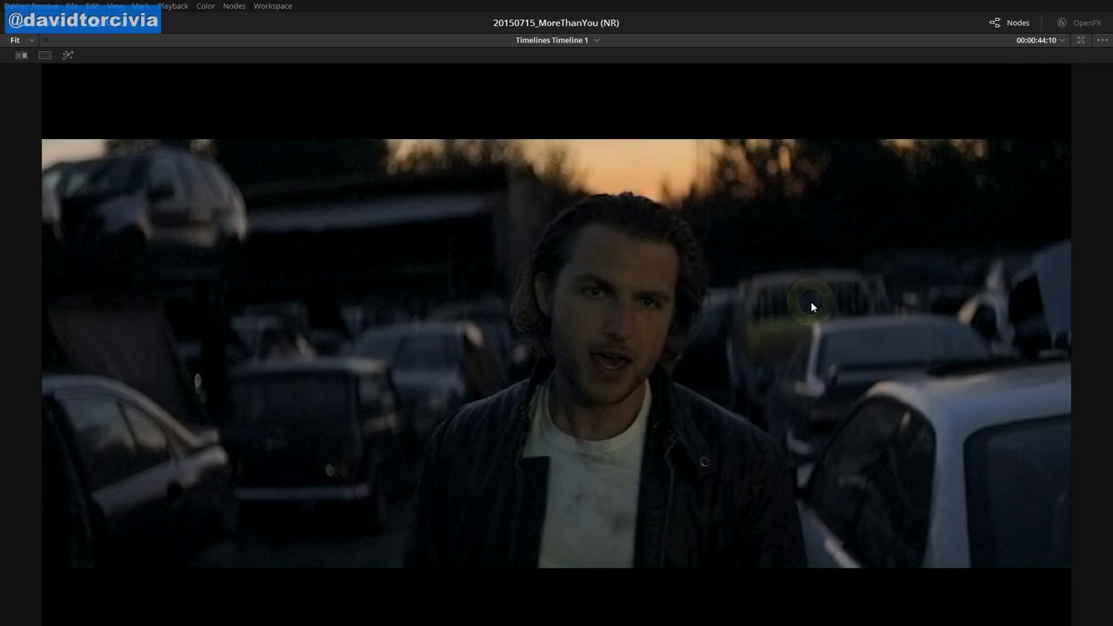
key(ctrl+w)
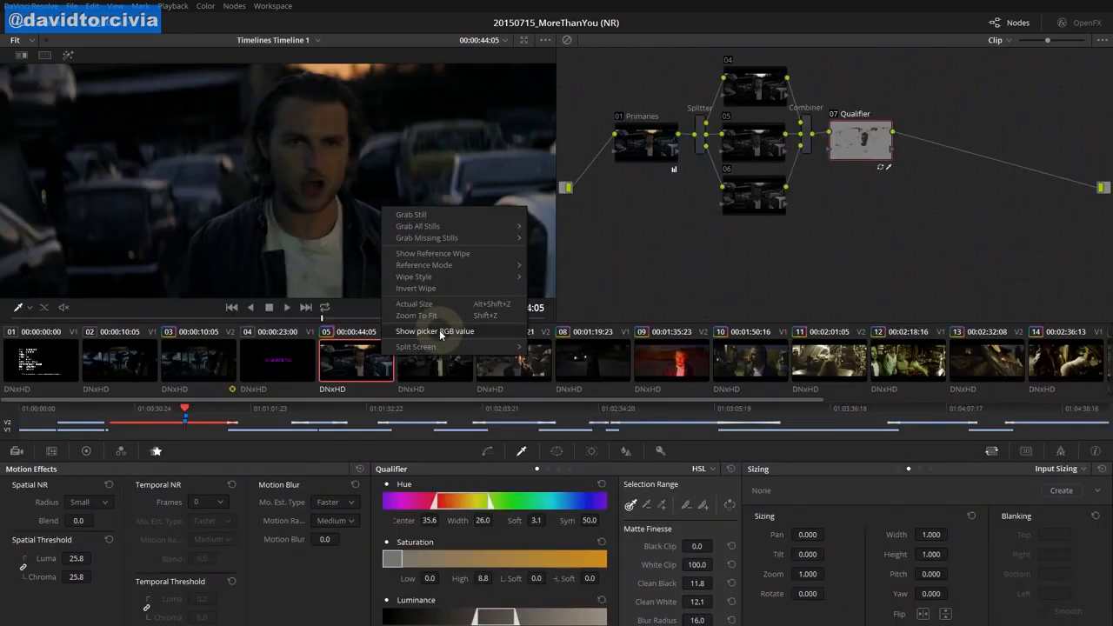
Zoom the viewer image to fit, and load the local grade Version 1 on clip 05
click(426, 315)
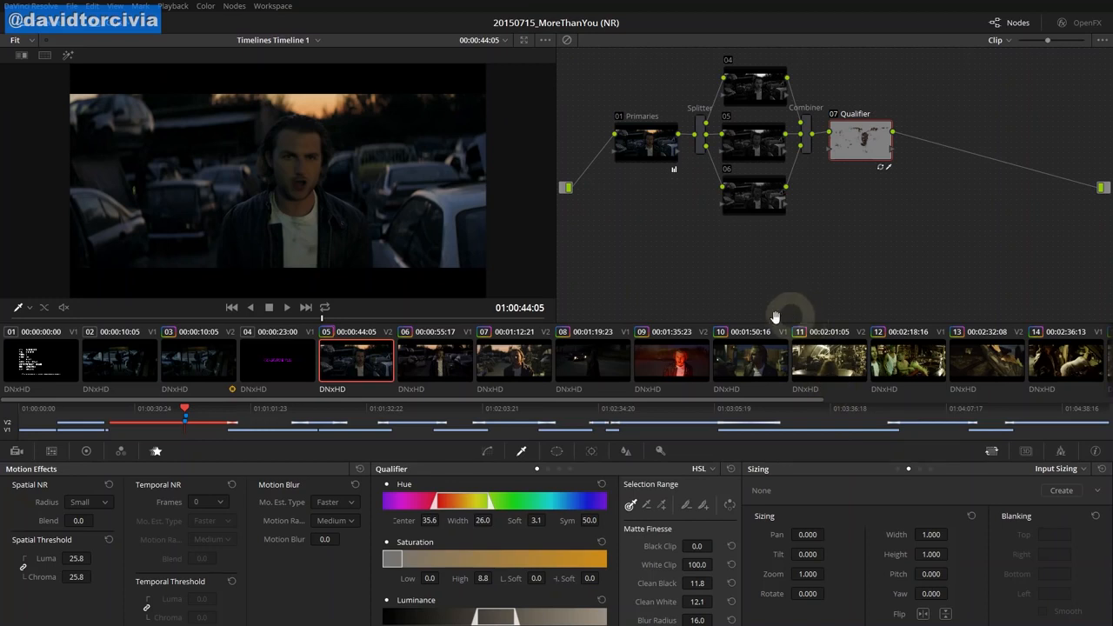
right_click(376, 357)
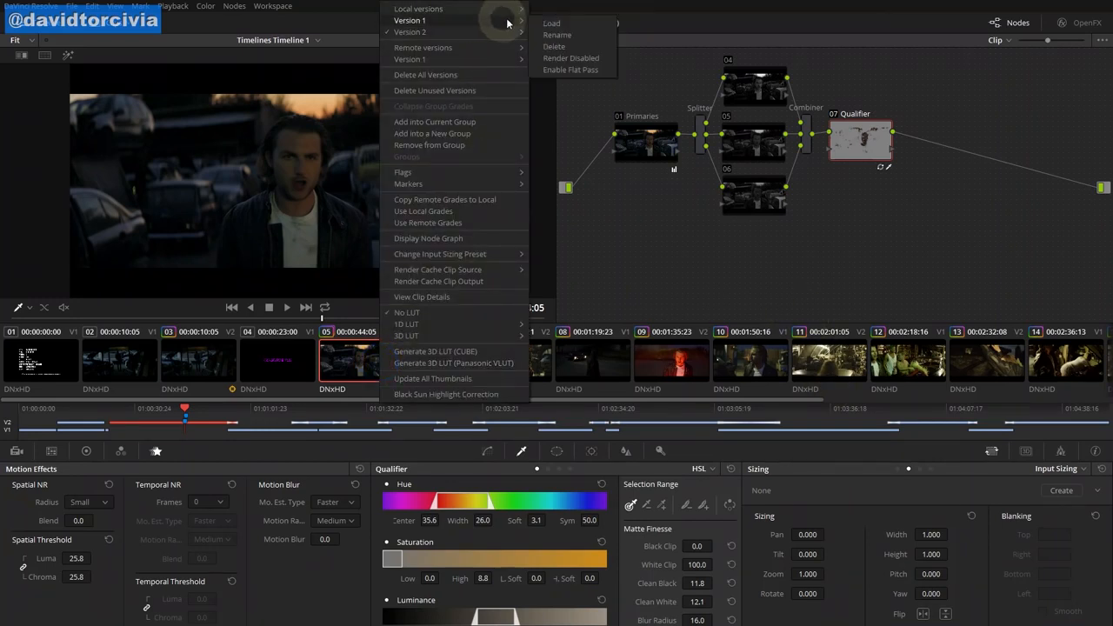
click(546, 20)
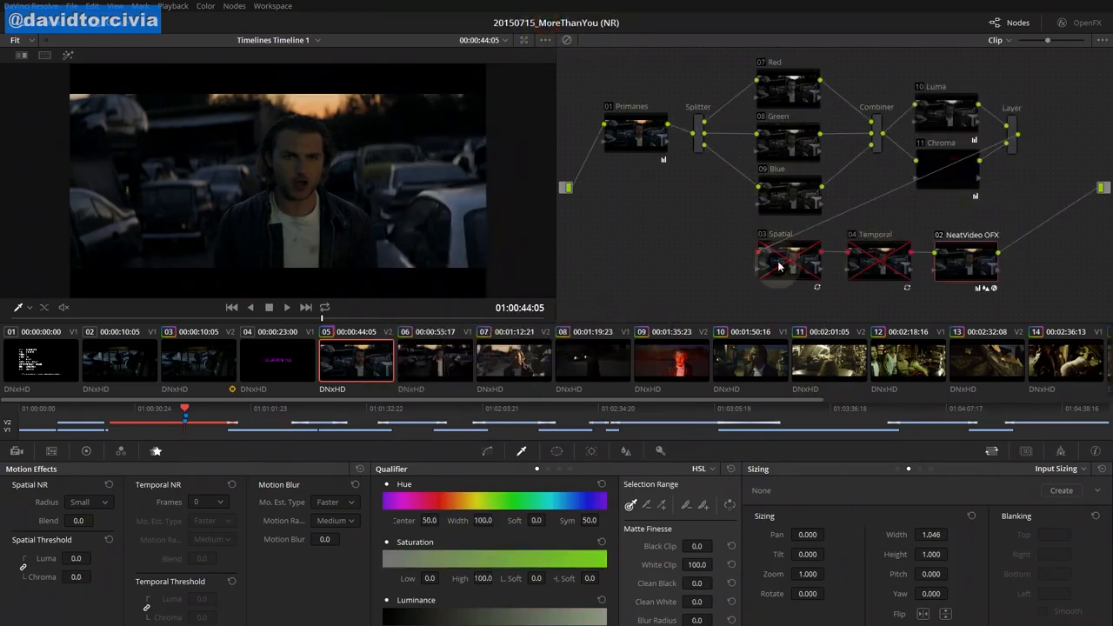